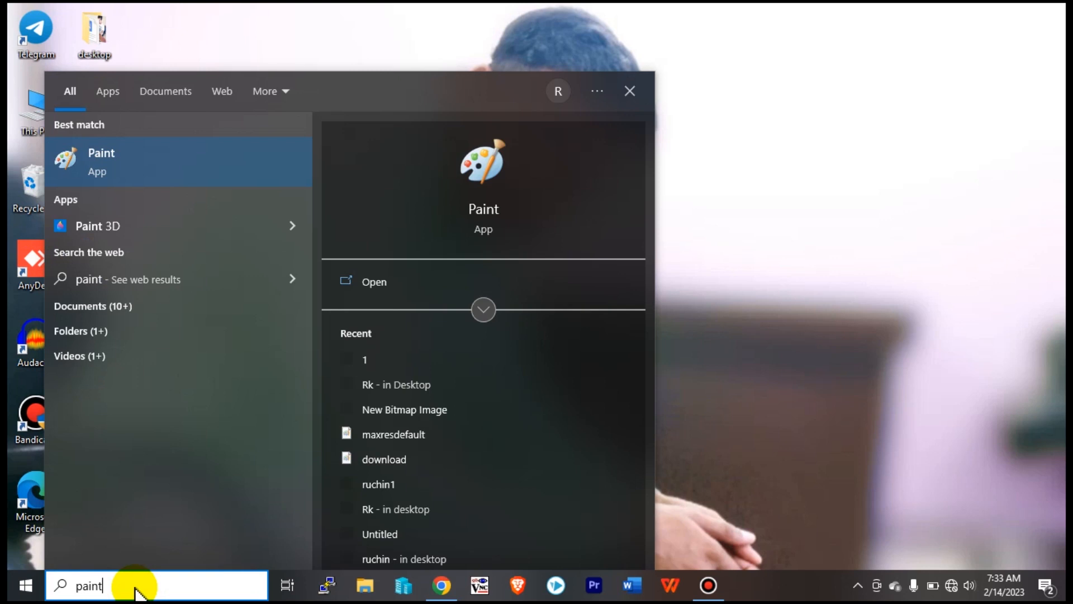
Launch Paint from the 'paint' search results, then close its window.
{"action": "left_click", "coordinate": [154, 166]}
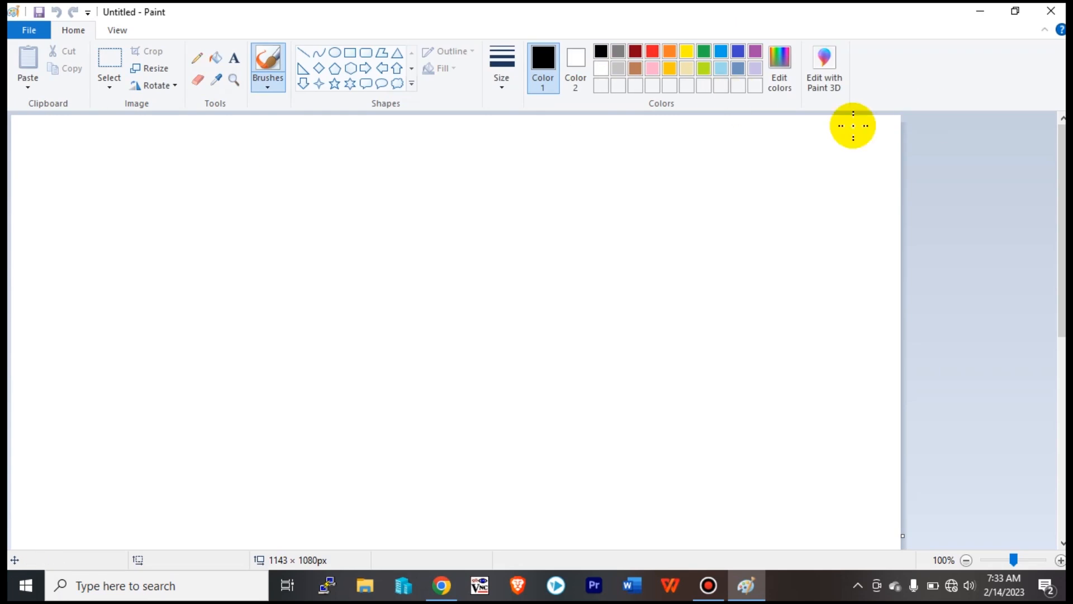
{"action": "left_click", "coordinate": [1059, 11]}
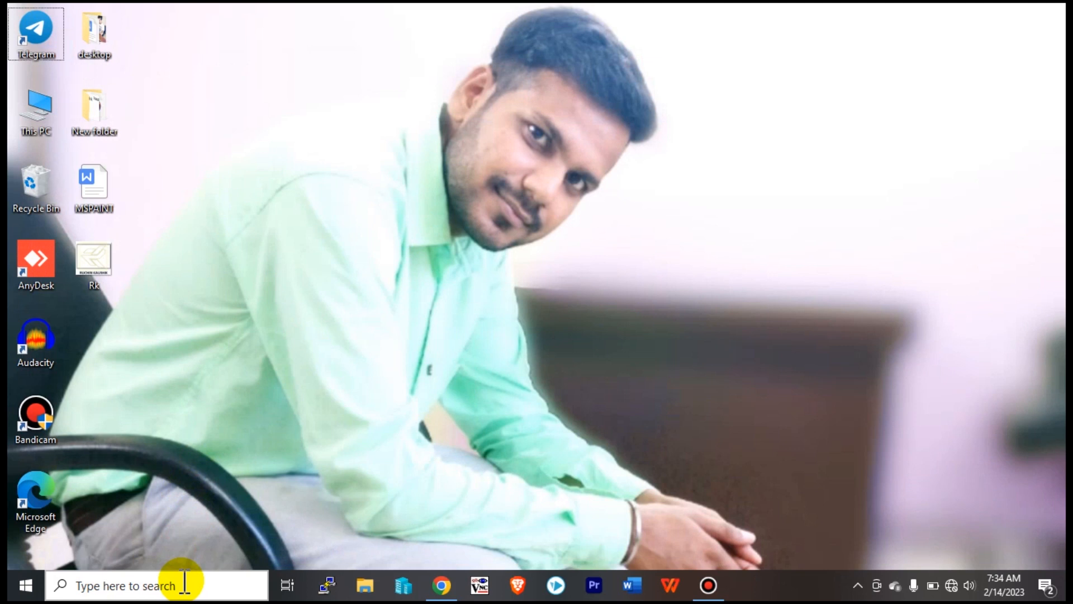
Open the Run app from search and run mspaint to launch Paint.
{"action": "key", "text": "super+r"}
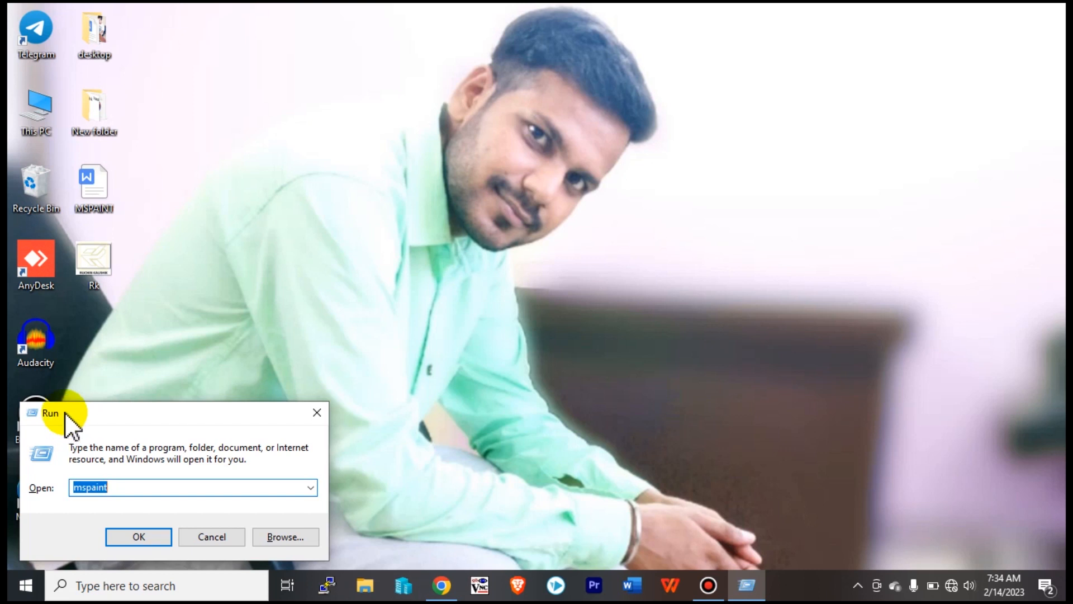
{"action": "left_click", "coordinate": [317, 413]}
{"action": "left_click", "coordinate": [161, 586]}
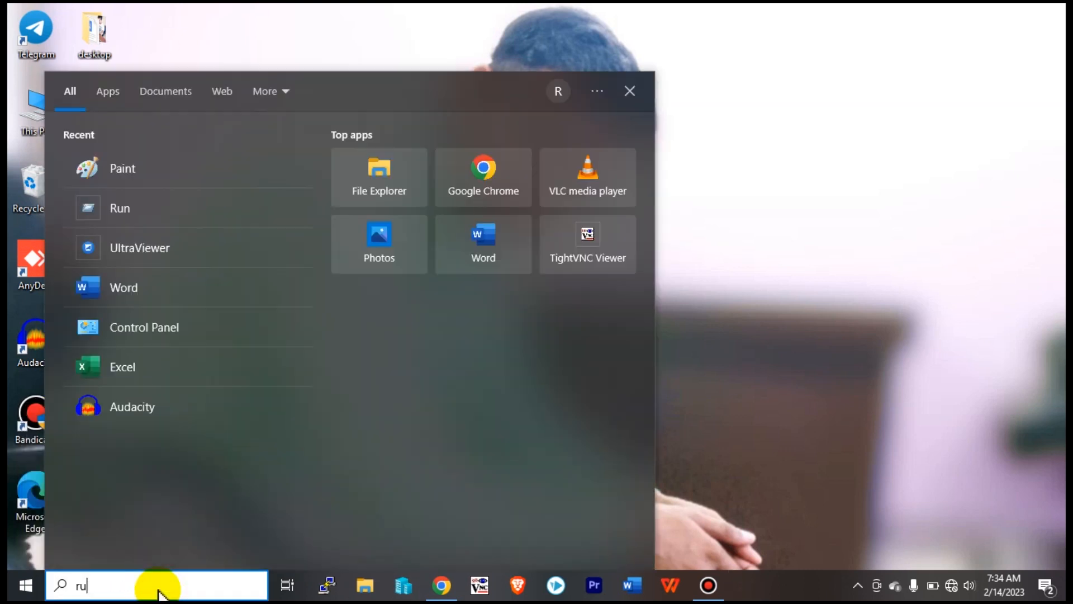
{"action": "type", "text": "run"}
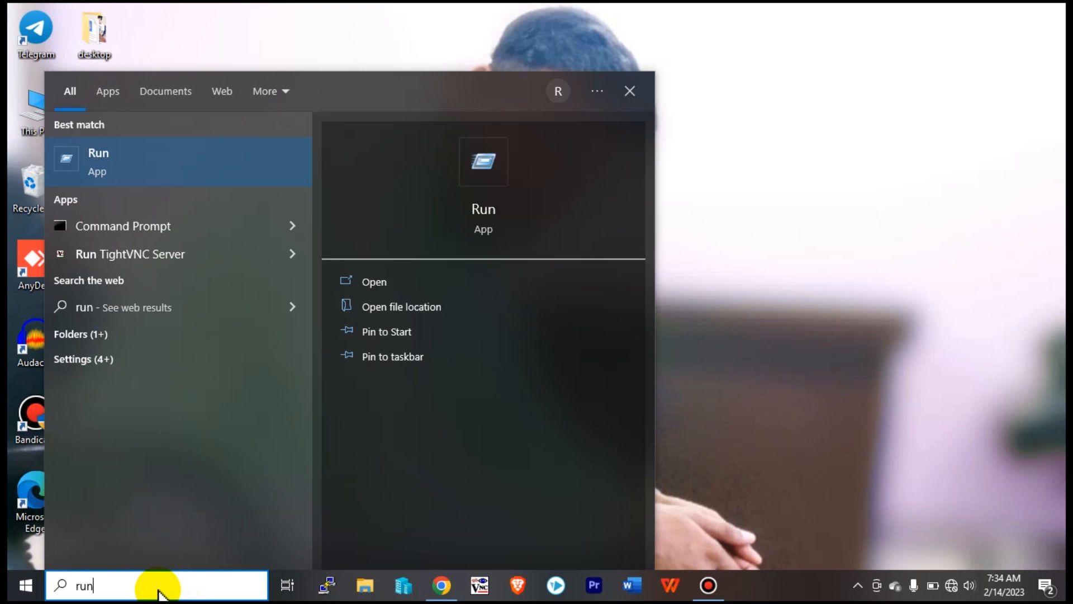
{"action": "left_click", "coordinate": [149, 172]}
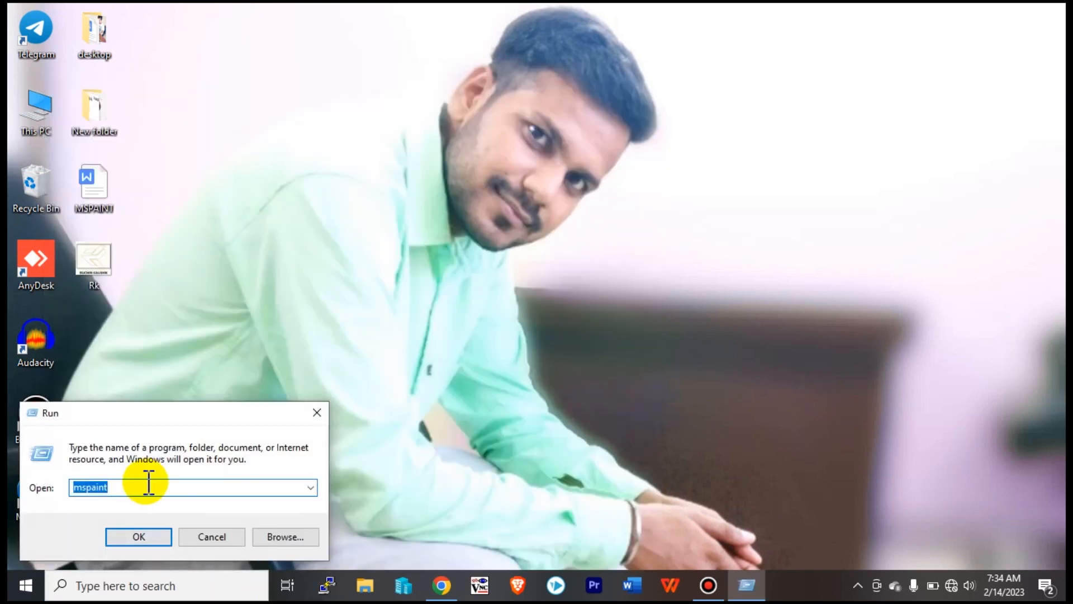
{"action": "type", "text": "mspaint"}
{"action": "left_click", "coordinate": [137, 534]}
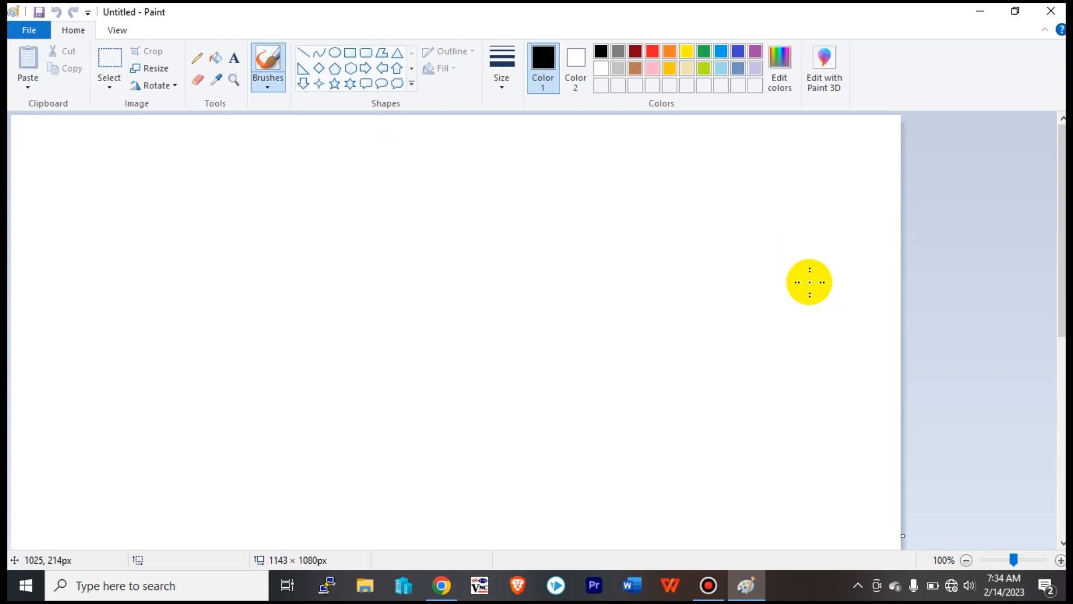
Close Paint and open Paint's file location from the search results.
{"action": "left_click", "coordinate": [1051, 11]}
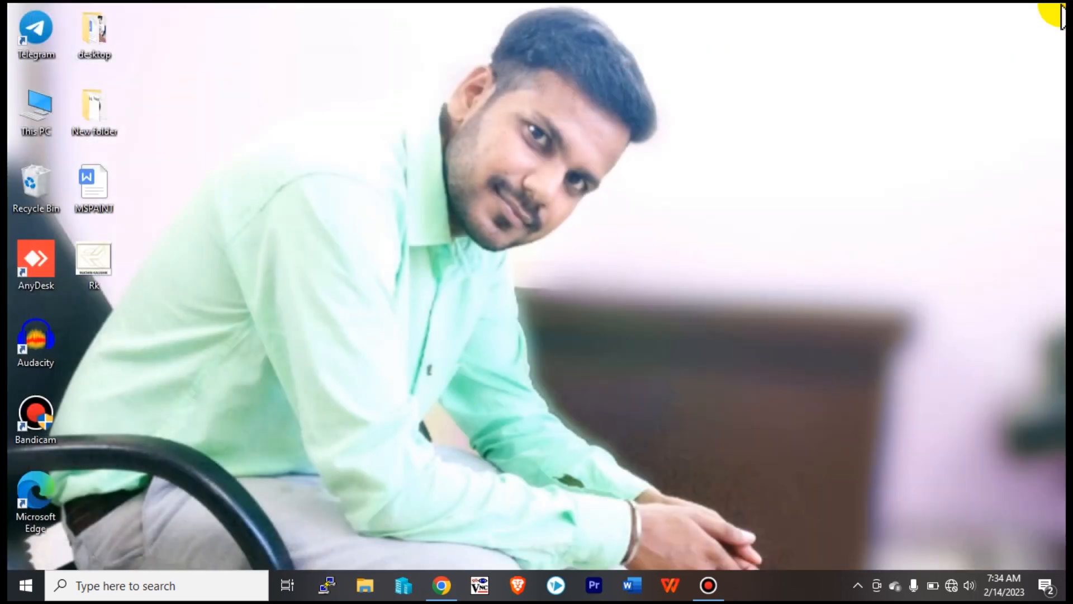
{"action": "left_click", "coordinate": [186, 586]}
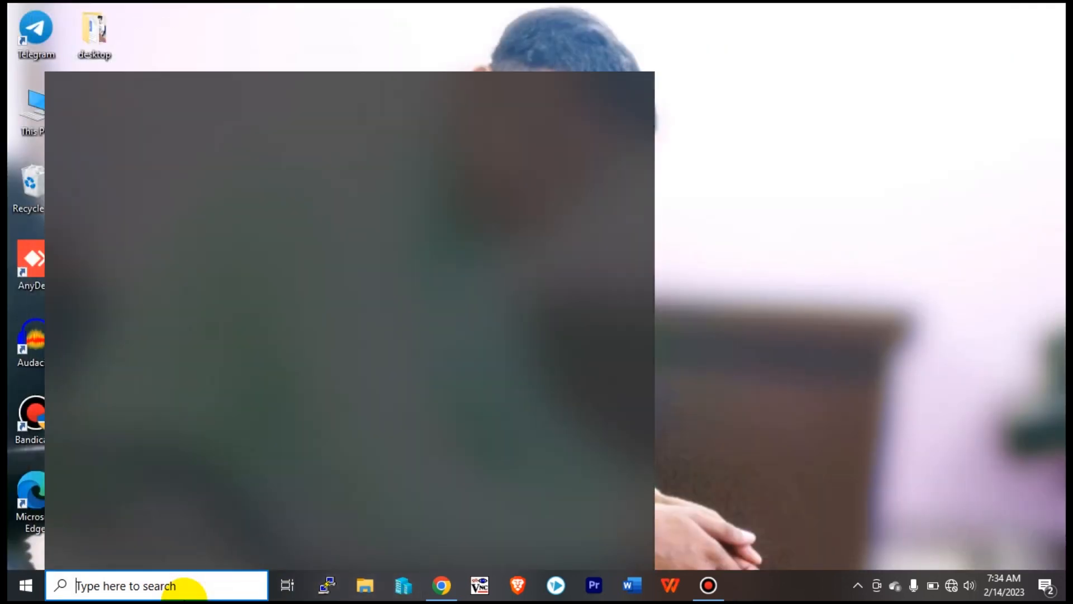
{"action": "type", "text": "aint"}
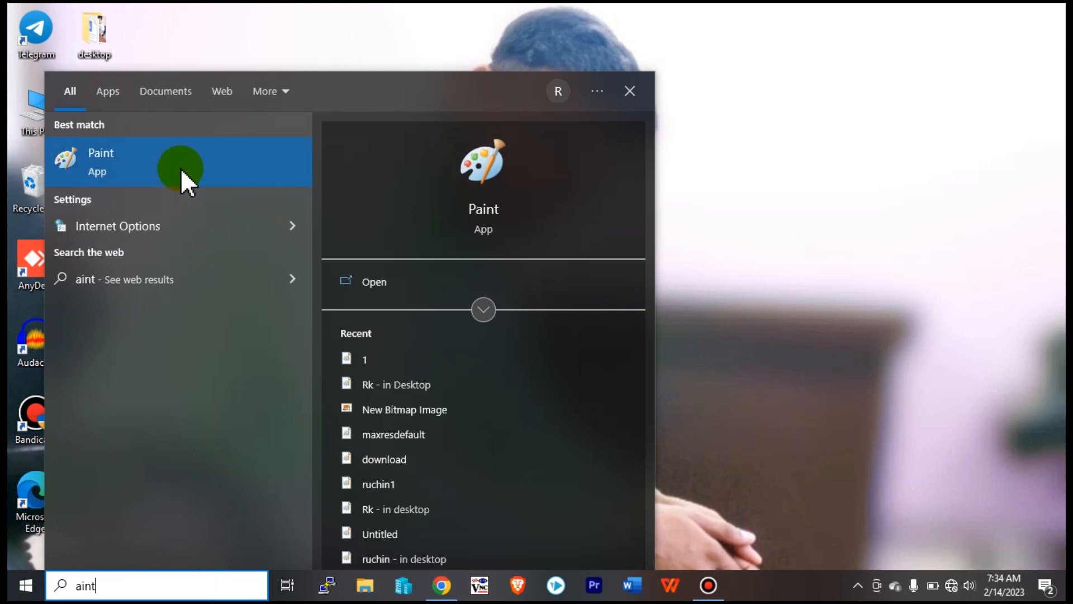
{"action": "right_click", "coordinate": [182, 179]}
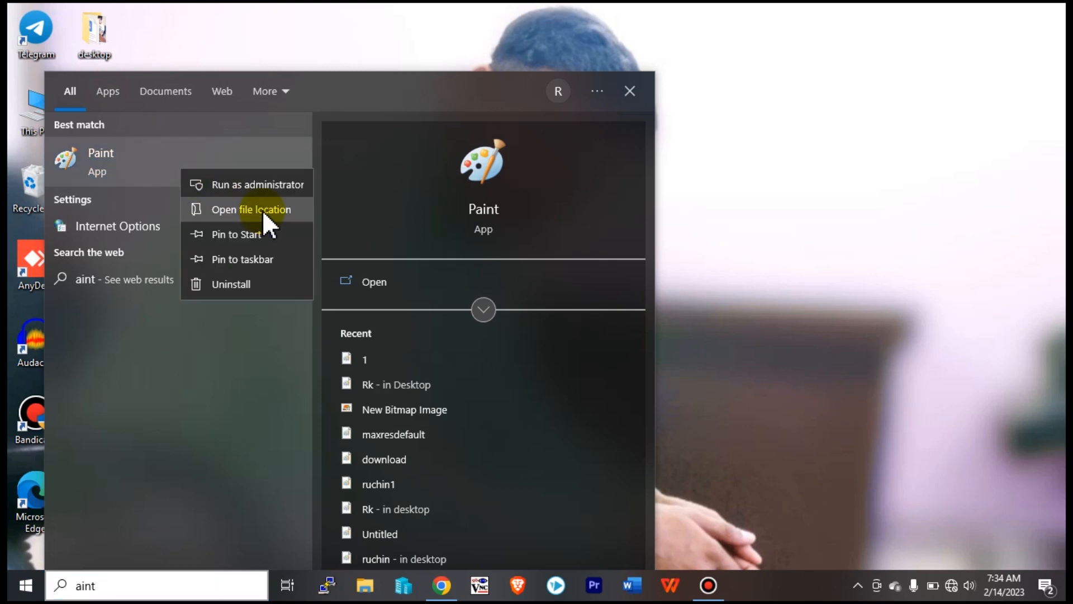
{"action": "left_click", "coordinate": [251, 210]}
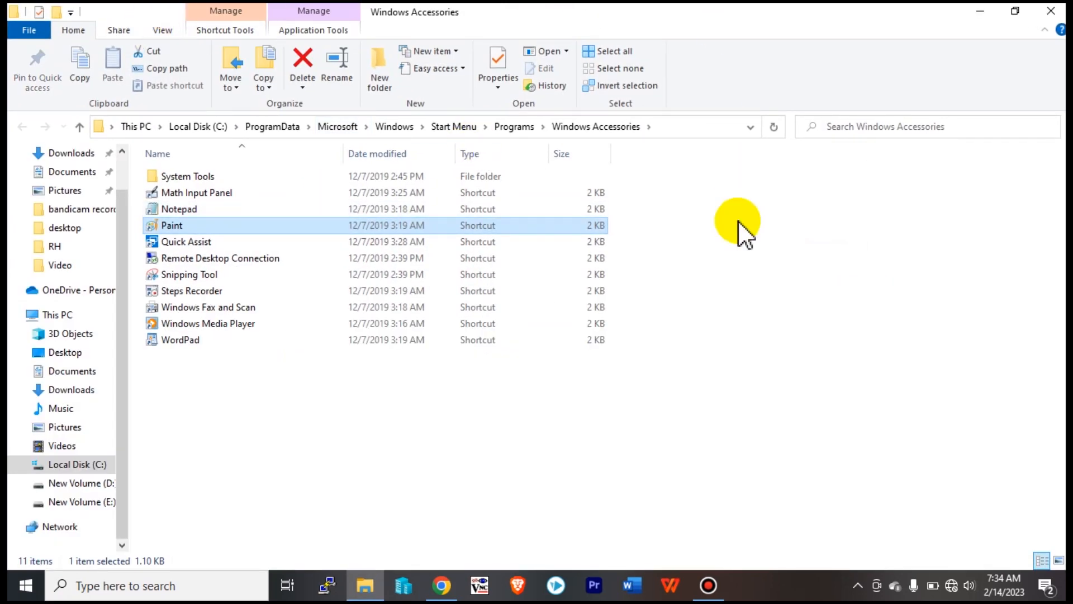
Send the Paint shortcut to the desktop and close the Windows Accessories folder.
{"action": "right_click", "coordinate": [446, 223]}
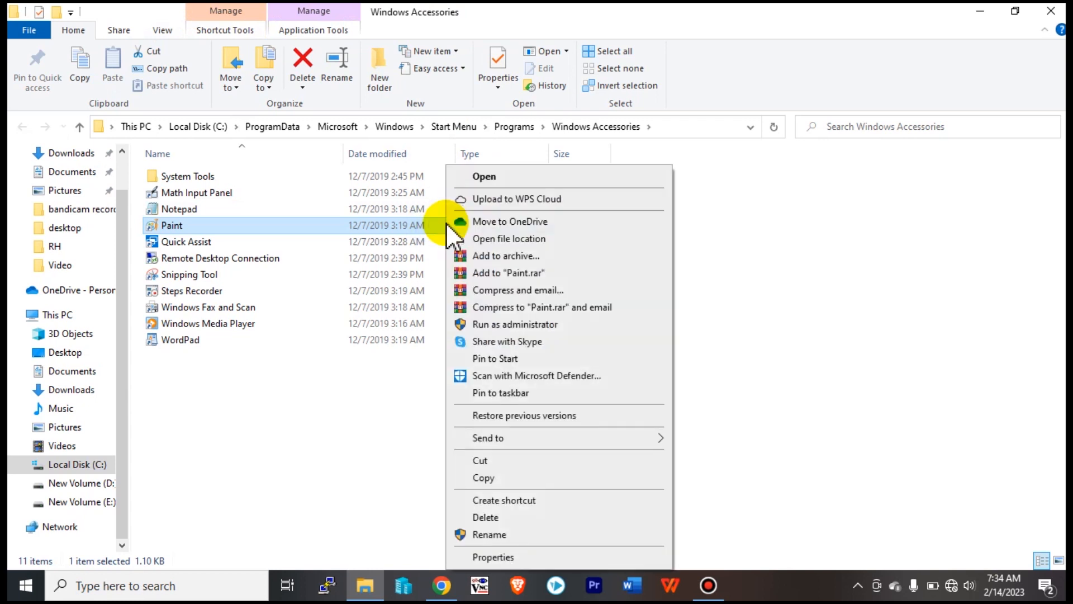
{"action": "mouse_move", "coordinate": [524, 437]}
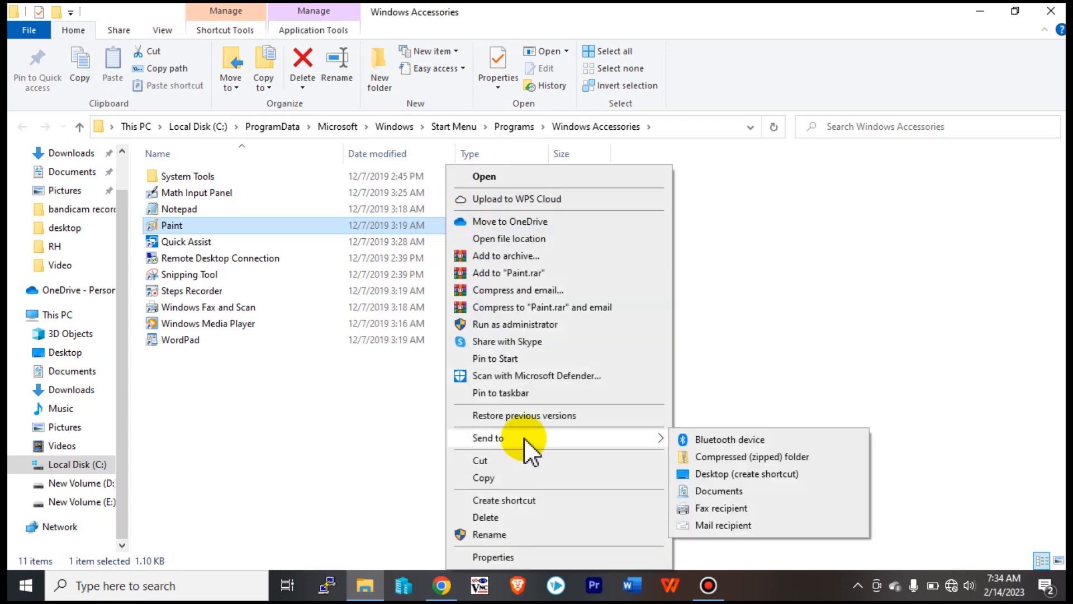
{"action": "left_click", "coordinate": [718, 475]}
{"action": "left_click", "coordinate": [1049, 11]}
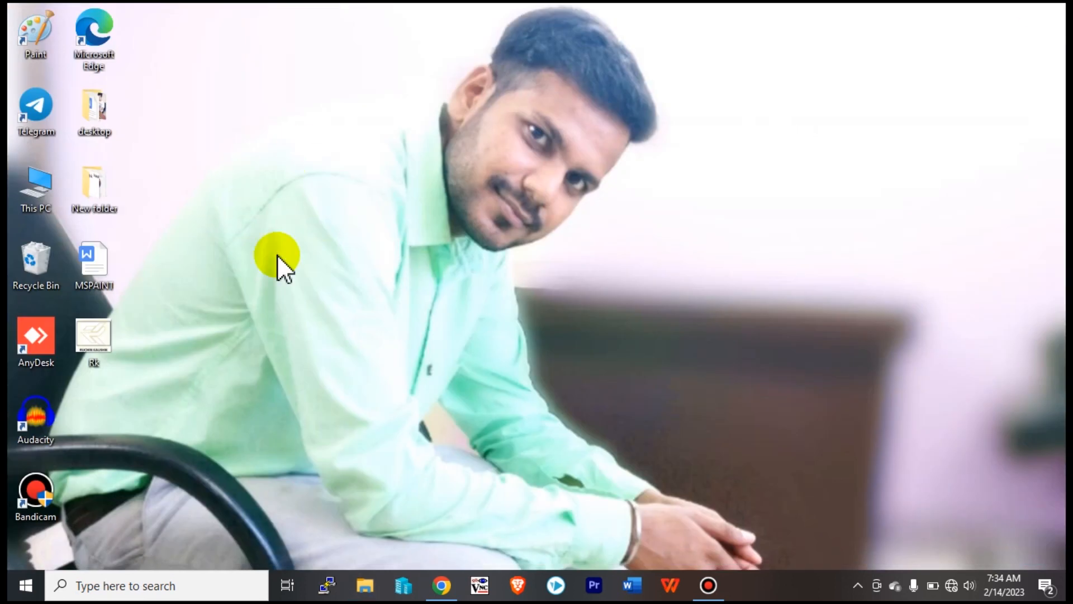
Launch Paint from the desktop shortcut and pin it to the taskbar.
{"action": "double_click", "coordinate": [37, 42]}
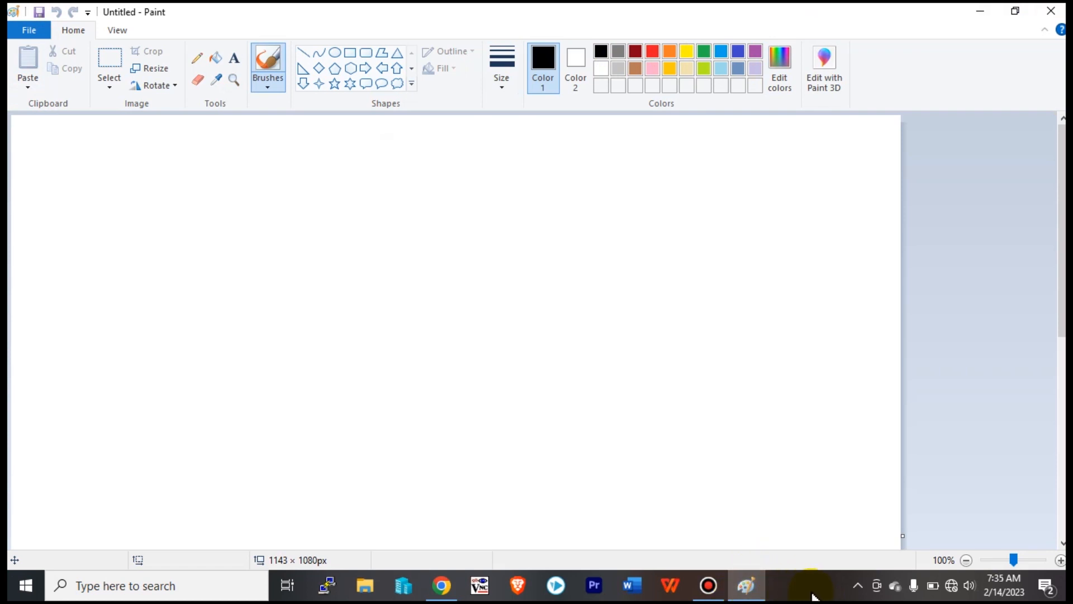
{"action": "mouse_move", "coordinate": [755, 595]}
{"action": "right_click", "coordinate": [754, 597]}
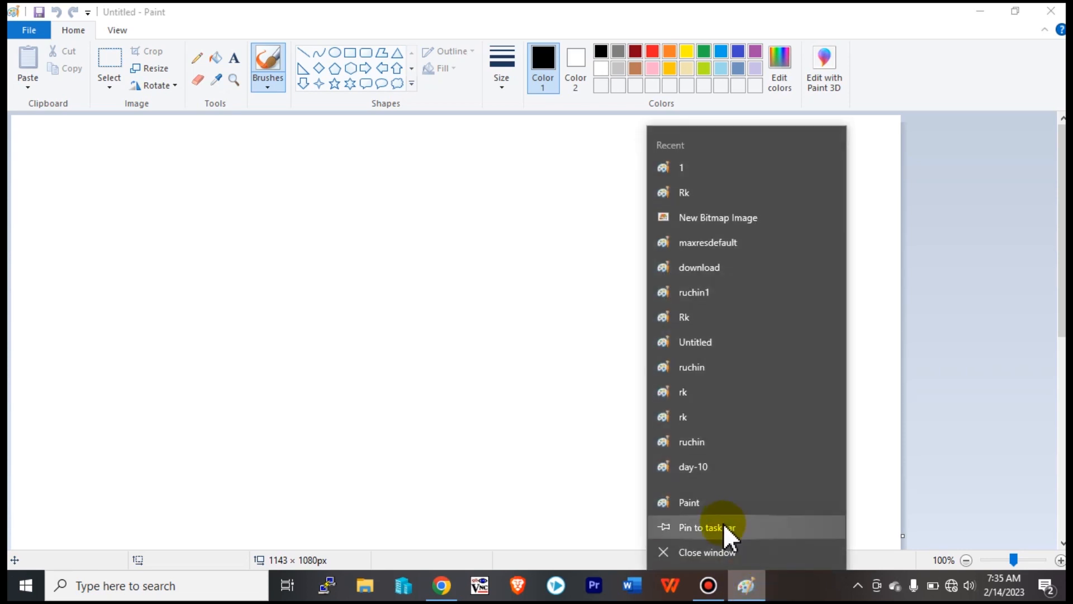
{"action": "left_click", "coordinate": [723, 526]}
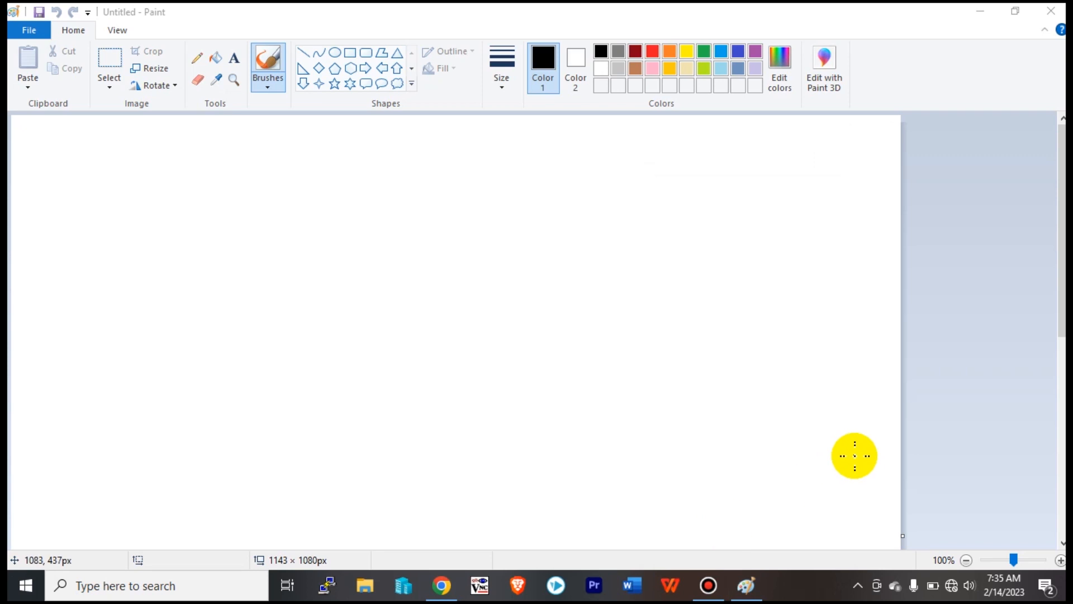
Close Paint, reopen it from the pinned taskbar icon, and close it again.
{"action": "left_click", "coordinate": [1053, 11]}
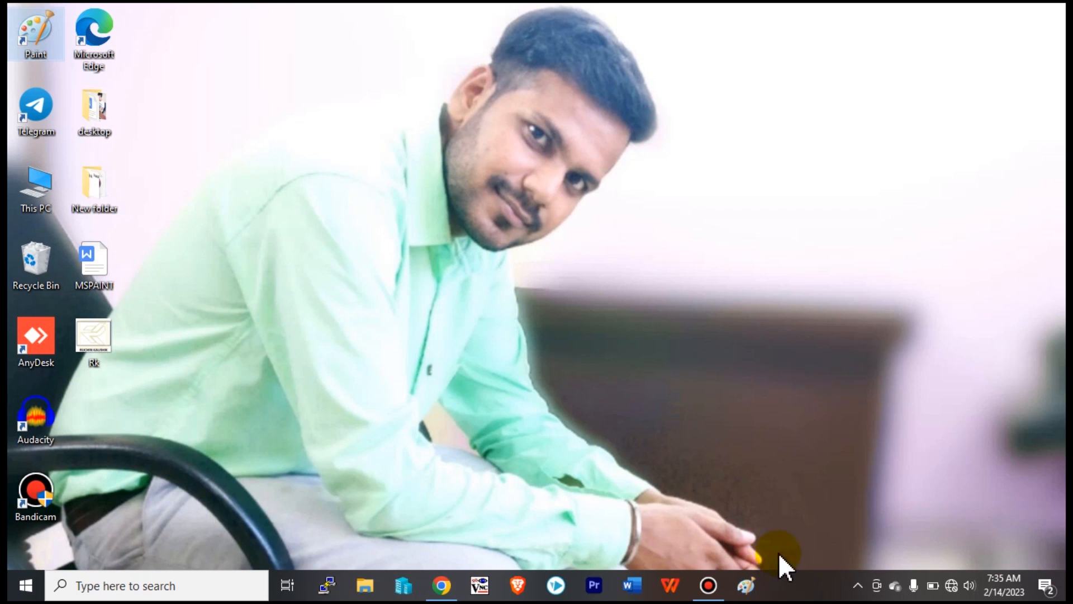
{"action": "left_click", "coordinate": [747, 585]}
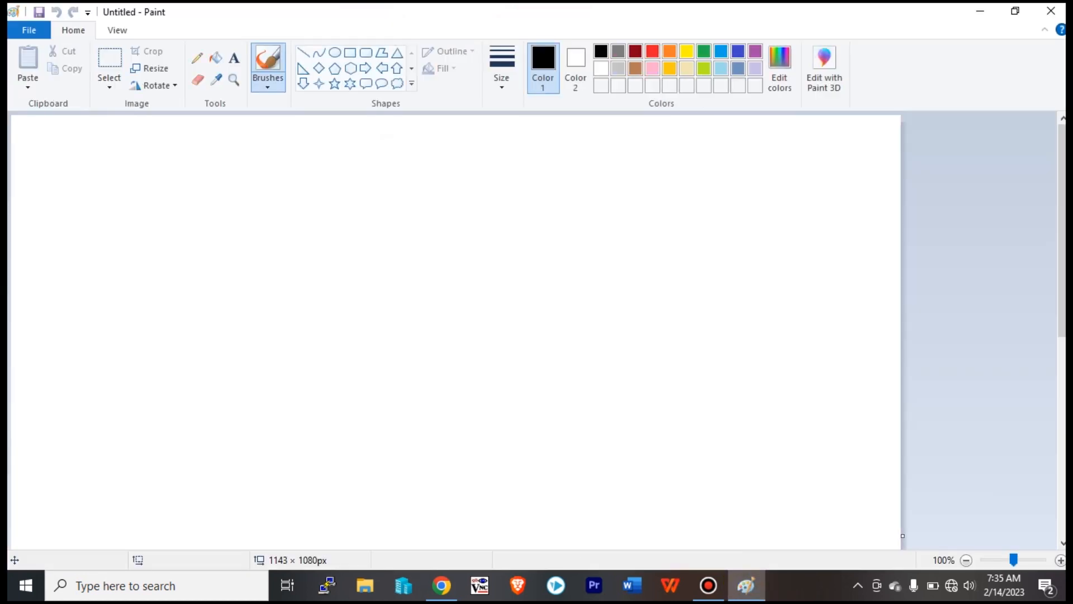
{"action": "left_click", "coordinate": [1051, 11]}
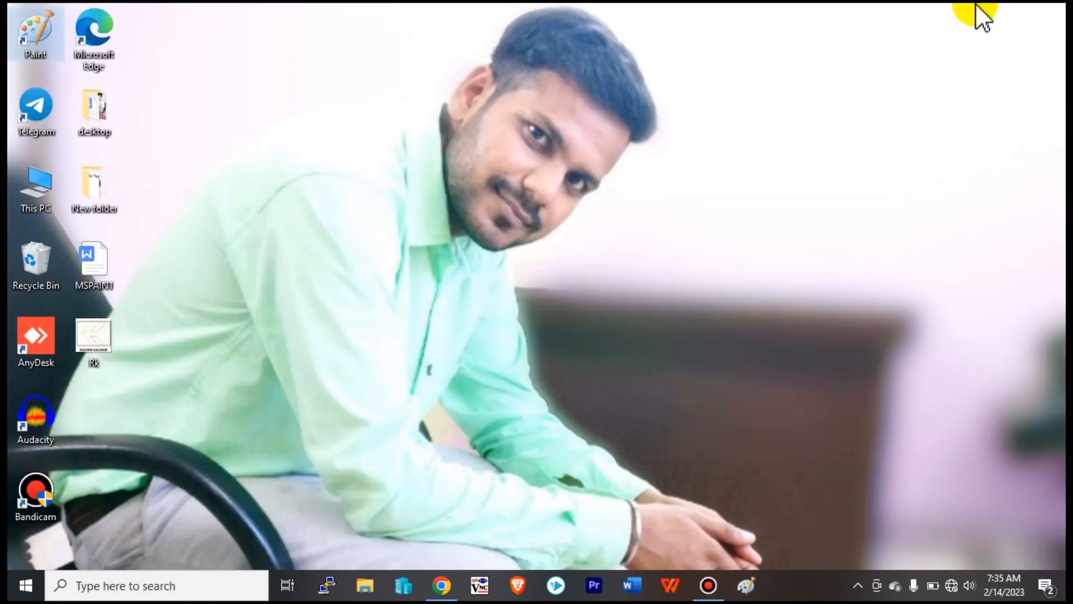
Create a bitmap image on the desktop named New Bitmap Image.
{"action": "right_click", "coordinate": [543, 219]}
{"action": "mouse_move", "coordinate": [635, 388]}
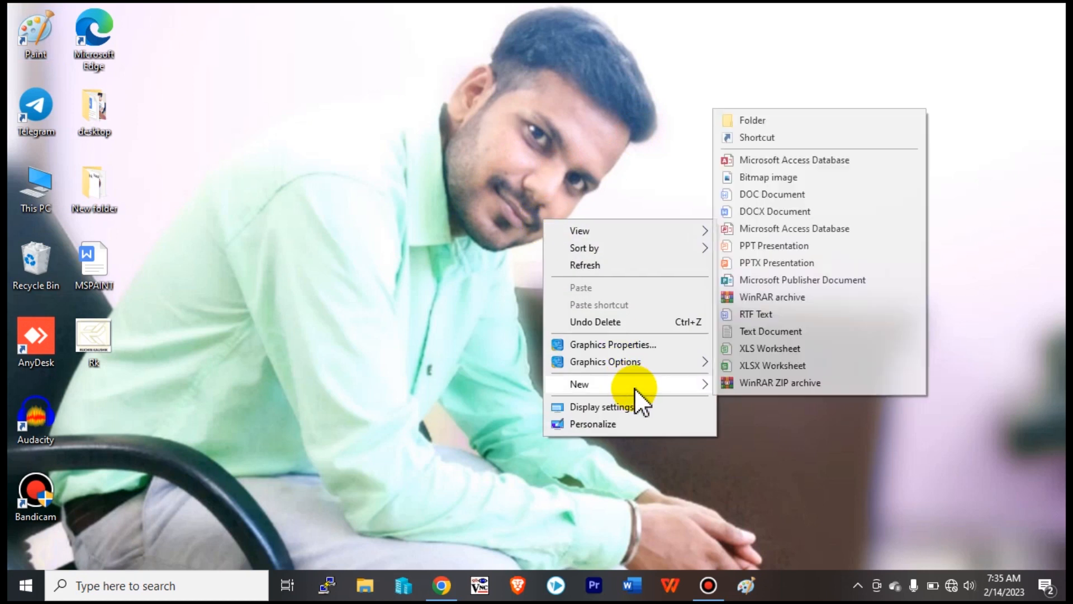
{"action": "left_click", "coordinate": [766, 178]}
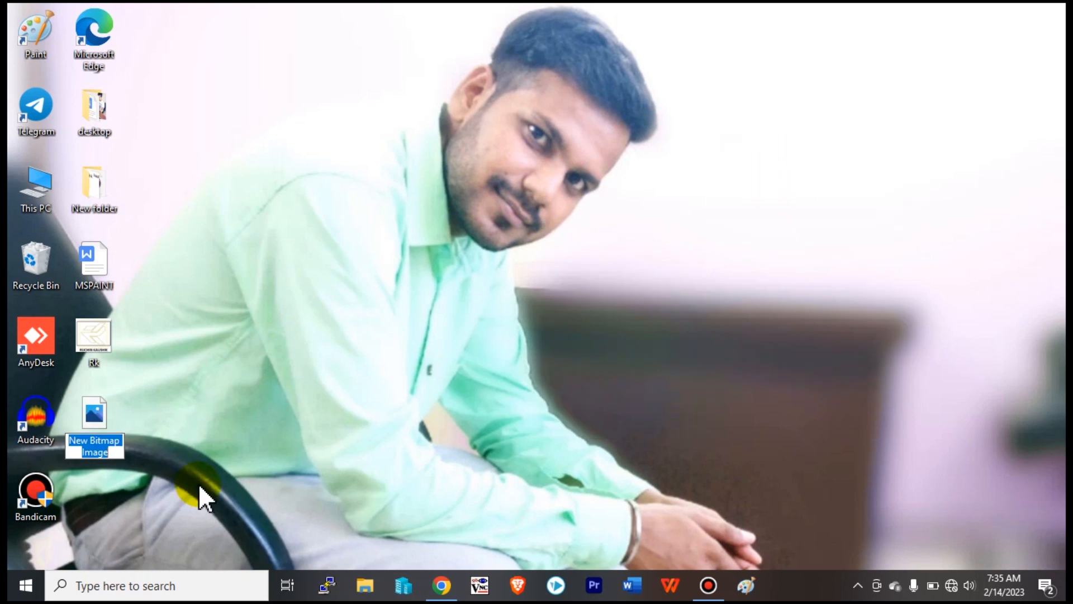
{"action": "left_click", "coordinate": [199, 483]}
Open New Bitmap Image with Paint, then close Paint.
{"action": "left_click", "coordinate": [98, 414]}
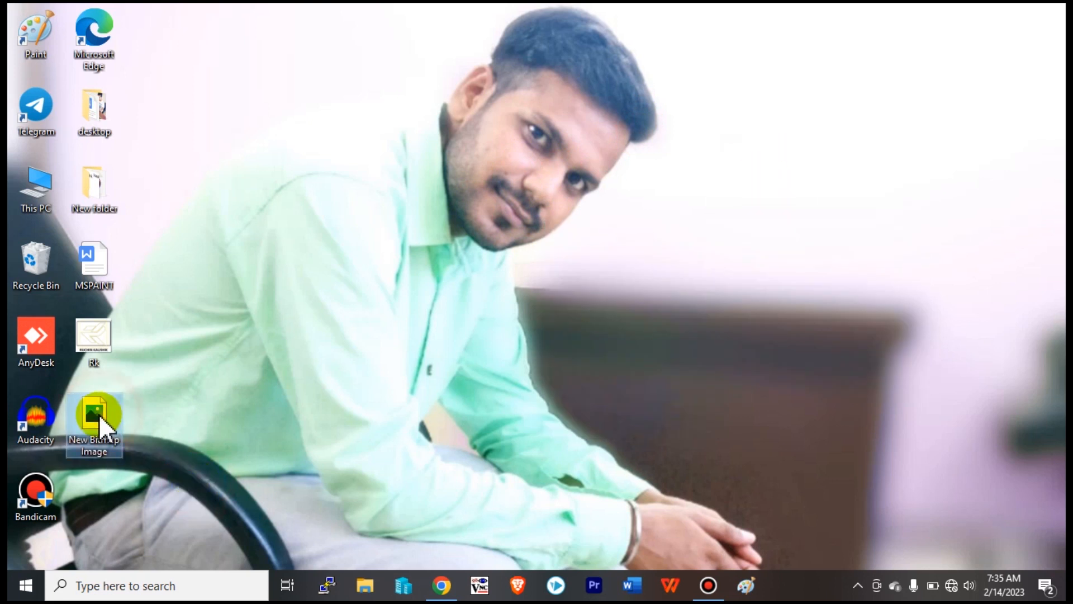
{"action": "right_click", "coordinate": [98, 414]}
{"action": "mouse_move", "coordinate": [225, 324]}
{"action": "left_click", "coordinate": [441, 331]}
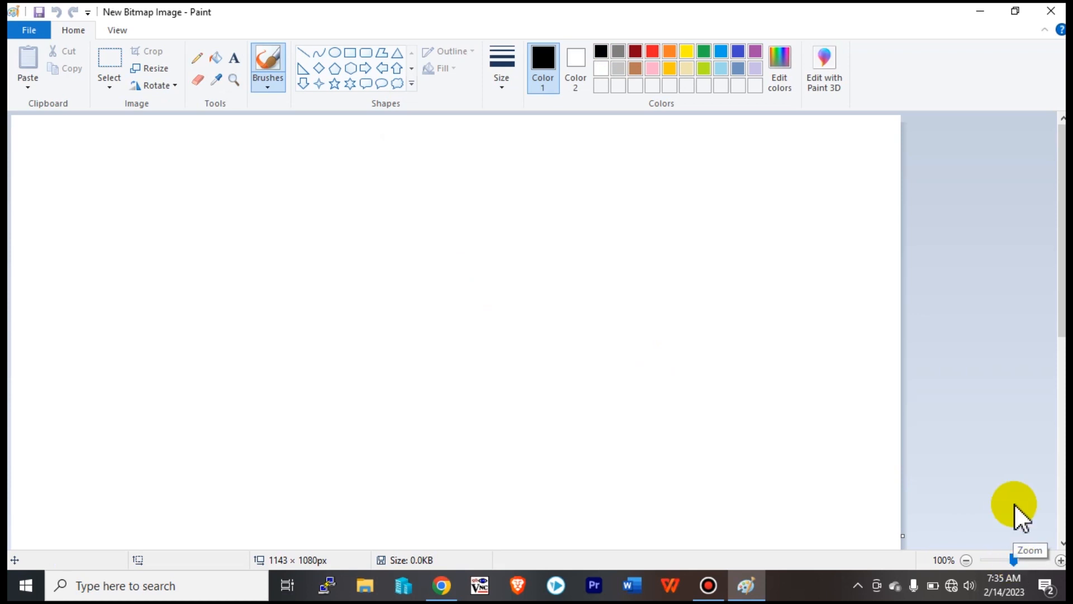
{"action": "left_click", "coordinate": [1051, 10]}
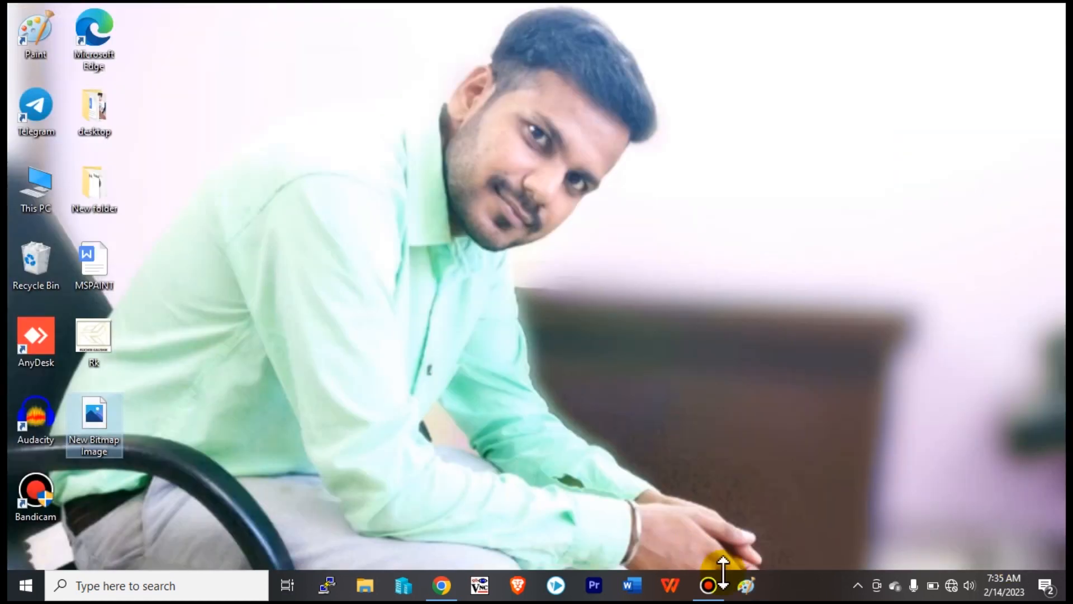
Reopen Paint from the pinned taskbar icon to a blank 1143 × 1080px canvas.
{"action": "left_click", "coordinate": [746, 584]}
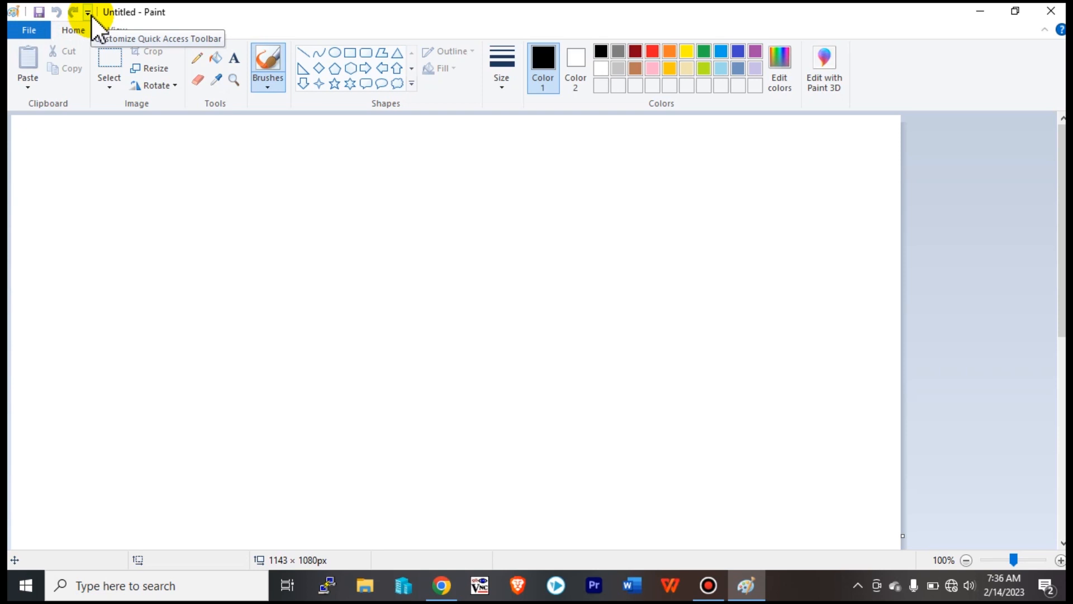
Check Recent pictures in the File menu, then open the Customize Quick Access Toolbar dropdown.
{"action": "left_click", "coordinate": [41, 30]}
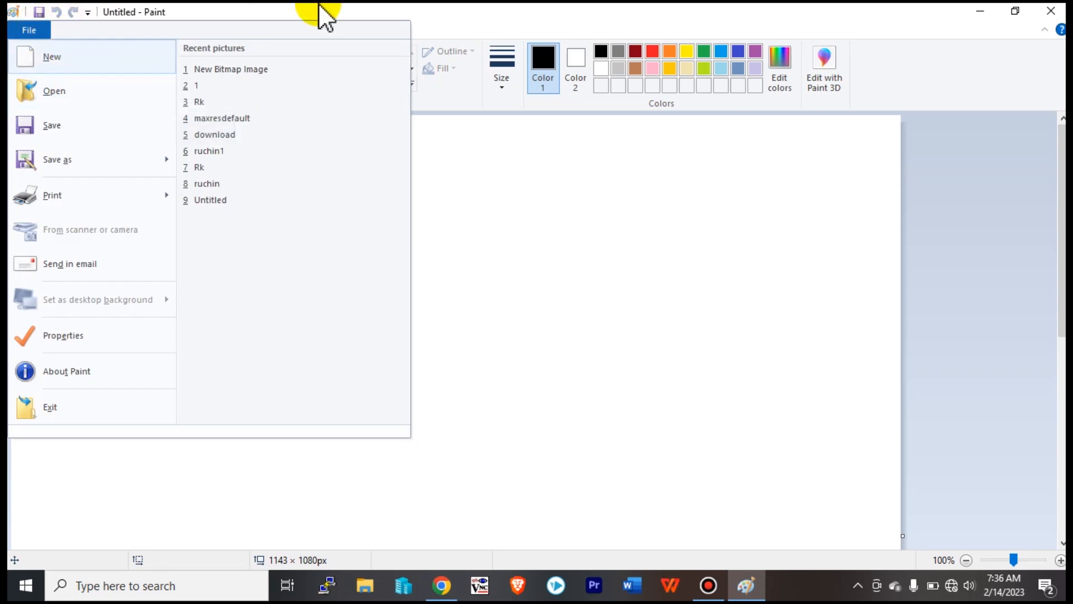
{"action": "left_click", "coordinate": [338, 8]}
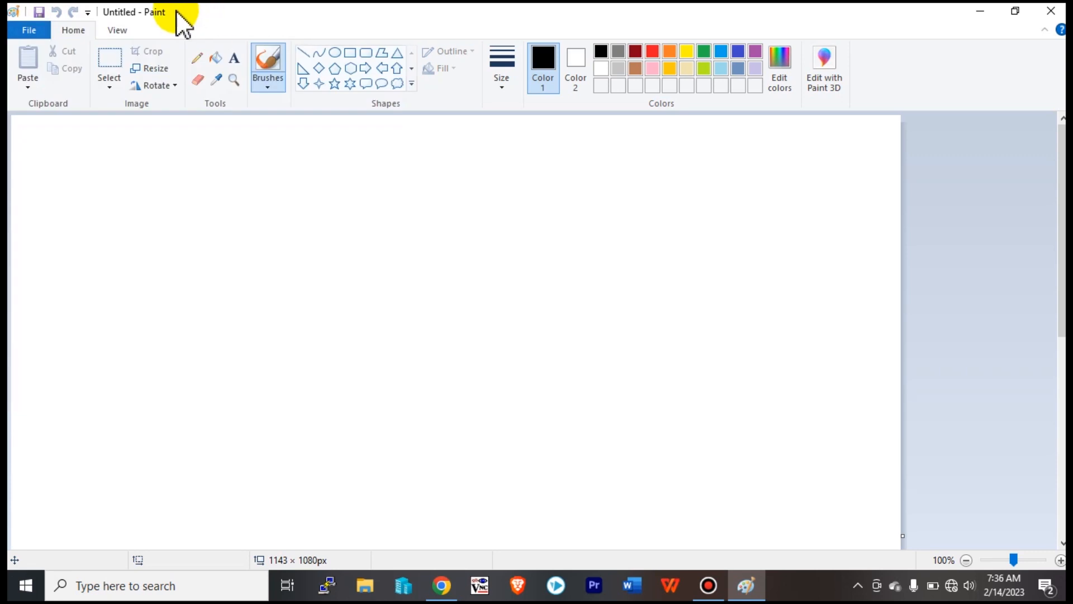
{"action": "left_click", "coordinate": [89, 13]}
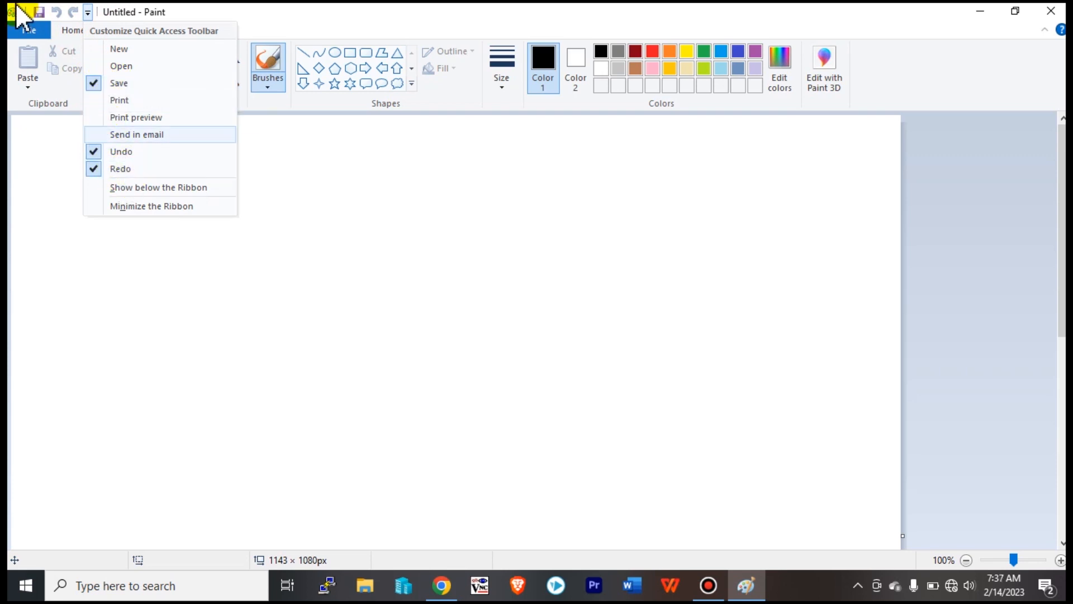
Add Open to the Quick Access Toolbar, try it, and dismiss the Open dialog.
{"action": "left_click", "coordinate": [122, 66]}
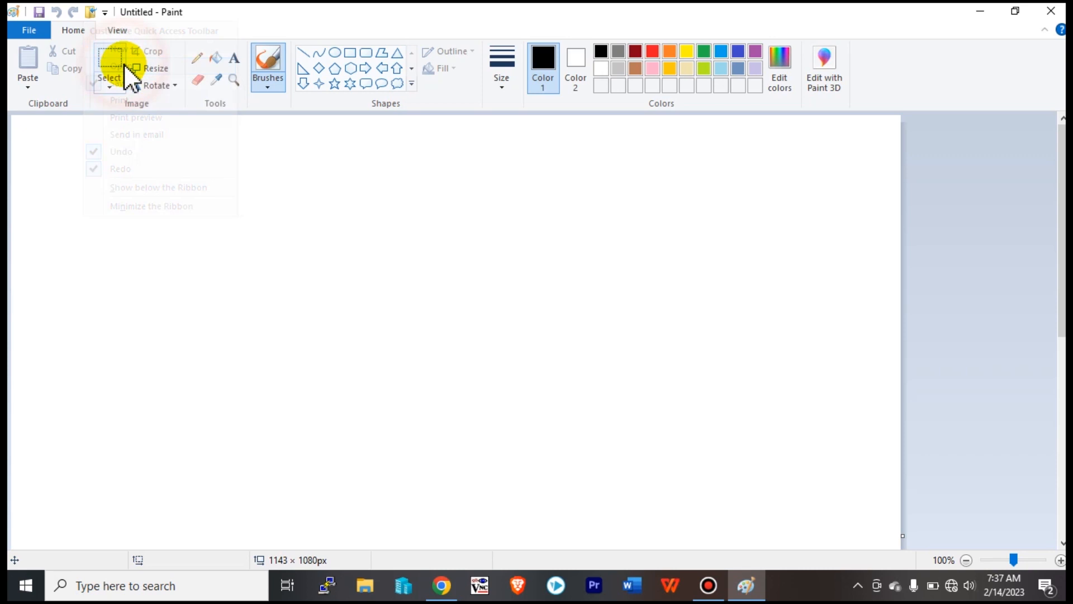
{"action": "left_click", "coordinate": [89, 12]}
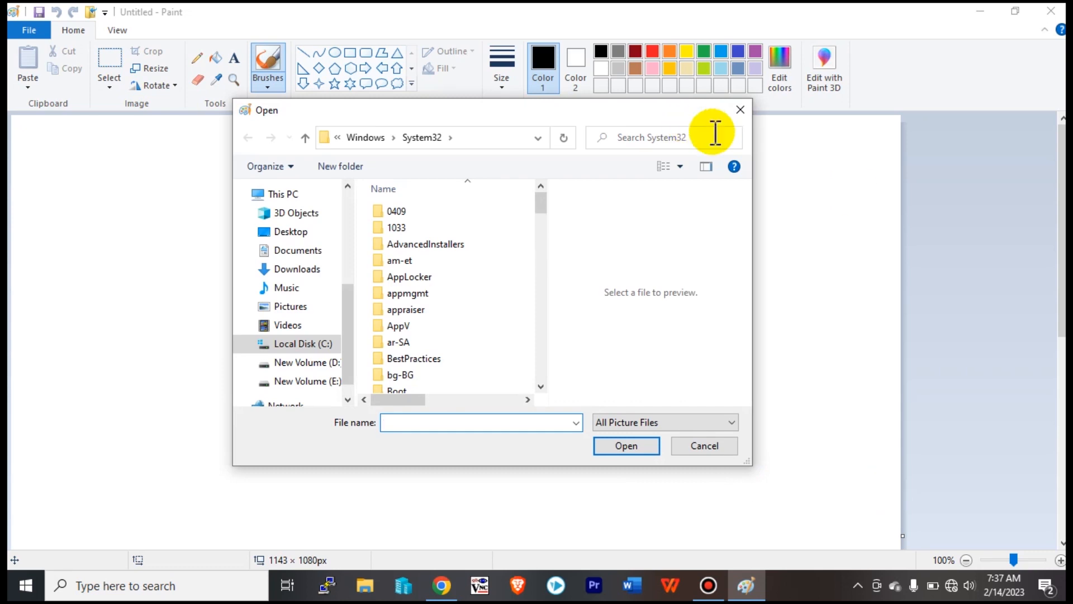
{"action": "left_click", "coordinate": [740, 111]}
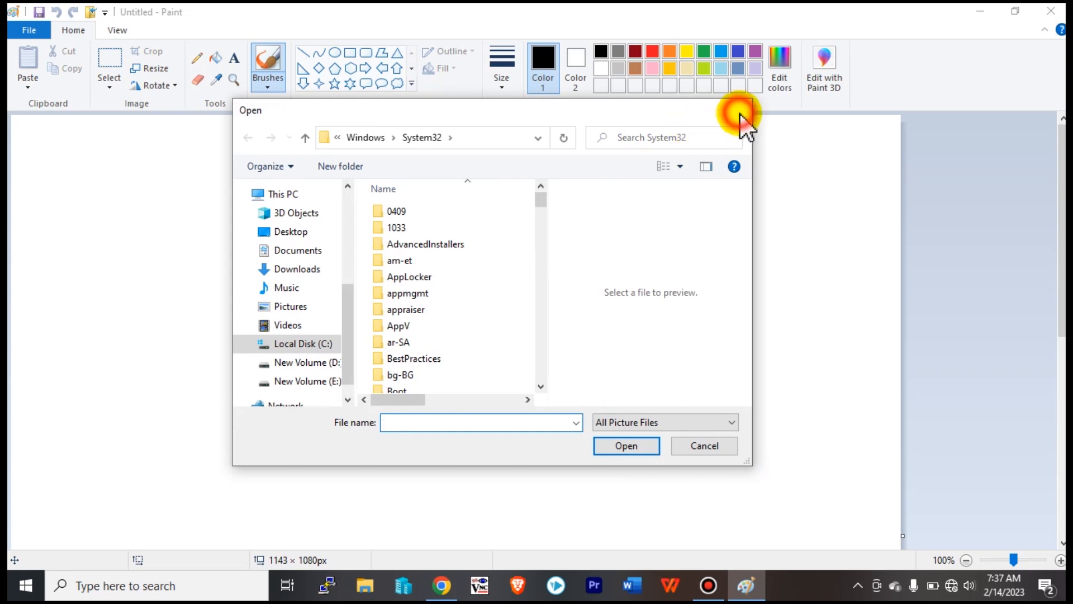
Remove Open from the Quick Access Toolbar, leaving Save, Undo and Redo.
{"action": "left_click", "coordinate": [105, 13]}
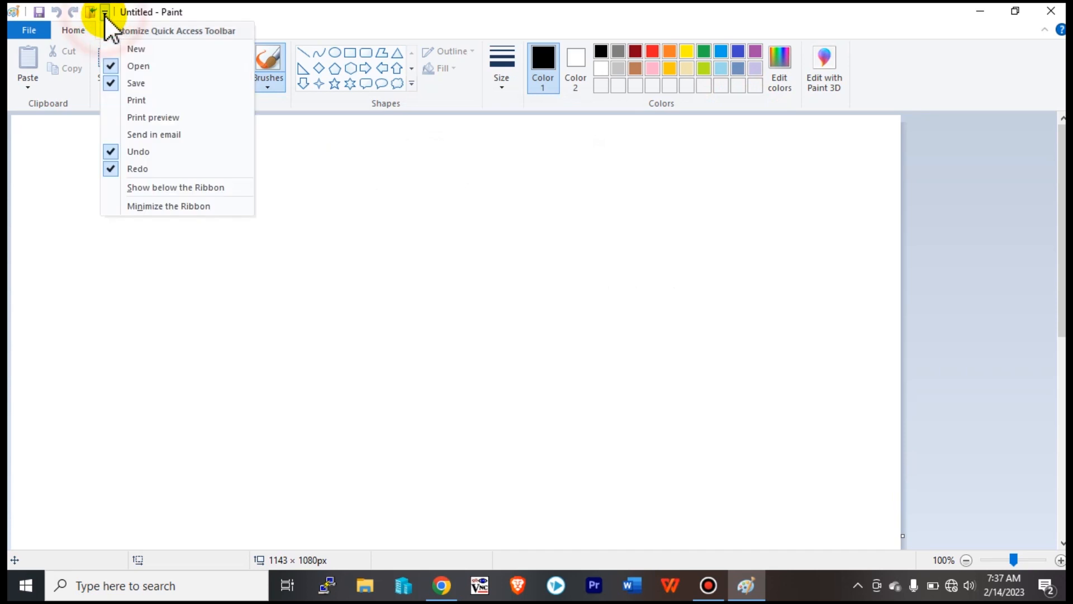
{"action": "left_click", "coordinate": [121, 66]}
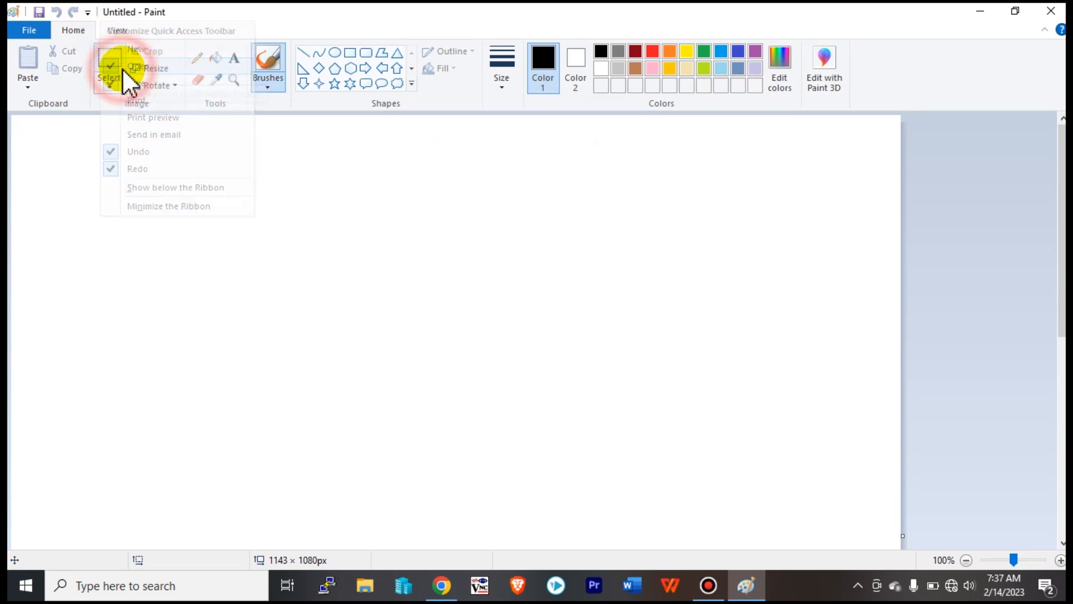
{"action": "left_click", "coordinate": [88, 13]}
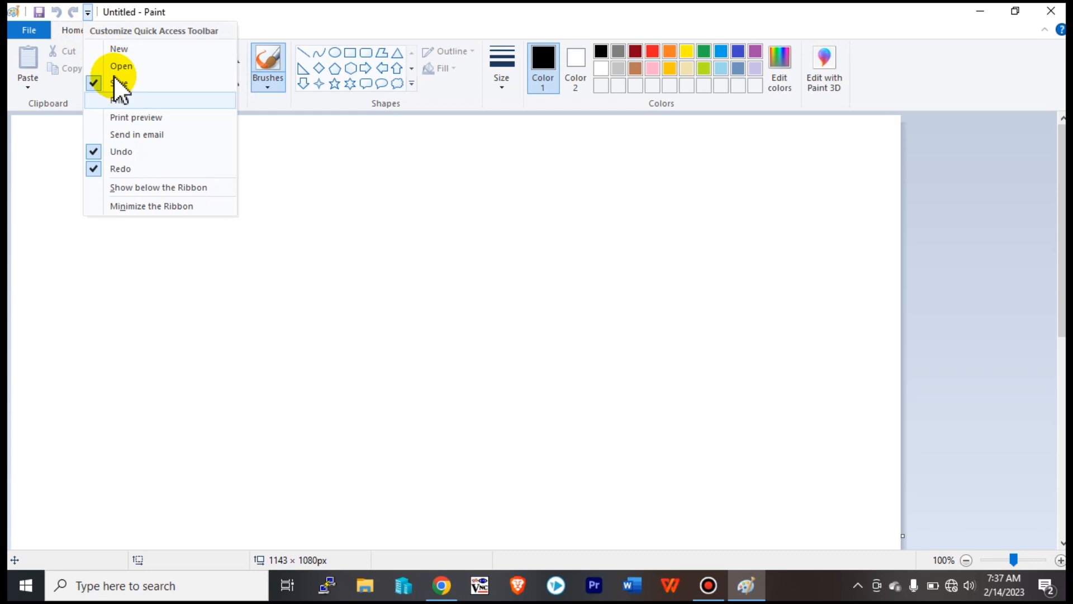
{"action": "left_click", "coordinate": [260, 194]}
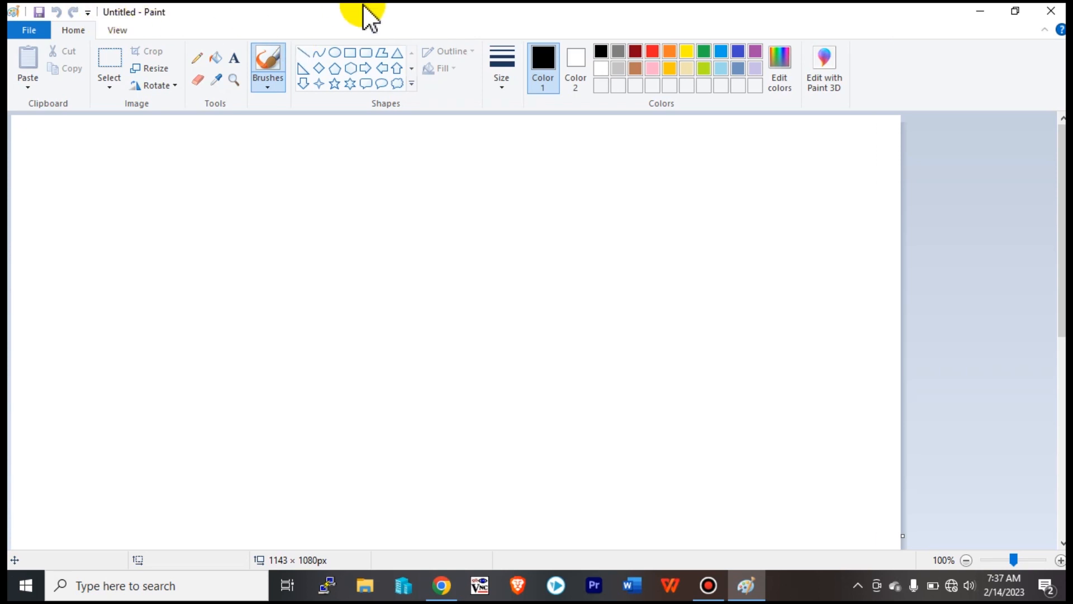
{"action": "double_click", "coordinate": [148, 12]}
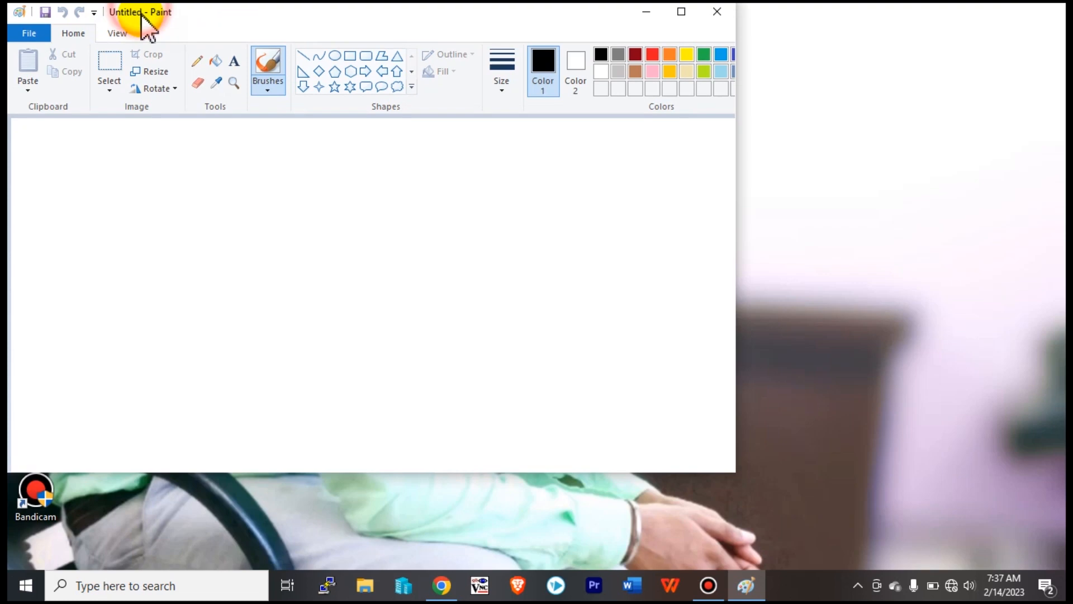
{"action": "left_click", "coordinate": [681, 18]}
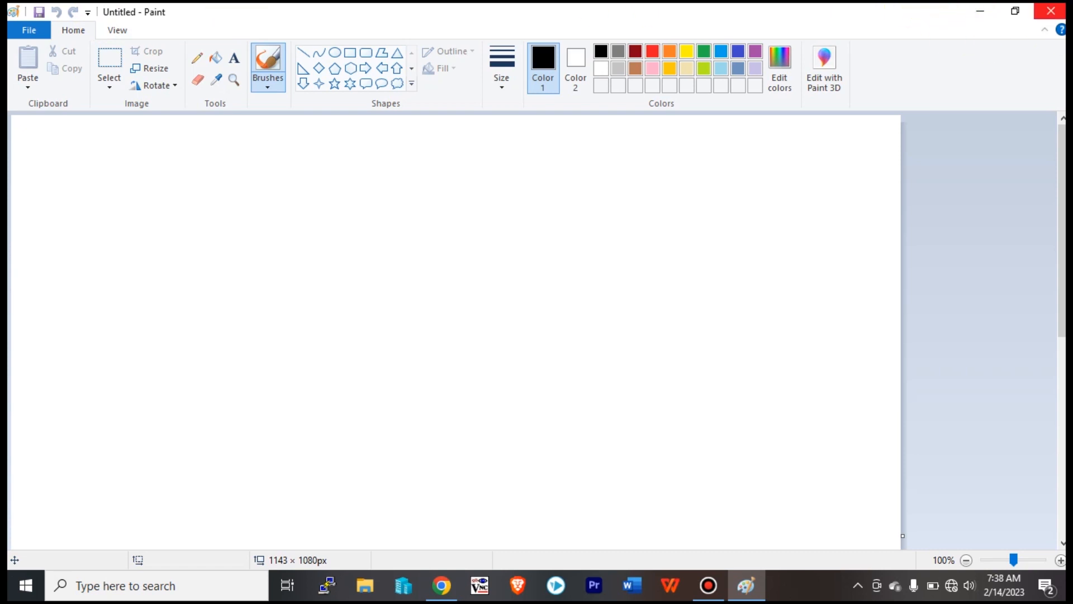
{"action": "left_click", "coordinate": [980, 12]}
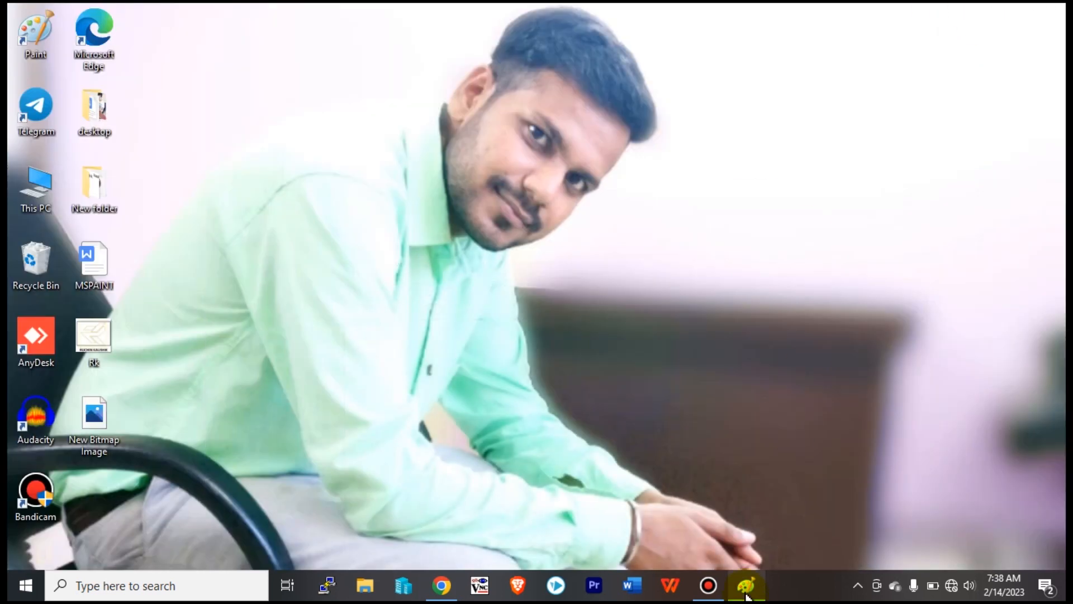
{"action": "mouse_move", "coordinate": [756, 599]}
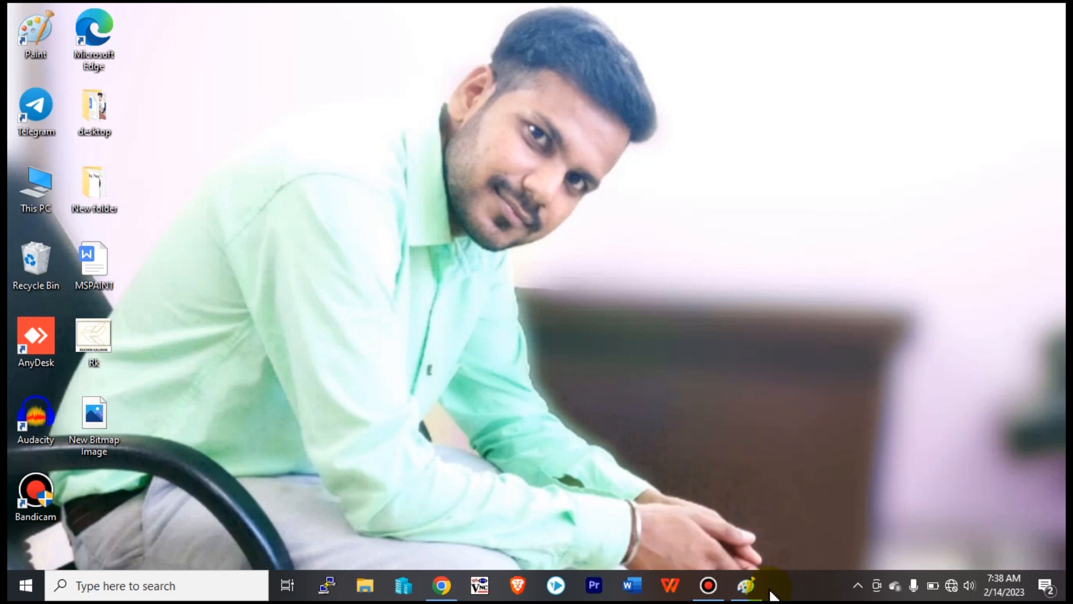
{"action": "left_click", "coordinate": [748, 591]}
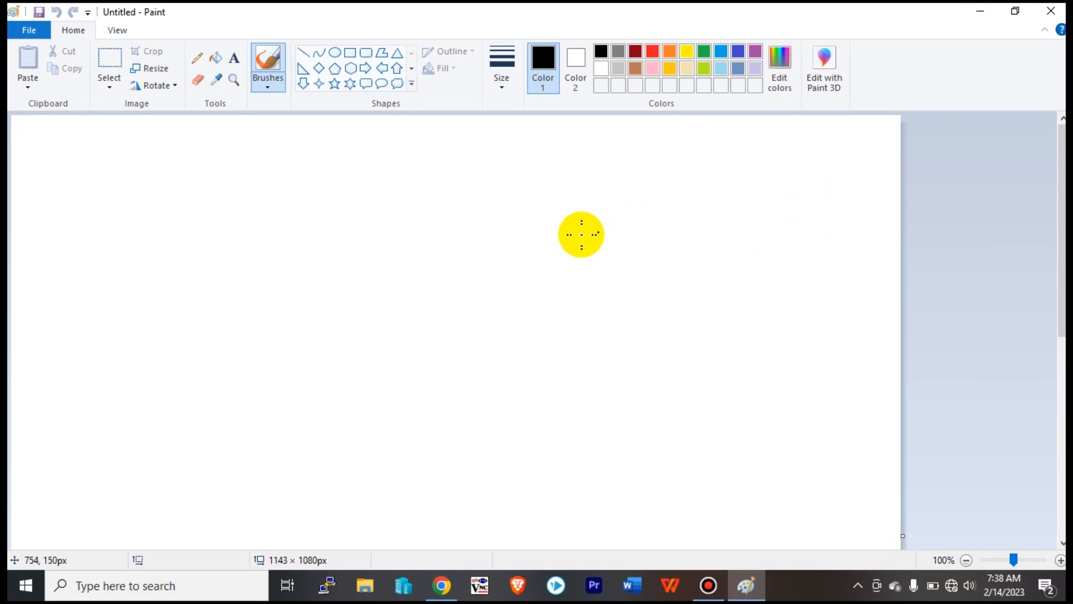
{"action": "left_click", "coordinate": [479, 280]}
{"action": "key", "text": "ctrl+z"}
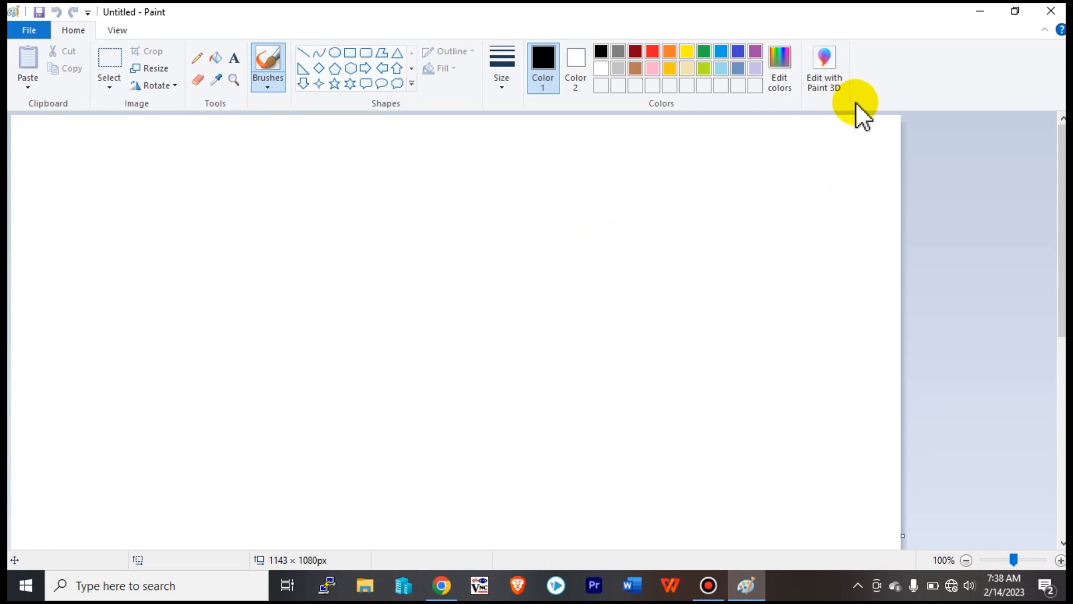
{"action": "left_click", "coordinate": [978, 18]}
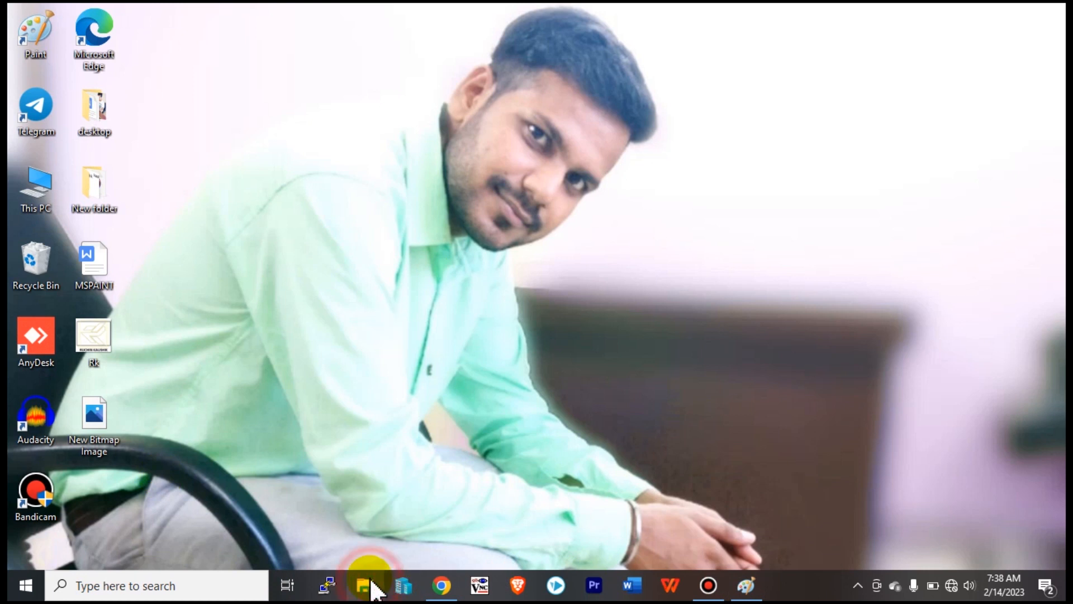
{"action": "key", "text": "super+e"}
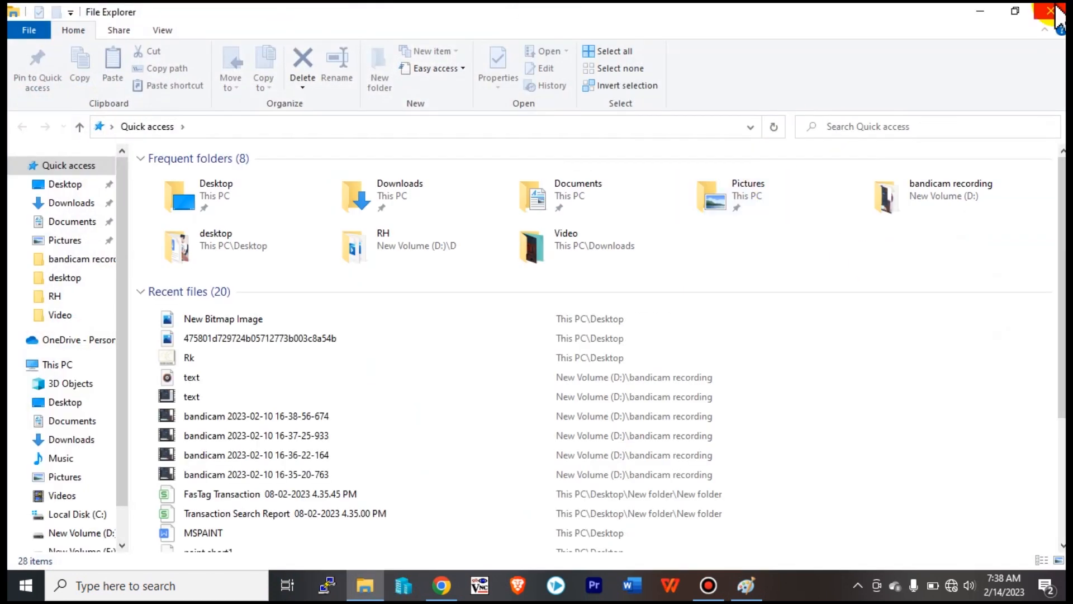
{"action": "left_click", "coordinate": [1056, 17]}
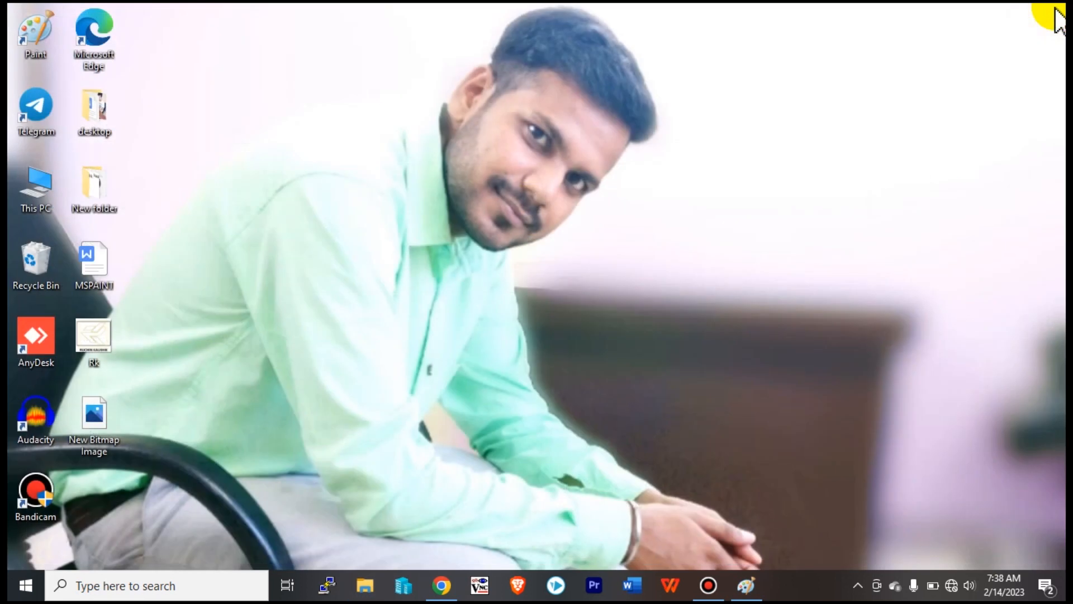
{"action": "left_click", "coordinate": [747, 587]}
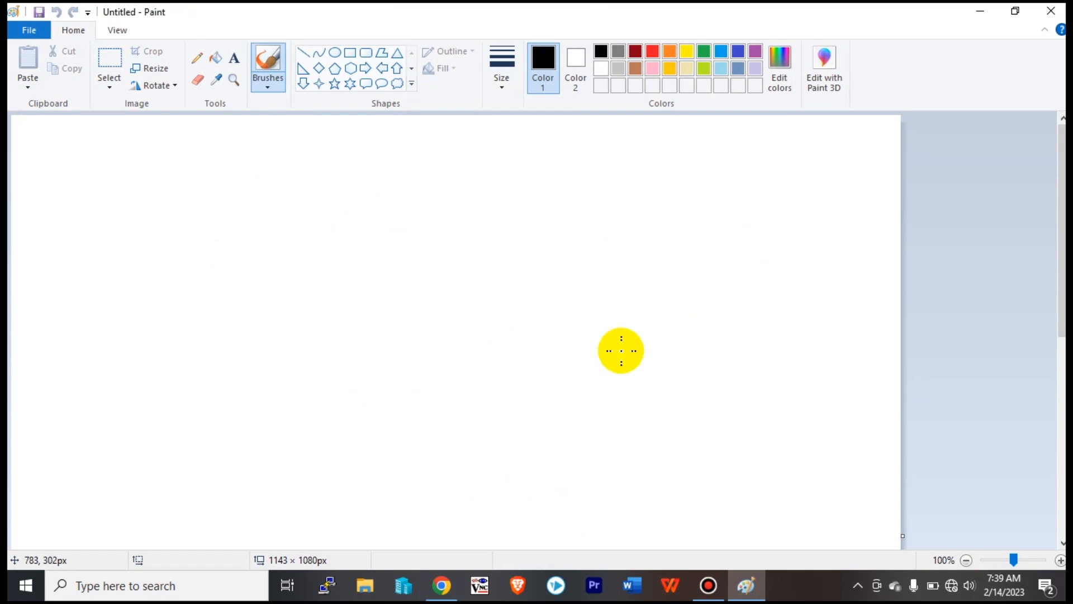
Restore down Paint, maximize it, then restore it to a smaller window again.
{"action": "left_click", "coordinate": [1016, 11]}
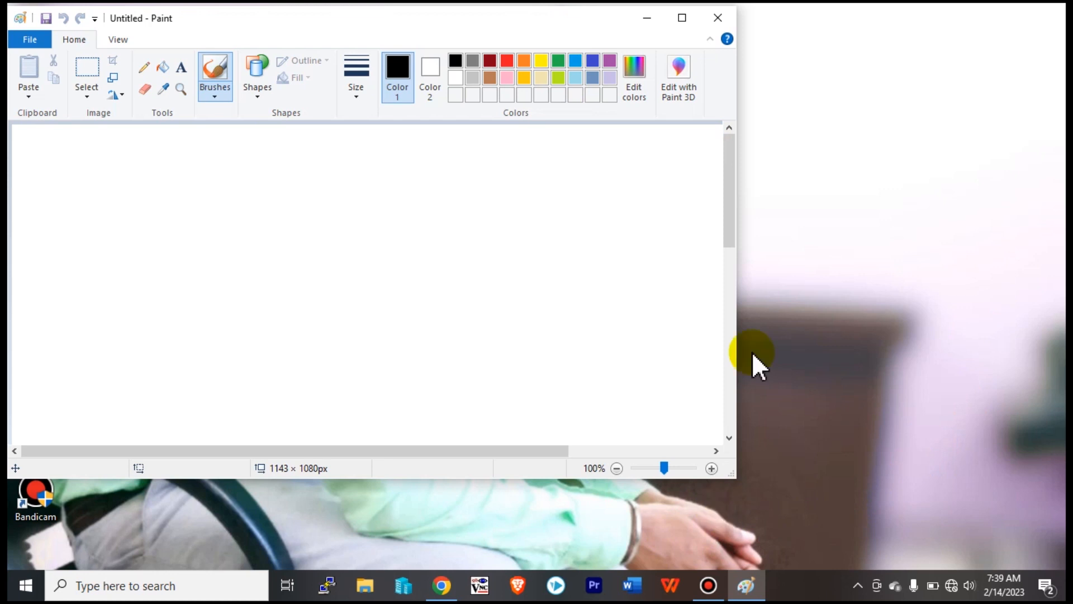
{"action": "left_click", "coordinate": [681, 19]}
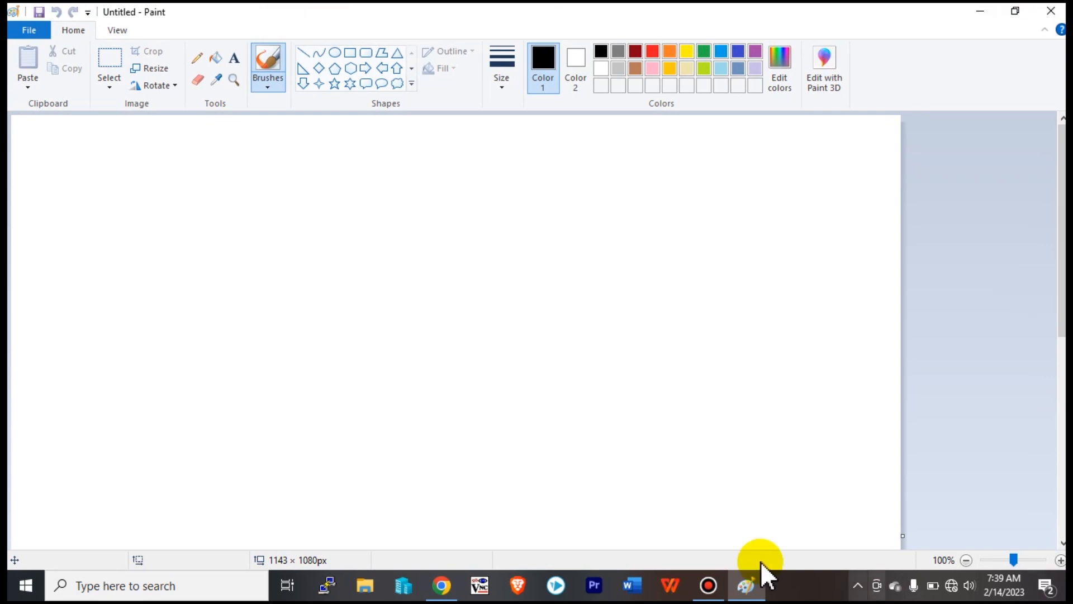
{"action": "left_click", "coordinate": [1013, 13]}
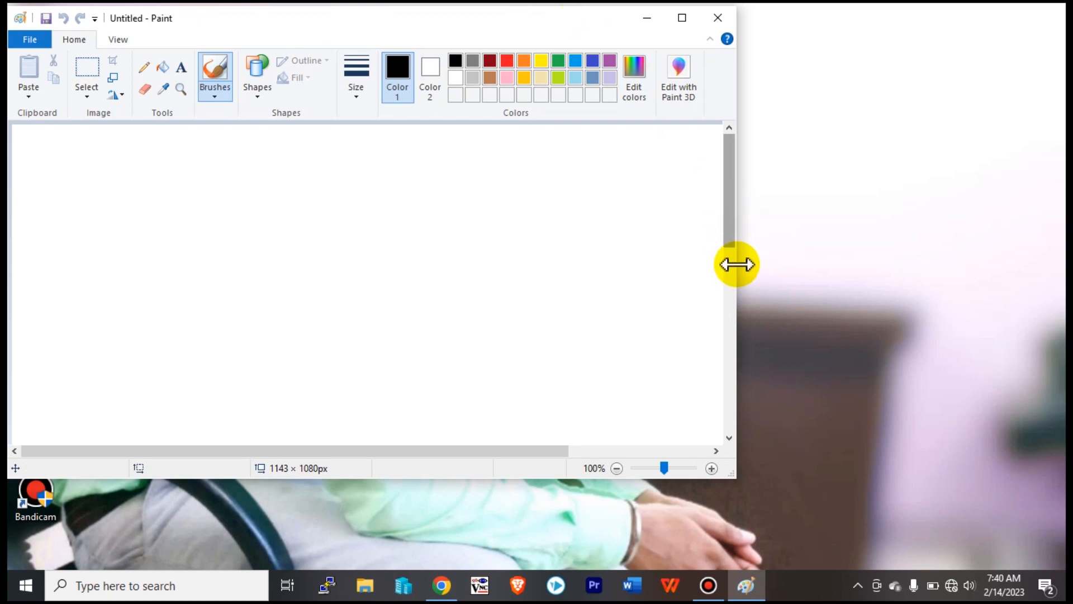
Resize the Paint window narrower and taller, then move it to the screen's right side.
{"action": "mouse_move", "coordinate": [737, 265]}
{"action": "left_mouse_down"}
{"action": "mouse_move", "coordinate": [1049, 281]}
{"action": "mouse_move", "coordinate": [857, 313]}
{"action": "mouse_move", "coordinate": [618, 335]}
{"action": "mouse_move", "coordinate": [447, 324]}
{"action": "mouse_move", "coordinate": [190, 363]}
{"action": "mouse_move", "coordinate": [1008, 376]}
{"action": "mouse_move", "coordinate": [746, 386]}
{"action": "left_mouse_up"}
{"action": "left_click_drag", "start_coordinate": [494, 374], "coordinate": [460, 376]}
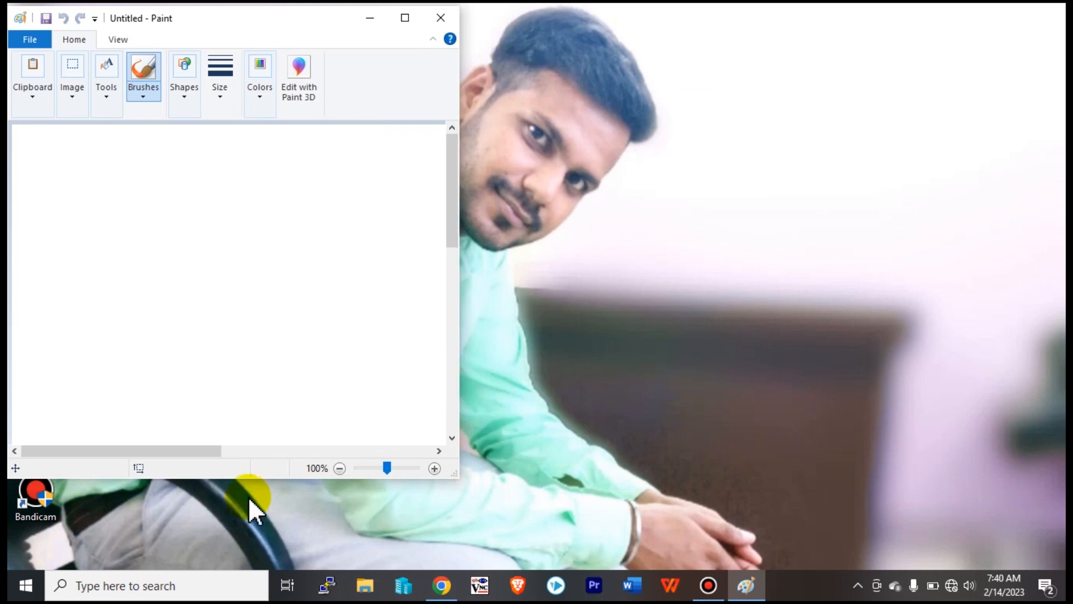
{"action": "mouse_move", "coordinate": [247, 479]}
{"action": "left_mouse_down"}
{"action": "mouse_move", "coordinate": [270, 557]}
{"action": "mouse_move", "coordinate": [272, 541]}
{"action": "left_mouse_up"}
{"action": "mouse_move", "coordinate": [316, 24]}
{"action": "left_mouse_down"}
{"action": "mouse_move", "coordinate": [364, 61]}
{"action": "mouse_move", "coordinate": [367, 204]}
{"action": "mouse_move", "coordinate": [350, 101]}
{"action": "mouse_move", "coordinate": [312, 6]}
{"action": "left_mouse_up"}
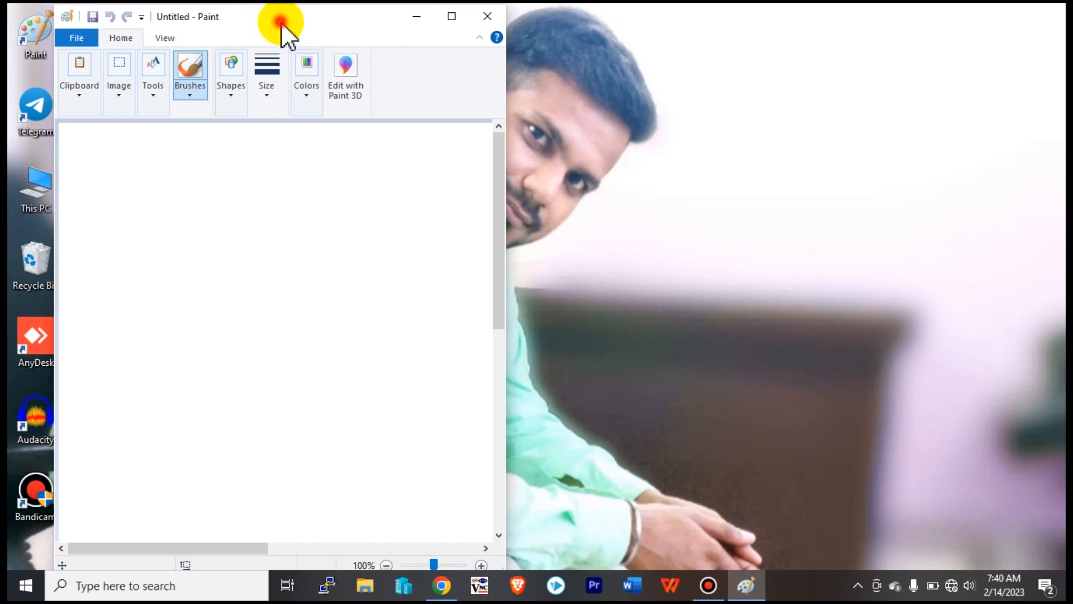
{"action": "mouse_move", "coordinate": [281, 23]}
{"action": "left_mouse_down"}
{"action": "mouse_move", "coordinate": [501, 34]}
{"action": "mouse_move", "coordinate": [918, 22]}
{"action": "mouse_move", "coordinate": [237, 39]}
{"action": "mouse_move", "coordinate": [657, 106]}
{"action": "mouse_move", "coordinate": [678, 31]}
{"action": "mouse_move", "coordinate": [886, 26]}
{"action": "mouse_move", "coordinate": [807, 21]}
{"action": "mouse_move", "coordinate": [842, 20]}
{"action": "left_mouse_up"}
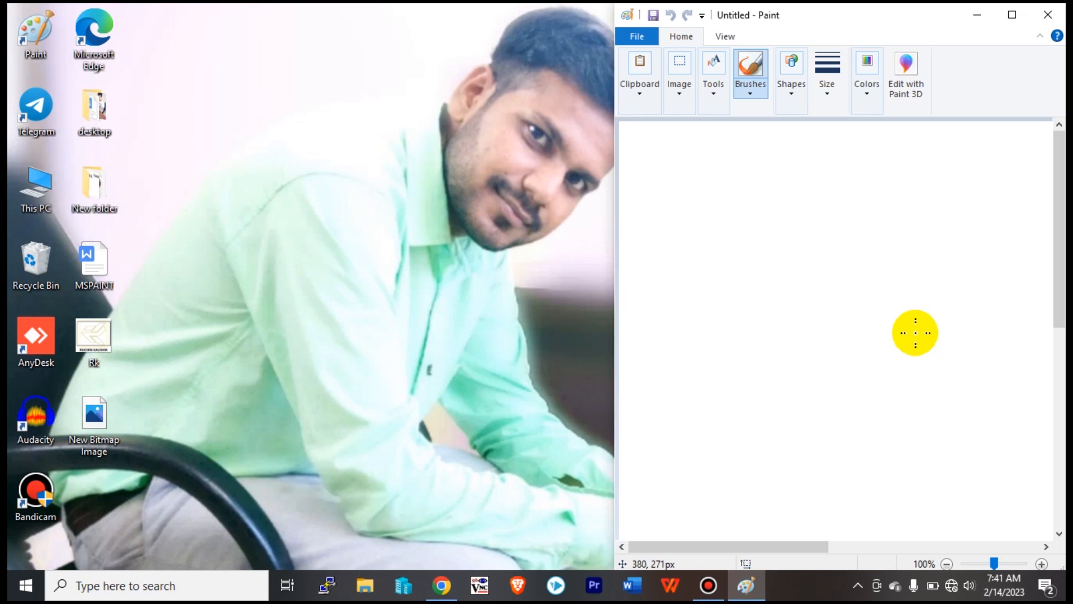
Dab two small dots on the canvas and leave Paint maximized.
{"action": "left_click", "coordinate": [895, 292]}
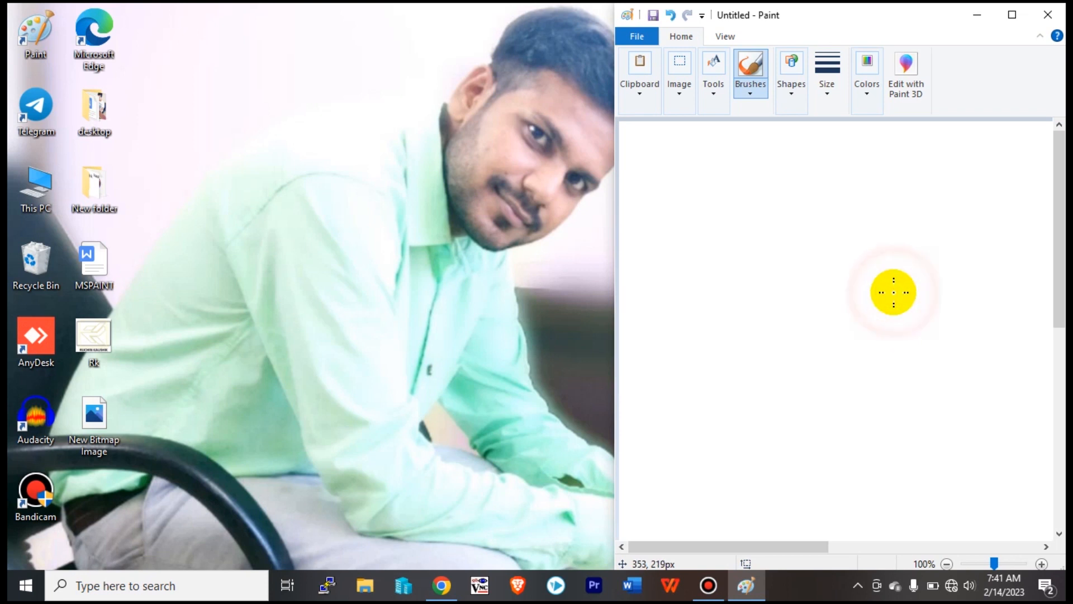
{"action": "left_click", "coordinate": [1012, 15]}
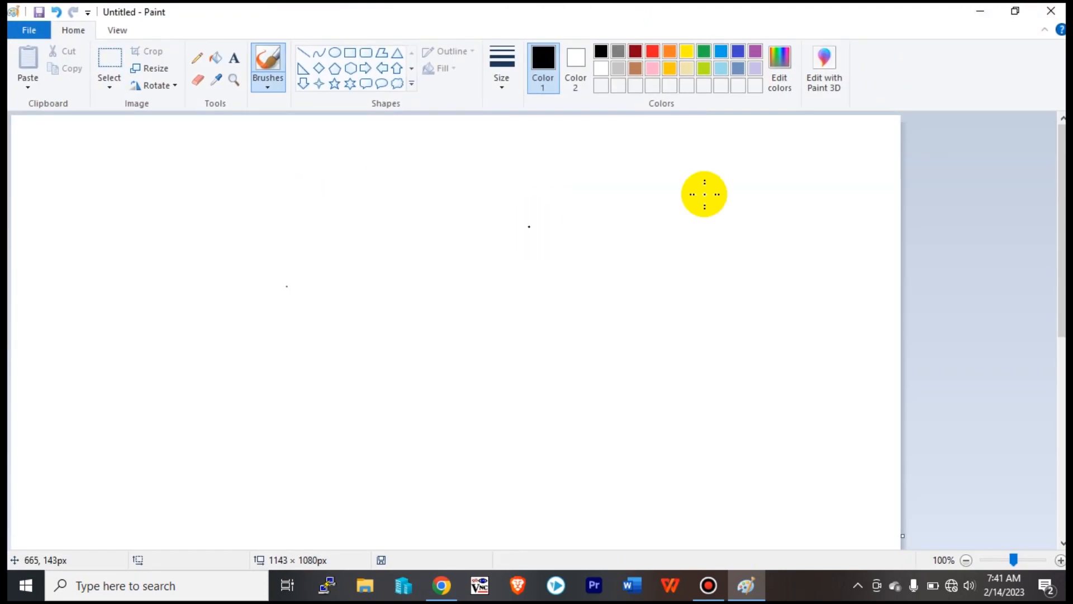
{"action": "left_click", "coordinate": [1016, 12]}
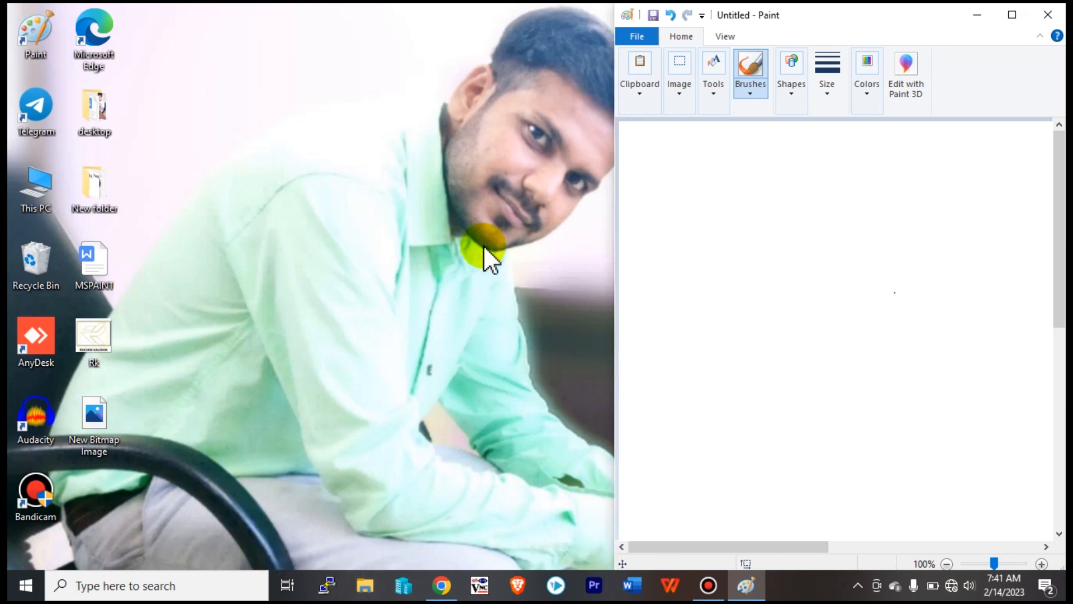
{"action": "left_click", "coordinate": [818, 230]}
{"action": "left_click", "coordinate": [1014, 15]}
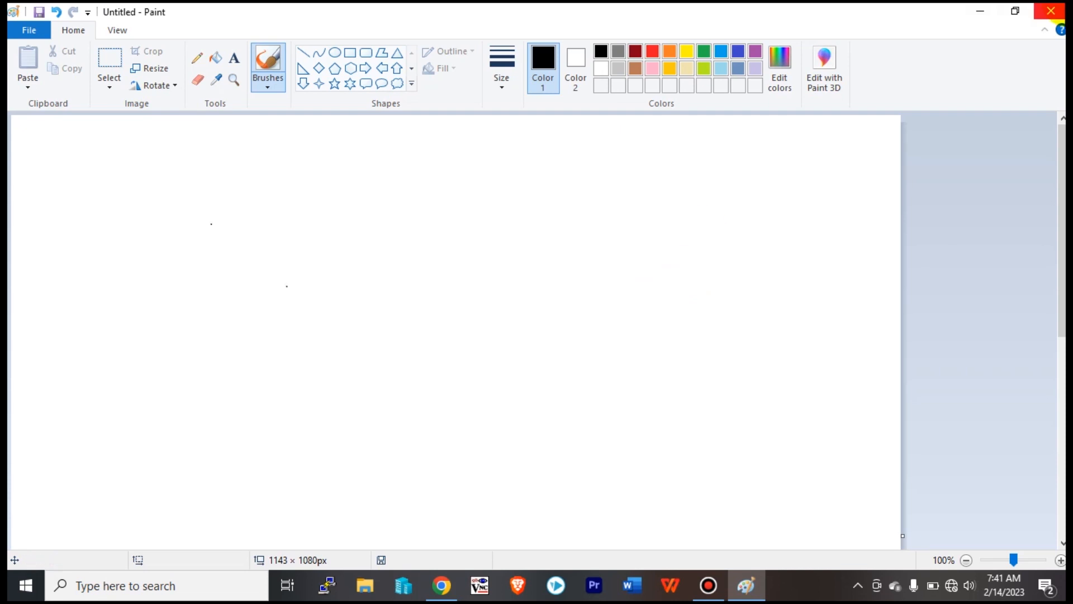
Close Paint with Don't Save, discarding the dots, and relaunch it from the taskbar.
{"action": "left_click", "coordinate": [1051, 10]}
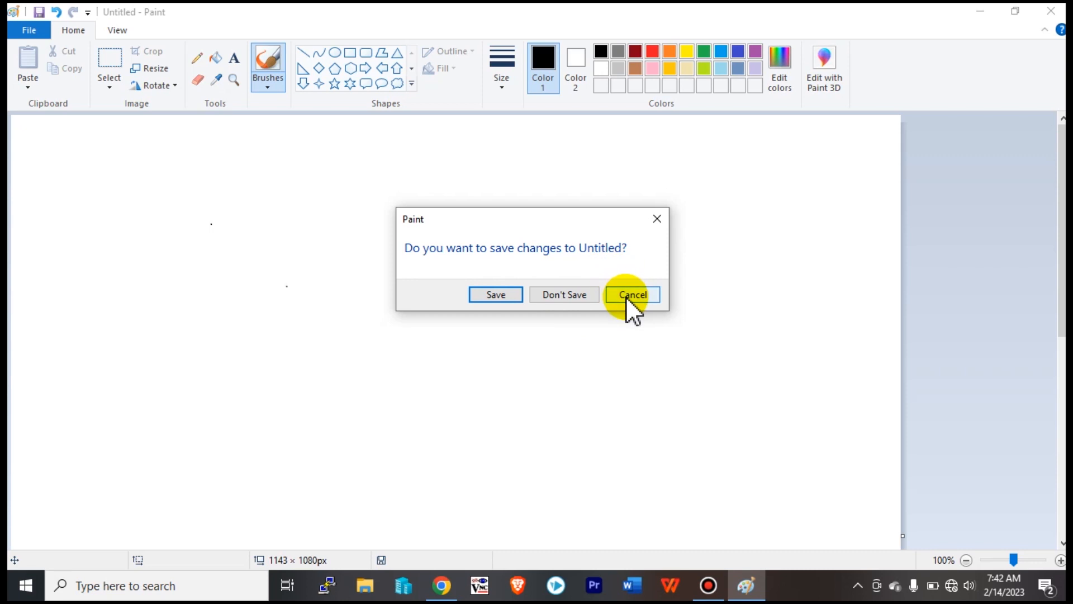
{"action": "left_click", "coordinate": [578, 294]}
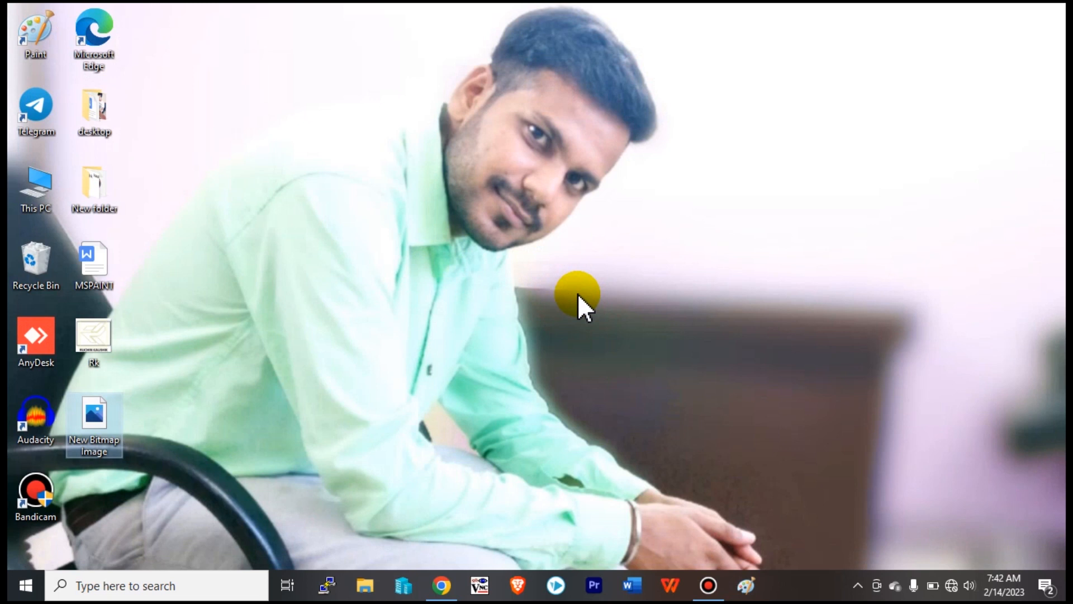
{"action": "left_click", "coordinate": [746, 590]}
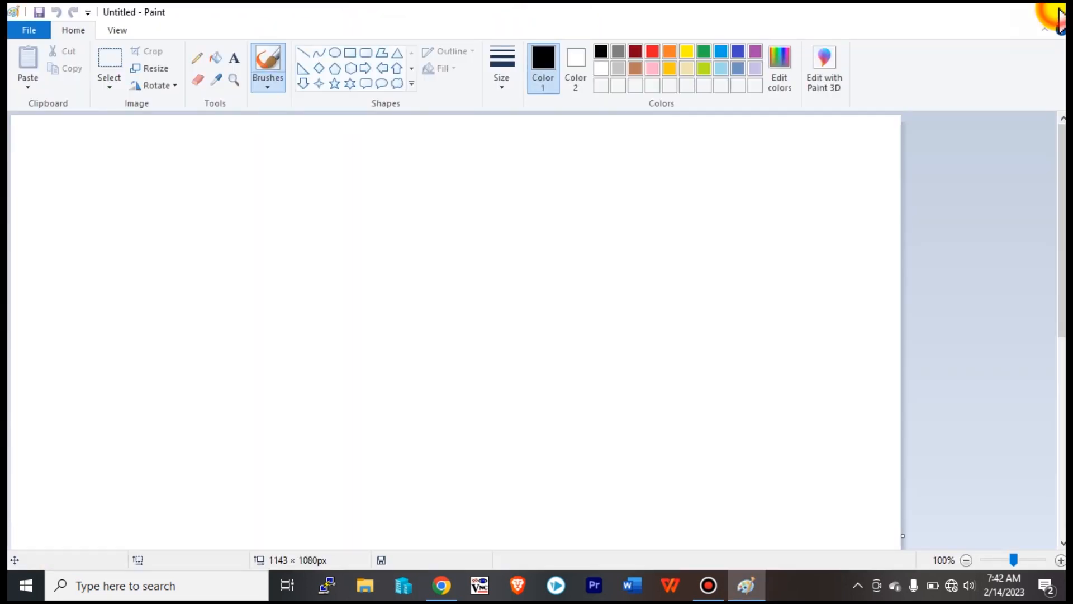
Type the letter 'r' in a text box on a fresh Paint canvas.
{"action": "left_click", "coordinate": [1053, 13]}
{"action": "left_click", "coordinate": [746, 586]}
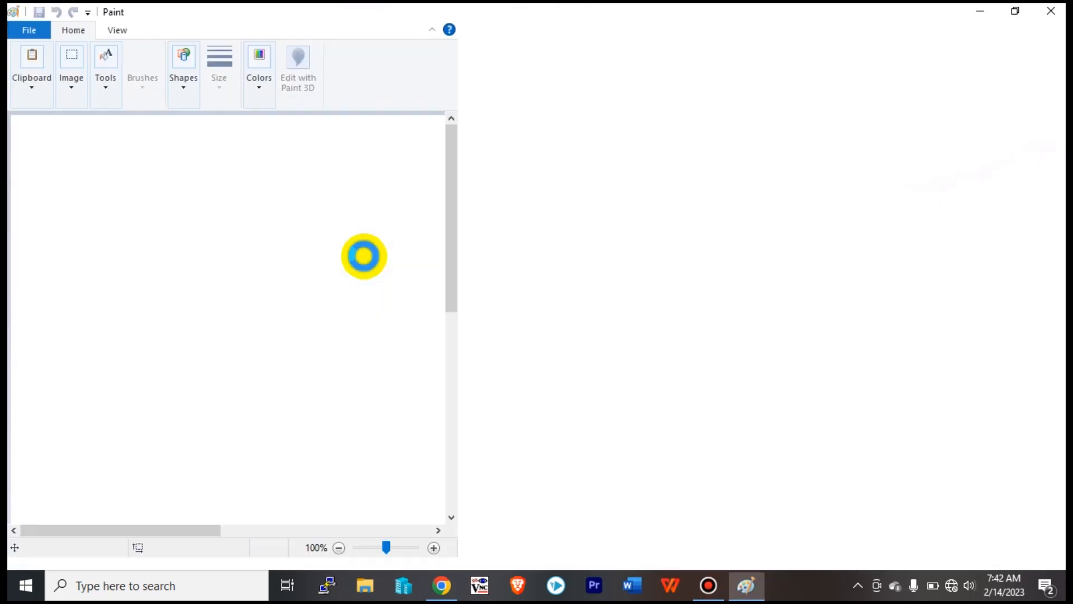
{"action": "left_click", "coordinate": [234, 57]}
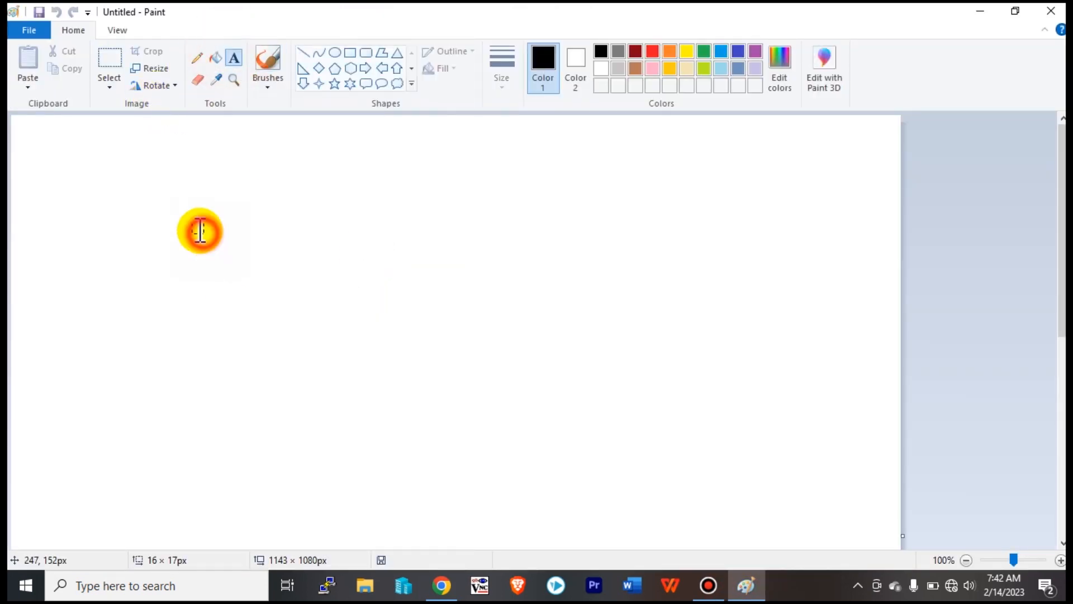
{"action": "left_click_drag", "start_coordinate": [202, 231], "coordinate": [627, 343]}
{"action": "type", "text": "r"}
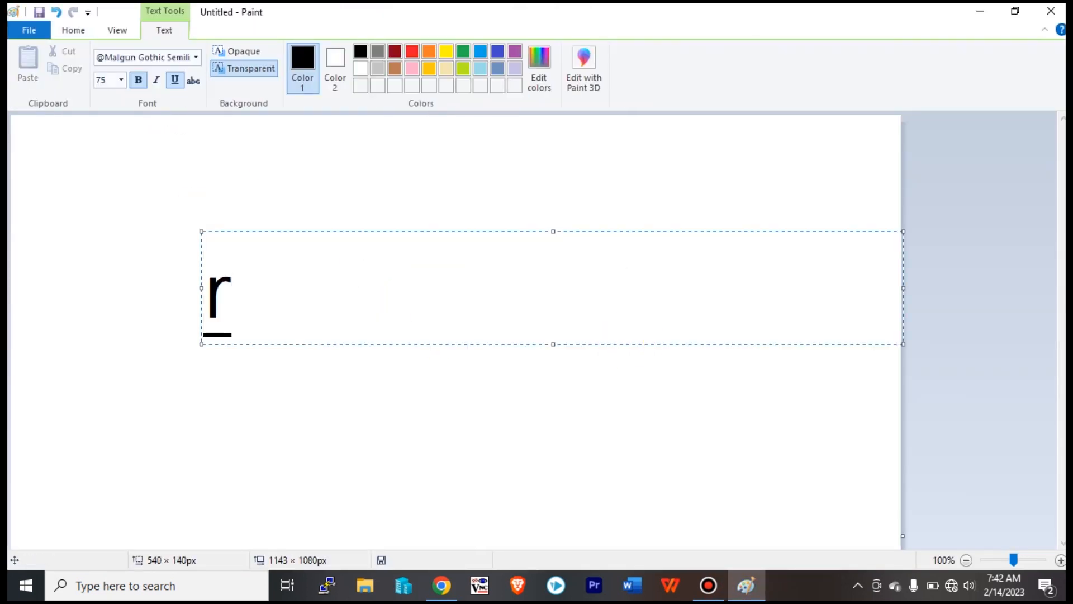
{"action": "left_click", "coordinate": [688, 371]}
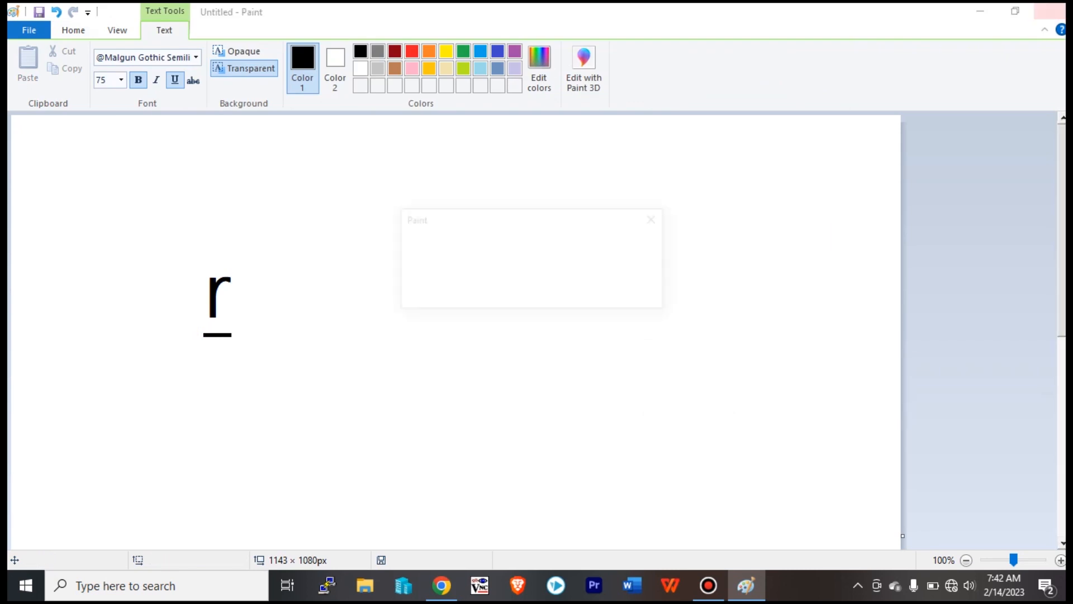
Try closing Paint, cancel once, then choose Save at the second prompt.
{"action": "left_click", "coordinate": [1050, 11]}
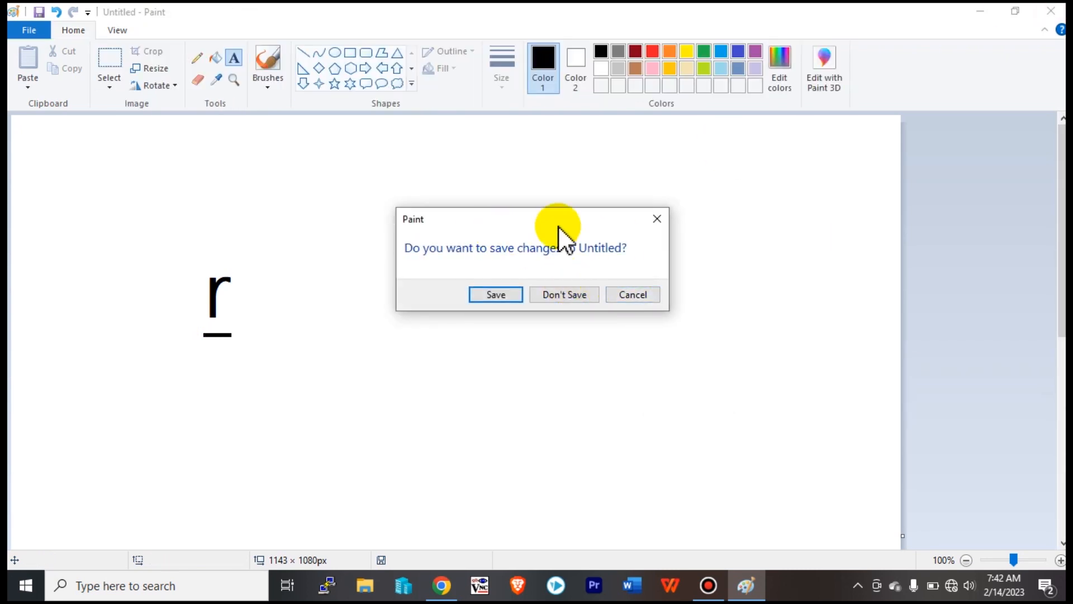
{"action": "left_click", "coordinate": [621, 294]}
{"action": "left_click", "coordinate": [1051, 12]}
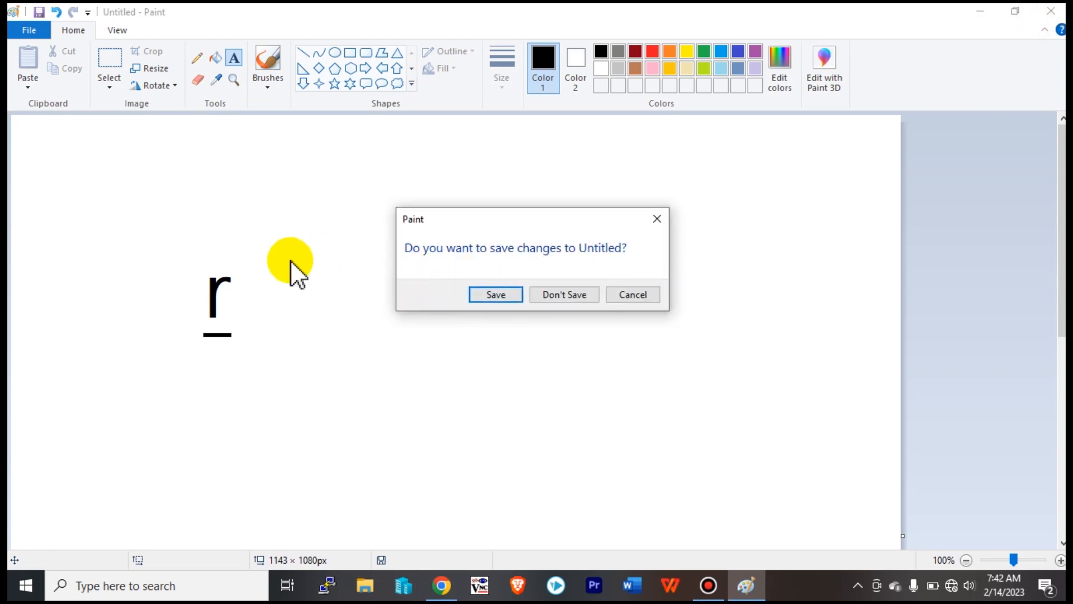
{"action": "left_click", "coordinate": [495, 295]}
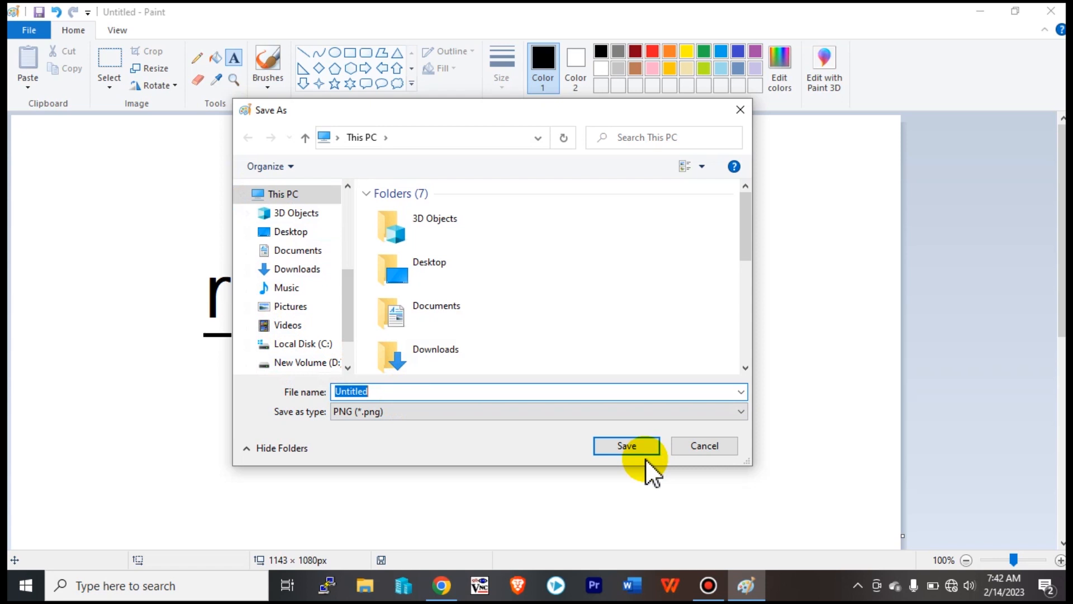
Cancel Save As, close Paint choosing Don't Save, and relaunch it from the taskbar.
{"action": "left_click", "coordinate": [719, 445]}
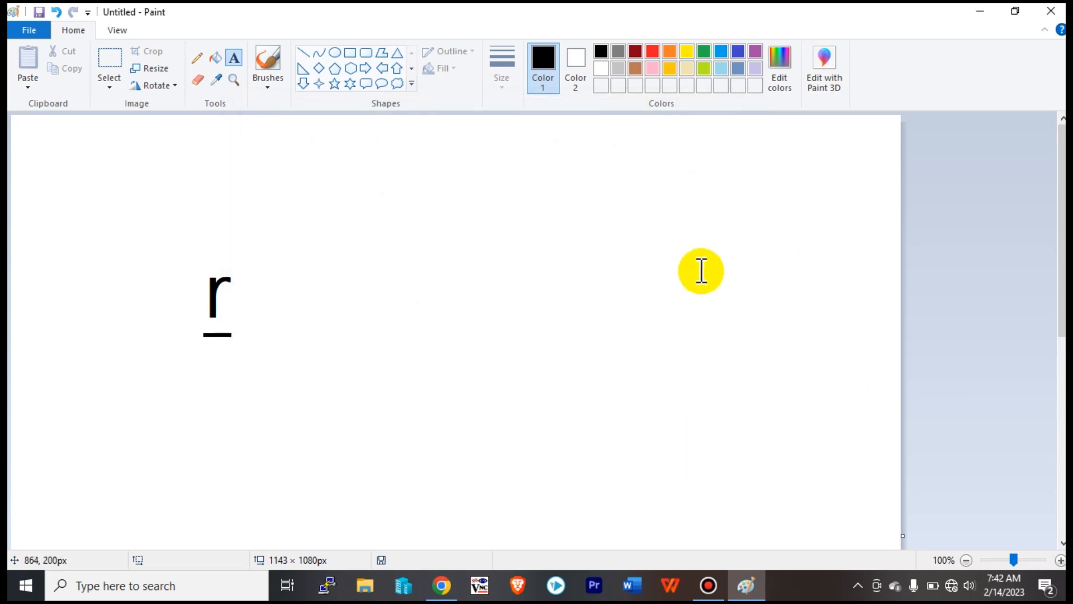
{"action": "left_click", "coordinate": [1050, 11]}
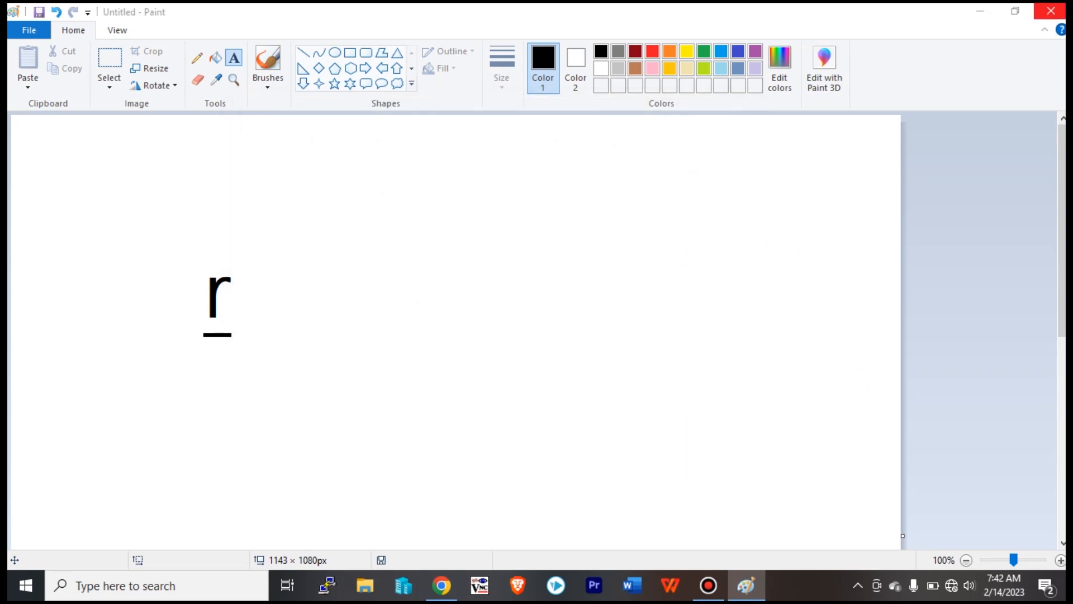
{"action": "left_click", "coordinate": [589, 293]}
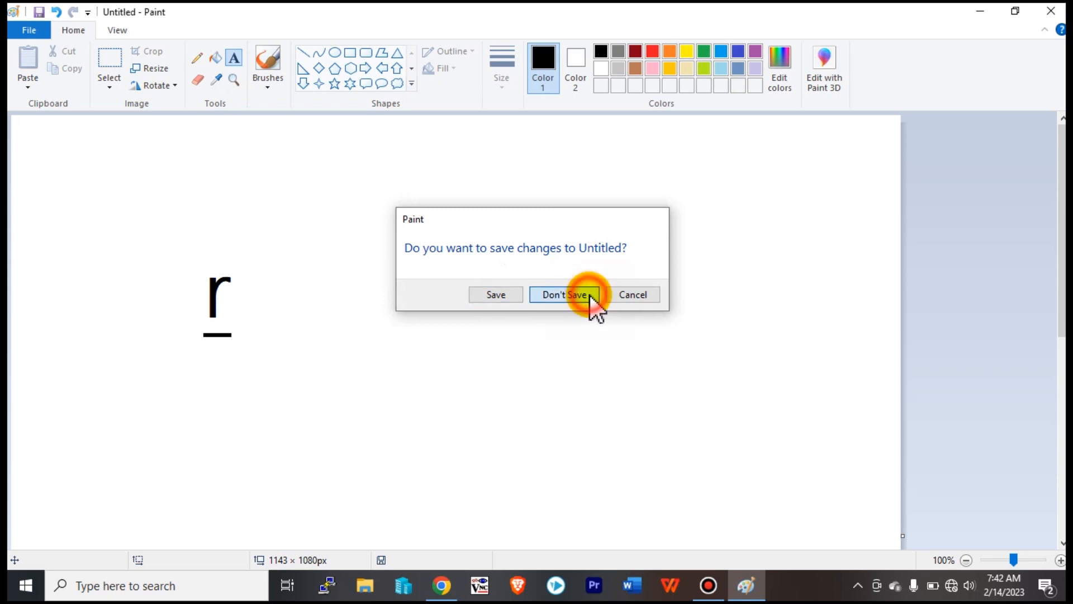
{"action": "left_click", "coordinate": [759, 584]}
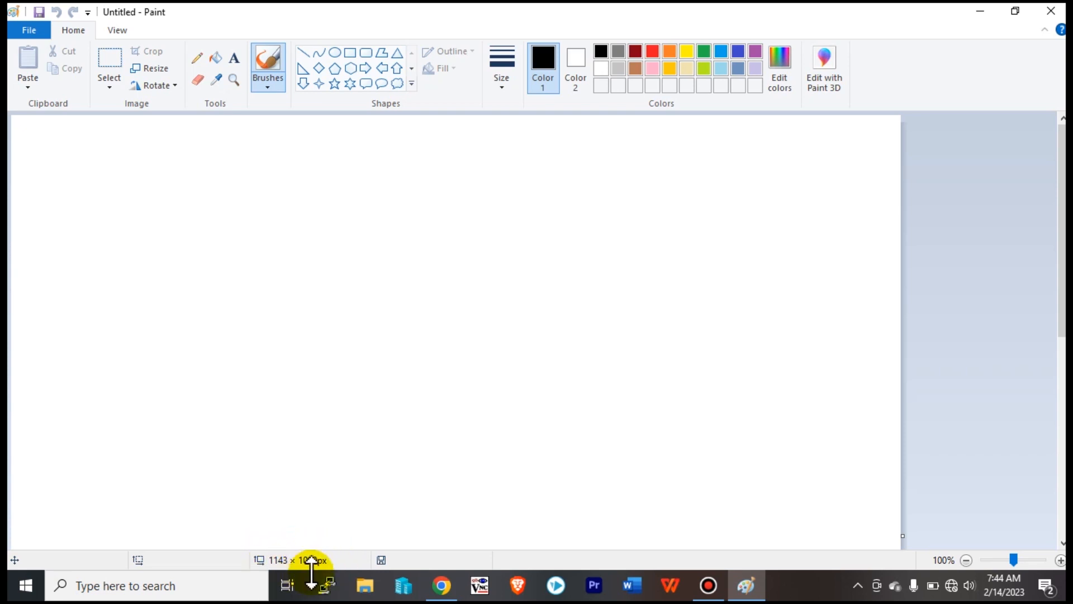
Click on the new empty 1143 × 1080px Untitled canvas.
{"action": "left_click", "coordinate": [493, 416]}
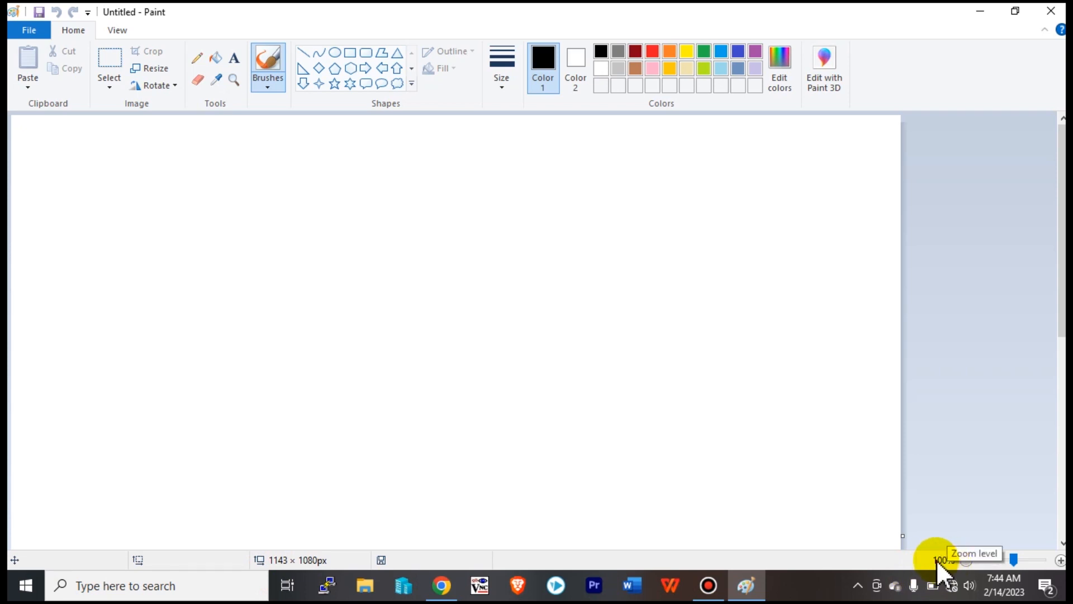
{"action": "left_click", "coordinate": [816, 438]}
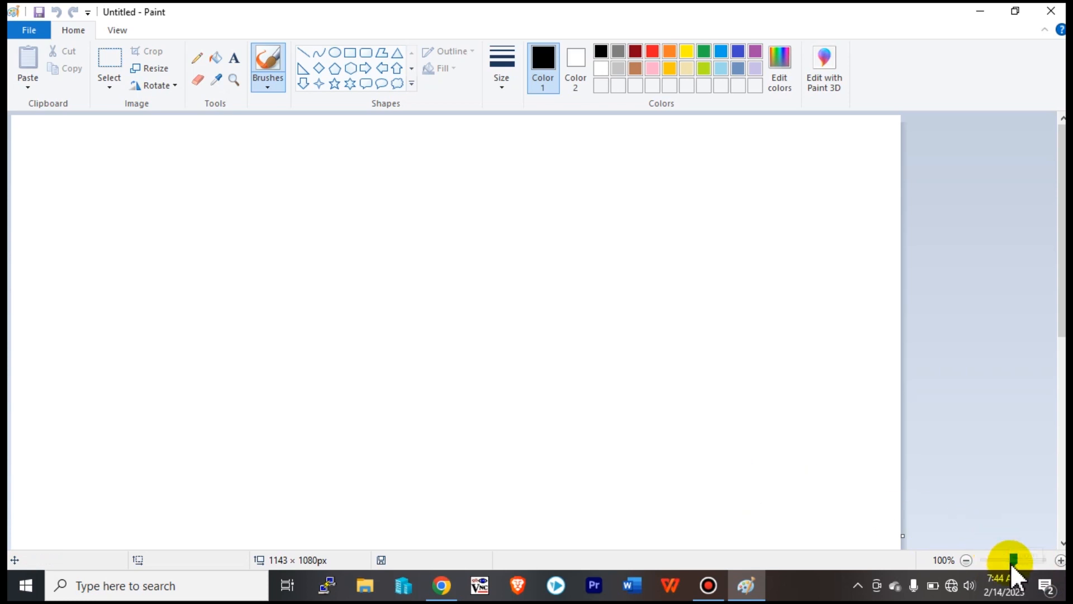
{"action": "left_click_drag", "start_coordinate": [1011, 559], "coordinate": [1014, 558]}
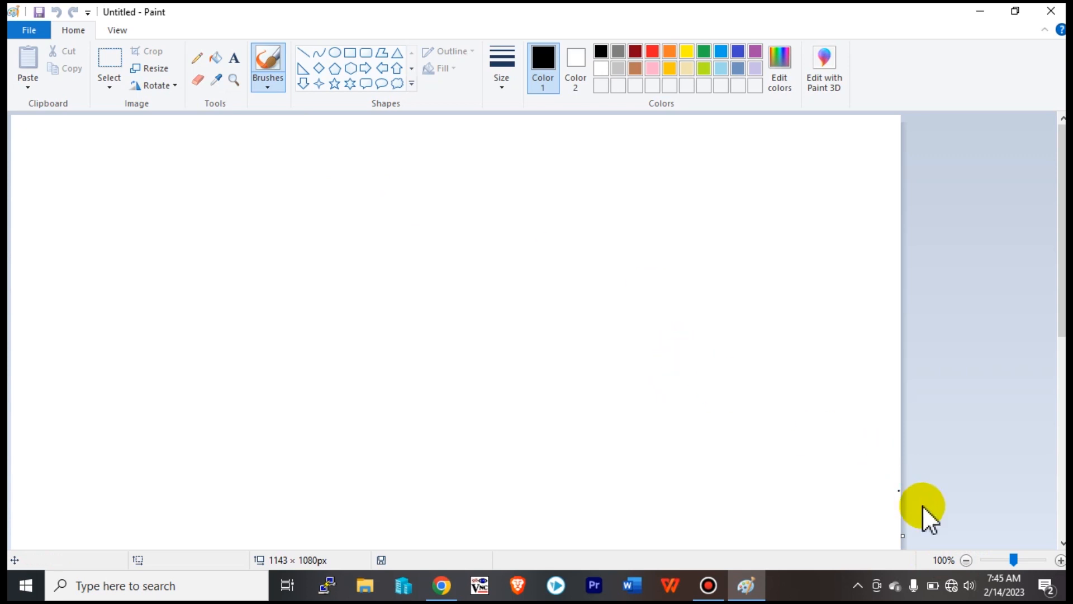
Drag the canvas corner to shrink it from 1143 × 1080 to about 966 × 697 px.
{"action": "left_click", "coordinate": [707, 369]}
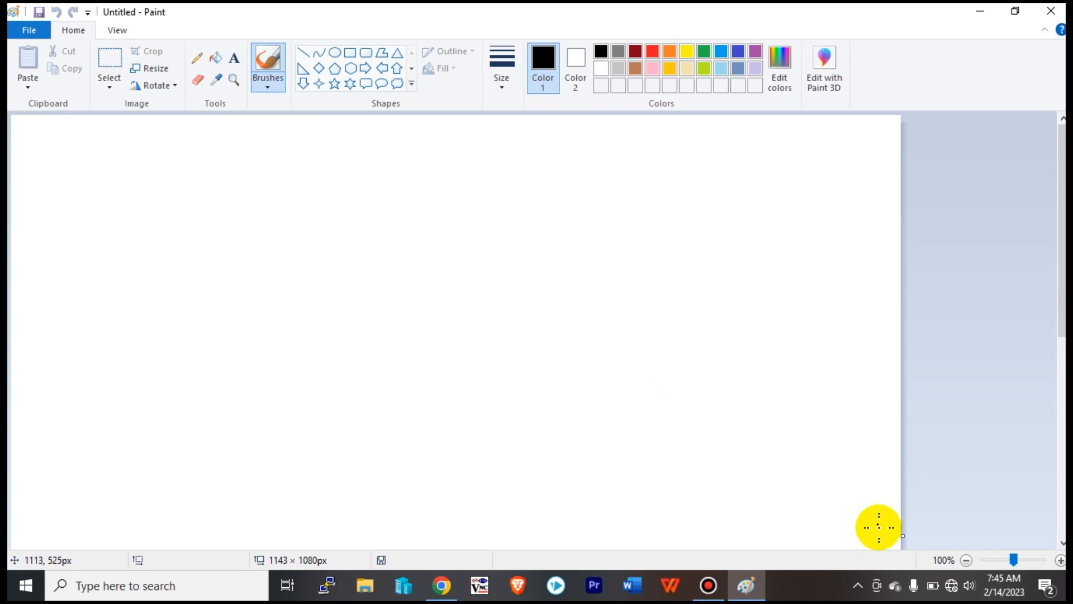
{"action": "left_click_drag", "start_coordinate": [1062, 268], "coordinate": [1062, 467]}
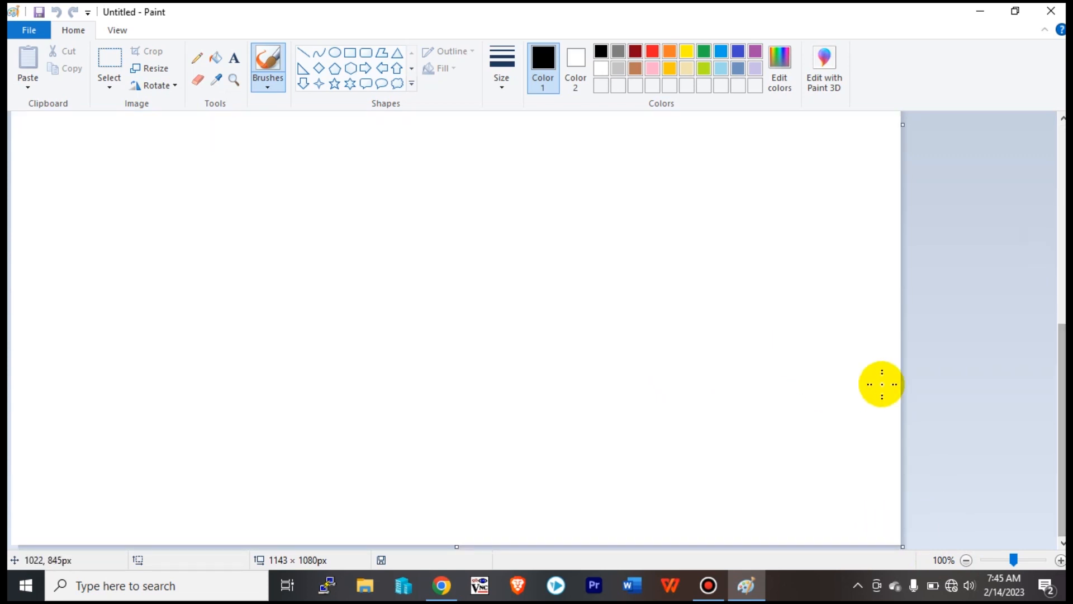
{"action": "left_click_drag", "start_coordinate": [900, 545], "coordinate": [735, 215]}
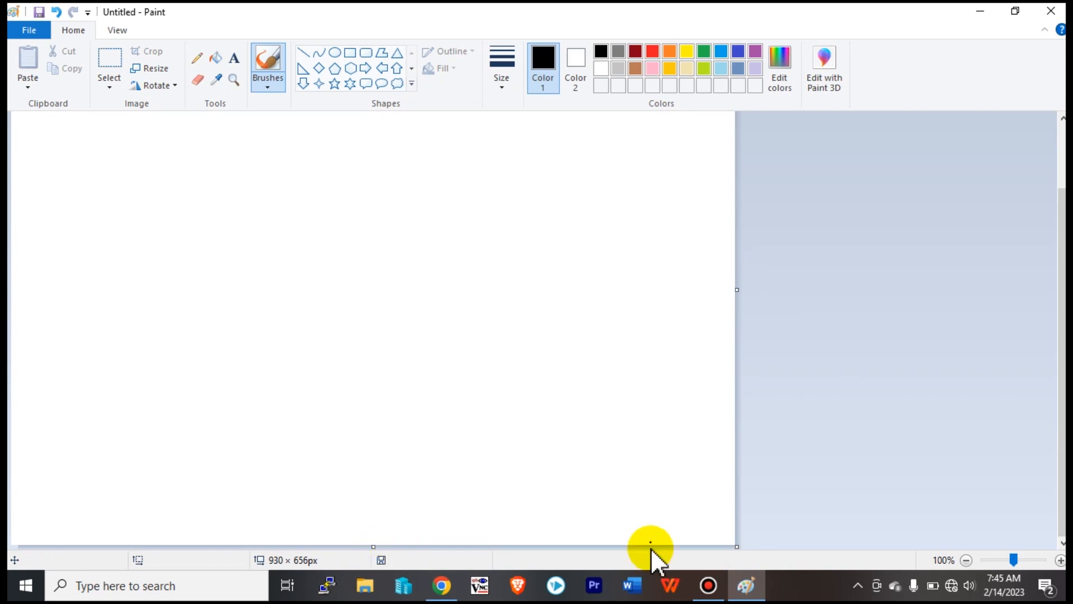
{"action": "left_click_drag", "start_coordinate": [742, 548], "coordinate": [765, 584]}
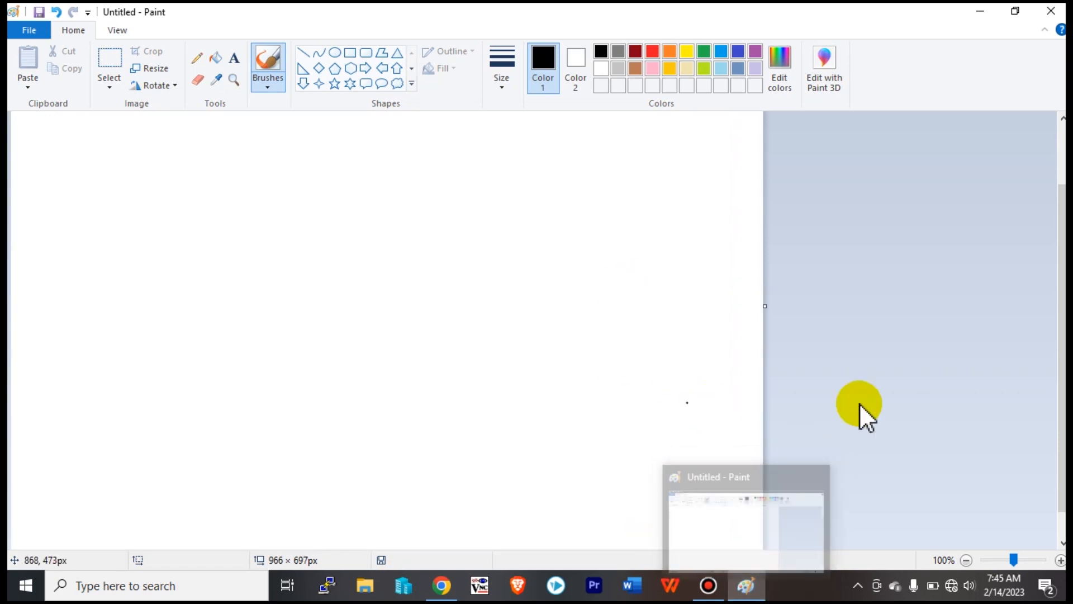
Resize the canvas to 817 × 584 px and restore Paint to a smaller window.
{"action": "left_click_drag", "start_coordinate": [1062, 473], "coordinate": [1062, 497]}
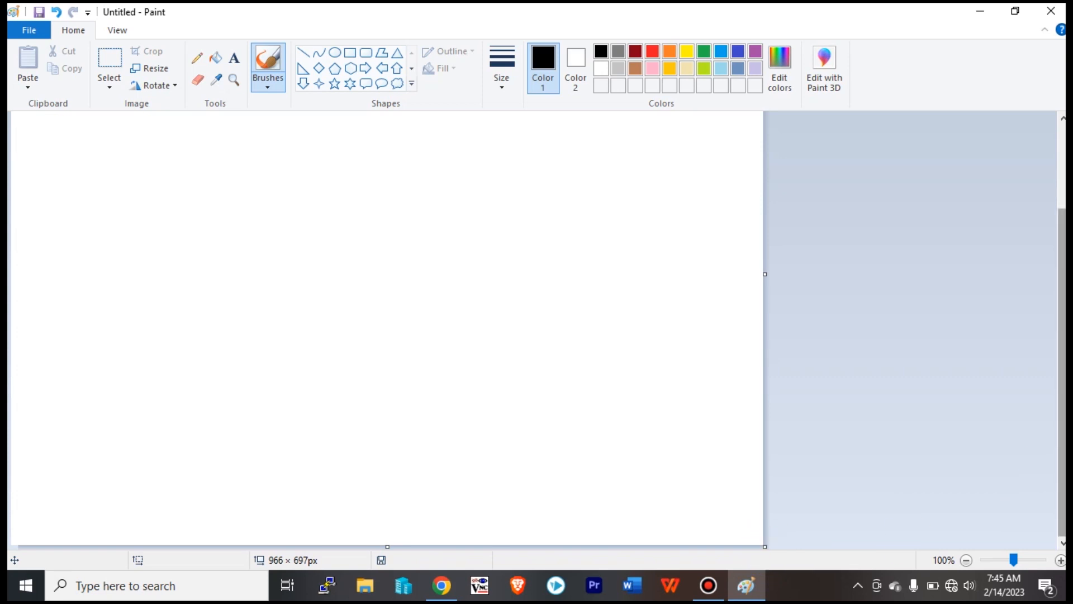
{"action": "mouse_move", "coordinate": [1061, 372]}
{"action": "left_mouse_down"}
{"action": "mouse_move", "coordinate": [1062, 287]}
{"action": "mouse_move", "coordinate": [1061, 372]}
{"action": "left_mouse_up"}
{"action": "left_click_drag", "start_coordinate": [768, 278], "coordinate": [1056, 300]}
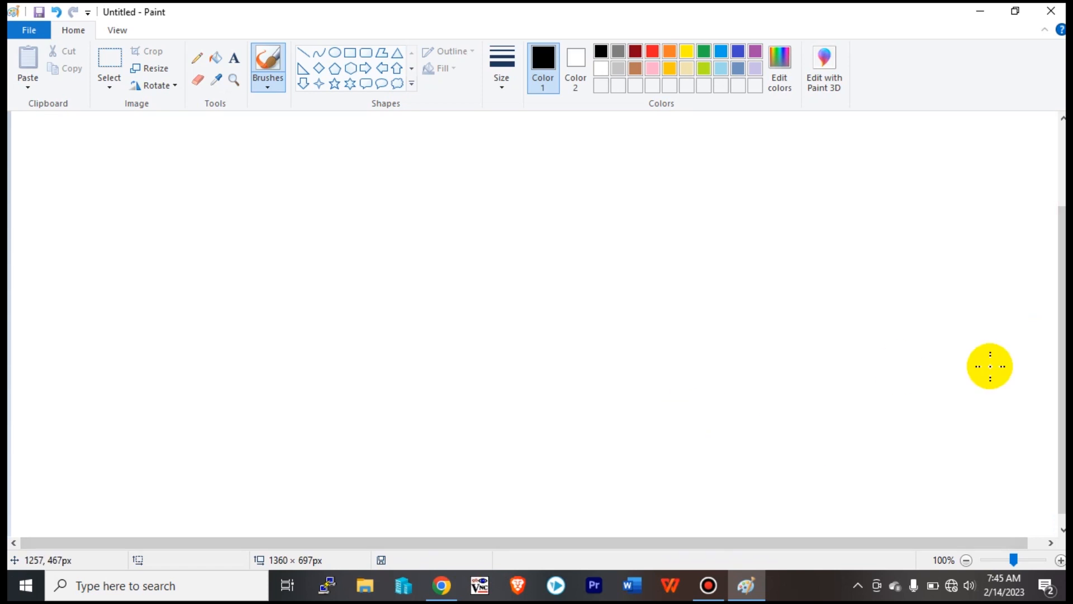
{"action": "left_click", "coordinate": [997, 541]}
{"action": "left_click_drag", "start_coordinate": [997, 542], "coordinate": [1068, 553]}
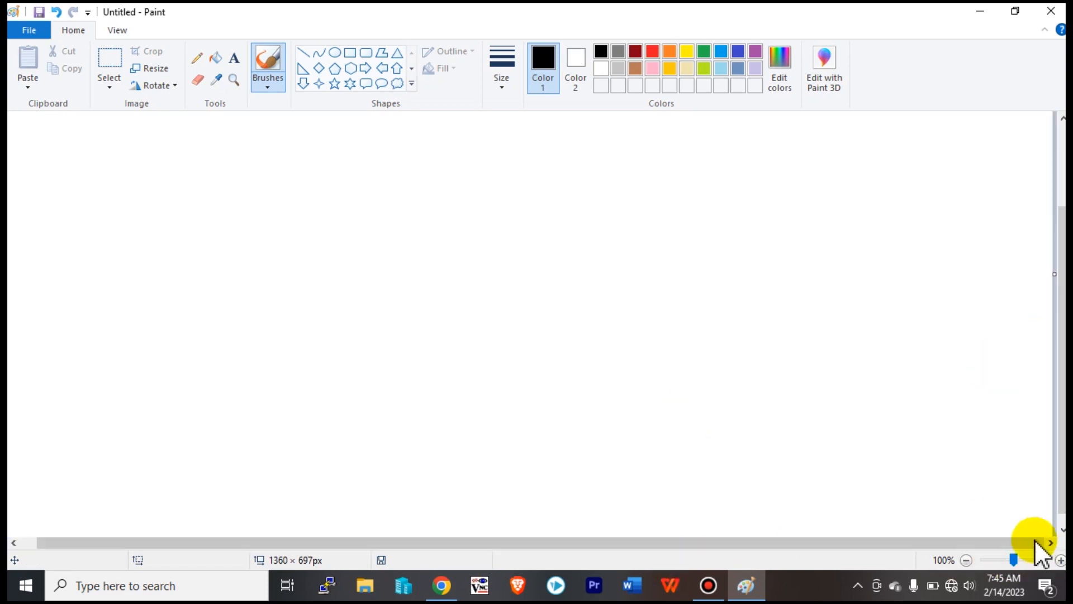
{"action": "left_click_drag", "start_coordinate": [1062, 503], "coordinate": [630, 443]}
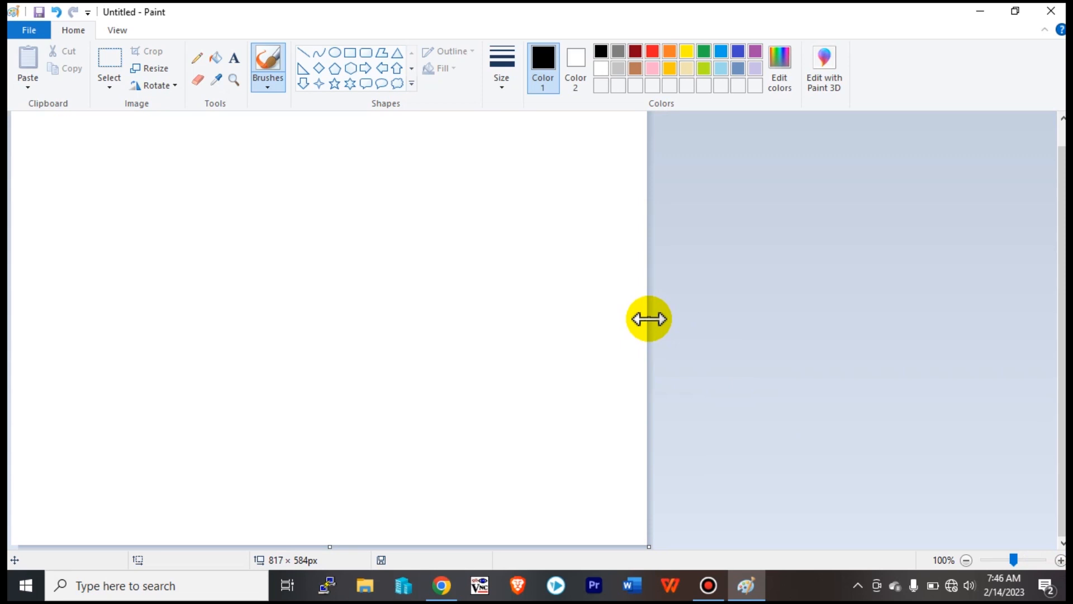
{"action": "left_click", "coordinate": [1016, 11]}
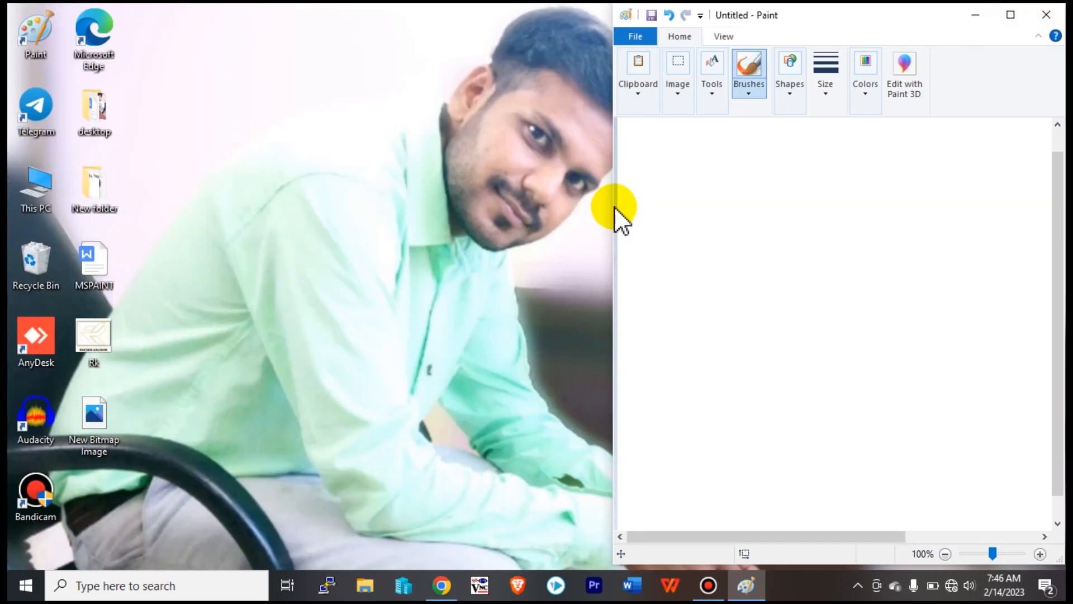
Maximize Paint and drag the canvas handles to 989 × 442 px.
{"action": "left_click", "coordinate": [1012, 15]}
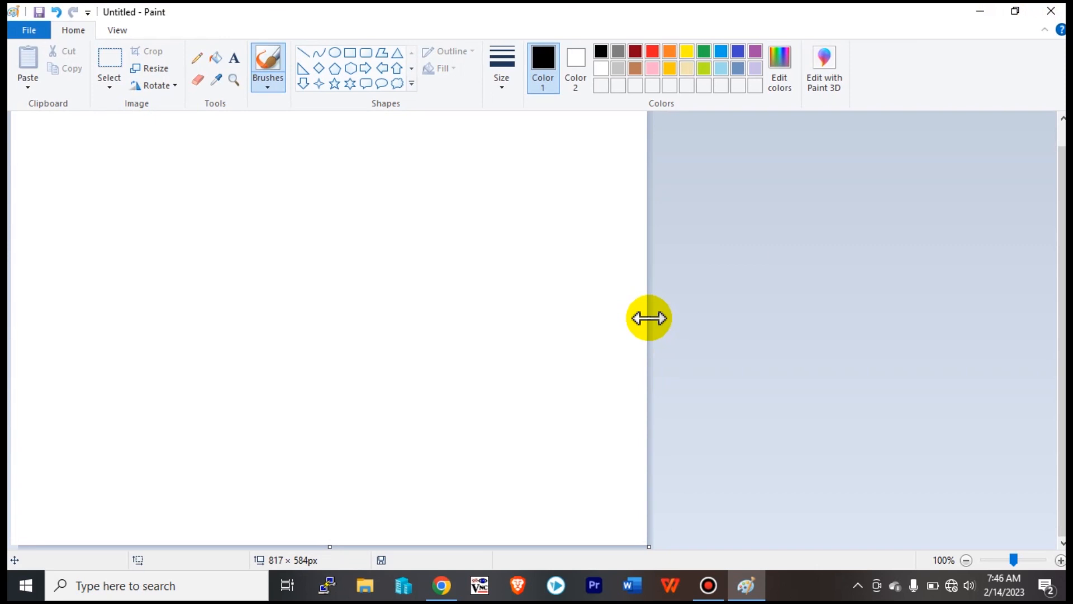
{"action": "left_click_drag", "start_coordinate": [649, 318], "coordinate": [1053, 312]}
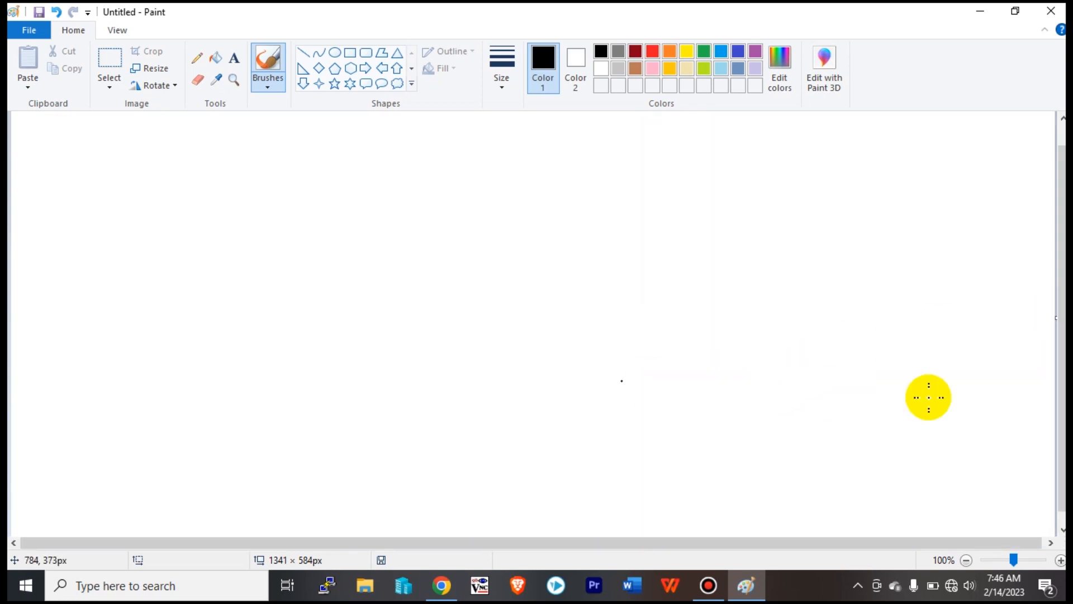
{"action": "left_click_drag", "start_coordinate": [1061, 404], "coordinate": [1061, 436]}
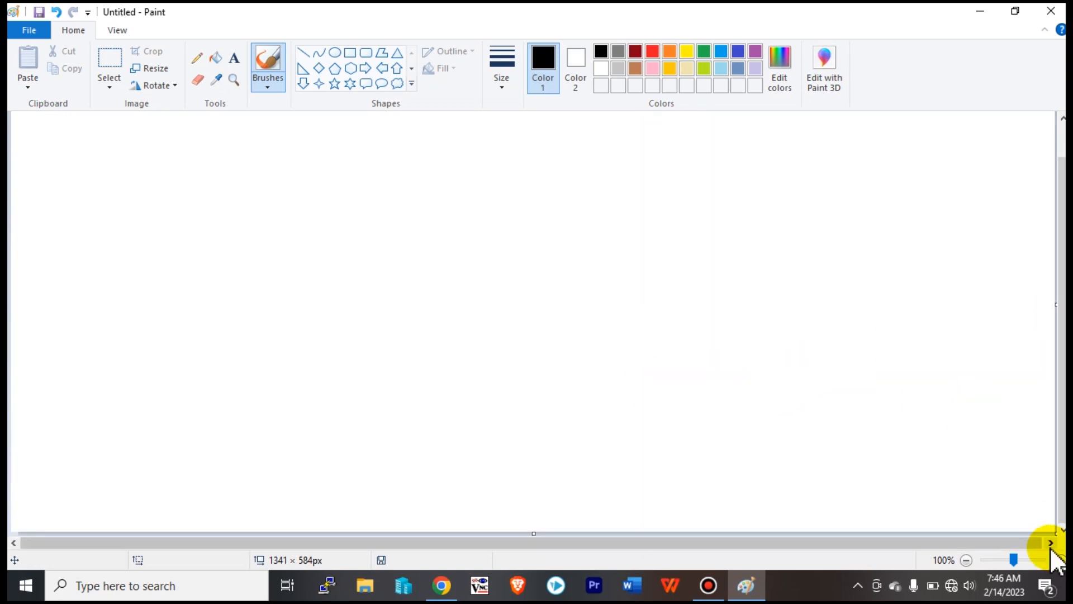
{"action": "left_click_drag", "start_coordinate": [533, 534], "coordinate": [534, 420]}
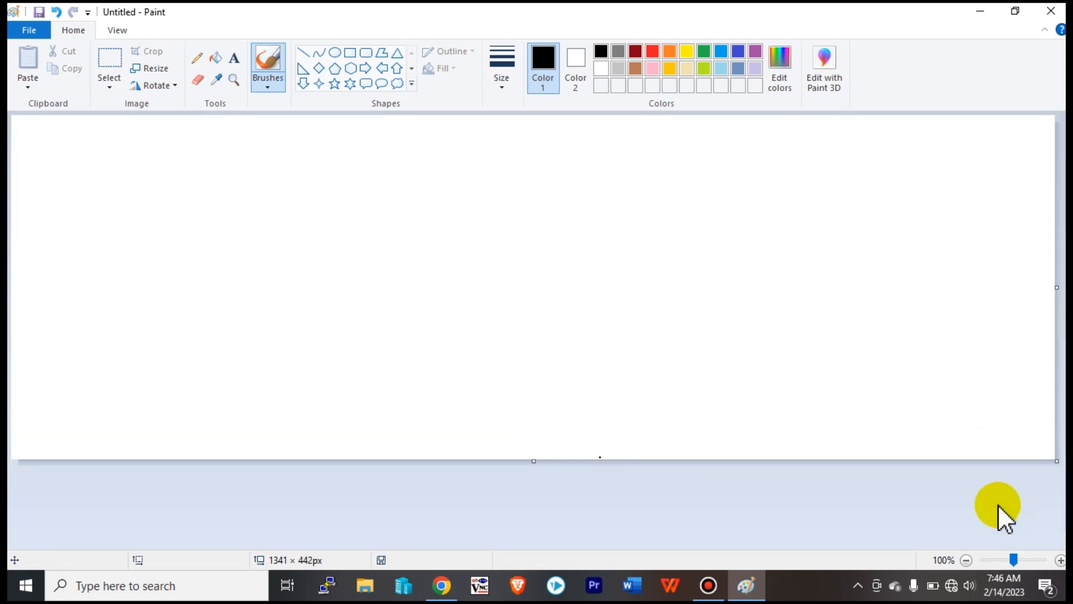
{"action": "left_click_drag", "start_coordinate": [1057, 287], "coordinate": [782, 293]}
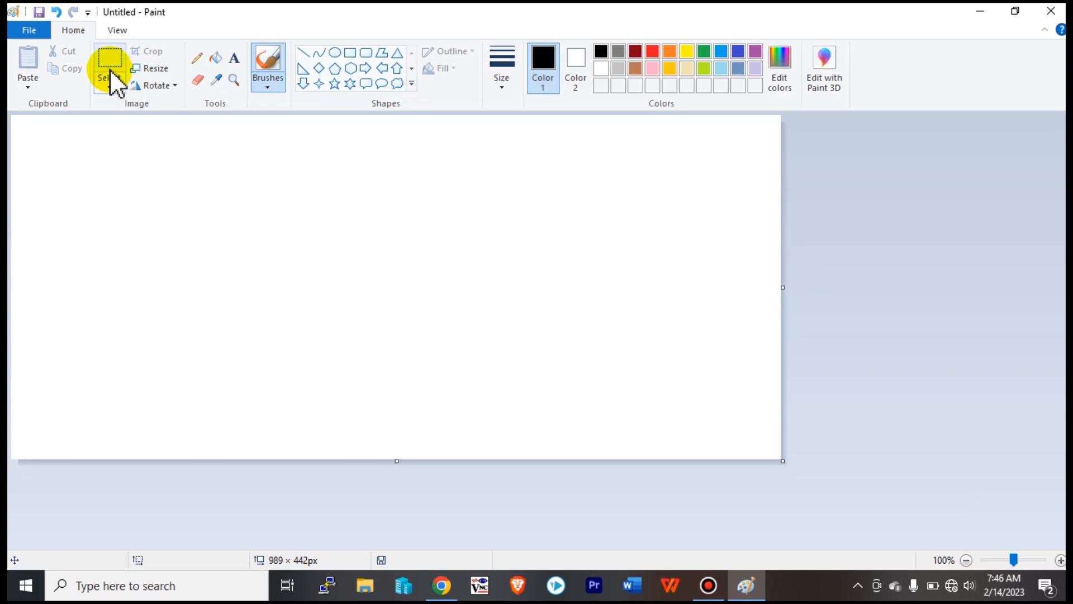
Enter 800 for both width and height in Image Properties and confirm with OK.
{"action": "left_click", "coordinate": [37, 35]}
{"action": "left_click", "coordinate": [88, 335]}
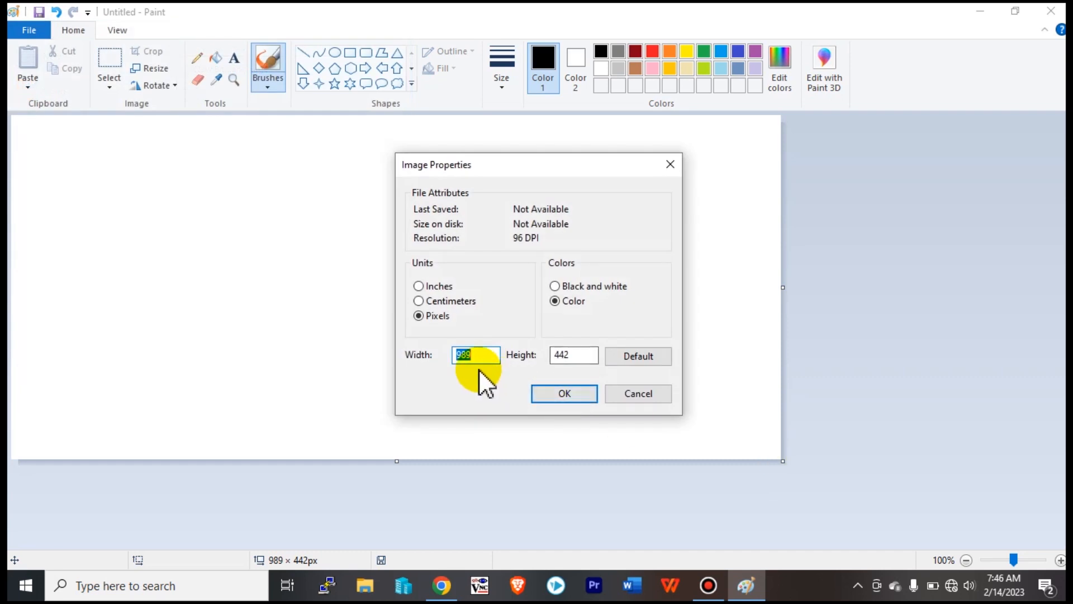
{"action": "left_click", "coordinate": [488, 354]}
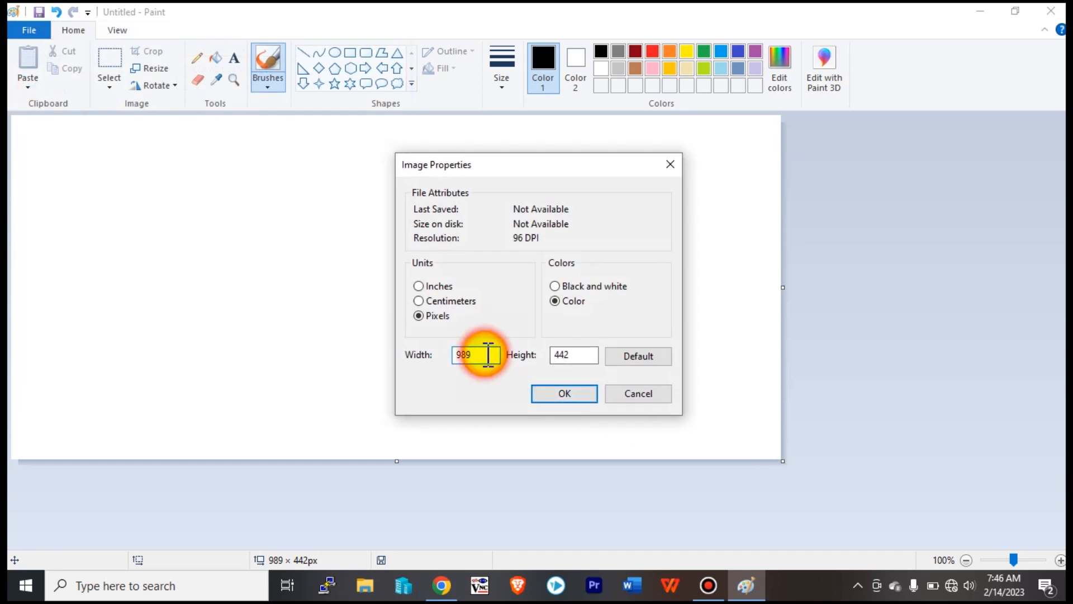
{"action": "left_click", "coordinate": [584, 351]}
{"action": "left_click", "coordinate": [476, 351]}
{"action": "double_click", "coordinate": [461, 352]}
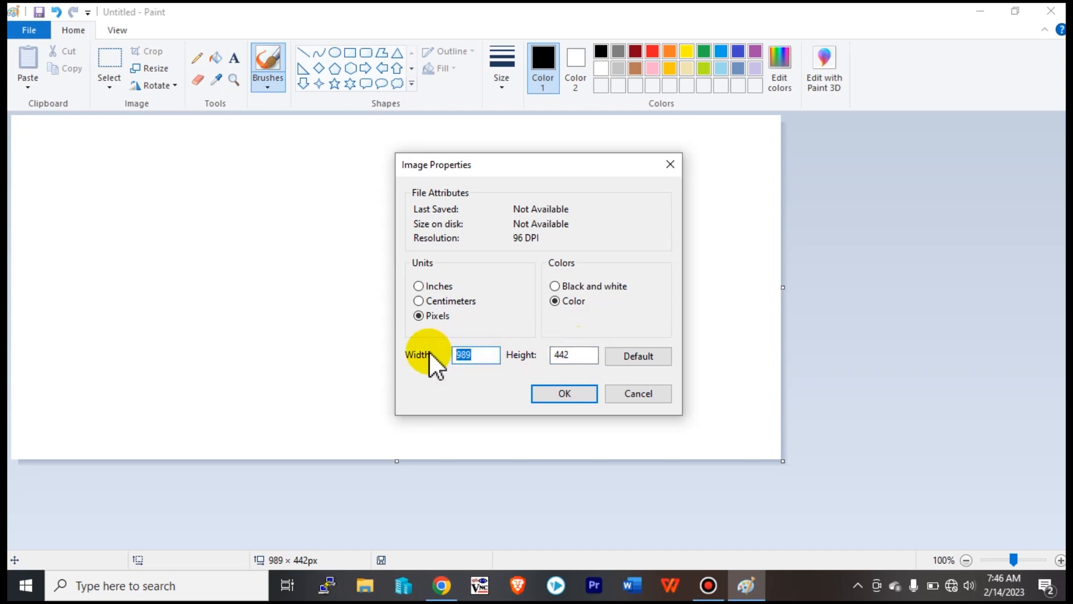
{"action": "type", "text": "800"}
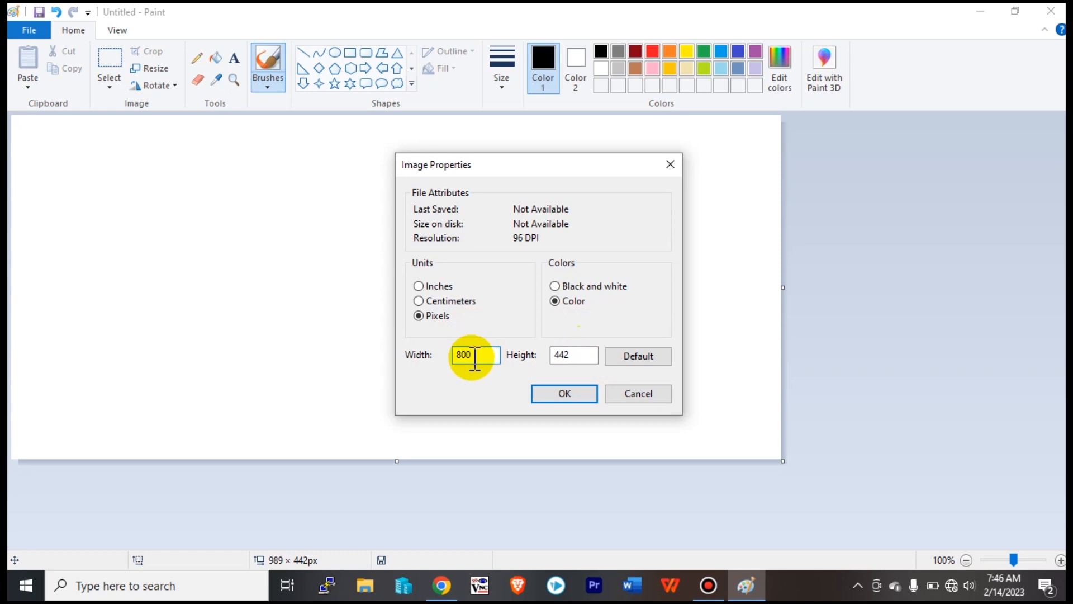
{"action": "double_click", "coordinate": [575, 355]}
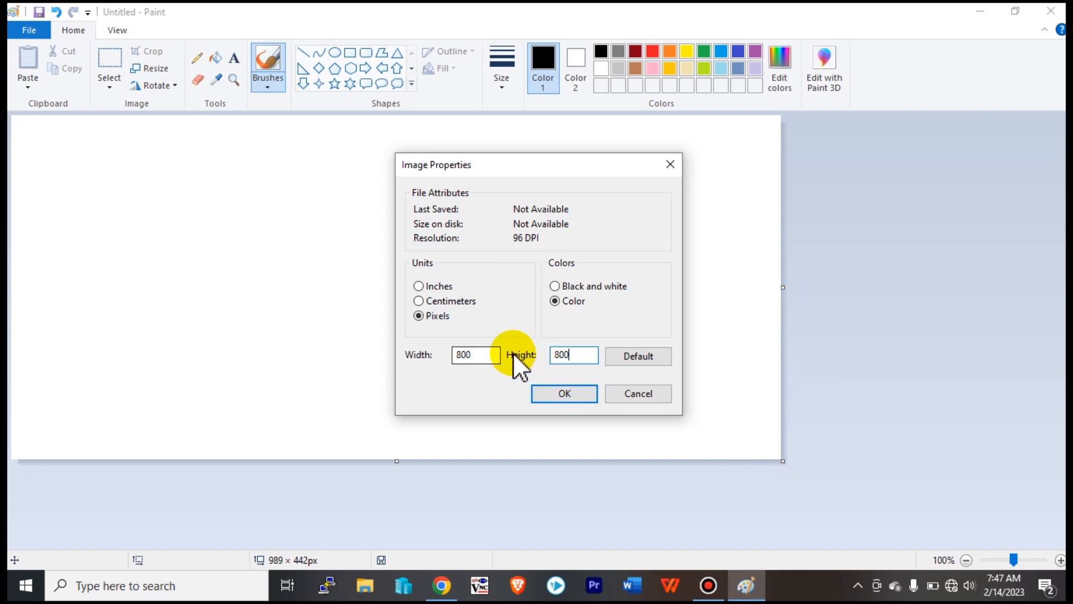
{"action": "left_click", "coordinate": [563, 394]}
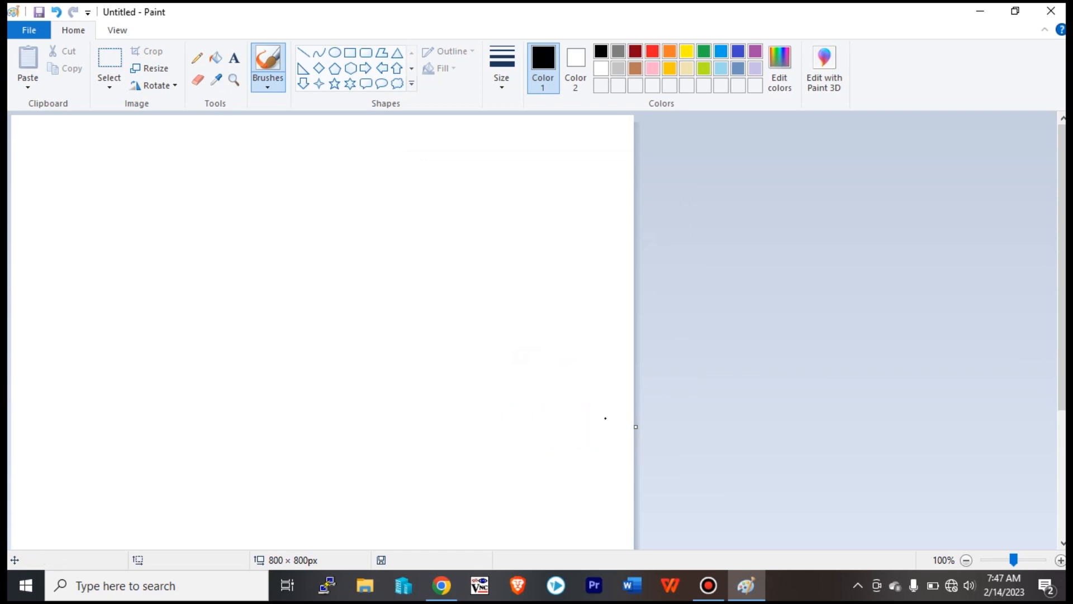
Widen the canvas to 1207 × 800 px, draw a test stroke, then clear it with Ctrl+A and Delete.
{"action": "left_click_drag", "start_coordinate": [1062, 250], "coordinate": [1063, 128]}
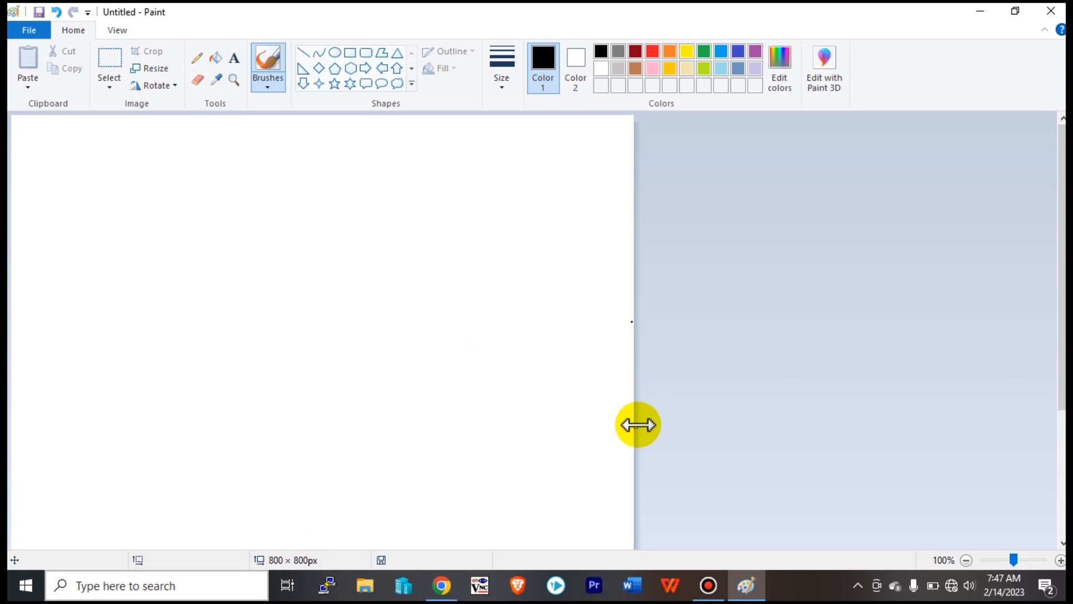
{"action": "left_click_drag", "start_coordinate": [638, 425], "coordinate": [953, 426]}
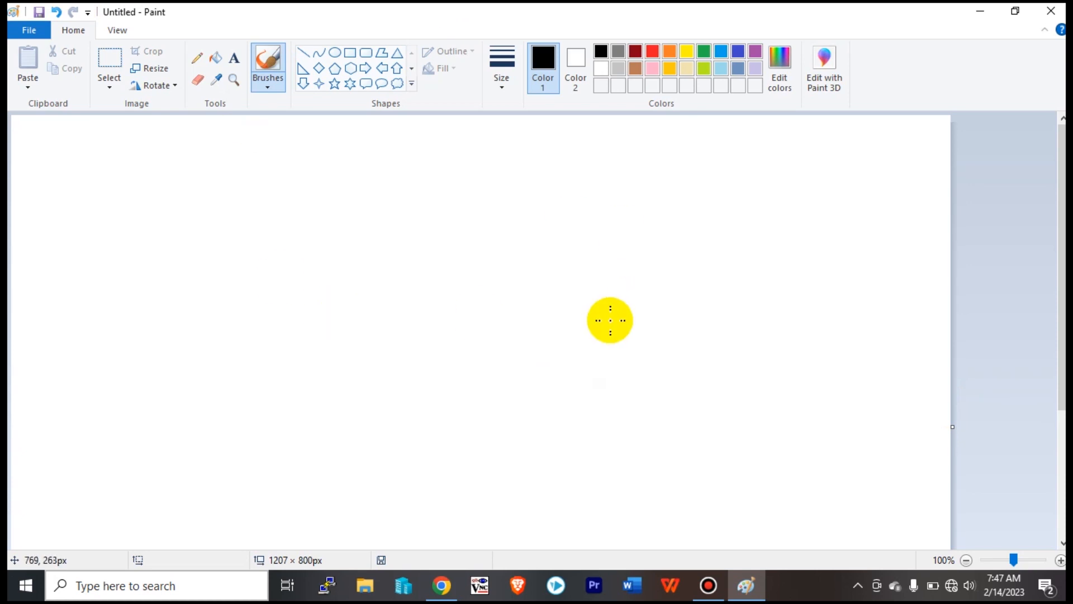
{"action": "mouse_move", "coordinate": [424, 297]}
{"action": "left_mouse_down"}
{"action": "mouse_move", "coordinate": [394, 296]}
{"action": "mouse_move", "coordinate": [539, 234]}
{"action": "mouse_move", "coordinate": [526, 353]}
{"action": "mouse_move", "coordinate": [543, 363]}
{"action": "mouse_move", "coordinate": [512, 343]}
{"action": "mouse_move", "coordinate": [585, 313]}
{"action": "mouse_move", "coordinate": [461, 335]}
{"action": "mouse_move", "coordinate": [552, 227]}
{"action": "mouse_move", "coordinate": [535, 335]}
{"action": "mouse_move", "coordinate": [638, 296]}
{"action": "mouse_move", "coordinate": [768, 361]}
{"action": "mouse_move", "coordinate": [863, 354]}
{"action": "mouse_move", "coordinate": [741, 314]}
{"action": "mouse_move", "coordinate": [663, 341]}
{"action": "left_mouse_up"}
{"action": "key", "text": "ctrl+a"}
{"action": "key", "text": "Delete"}
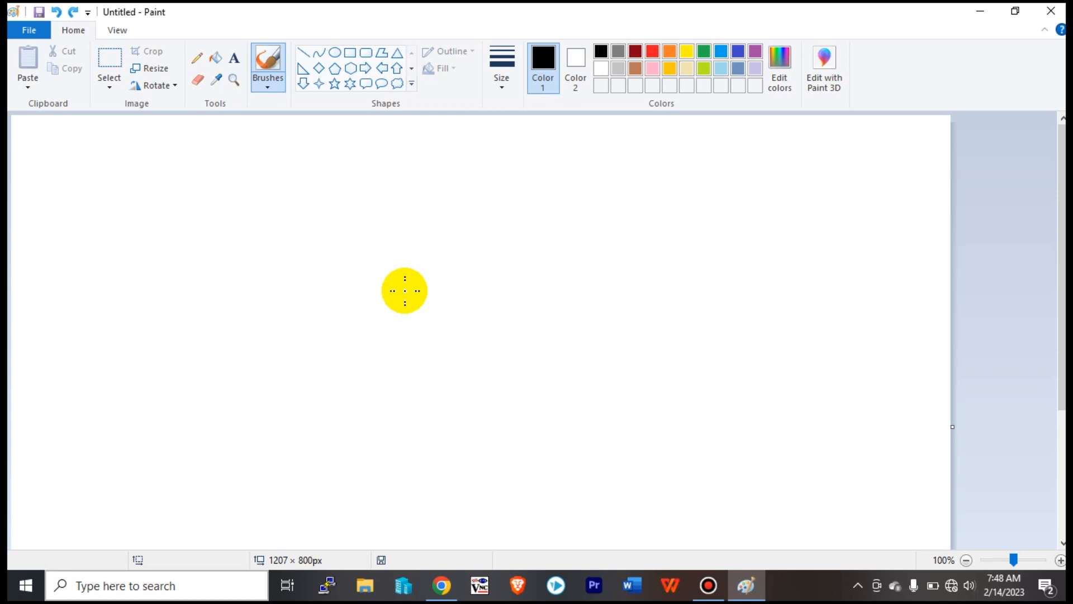
Scribble two freehand strokes, then select all and delete them to leave the canvas blank.
{"action": "mouse_move", "coordinate": [404, 292]}
{"action": "left_mouse_down"}
{"action": "mouse_move", "coordinate": [508, 265]}
{"action": "mouse_move", "coordinate": [392, 343]}
{"action": "mouse_move", "coordinate": [458, 316]}
{"action": "mouse_move", "coordinate": [387, 284]}
{"action": "mouse_move", "coordinate": [325, 336]}
{"action": "mouse_move", "coordinate": [510, 319]}
{"action": "mouse_move", "coordinate": [403, 230]}
{"action": "mouse_move", "coordinate": [341, 360]}
{"action": "mouse_move", "coordinate": [554, 305]}
{"action": "mouse_move", "coordinate": [611, 170]}
{"action": "mouse_move", "coordinate": [596, 348]}
{"action": "mouse_move", "coordinate": [645, 325]}
{"action": "mouse_move", "coordinate": [434, 343]}
{"action": "mouse_move", "coordinate": [674, 329]}
{"action": "mouse_move", "coordinate": [539, 336]}
{"action": "mouse_move", "coordinate": [499, 215]}
{"action": "mouse_move", "coordinate": [477, 392]}
{"action": "mouse_move", "coordinate": [724, 382]}
{"action": "mouse_move", "coordinate": [686, 298]}
{"action": "mouse_move", "coordinate": [614, 463]}
{"action": "mouse_move", "coordinate": [790, 425]}
{"action": "mouse_move", "coordinate": [758, 307]}
{"action": "mouse_move", "coordinate": [647, 370]}
{"action": "mouse_move", "coordinate": [703, 380]}
{"action": "mouse_move", "coordinate": [715, 363]}
{"action": "mouse_move", "coordinate": [652, 391]}
{"action": "mouse_move", "coordinate": [628, 346]}
{"action": "mouse_move", "coordinate": [764, 405]}
{"action": "mouse_move", "coordinate": [738, 413]}
{"action": "mouse_move", "coordinate": [780, 376]}
{"action": "left_mouse_up"}
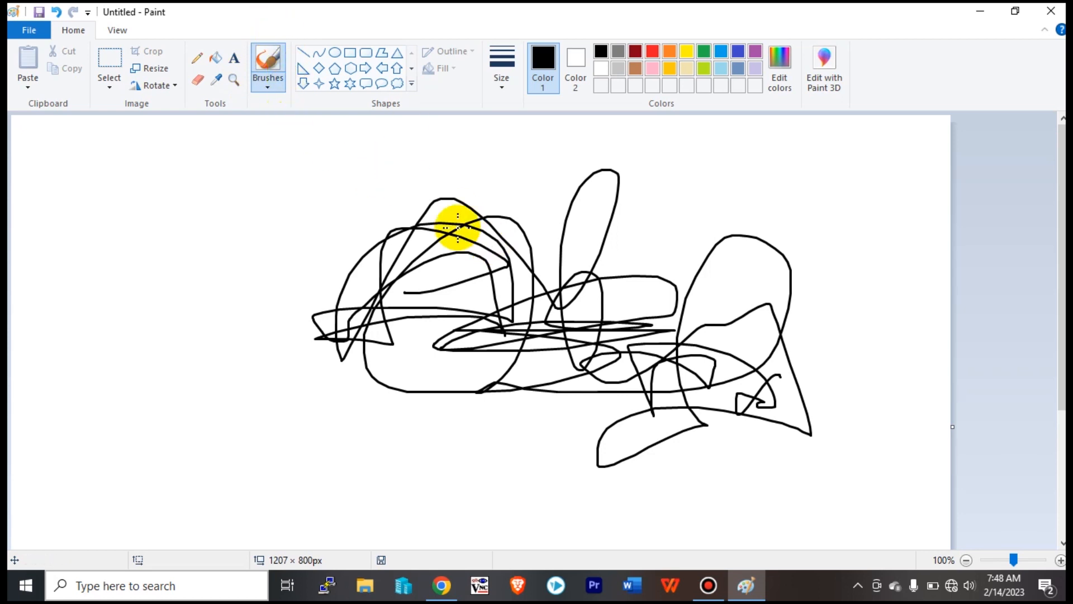
{"action": "mouse_move", "coordinate": [519, 203]}
{"action": "left_mouse_down"}
{"action": "mouse_move", "coordinate": [540, 195]}
{"action": "mouse_move", "coordinate": [525, 240]}
{"action": "left_mouse_up"}
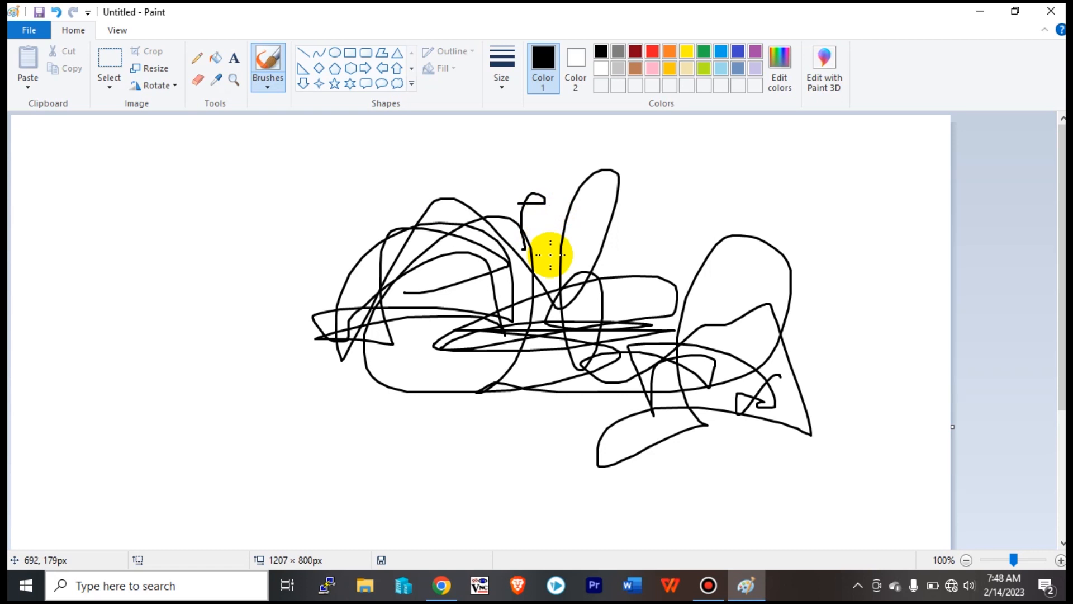
{"action": "key", "text": "ctrl+a"}
{"action": "key", "text": "Delete"}
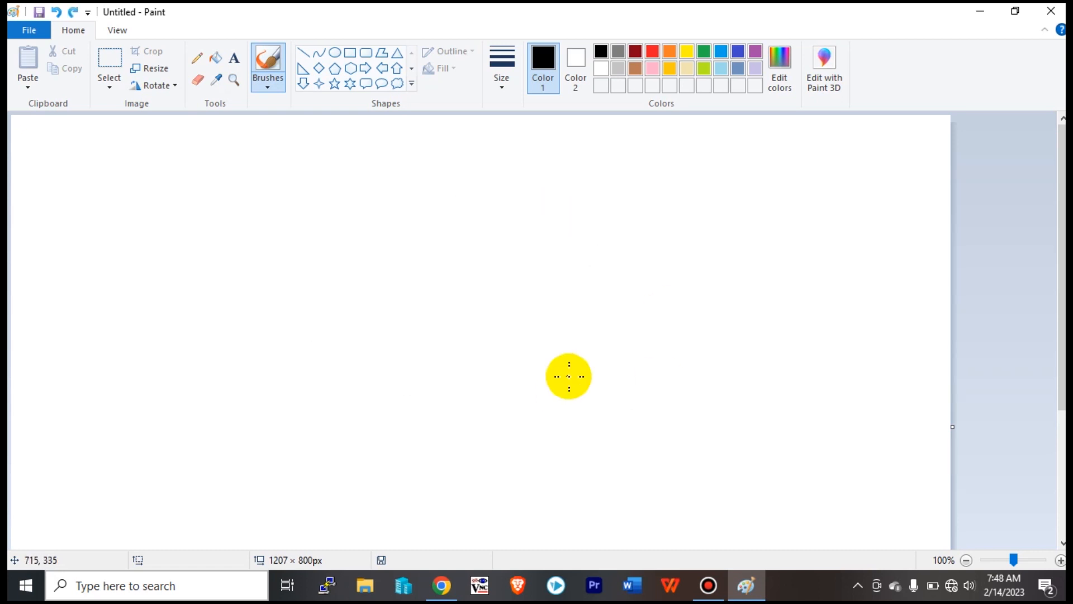
Draw a wide 973 × 147px text box across the middle of the canvas.
{"action": "left_click", "coordinate": [235, 58]}
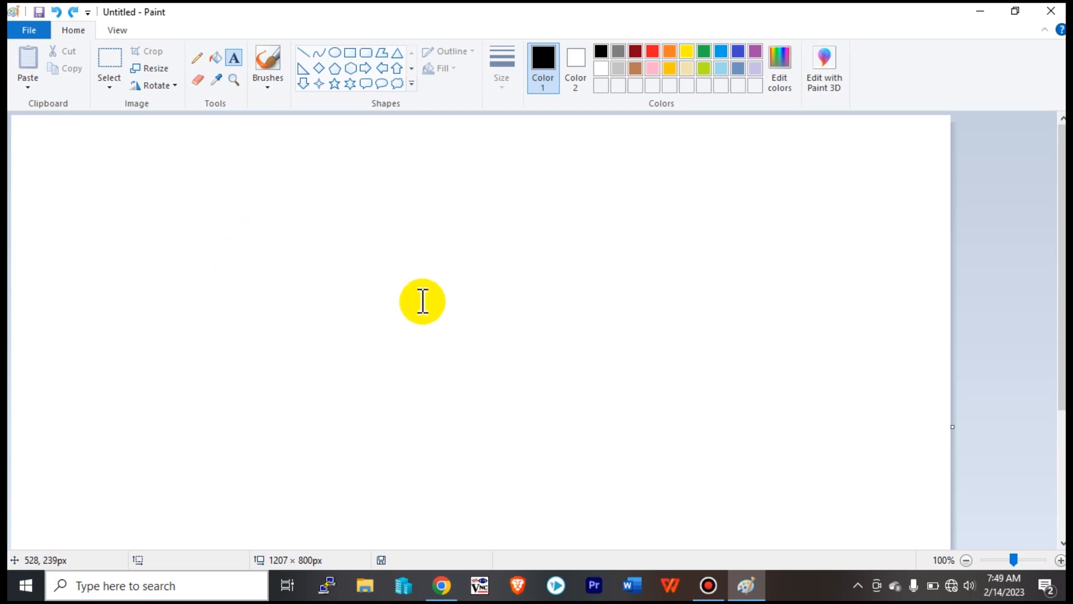
{"action": "left_click", "coordinate": [117, 242]}
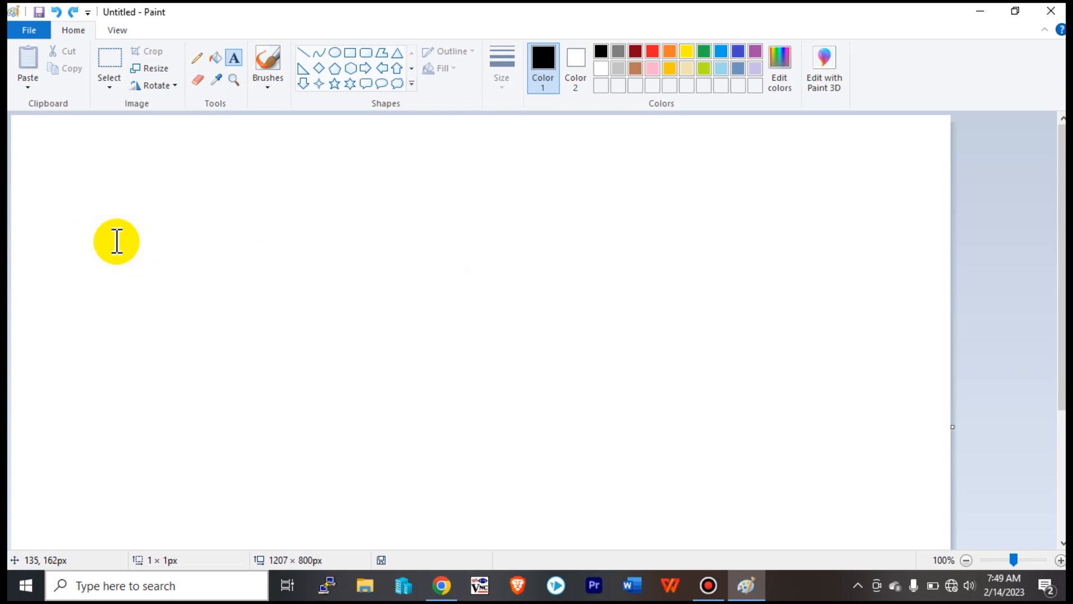
{"action": "left_click_drag", "start_coordinate": [159, 255], "coordinate": [900, 432]}
{"action": "left_click_drag", "start_coordinate": [785, 460], "coordinate": [873, 355]}
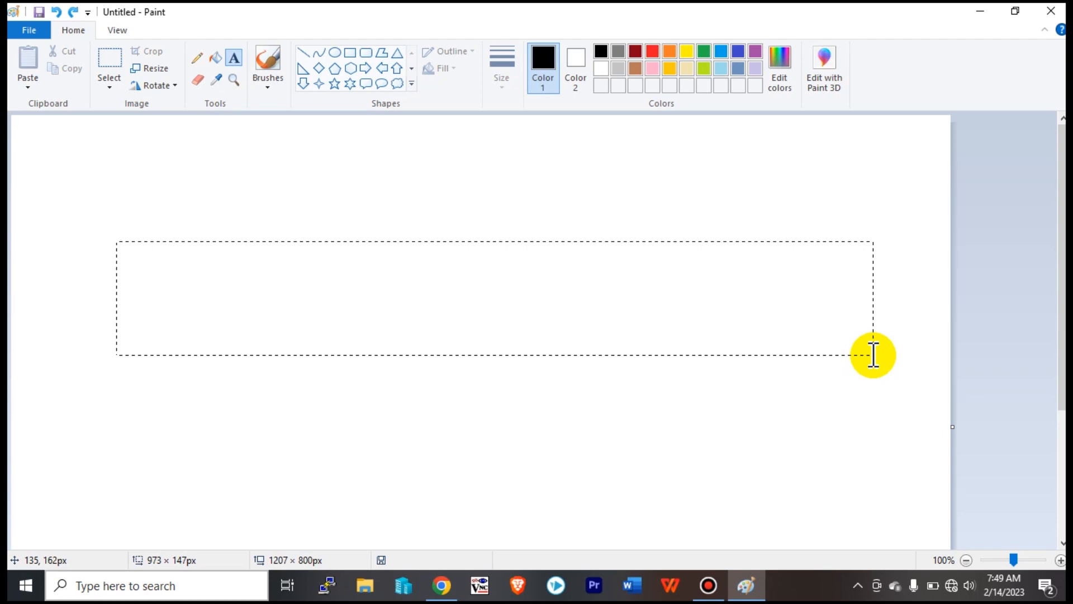
{"action": "left_click_drag", "start_coordinate": [874, 355], "coordinate": [876, 356]}
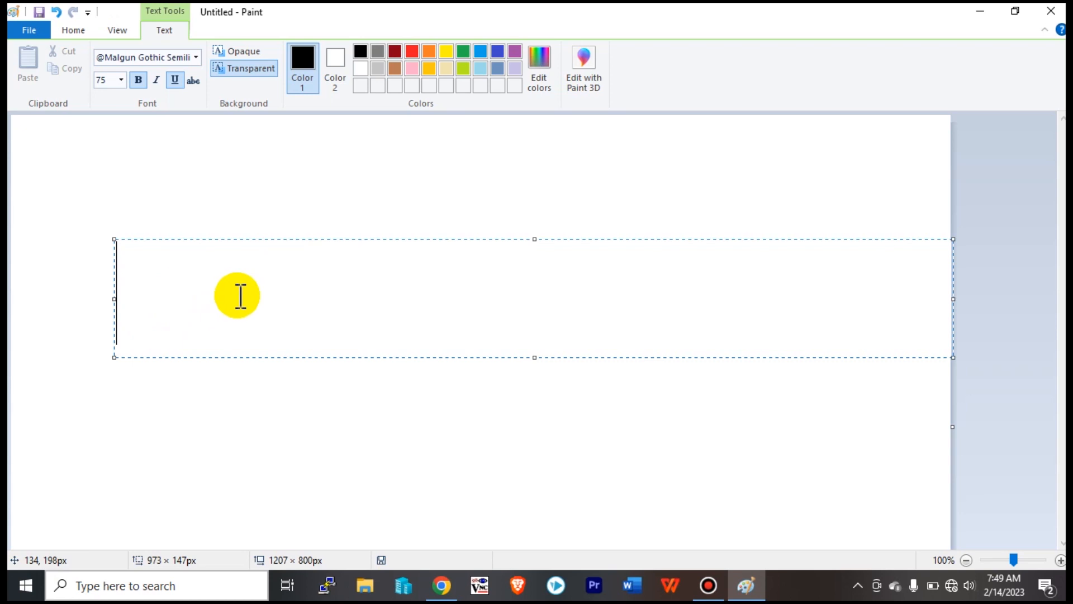
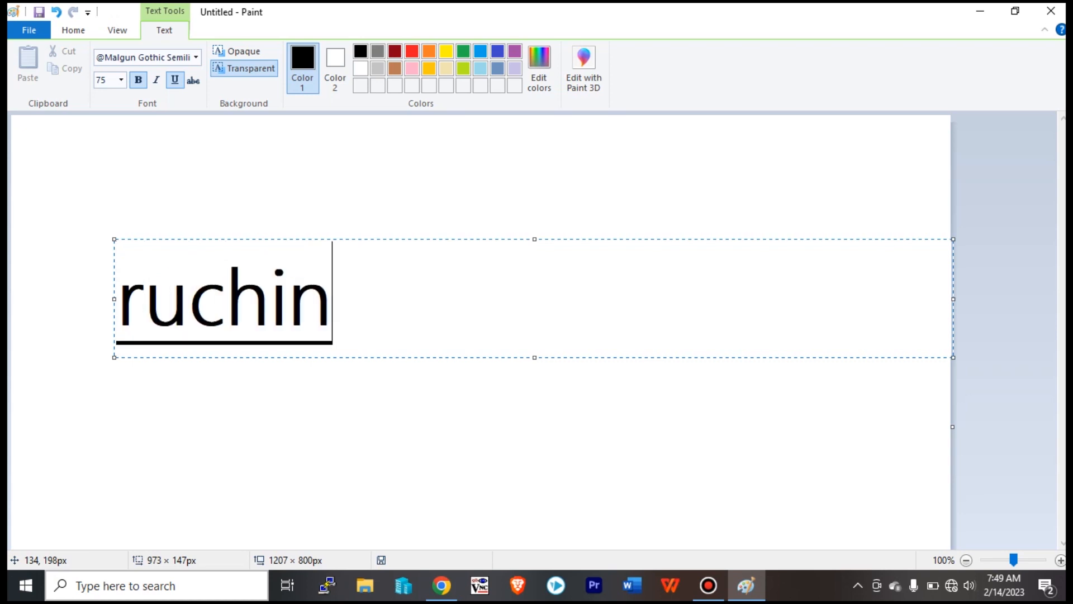
{"action": "left_click_drag", "start_coordinate": [334, 302], "coordinate": [108, 297]}
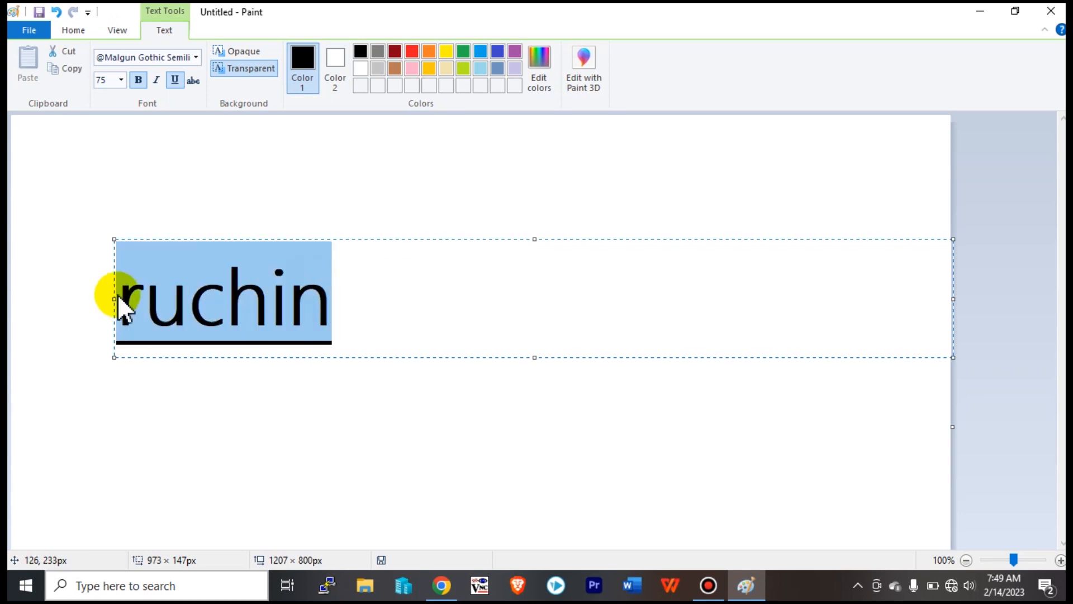
{"action": "left_click", "coordinate": [175, 80]}
{"action": "left_click", "coordinate": [138, 79]}
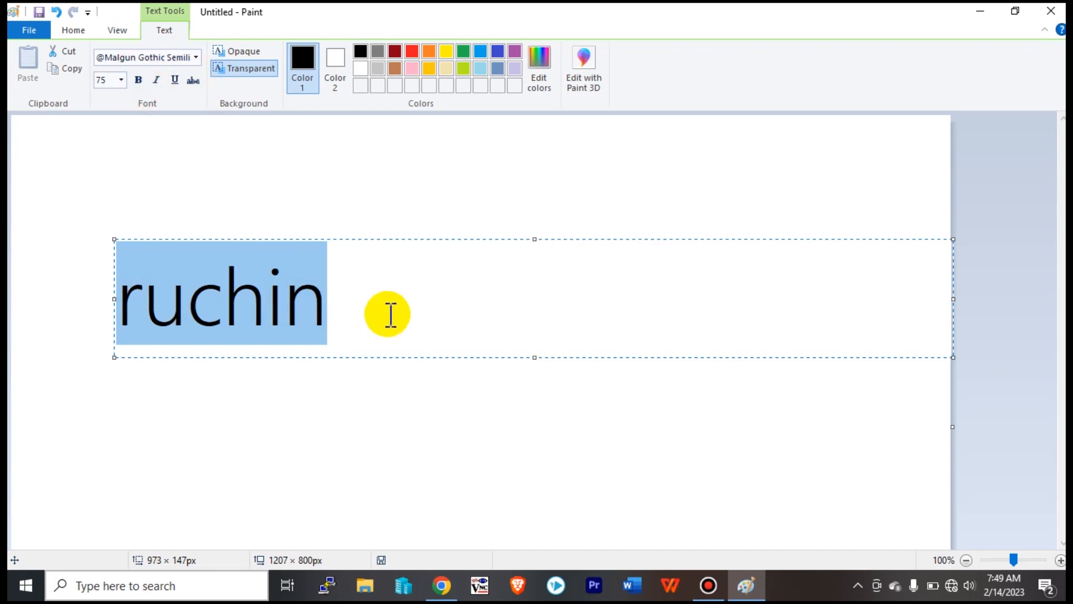
{"action": "left_click", "coordinate": [396, 316]}
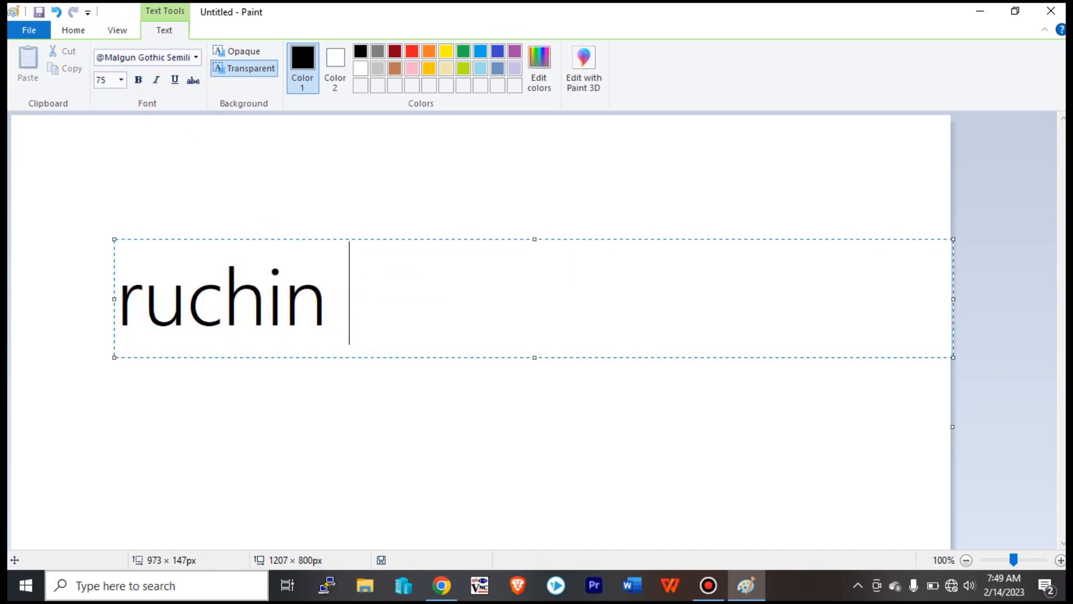
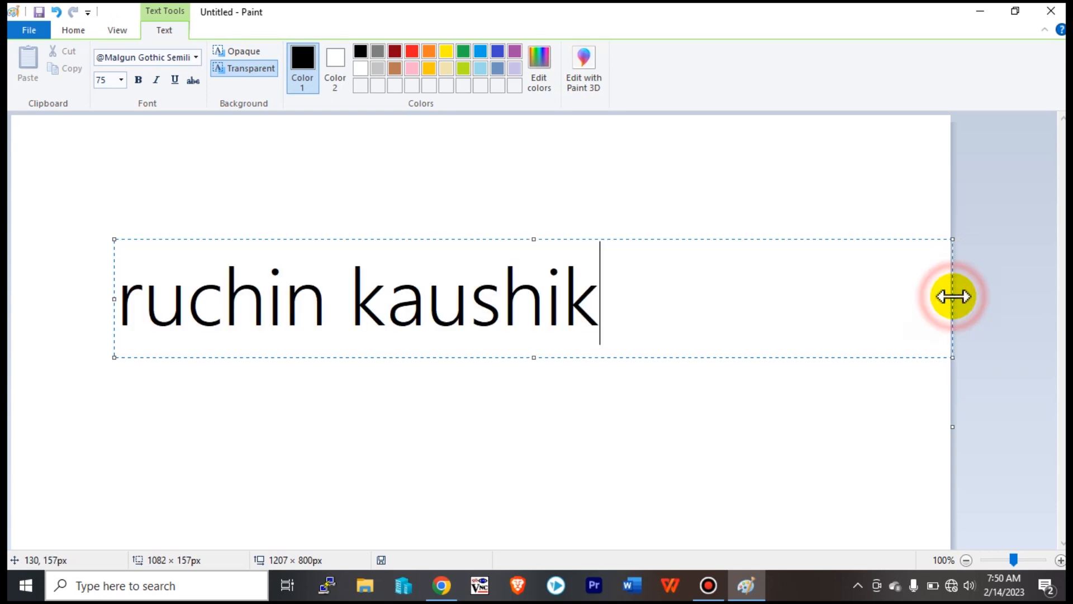
Narrow the text box to the words, move it top-left, and heighten it to 646 × 325px.
{"action": "left_click_drag", "start_coordinate": [953, 297], "coordinate": [613, 338]}
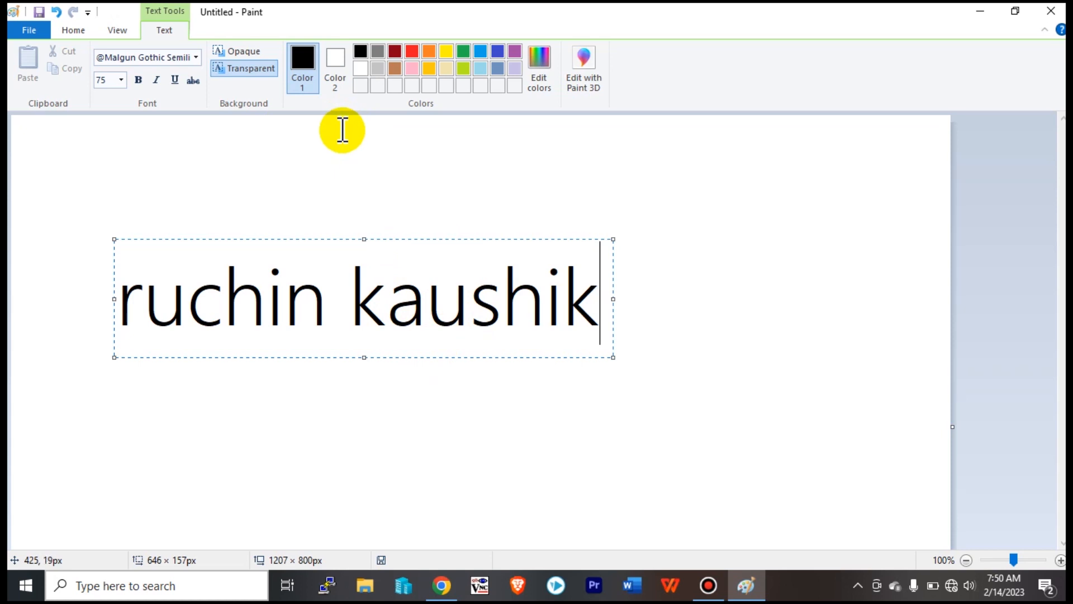
{"action": "left_click", "coordinate": [403, 239]}
{"action": "left_click_drag", "start_coordinate": [403, 239], "coordinate": [311, 114]}
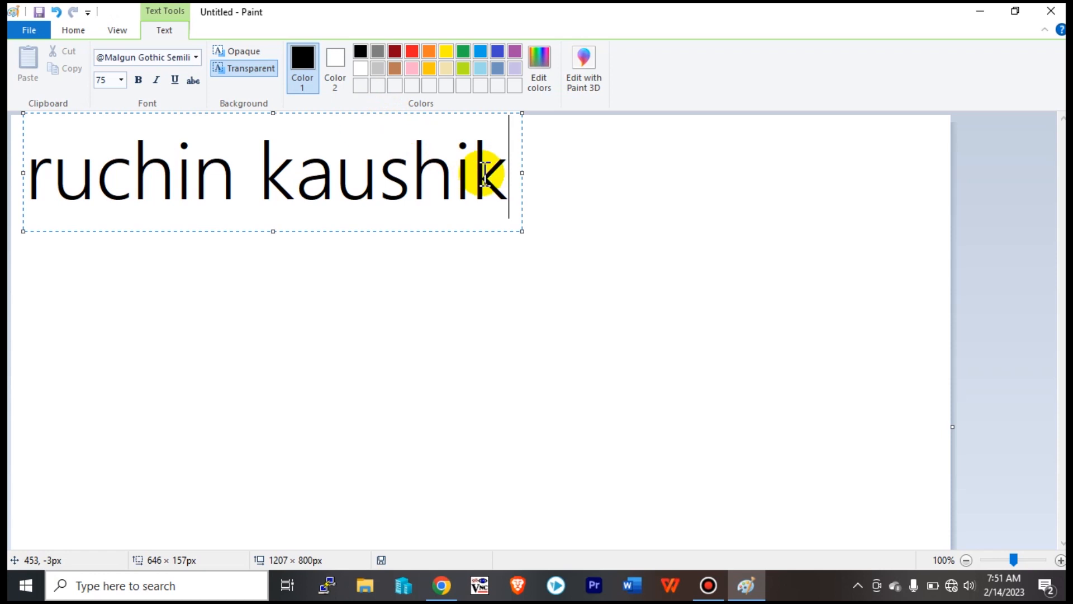
{"action": "left_click_drag", "start_coordinate": [518, 179], "coordinate": [17, 204]}
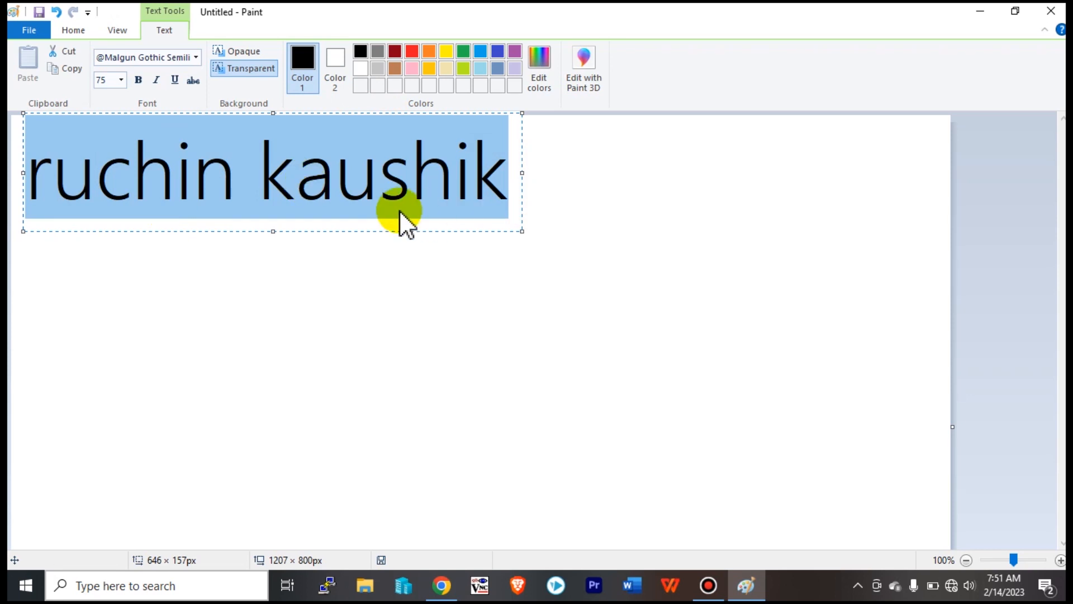
{"action": "left_click", "coordinate": [453, 184]}
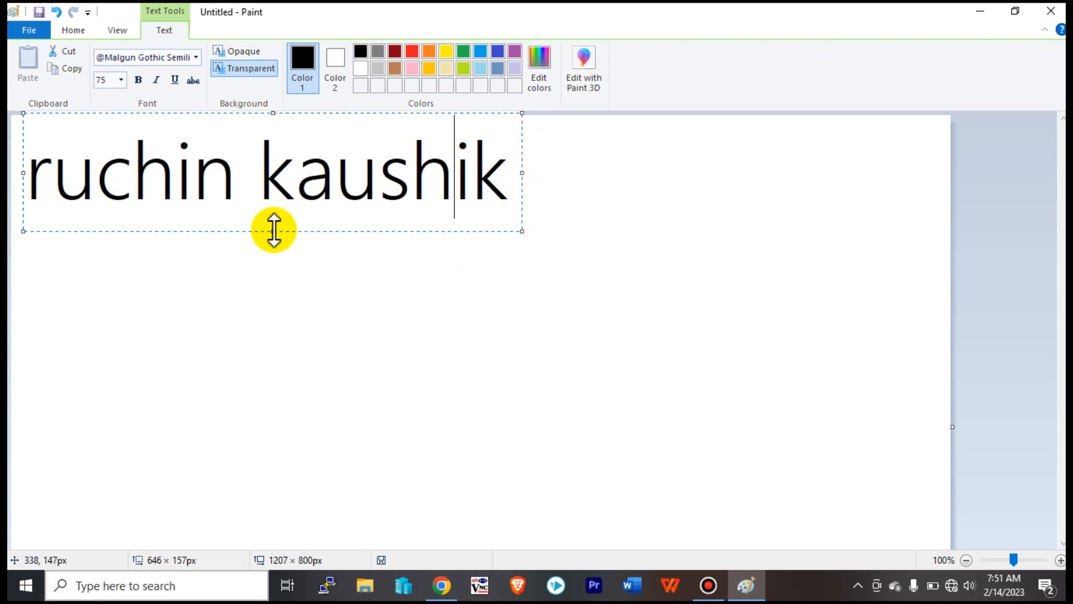
{"action": "left_click_drag", "start_coordinate": [274, 230], "coordinate": [275, 360]}
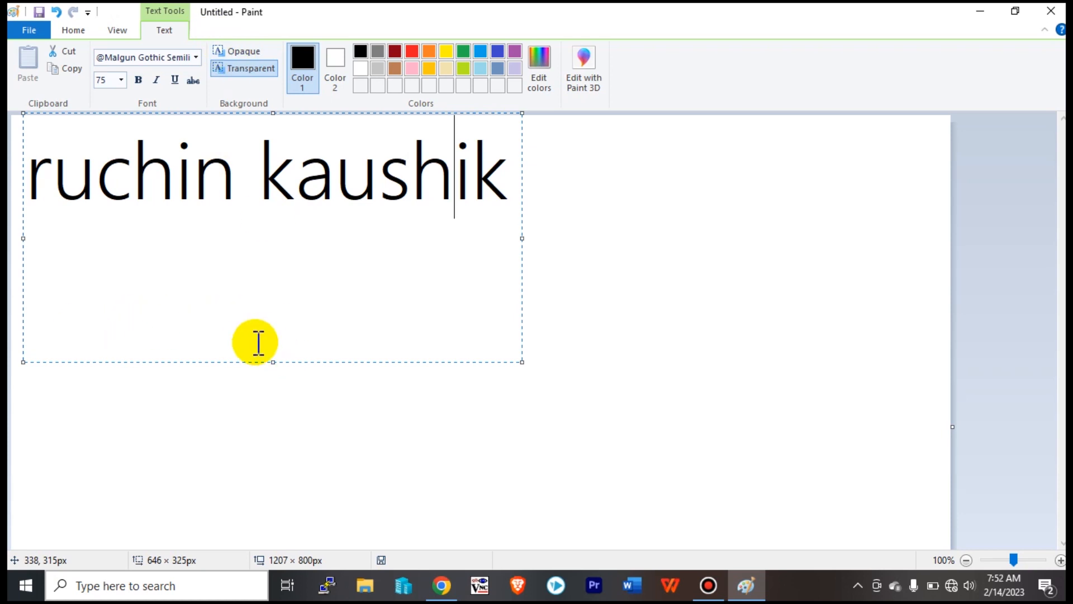
Make the text background Opaque with Light yellow as Color 2.
{"action": "left_click", "coordinate": [233, 48]}
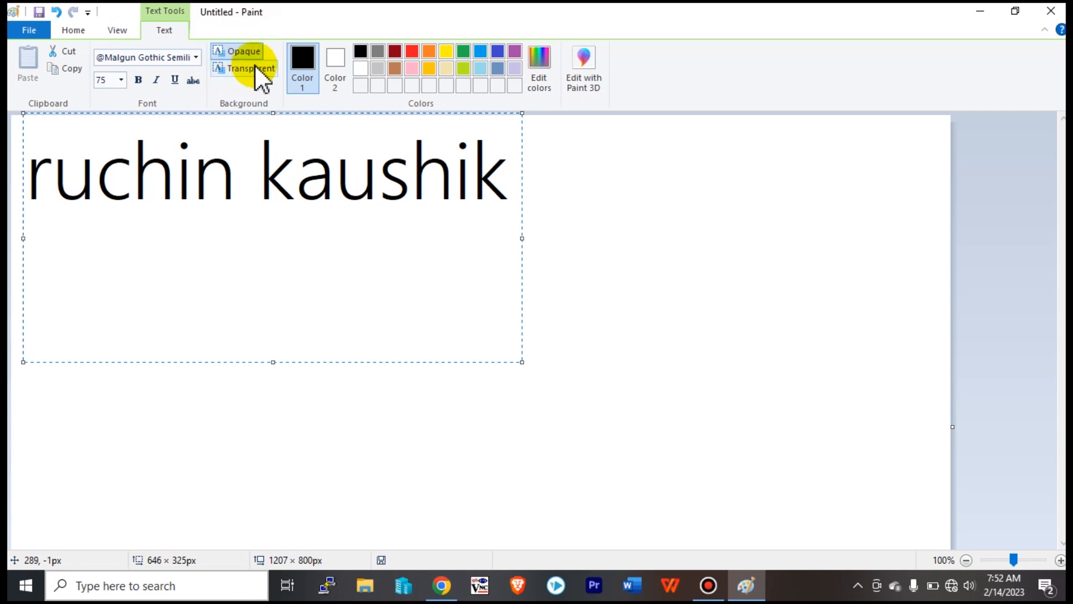
{"action": "left_click", "coordinate": [339, 56]}
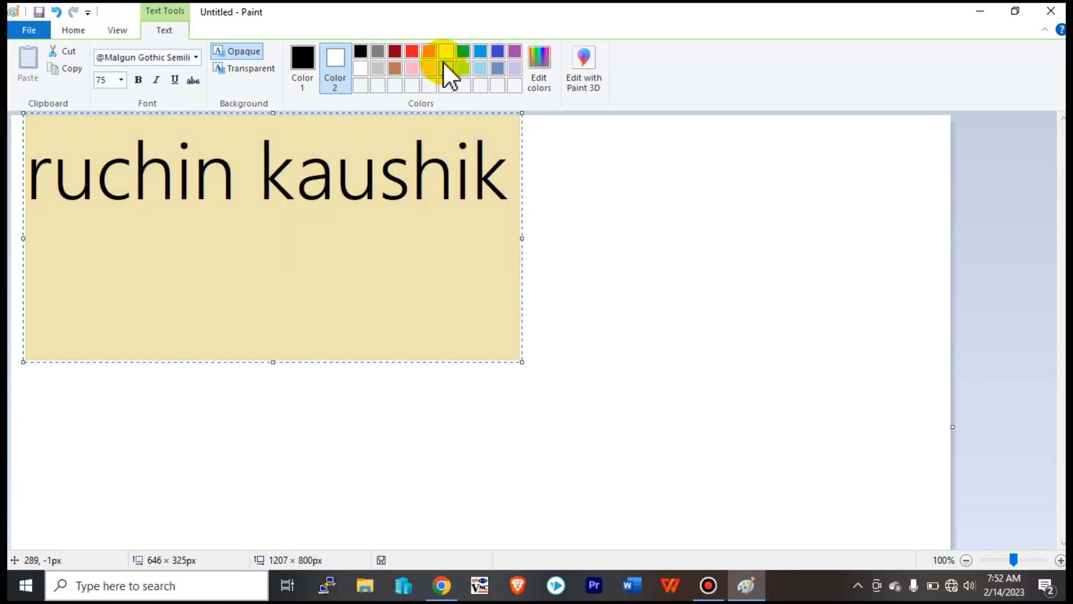
{"action": "left_click", "coordinate": [447, 67]}
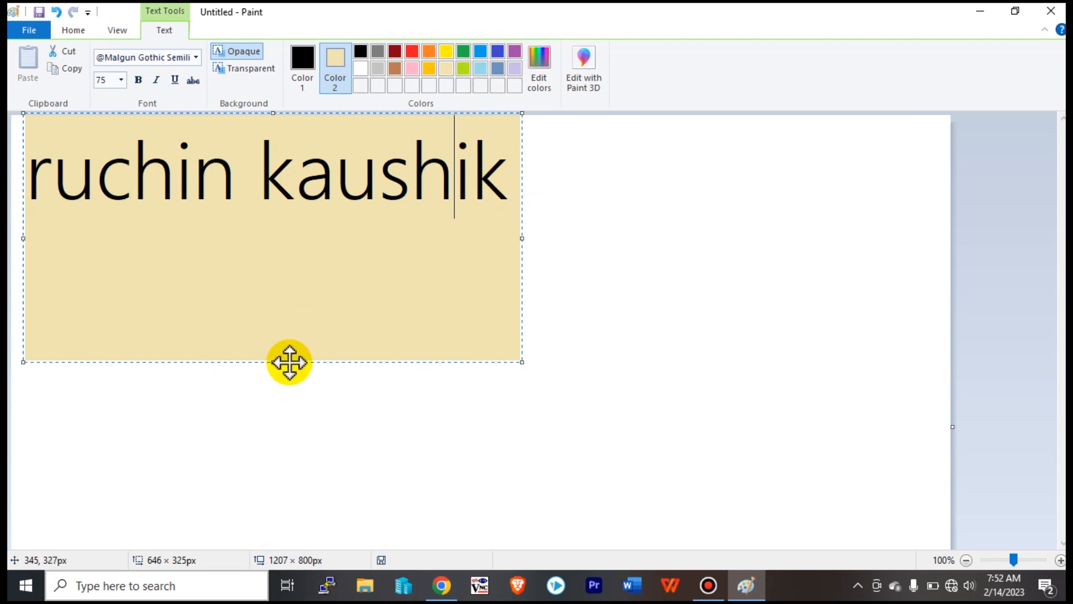
Shorten the yellow box to 646 × 172px, then place the caret just before 'kaushik'.
{"action": "left_click_drag", "start_coordinate": [272, 361], "coordinate": [271, 205]}
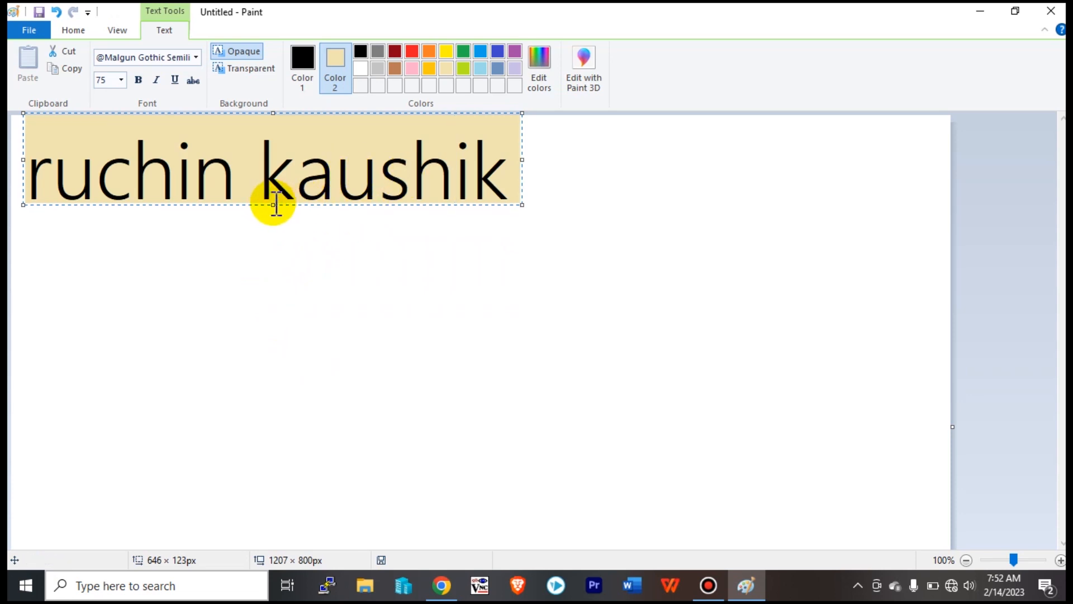
{"action": "left_click_drag", "start_coordinate": [273, 205], "coordinate": [278, 241]}
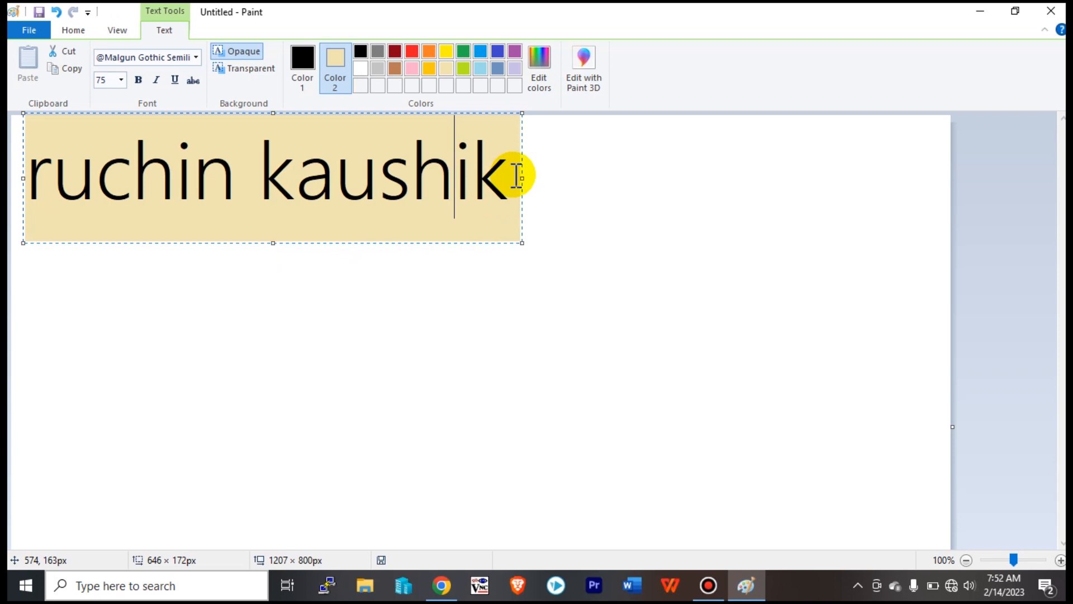
{"action": "left_click", "coordinate": [517, 178]}
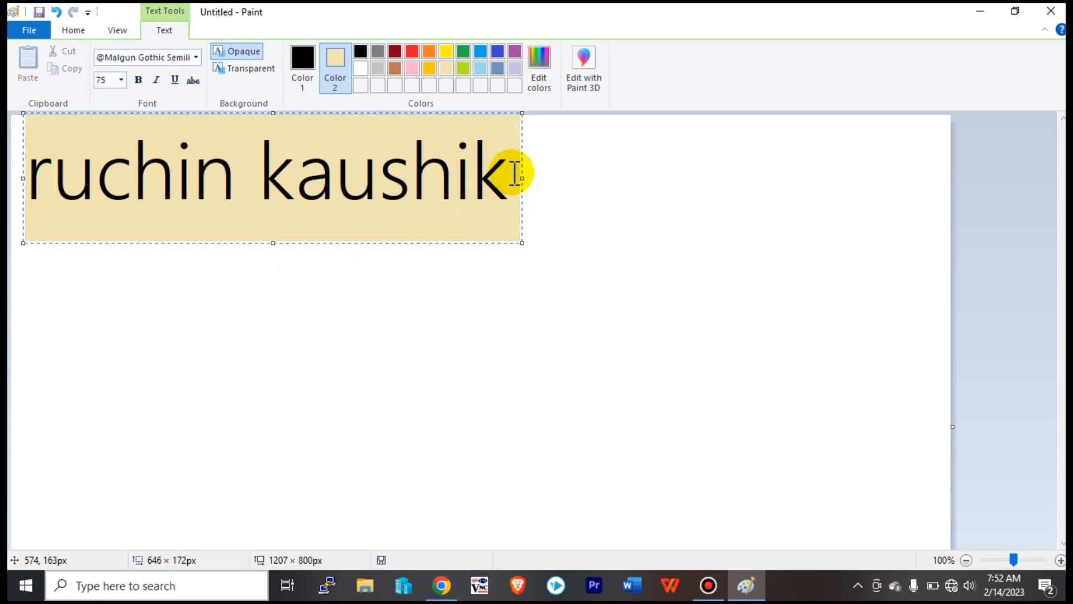
{"action": "left_click", "coordinate": [494, 176]}
{"action": "left_click_drag", "start_coordinate": [494, 176], "coordinate": [258, 185]}
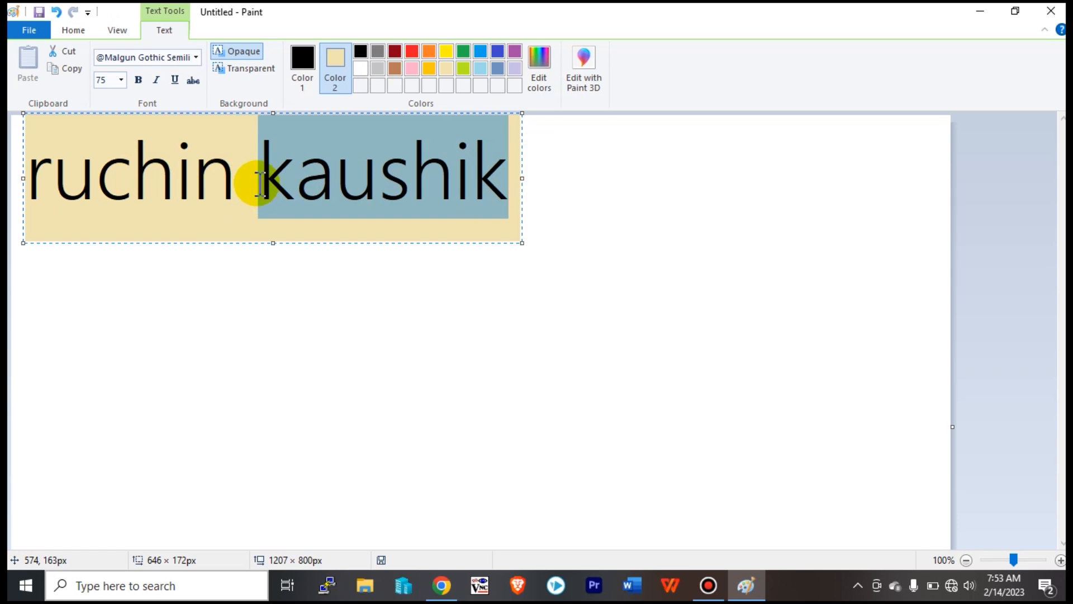
{"action": "left_click", "coordinate": [360, 205]}
{"action": "left_click", "coordinate": [513, 178]}
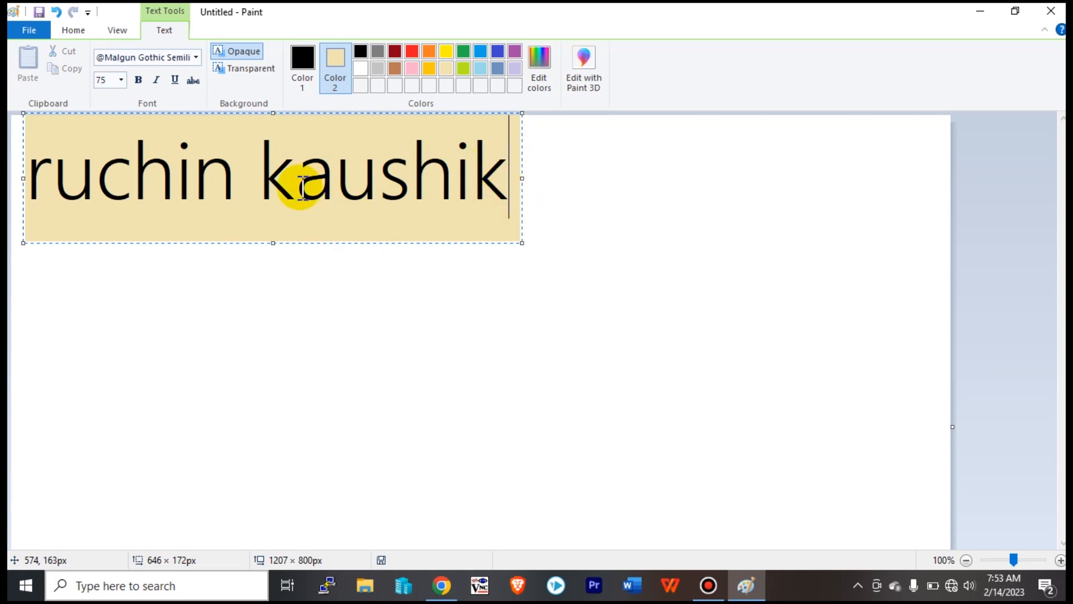
{"action": "left_click", "coordinate": [262, 179]}
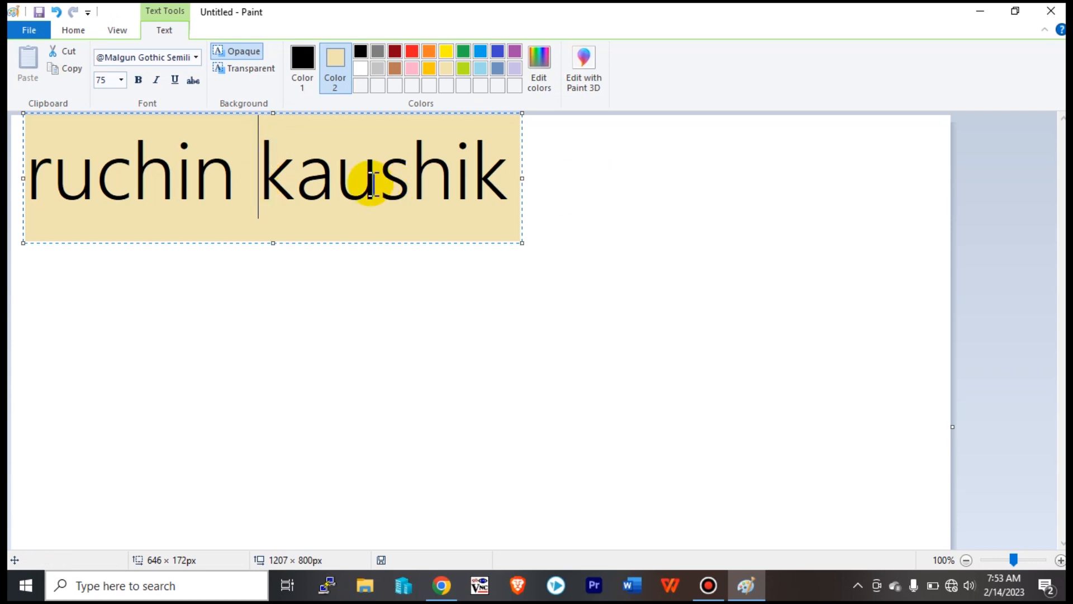
{"action": "left_click", "coordinate": [261, 168]}
Select 'kaushik' and colour it red.
{"action": "left_click_drag", "start_coordinate": [261, 168], "coordinate": [510, 180]}
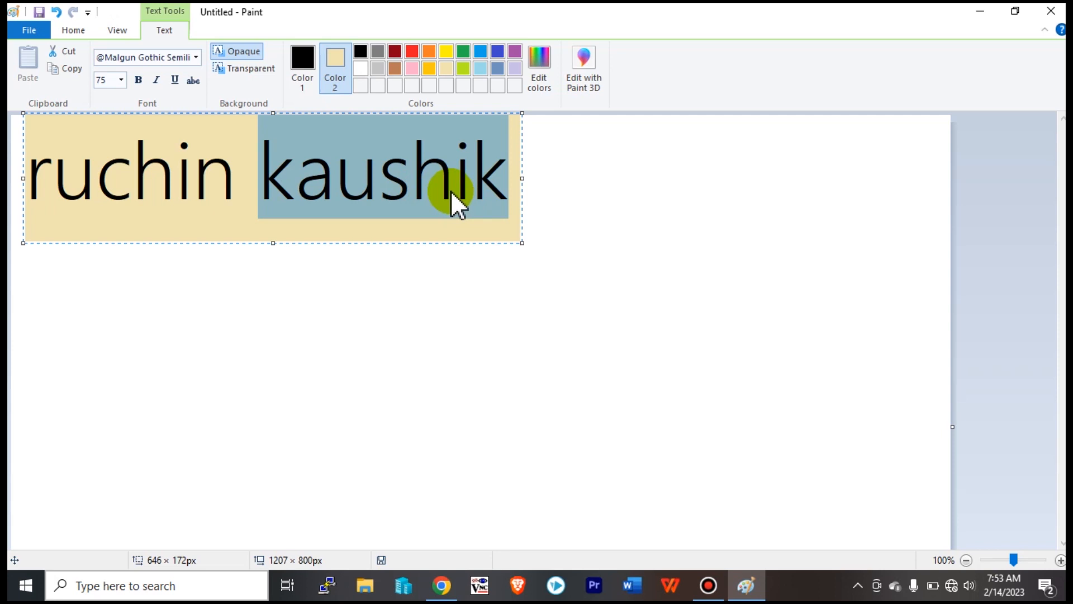
{"action": "left_click", "coordinate": [294, 66]}
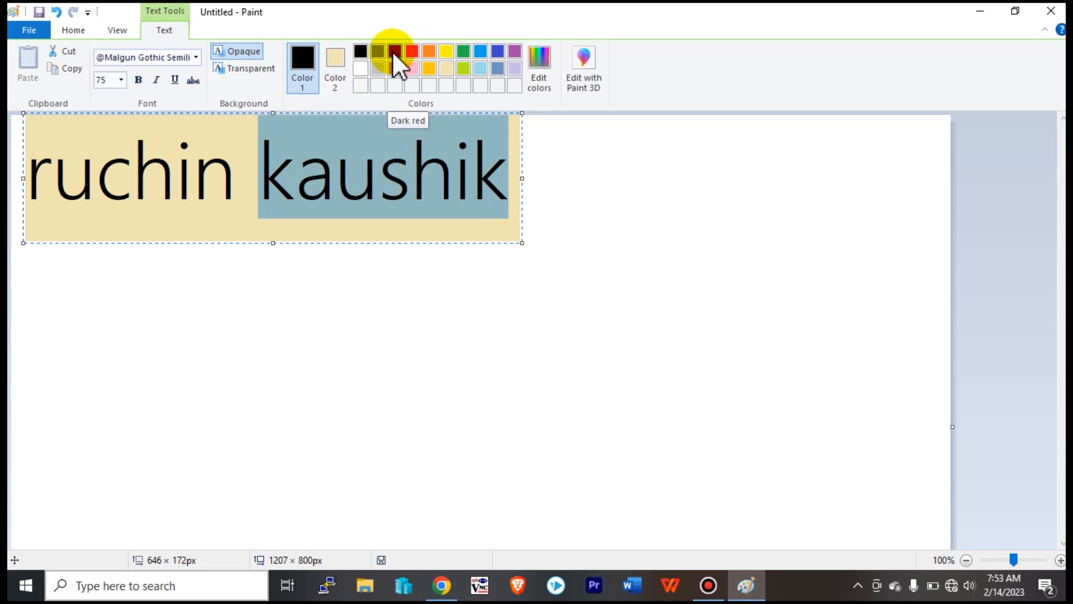
{"action": "left_click", "coordinate": [445, 51]}
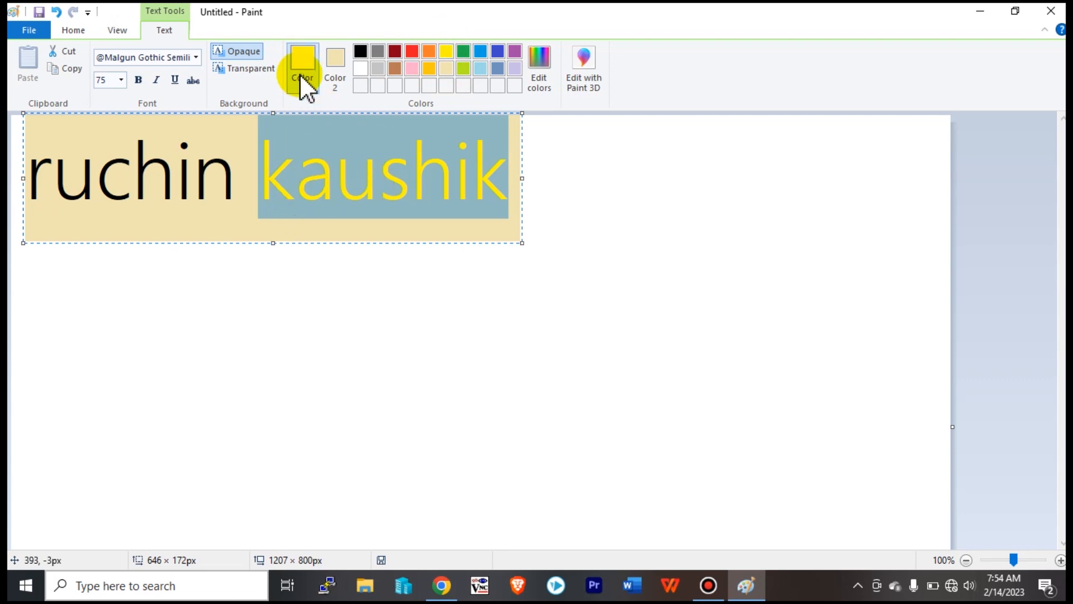
{"action": "left_click", "coordinate": [411, 52]}
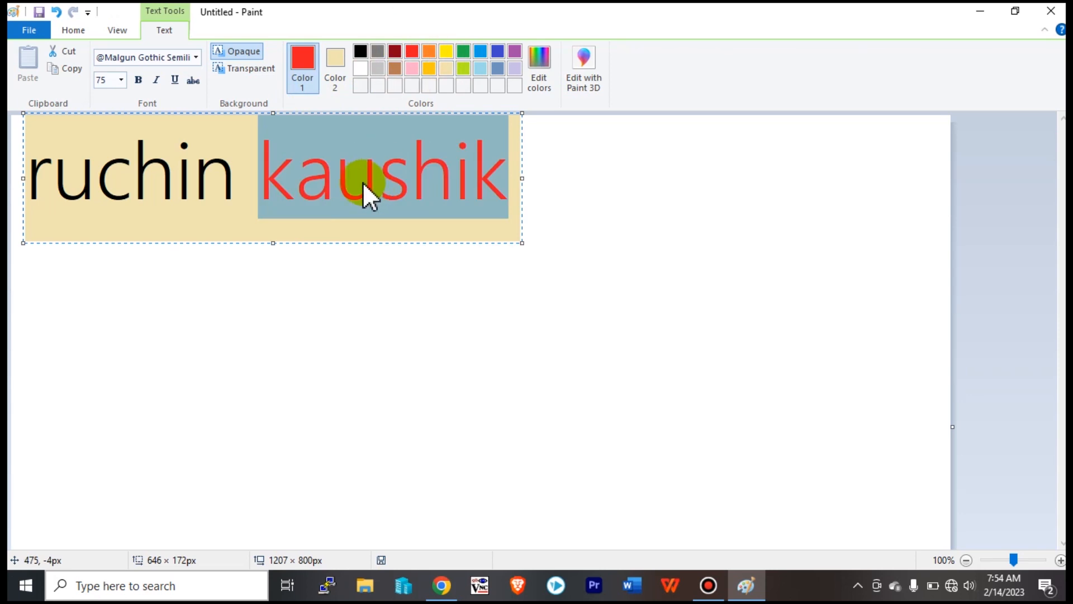
{"action": "left_click", "coordinate": [177, 168]}
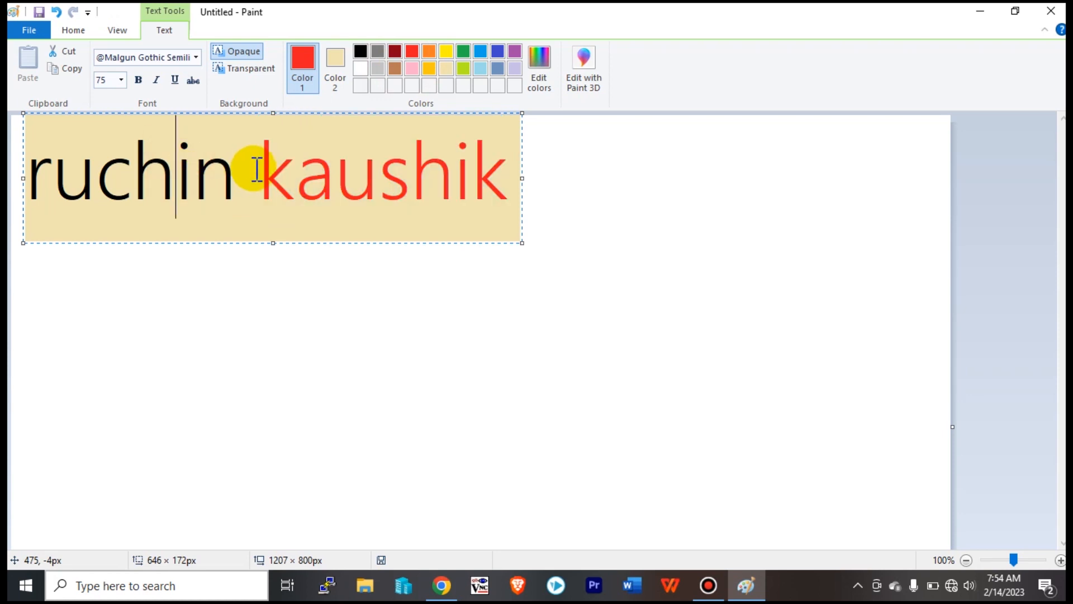
{"action": "left_click_drag", "start_coordinate": [259, 171], "coordinate": [334, 174]}
{"action": "left_click_drag", "start_coordinate": [249, 170], "coordinate": [15, 168]}
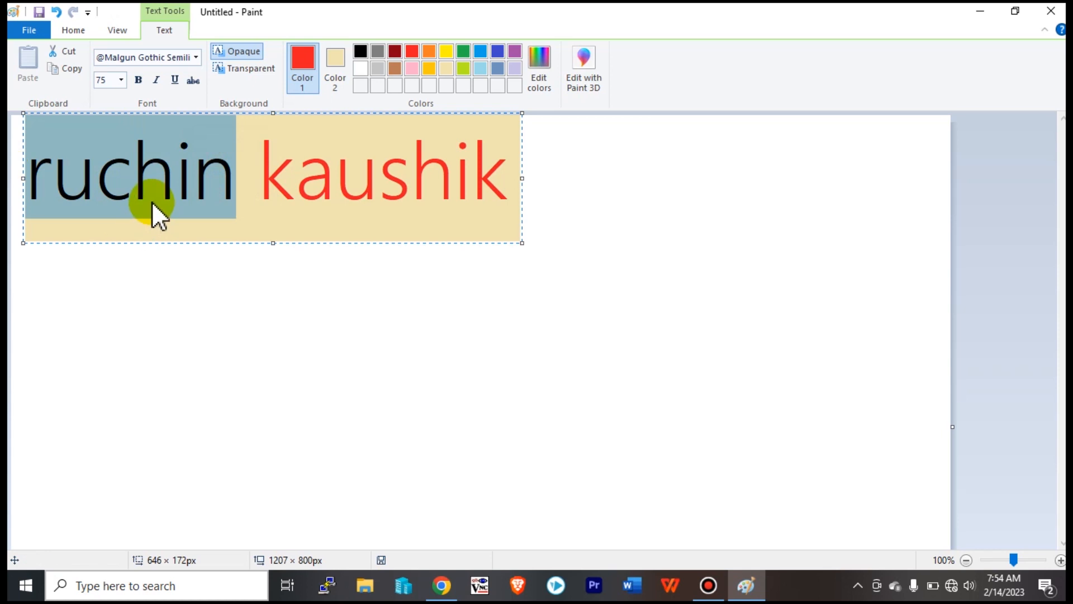
{"action": "left_click_drag", "start_coordinate": [249, 175], "coordinate": [24, 167]}
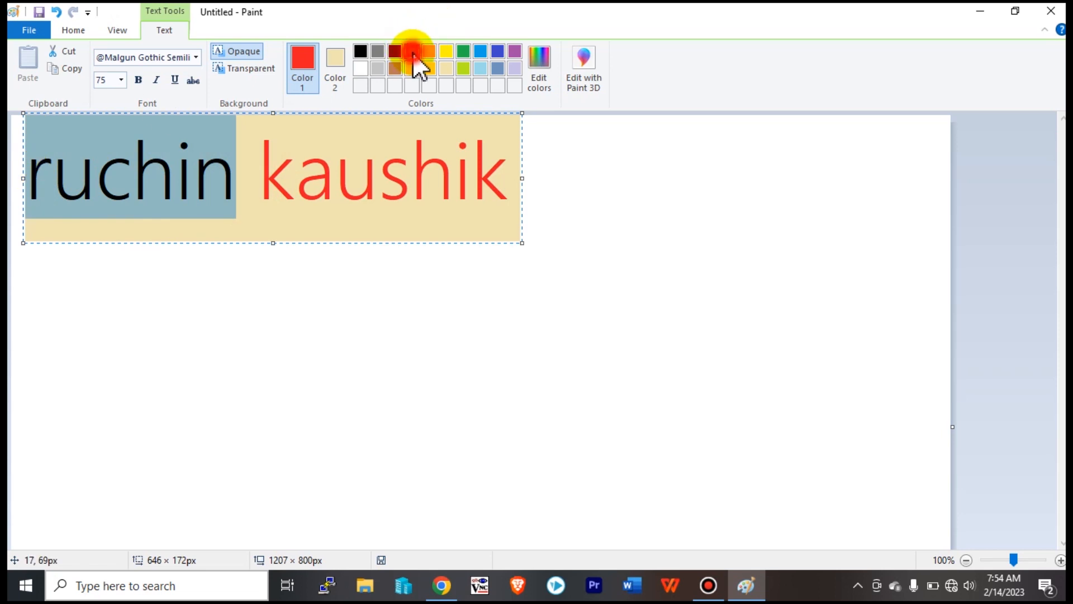
{"action": "left_click", "coordinate": [413, 51]}
{"action": "left_click", "coordinate": [447, 52]}
{"action": "left_click", "coordinate": [465, 53]}
{"action": "left_click", "coordinate": [484, 49]}
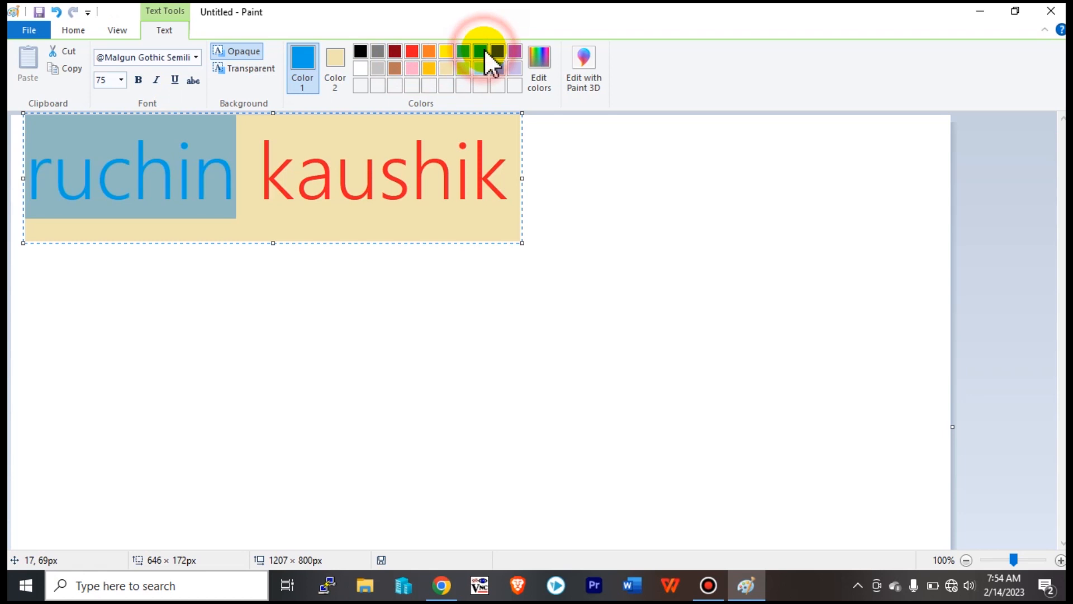
{"action": "left_click", "coordinate": [234, 198]}
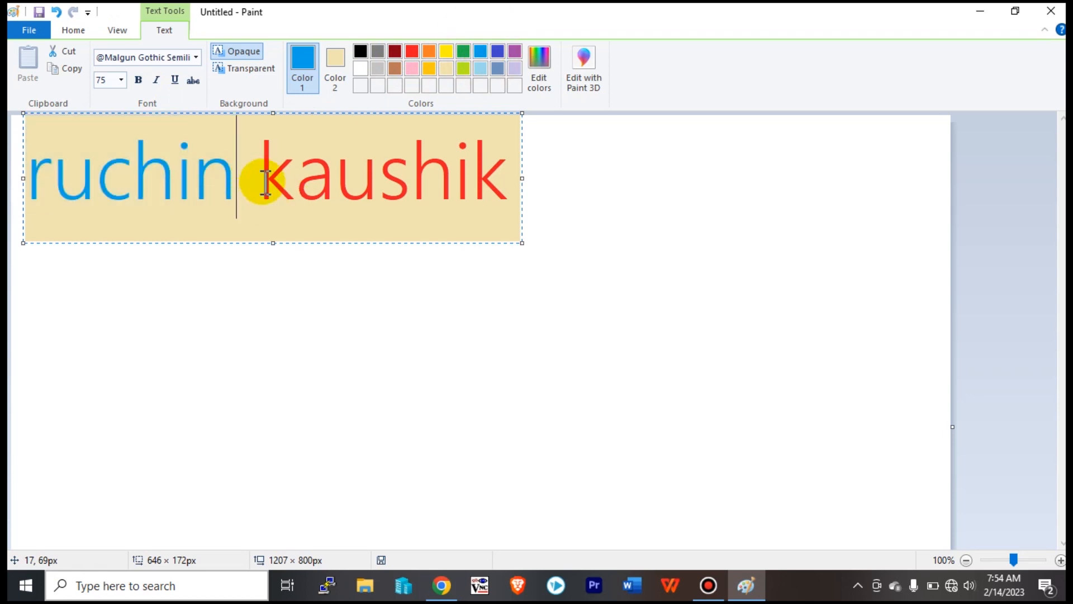
{"action": "left_click_drag", "start_coordinate": [265, 182], "coordinate": [467, 184]}
{"action": "left_click", "coordinate": [502, 216]}
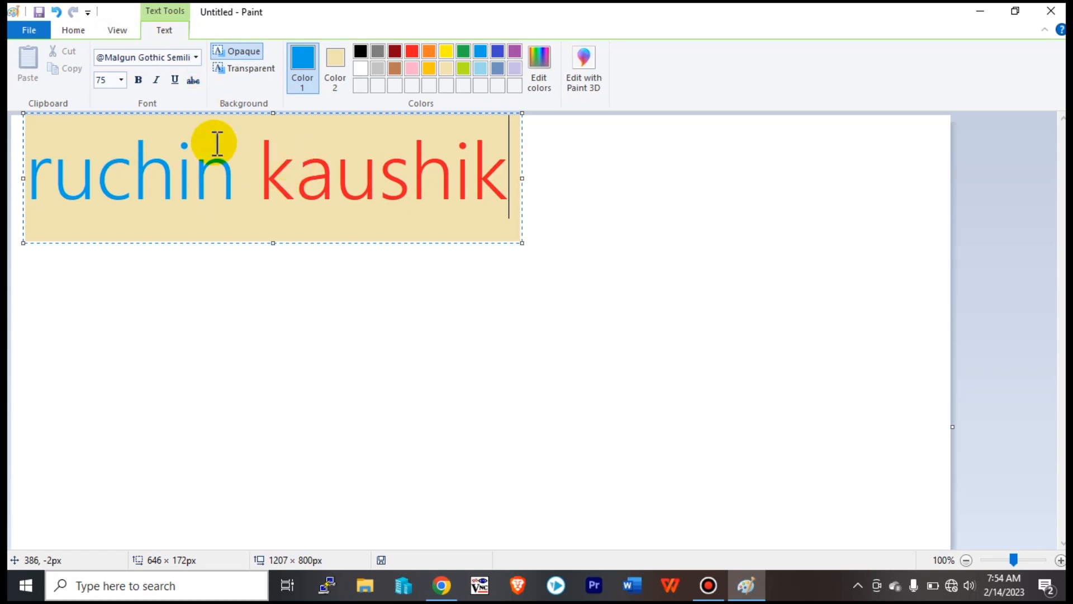
Commit the first text and draw a new transparent-background text box below it.
{"action": "left_click", "coordinate": [74, 31]}
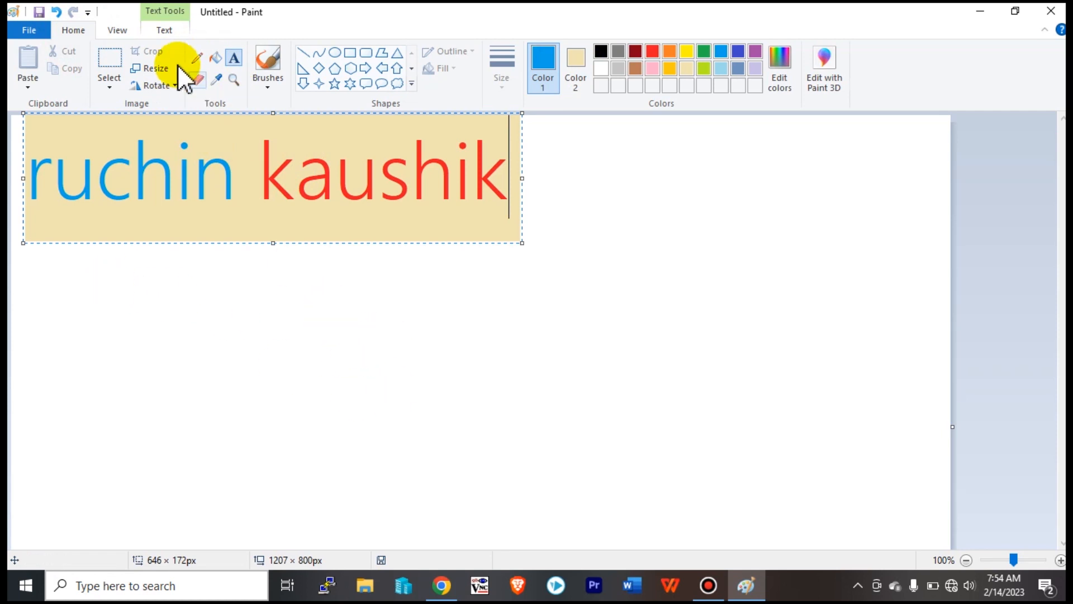
{"action": "left_click", "coordinate": [162, 31]}
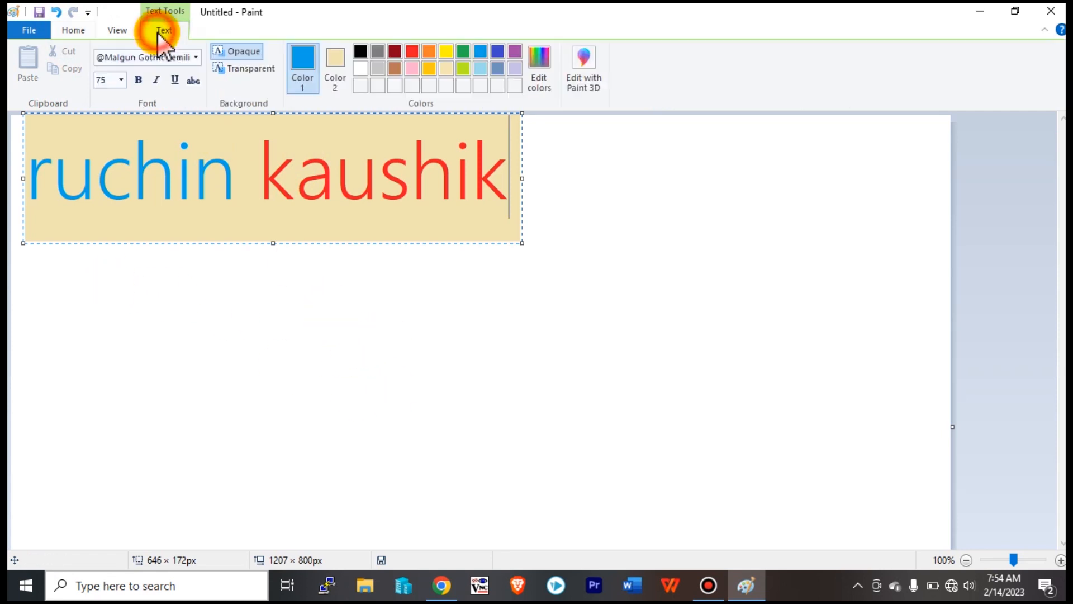
{"action": "left_click", "coordinate": [309, 321]}
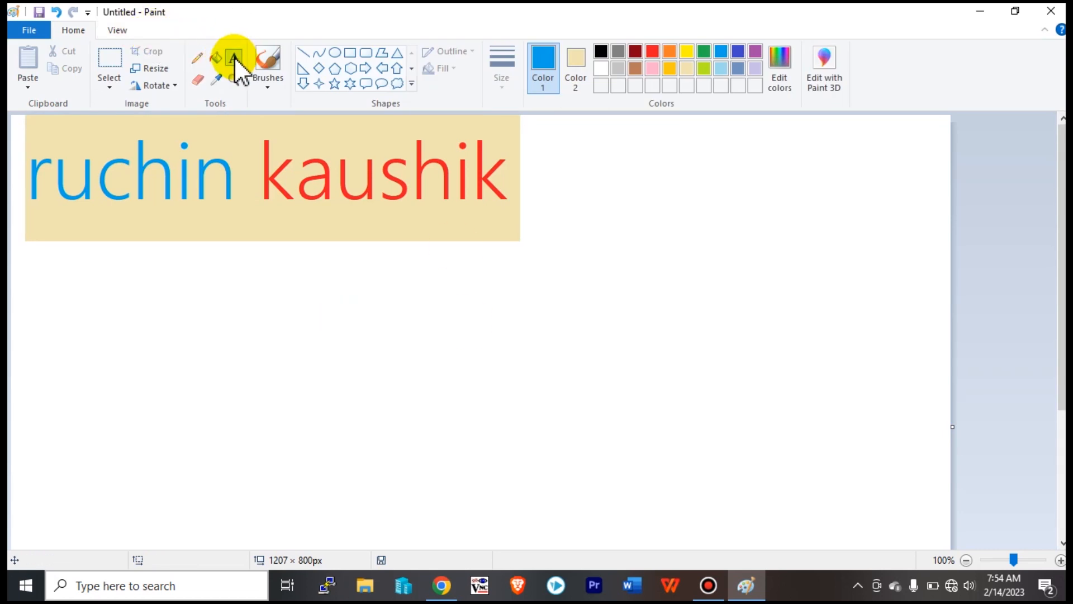
{"action": "left_click_drag", "start_coordinate": [91, 281], "coordinate": [673, 427]}
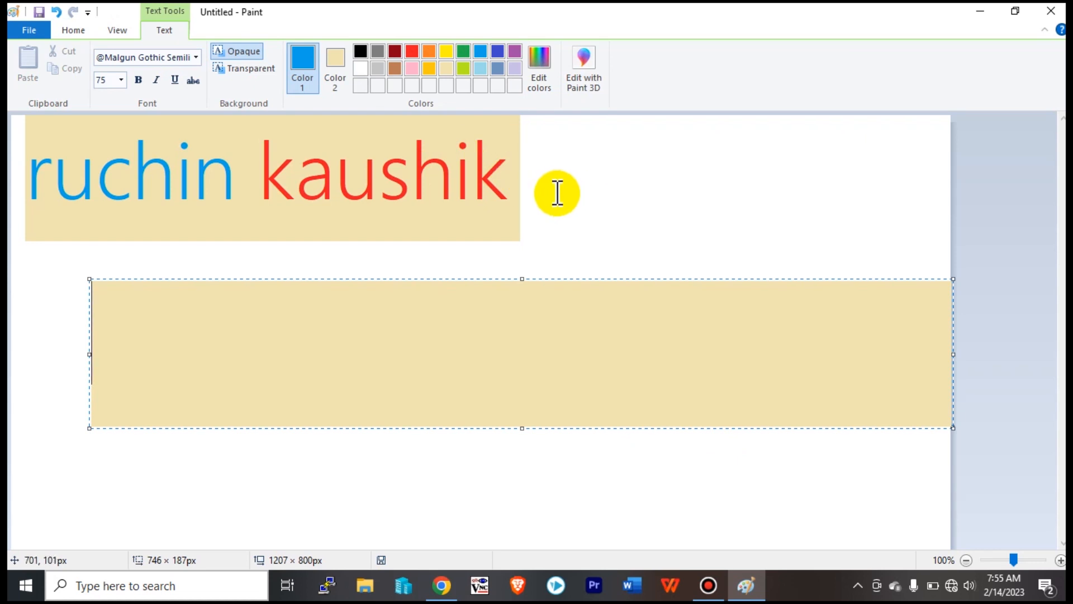
{"action": "left_click", "coordinate": [256, 73]}
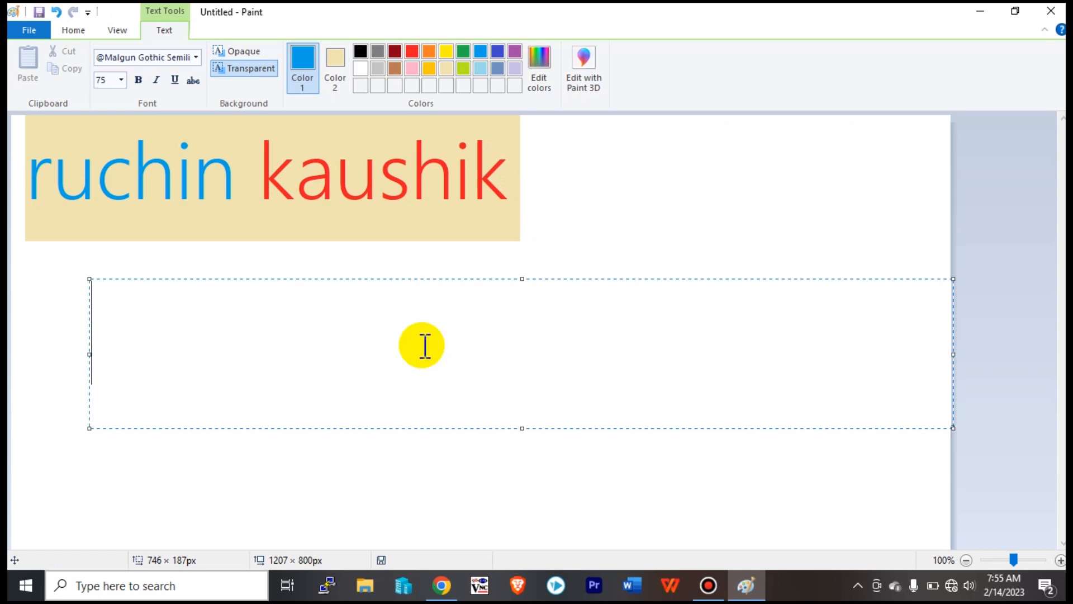
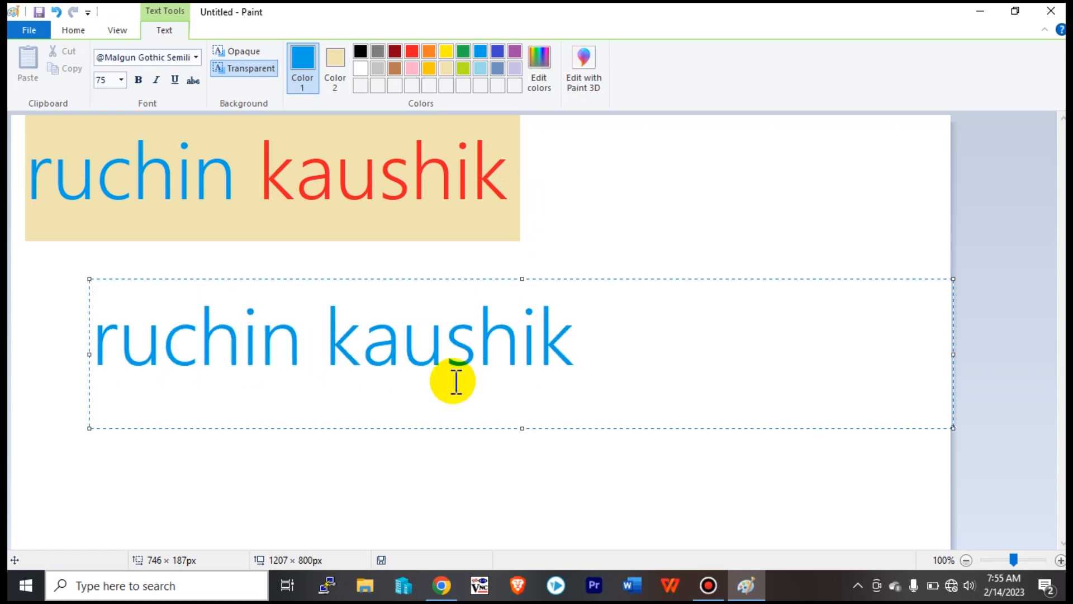
{"action": "left_click_drag", "start_coordinate": [586, 337], "coordinate": [62, 347]}
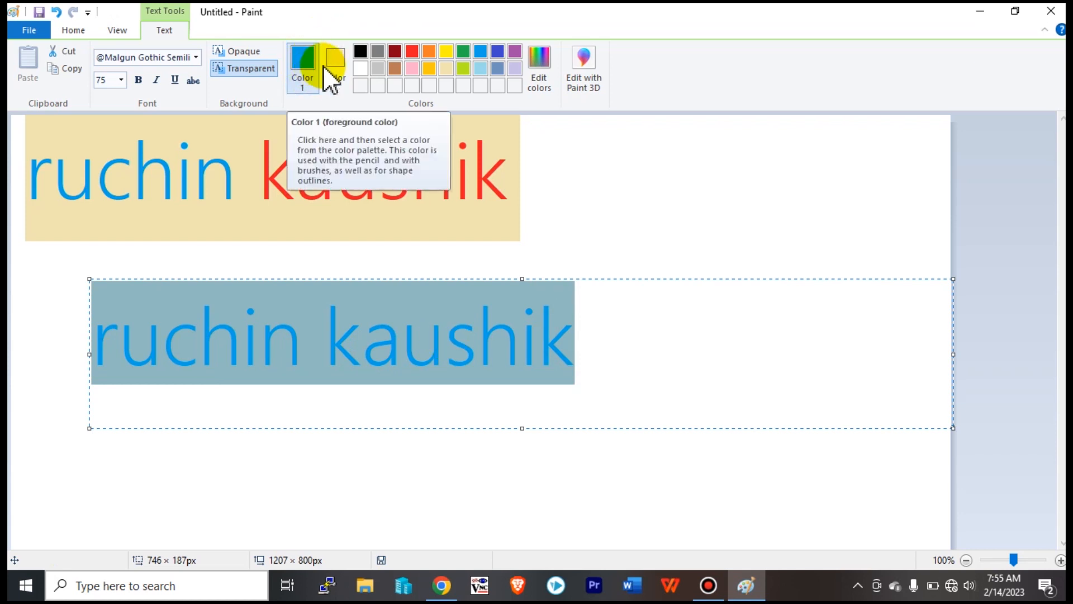
{"action": "left_click", "coordinate": [361, 52]}
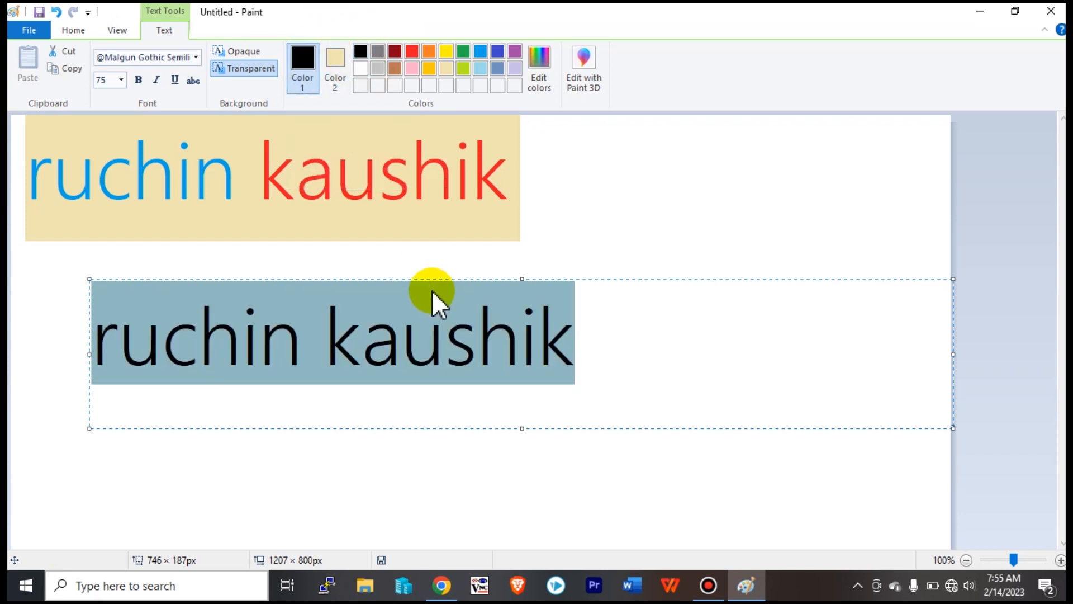
{"action": "left_click", "coordinate": [460, 339]}
{"action": "left_click_drag", "start_coordinate": [598, 343], "coordinate": [32, 321]}
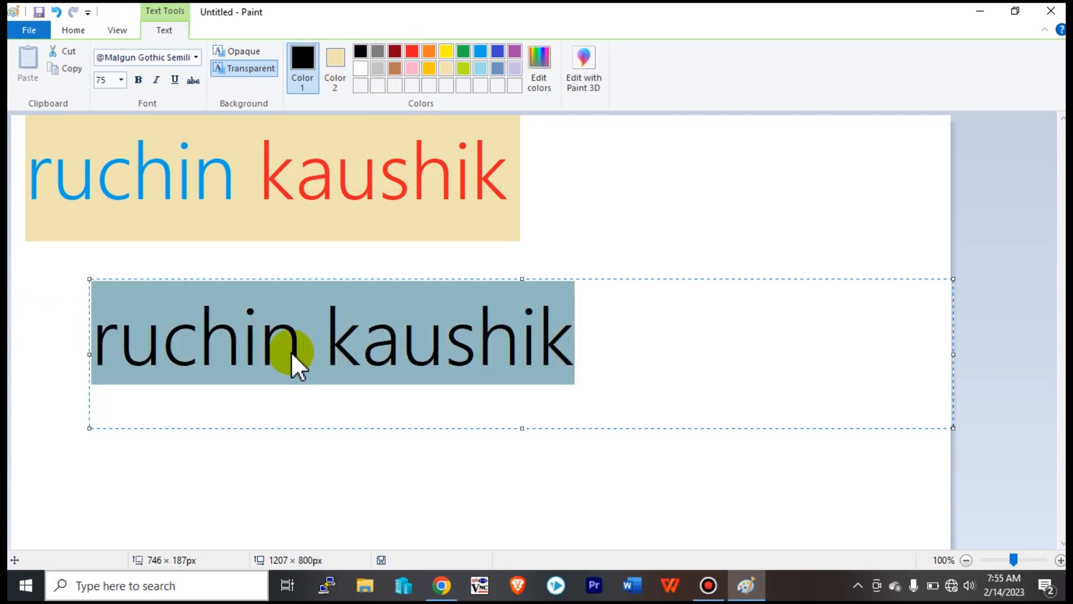
{"action": "left_click", "coordinate": [320, 360]}
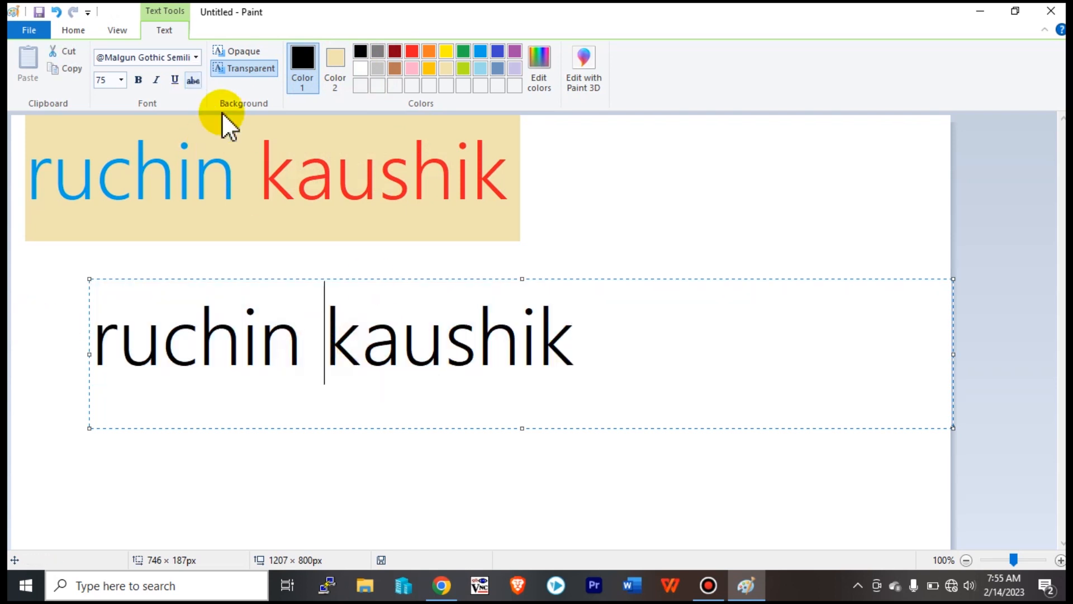
{"action": "left_click", "coordinate": [449, 590]}
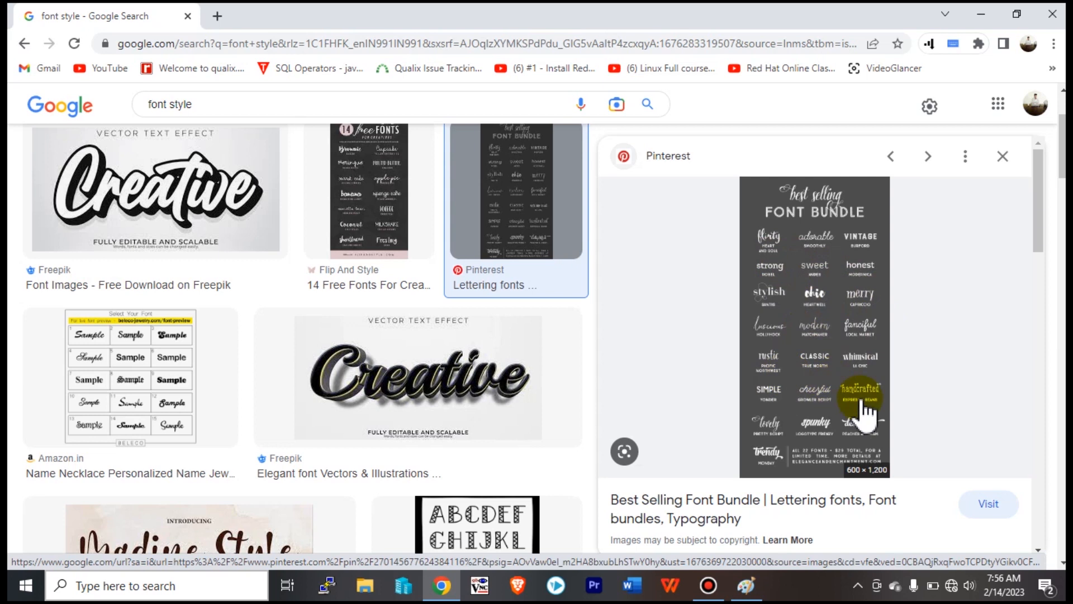
{"action": "left_click", "coordinate": [981, 14]}
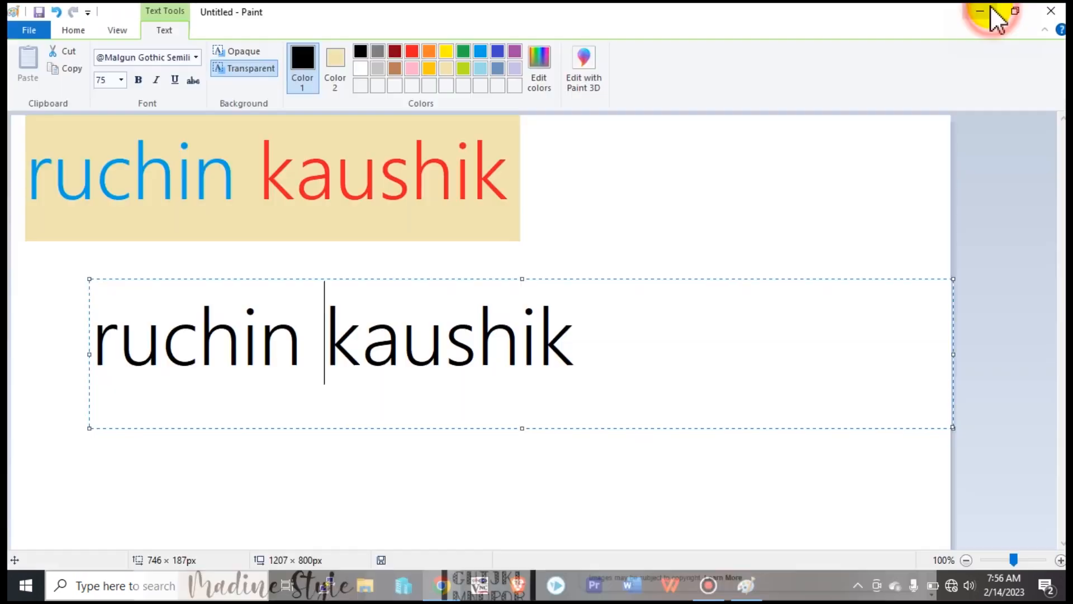
{"action": "left_click", "coordinate": [577, 348]}
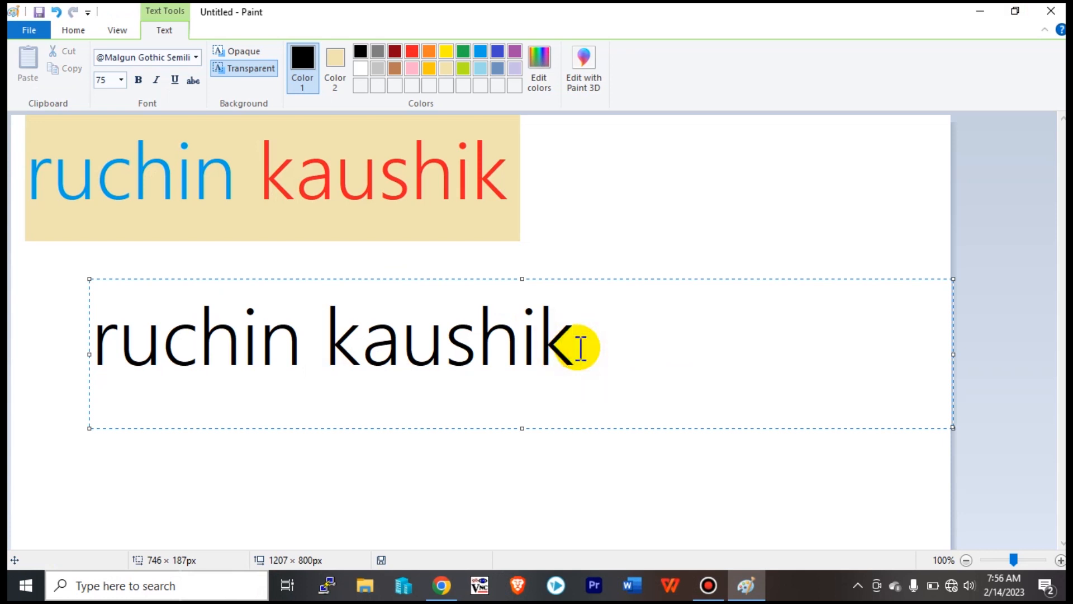
{"action": "type", "text": "ruchin"}
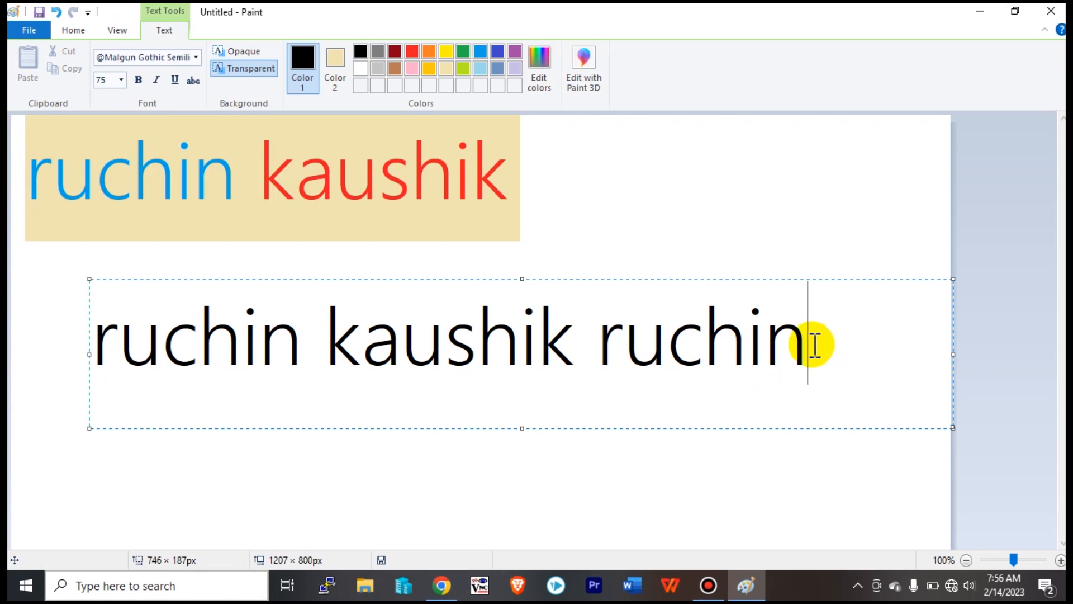
{"action": "key", "text": "BackSpace"}
{"action": "key", "text": "BackSpace"}
{"action": "key", "text": "BackSpace"}
{"action": "key", "text": "BackSpace"}
{"action": "key", "text": "BackSpace"}
{"action": "key", "text": "BackSpace"}
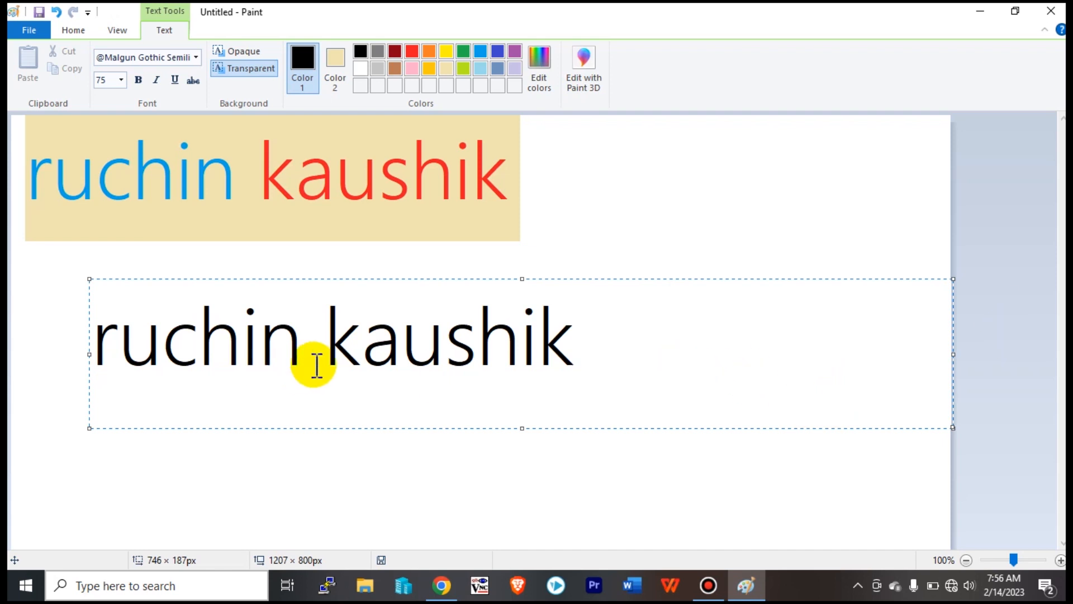
{"action": "left_click_drag", "start_coordinate": [581, 355], "coordinate": [331, 352]}
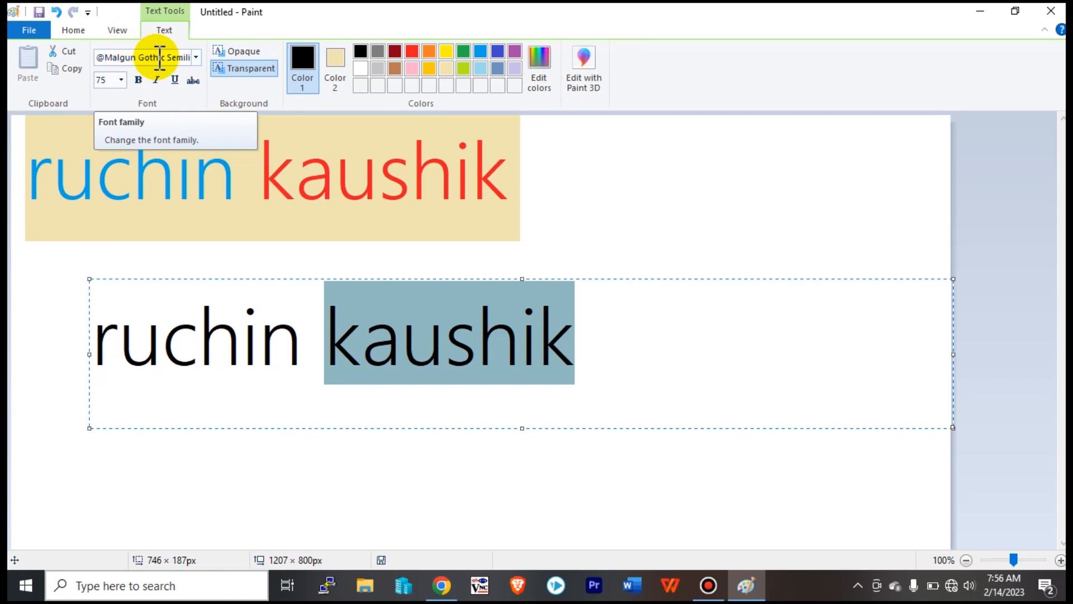
Apply Berlin Sans FB Demi to 'kaushik' with bold turned off.
{"action": "left_click", "coordinate": [197, 58]}
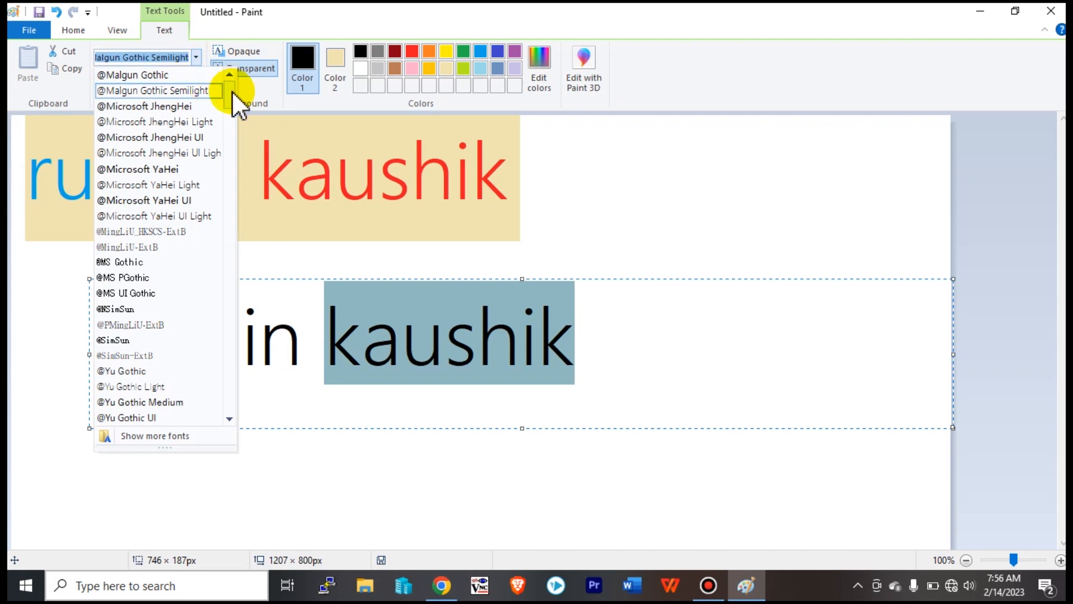
{"action": "left_click_drag", "start_coordinate": [234, 96], "coordinate": [233, 109]}
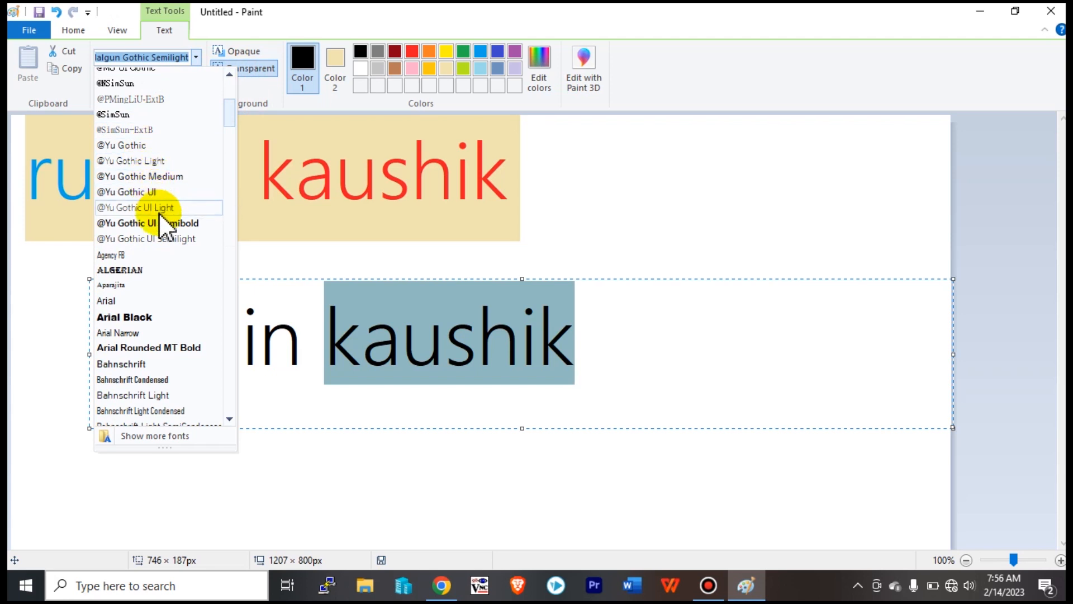
{"action": "left_click", "coordinate": [133, 273]}
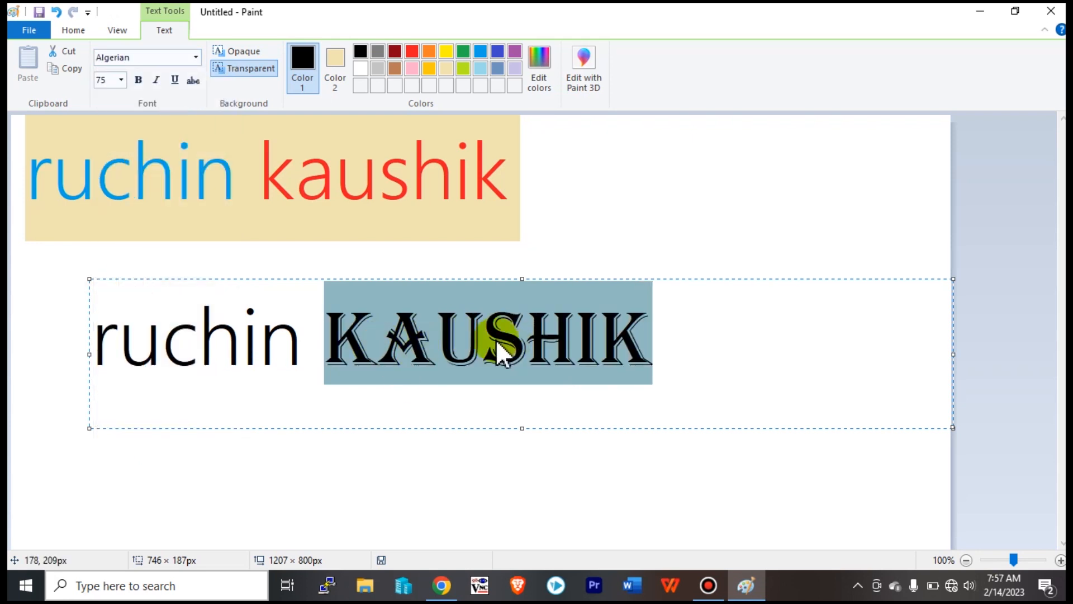
{"action": "left_click", "coordinate": [195, 57]}
{"action": "left_click_drag", "start_coordinate": [224, 97], "coordinate": [230, 150]}
{"action": "left_click", "coordinate": [164, 170]}
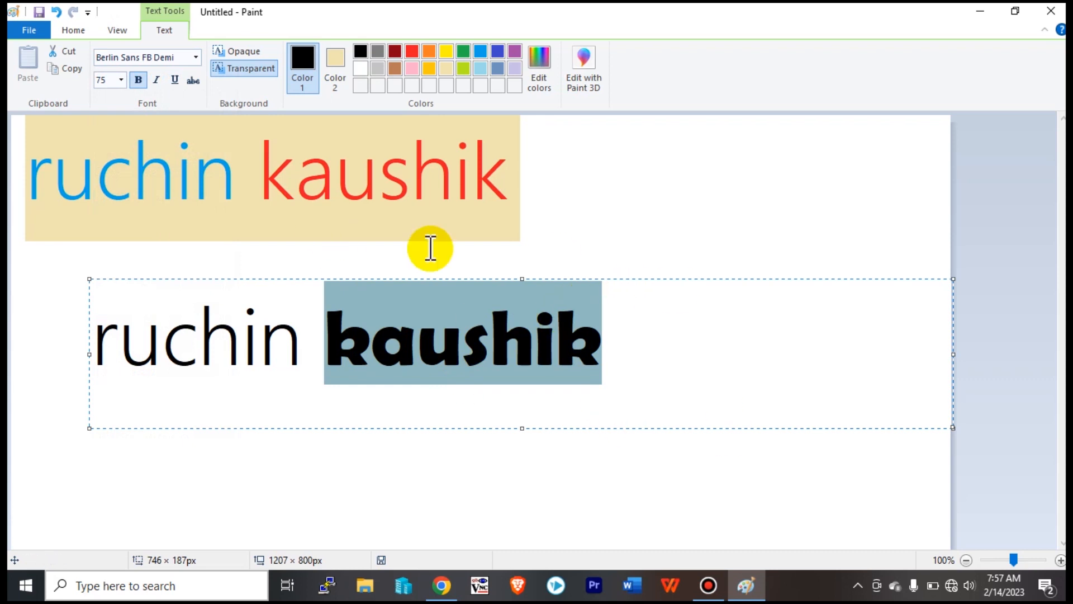
{"action": "left_click", "coordinate": [138, 80]}
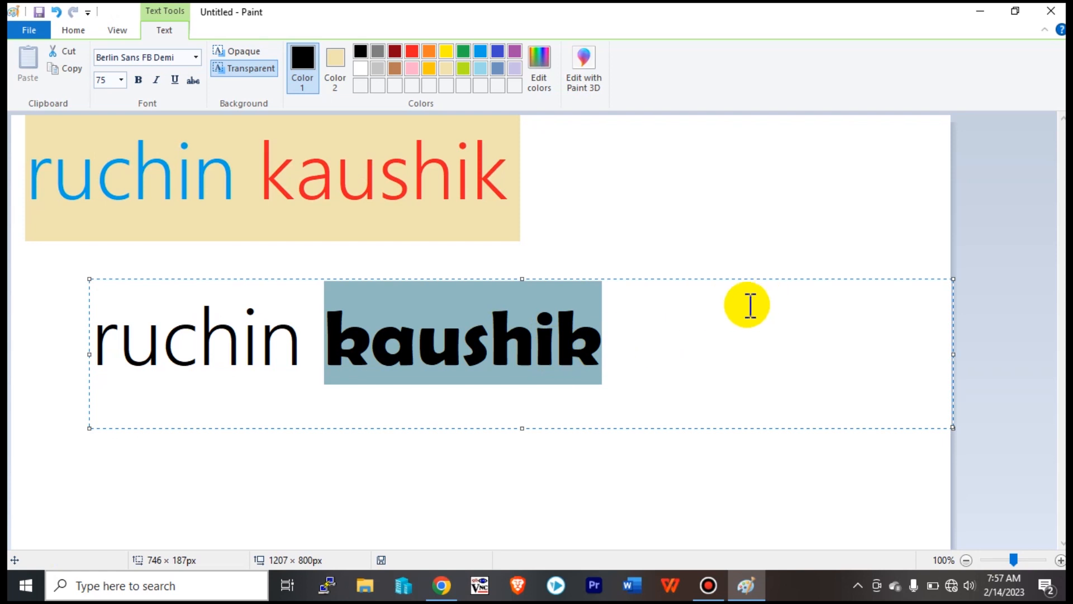
{"action": "left_click", "coordinate": [636, 344]}
Set 'kaus' to Arial Narrow so only 'hik' stays Berlin Sans FB Demi, then select 'kaushik'.
{"action": "left_click_drag", "start_coordinate": [493, 338], "coordinate": [333, 324]}
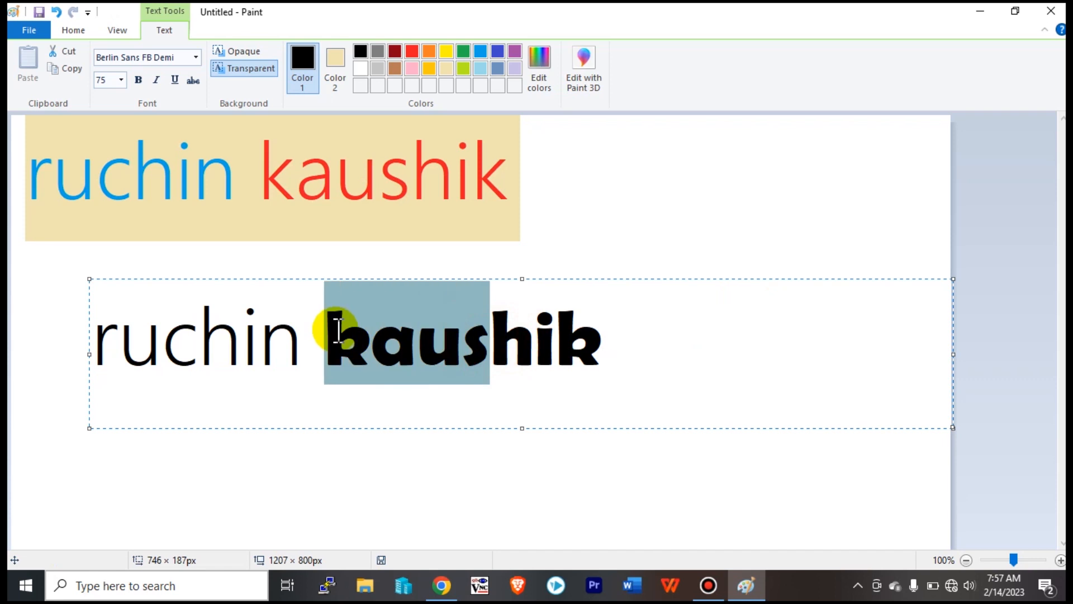
{"action": "left_click", "coordinate": [196, 57]}
{"action": "left_click", "coordinate": [168, 137]}
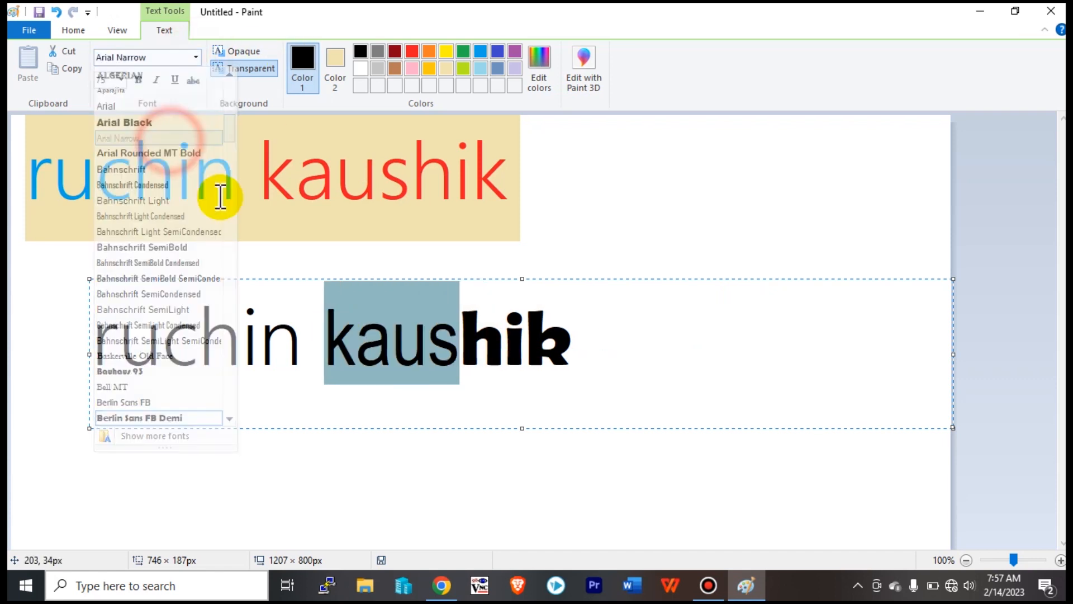
{"action": "left_click", "coordinate": [544, 361]}
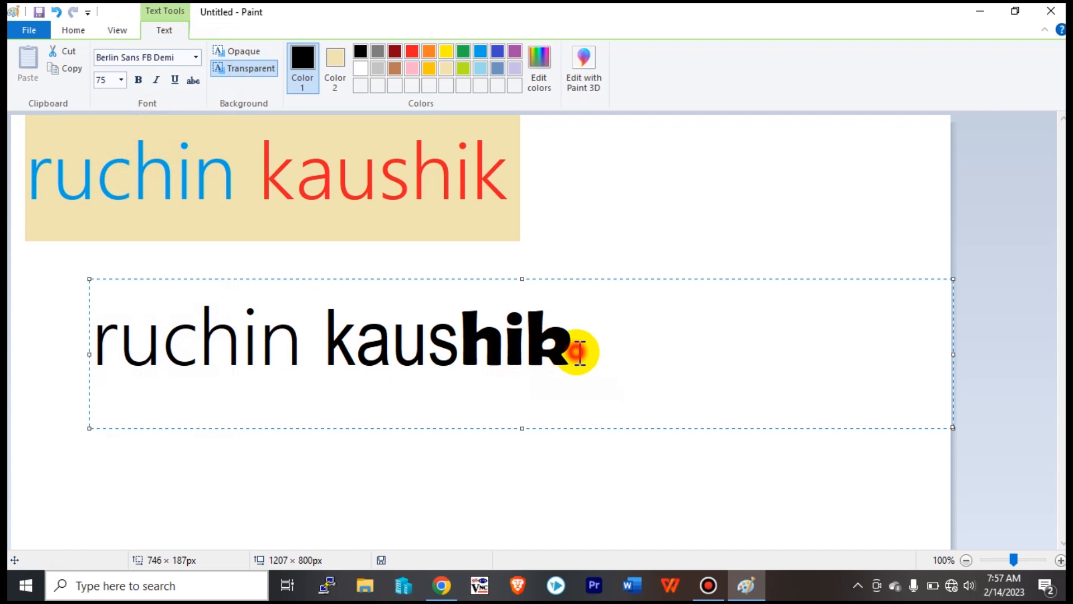
{"action": "left_click_drag", "start_coordinate": [587, 346], "coordinate": [314, 352]}
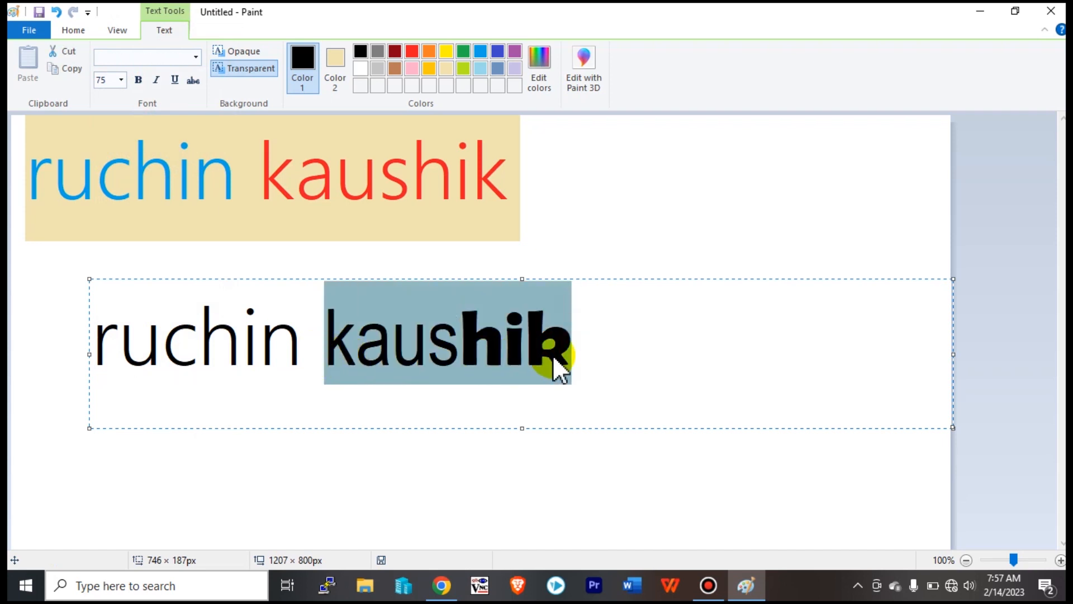
{"action": "left_click", "coordinate": [584, 364]}
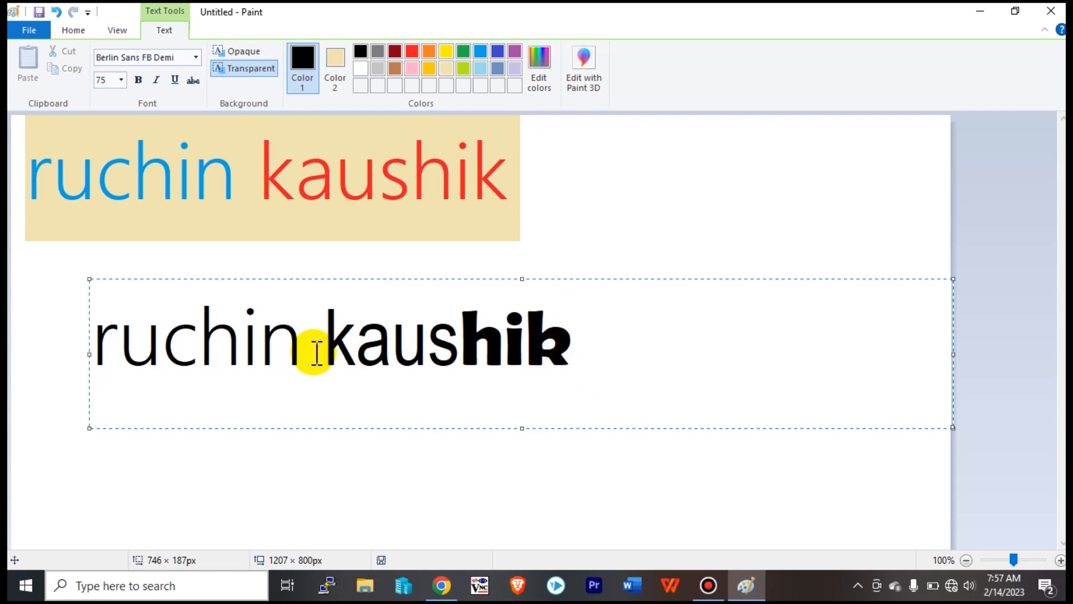
{"action": "left_click_drag", "start_coordinate": [324, 342], "coordinate": [459, 336]}
{"action": "left_click", "coordinate": [628, 360]}
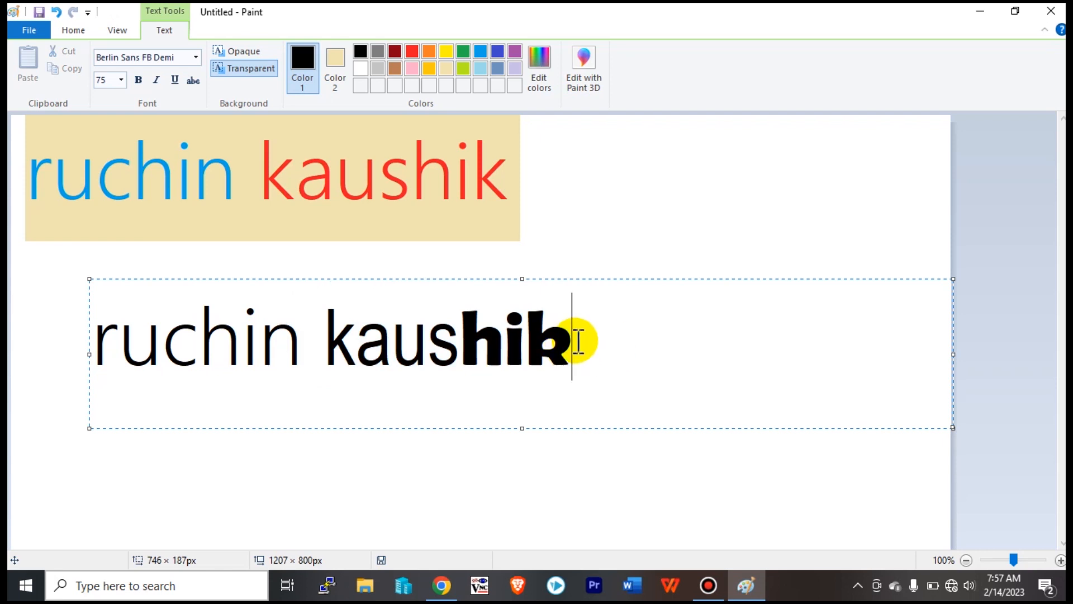
{"action": "left_click_drag", "start_coordinate": [575, 337], "coordinate": [331, 322]}
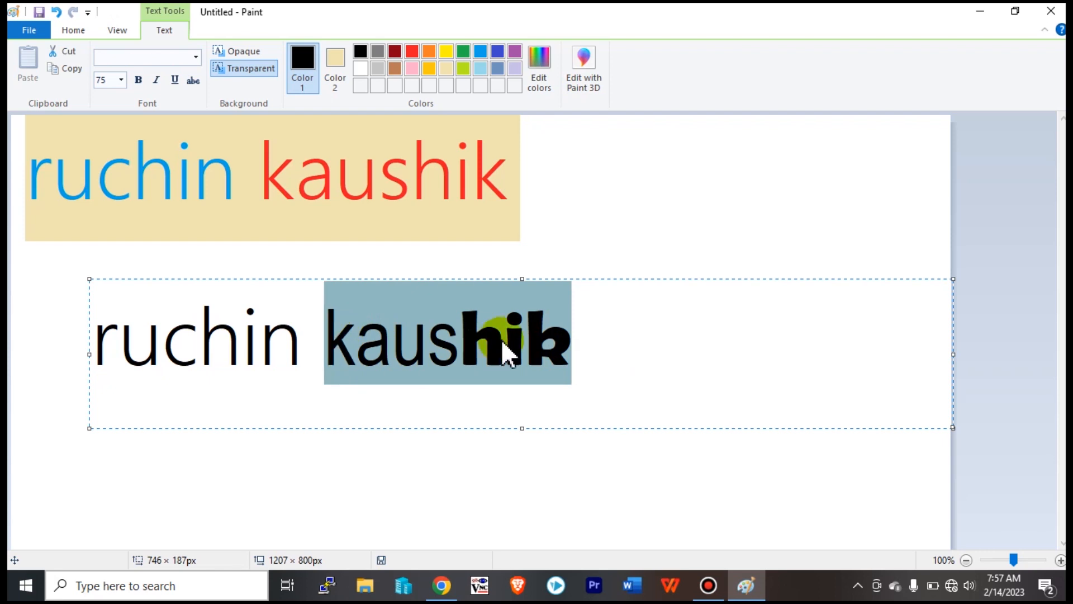
{"action": "key", "text": "Delete"}
{"action": "type", "text": "kaushik"}
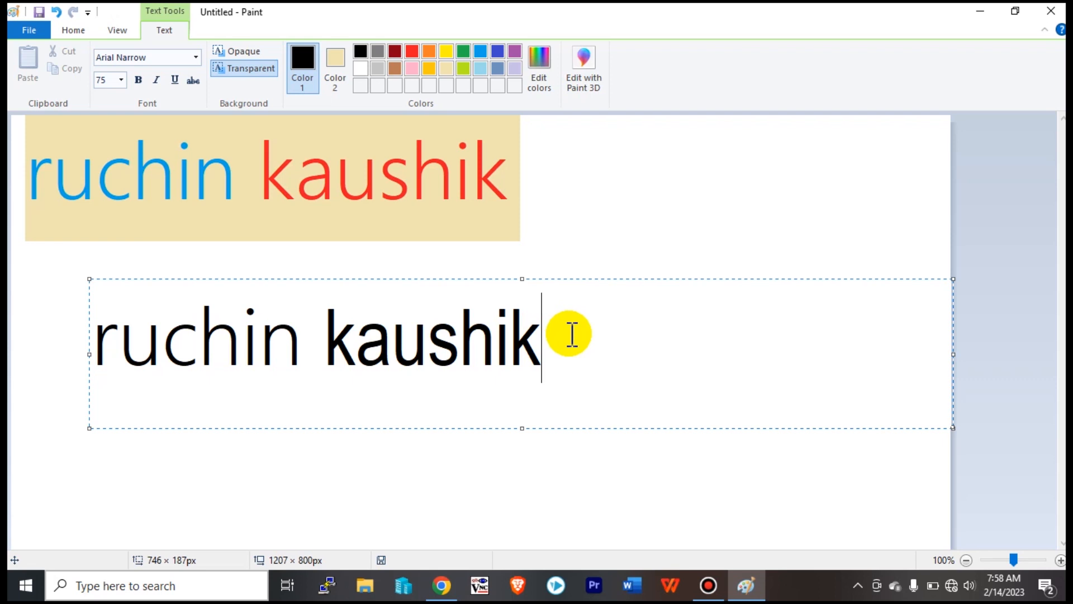
{"action": "key", "text": "BackSpace"}
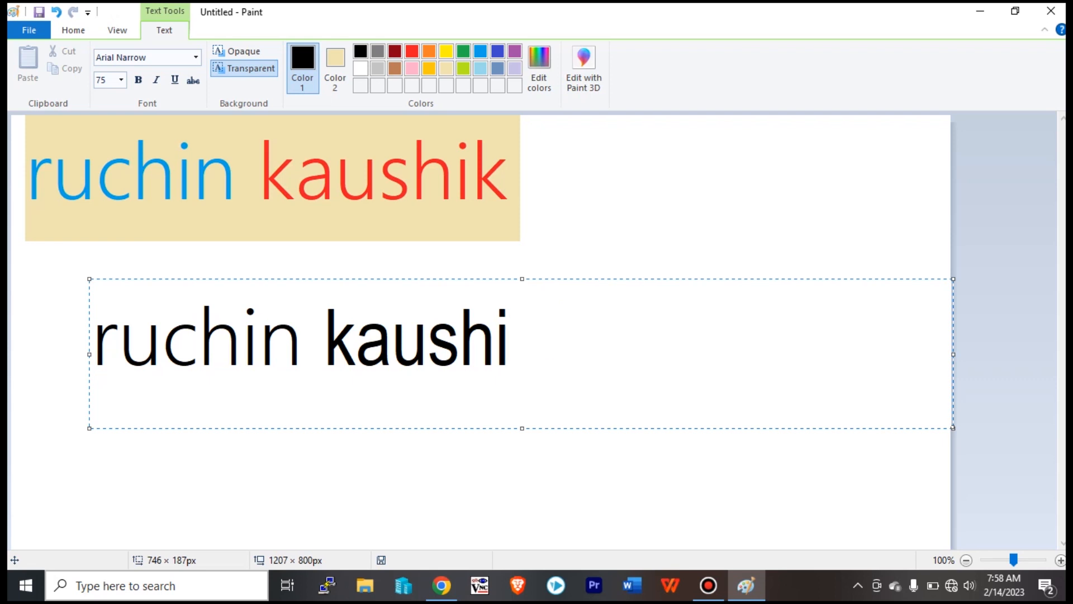
{"action": "key", "text": "BackSpace"}
{"action": "key", "text": "BackSpace"}
{"action": "key", "text": "BackSpace"}
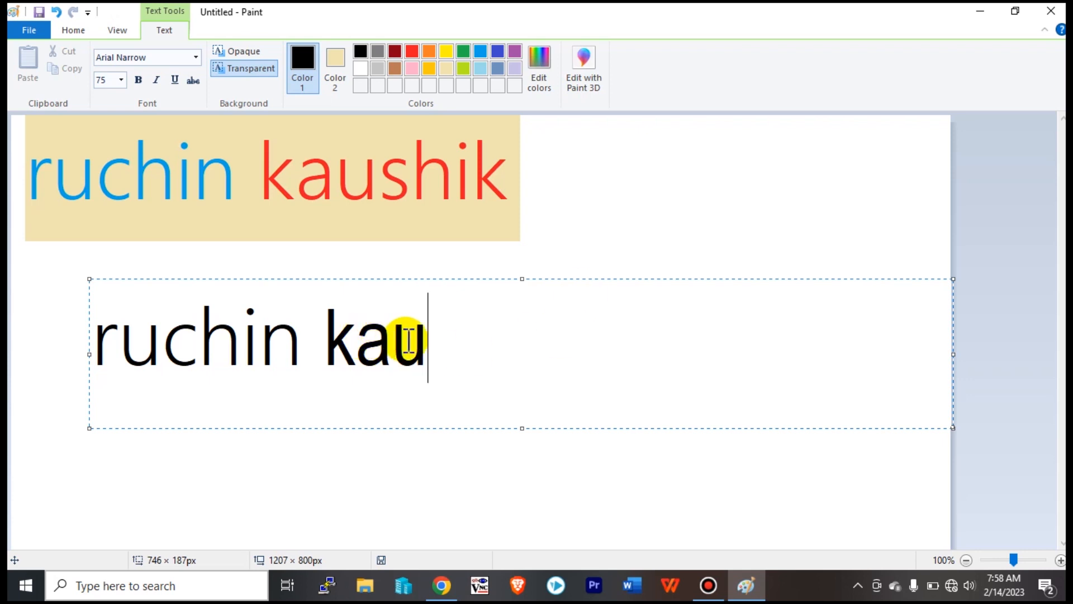
{"action": "left_click", "coordinate": [352, 339]}
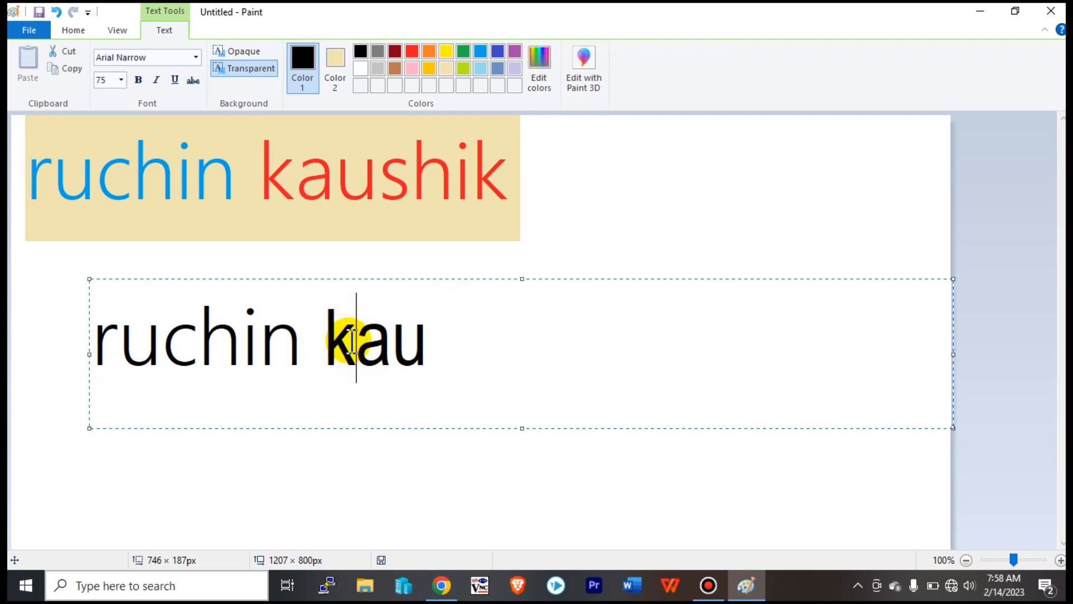
{"action": "key", "text": "BackSpace"}
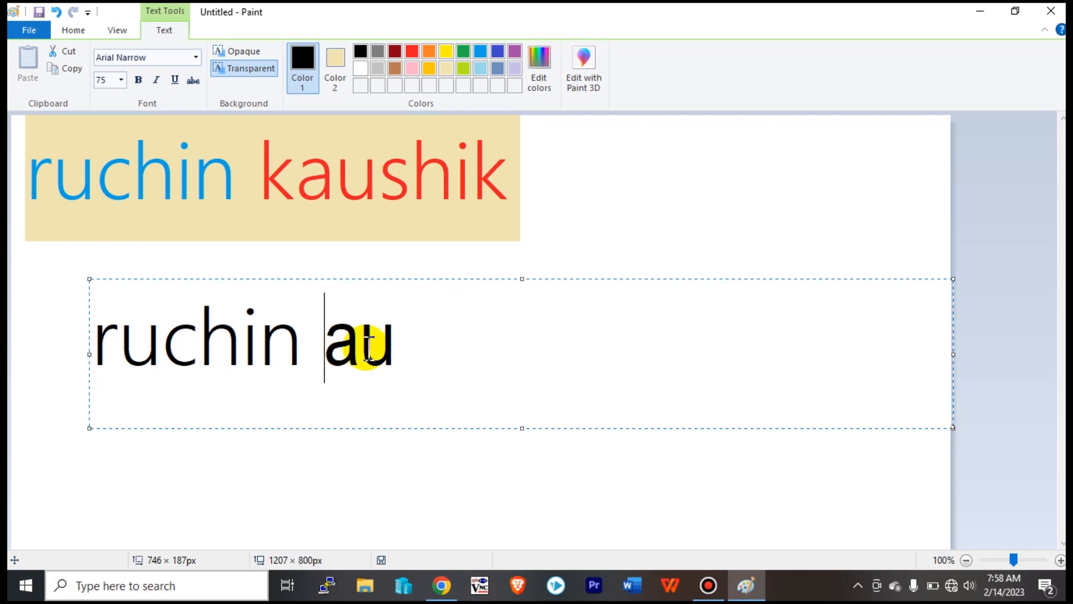
{"action": "left_click_drag", "start_coordinate": [410, 342], "coordinate": [334, 349]}
{"action": "key", "text": "BackSpace"}
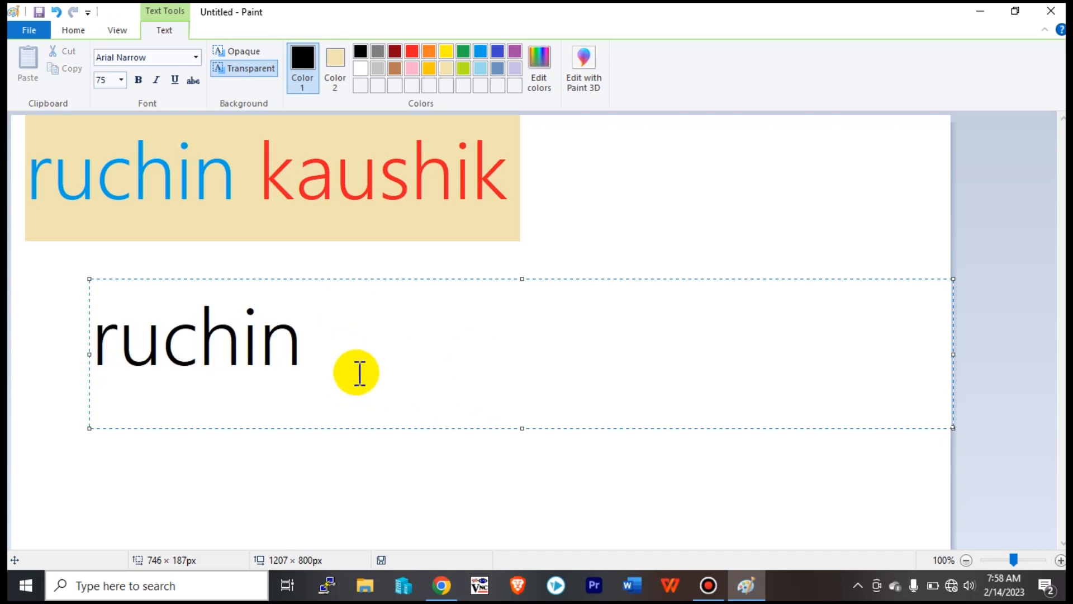
{"action": "type", "text": "kaushik"}
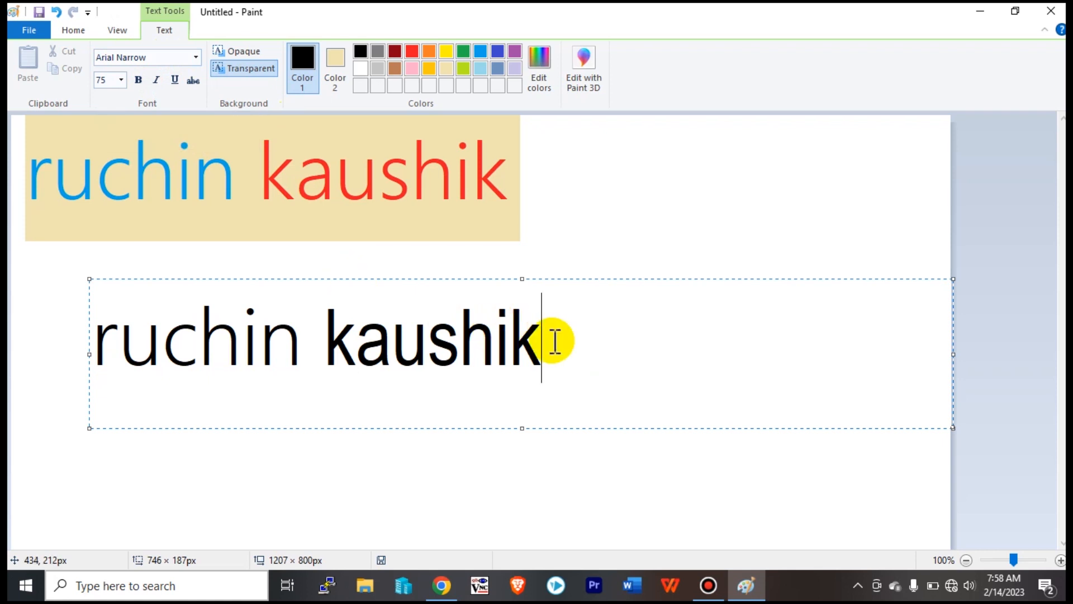
{"action": "left_click_drag", "start_coordinate": [555, 341], "coordinate": [88, 352]}
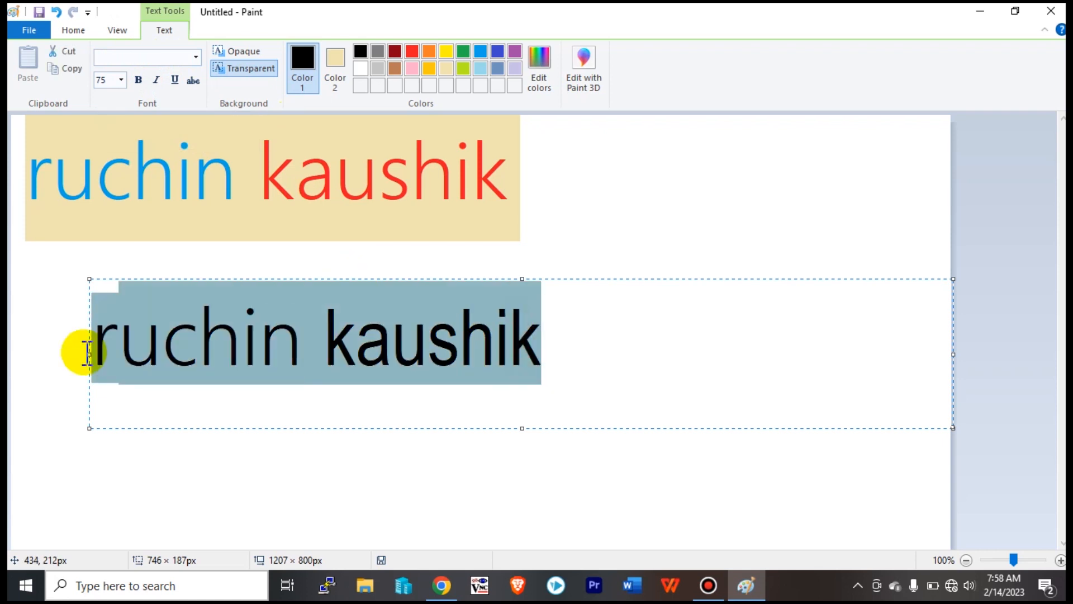
{"action": "left_click", "coordinate": [199, 56]}
{"action": "left_click", "coordinate": [175, 108]}
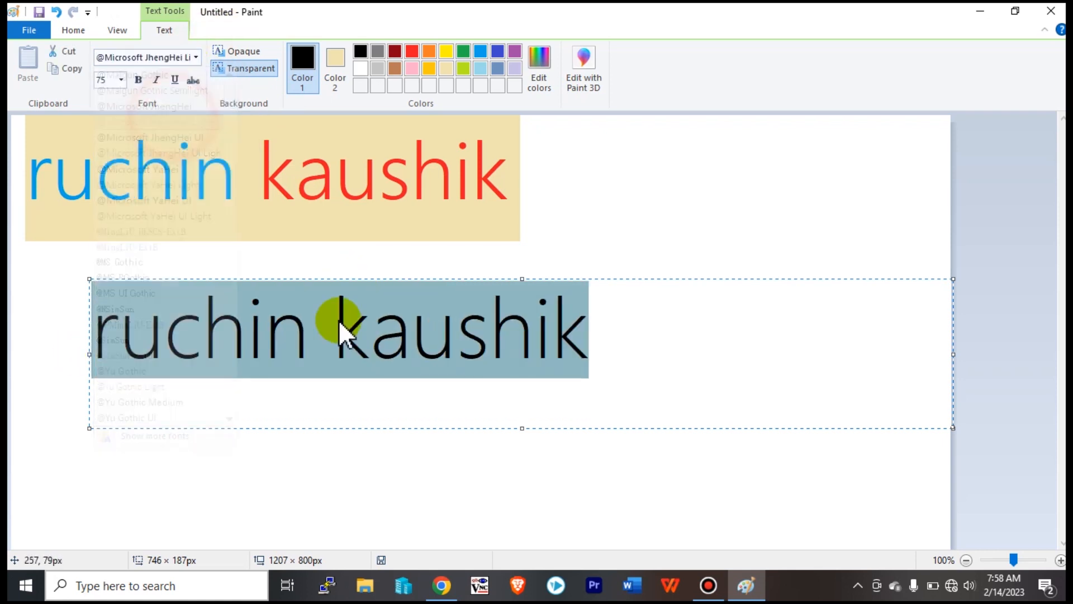
{"action": "left_click", "coordinate": [652, 384]}
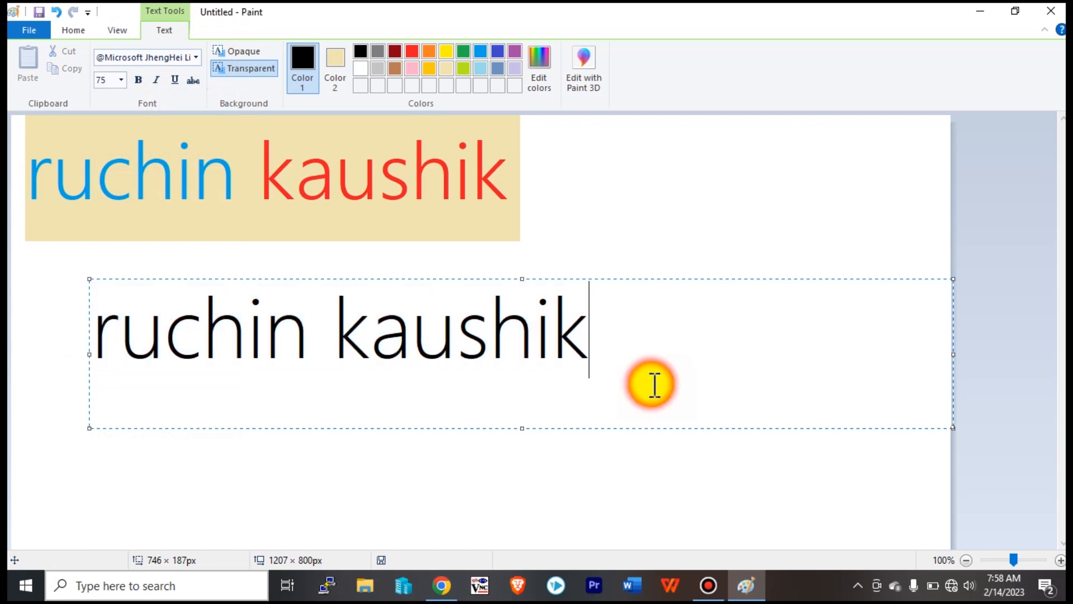
{"action": "left_click_drag", "start_coordinate": [483, 352], "coordinate": [219, 345]}
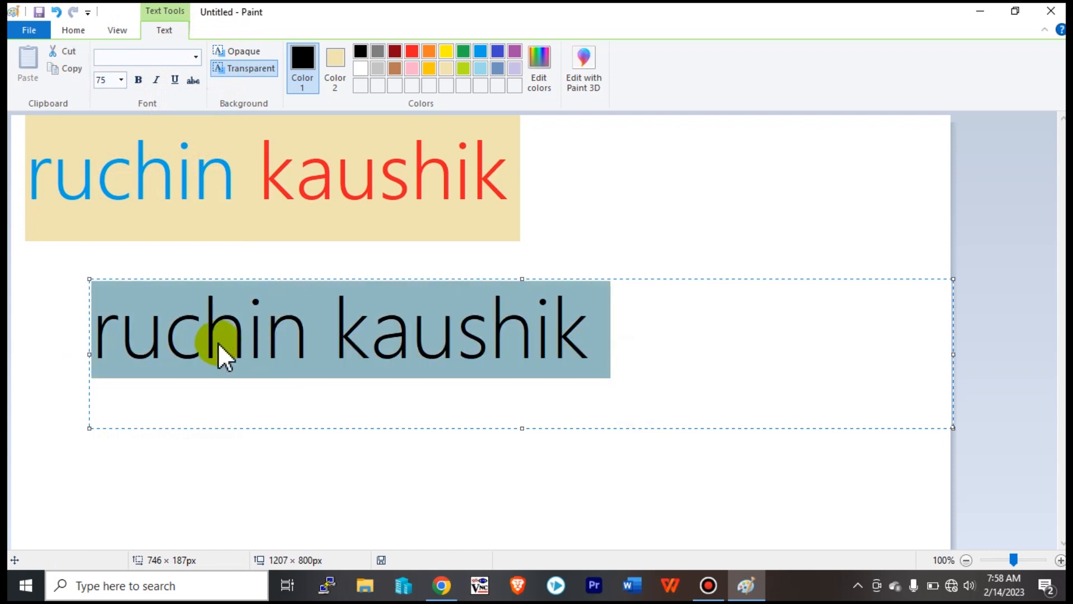
{"action": "left_click", "coordinate": [193, 59]}
{"action": "left_click", "coordinate": [150, 183]}
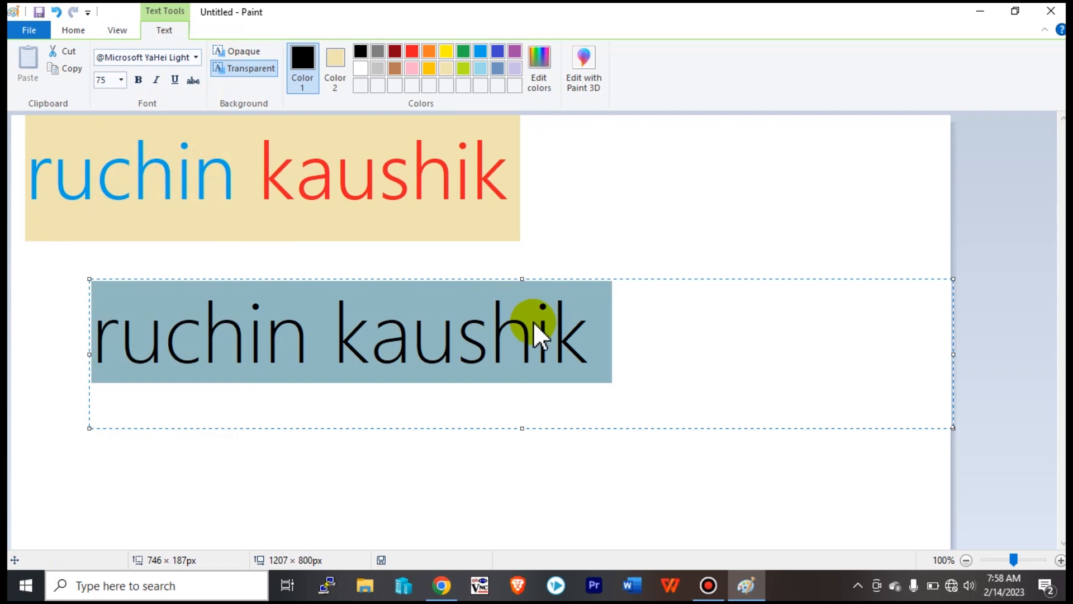
{"action": "left_click", "coordinate": [636, 312]}
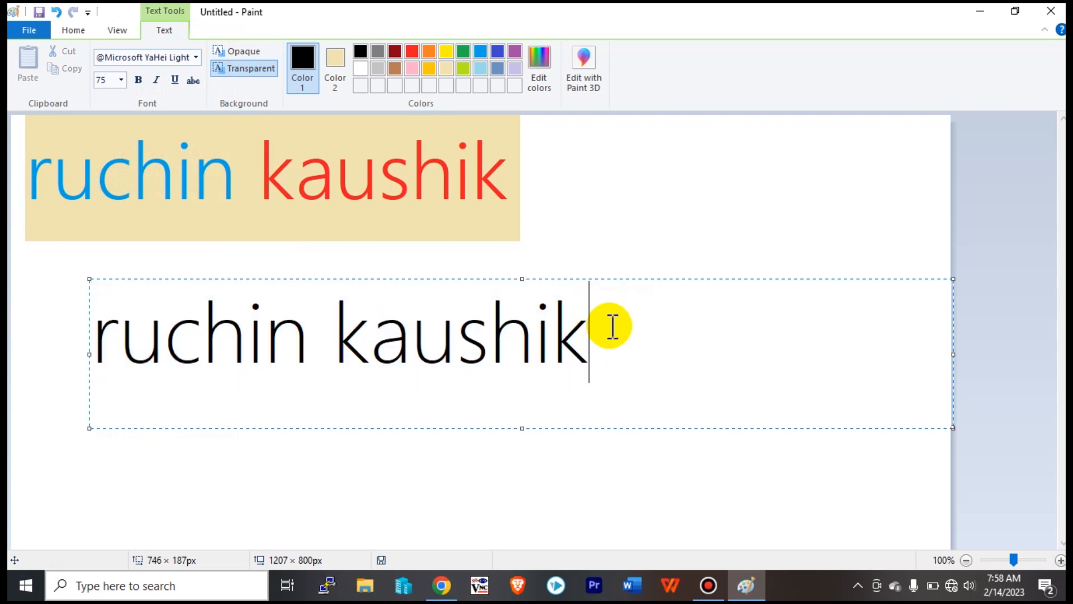
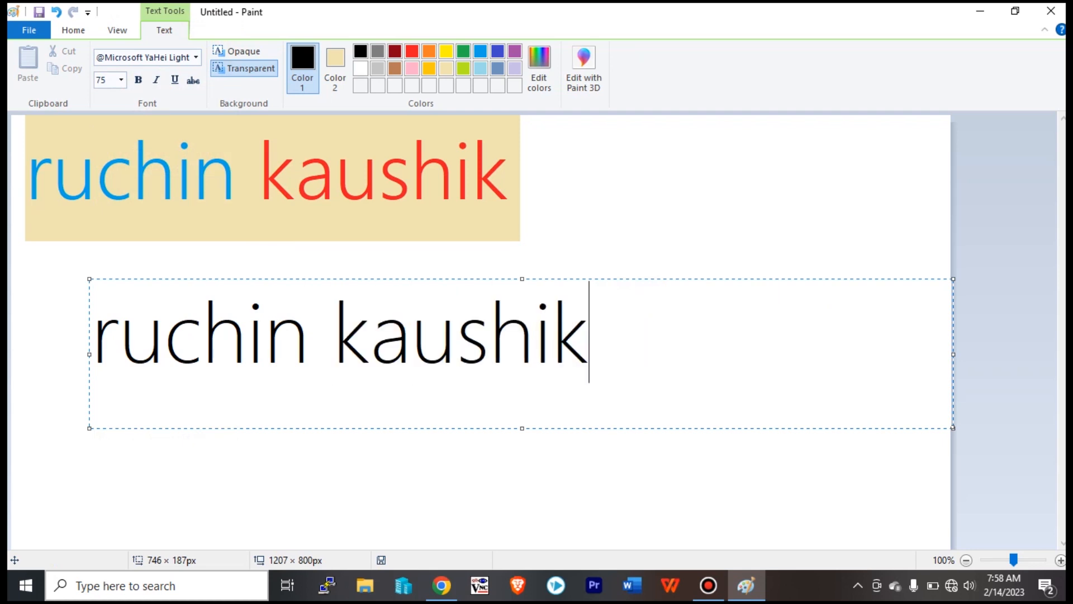
Select just the letters kaus in kaushik and resize them from 75 to 26 point.
{"action": "left_click_drag", "start_coordinate": [606, 343], "coordinate": [324, 352]}
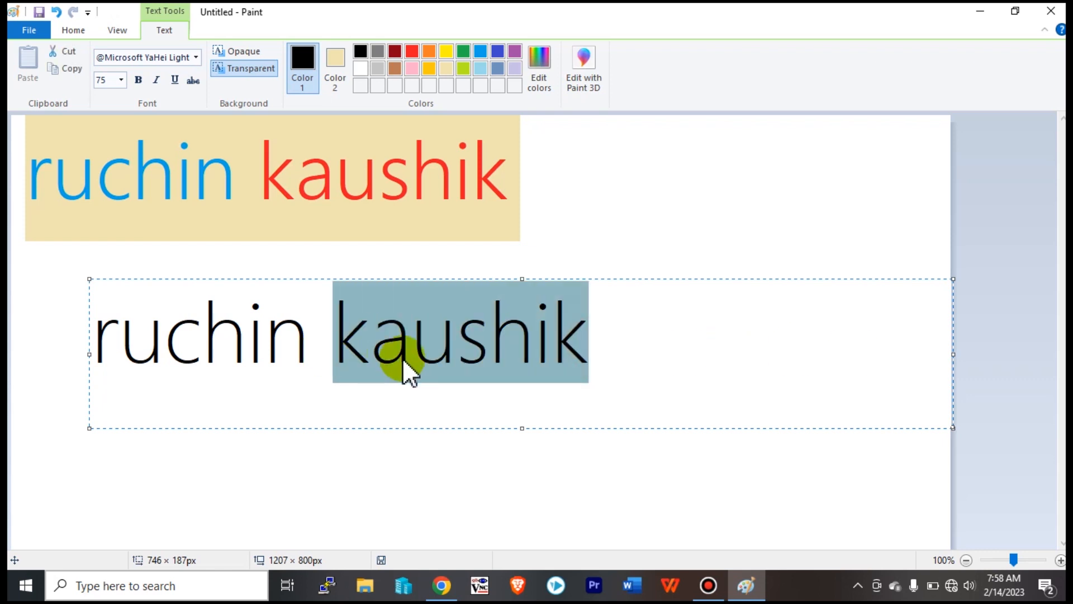
{"action": "left_click", "coordinate": [433, 356]}
{"action": "left_click", "coordinate": [607, 338]}
{"action": "left_click_drag", "start_coordinate": [607, 335], "coordinate": [286, 342]}
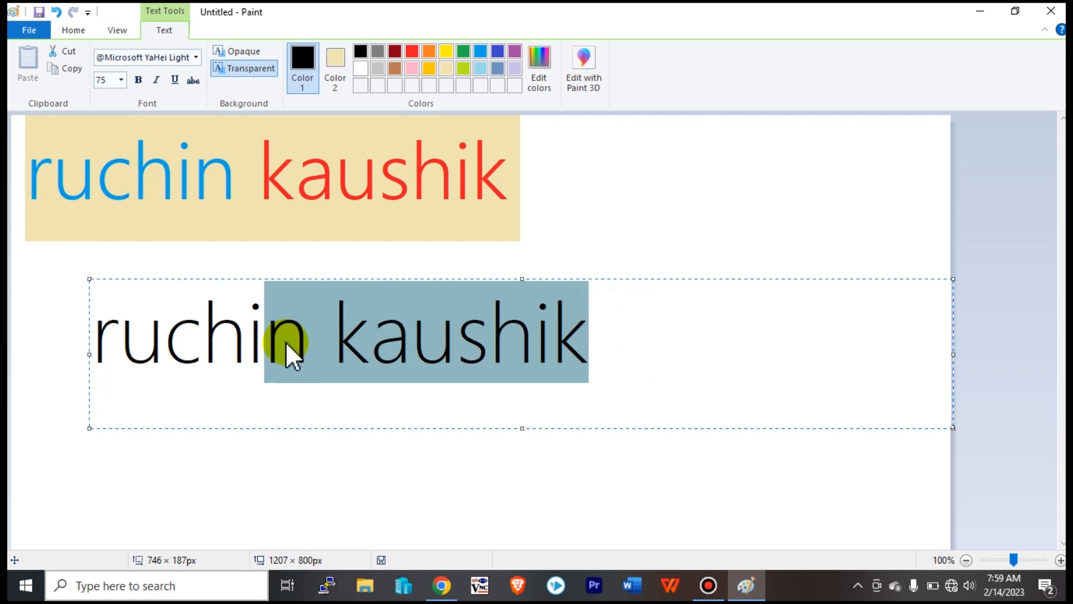
{"action": "left_click", "coordinate": [323, 358]}
{"action": "left_click_drag", "start_coordinate": [656, 362], "coordinate": [65, 337]}
{"action": "left_click", "coordinate": [346, 354]}
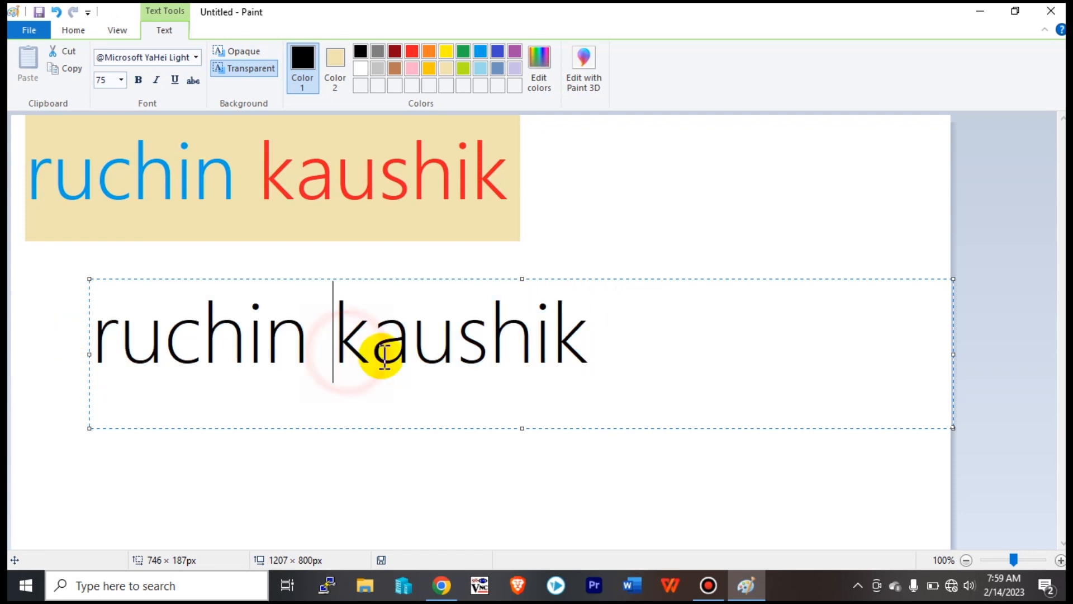
{"action": "left_click_drag", "start_coordinate": [490, 336], "coordinate": [345, 340]}
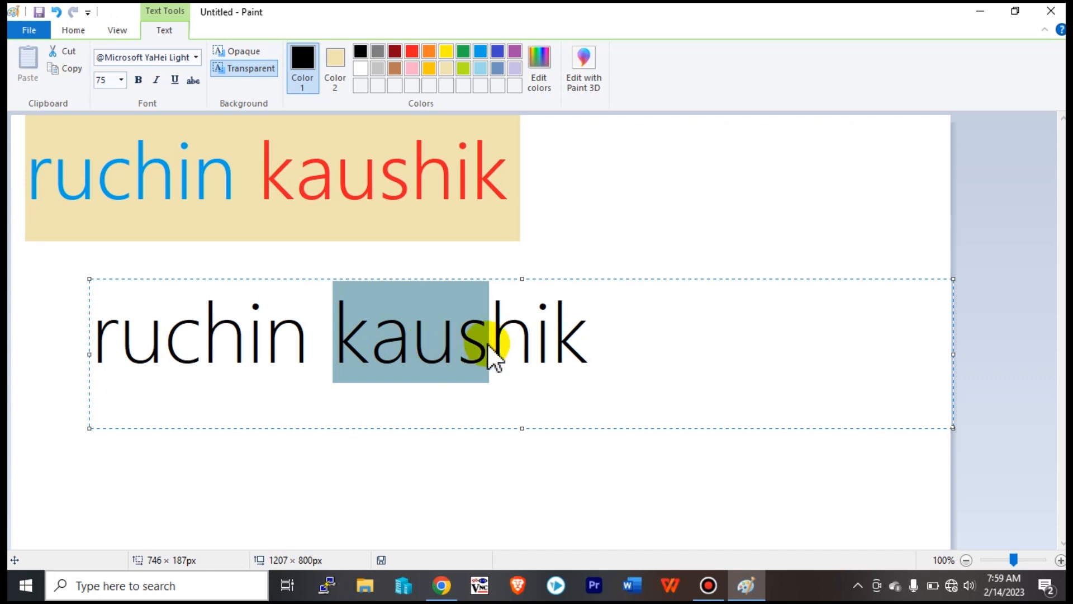
{"action": "left_click", "coordinate": [109, 80]}
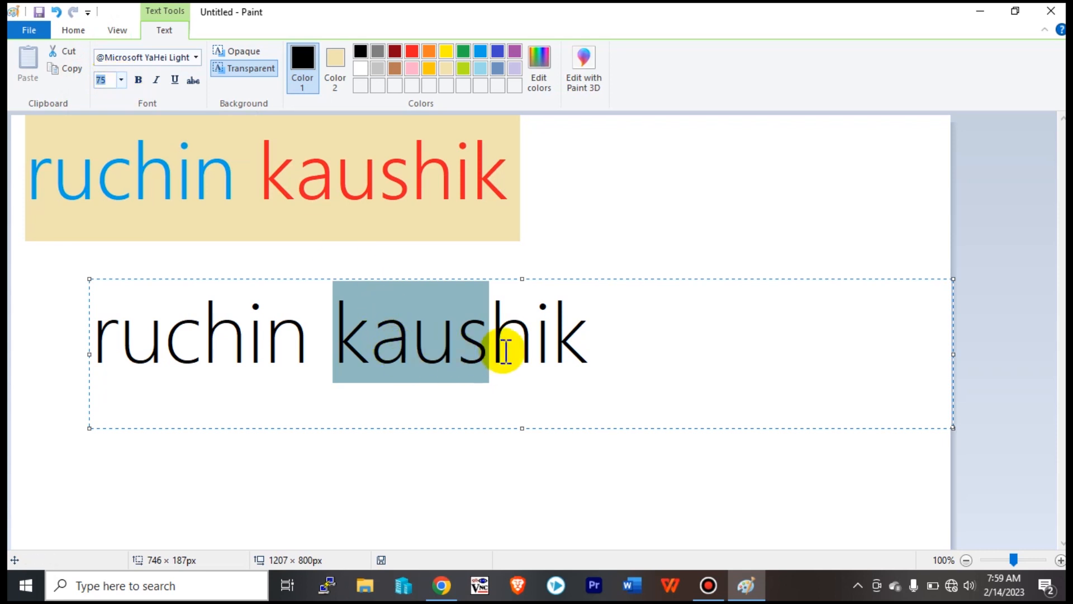
{"action": "left_click", "coordinate": [121, 80]}
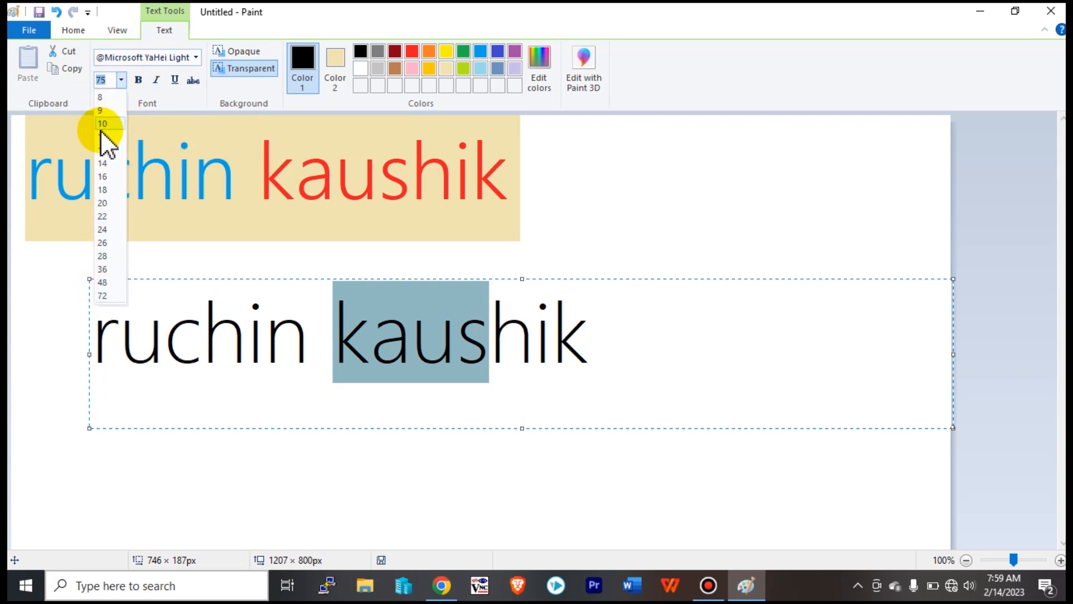
{"action": "left_click", "coordinate": [102, 243]}
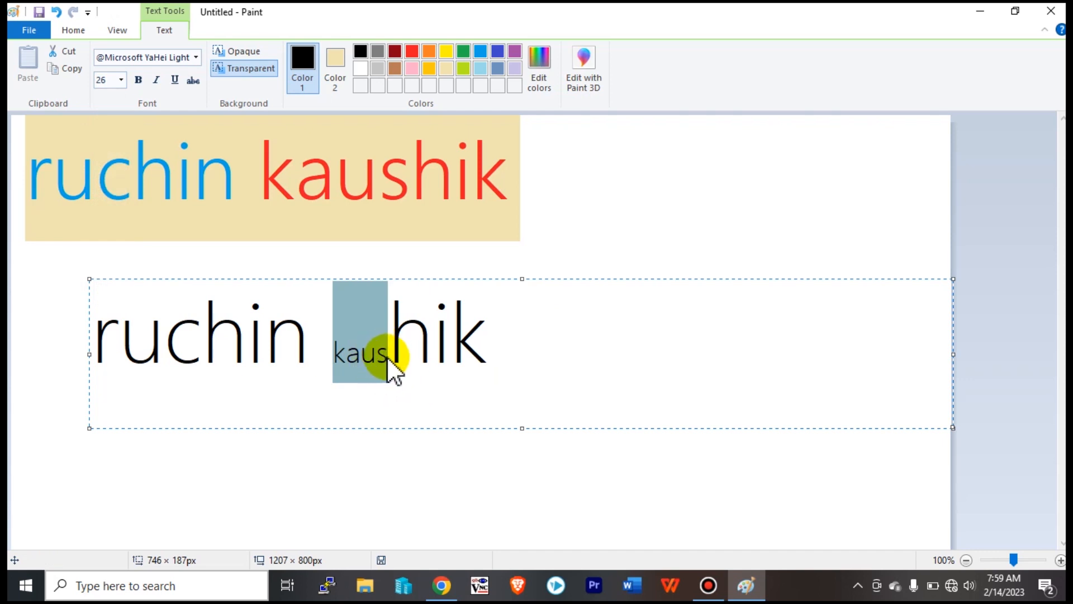
{"action": "left_click", "coordinate": [406, 329]}
Reselect the small 26-point letters kaus and bring up the font size list again.
{"action": "left_click", "coordinate": [432, 330]}
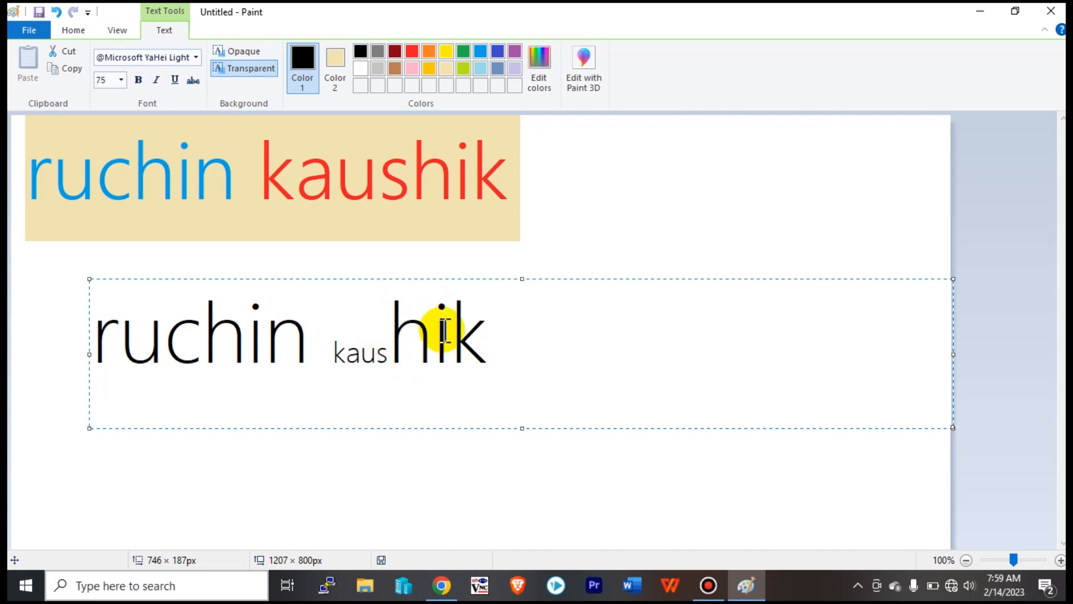
{"action": "left_click", "coordinate": [479, 327]}
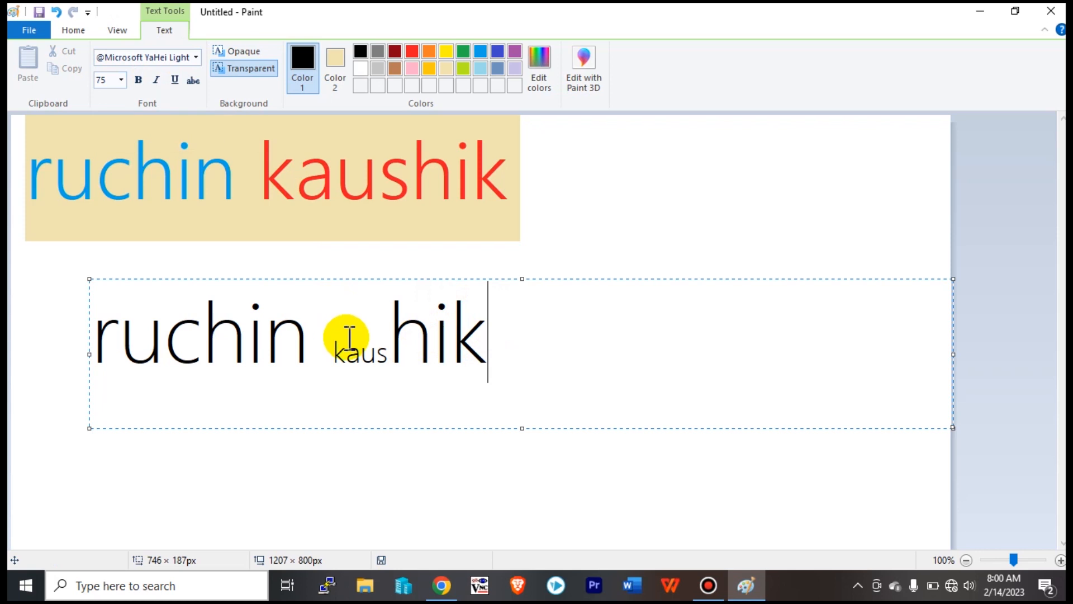
{"action": "left_click", "coordinate": [353, 353]}
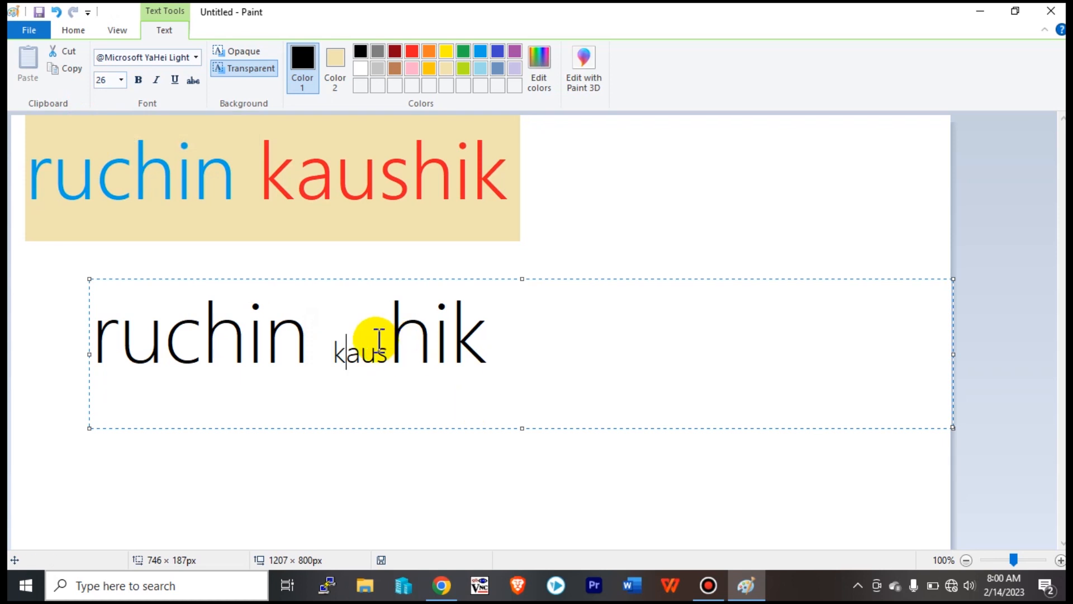
{"action": "left_click_drag", "start_coordinate": [387, 352], "coordinate": [328, 351]}
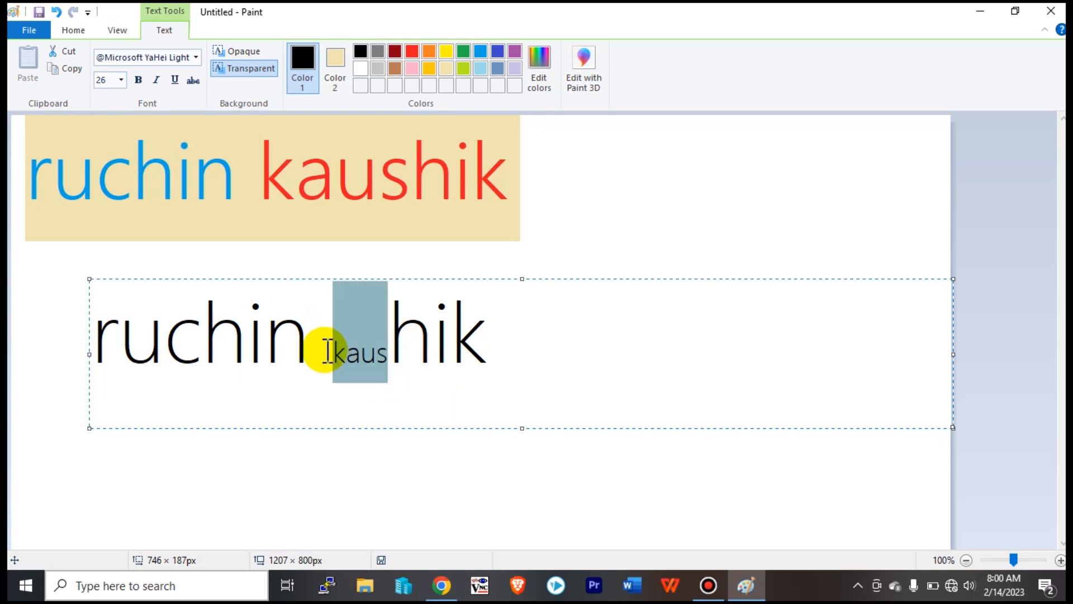
{"action": "left_click", "coordinate": [120, 80]}
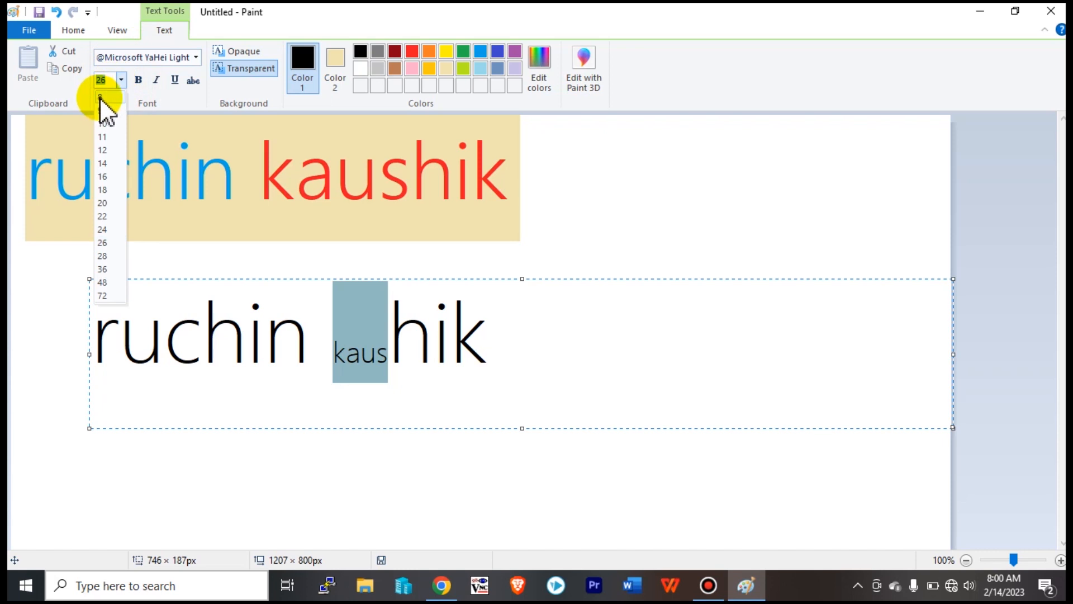
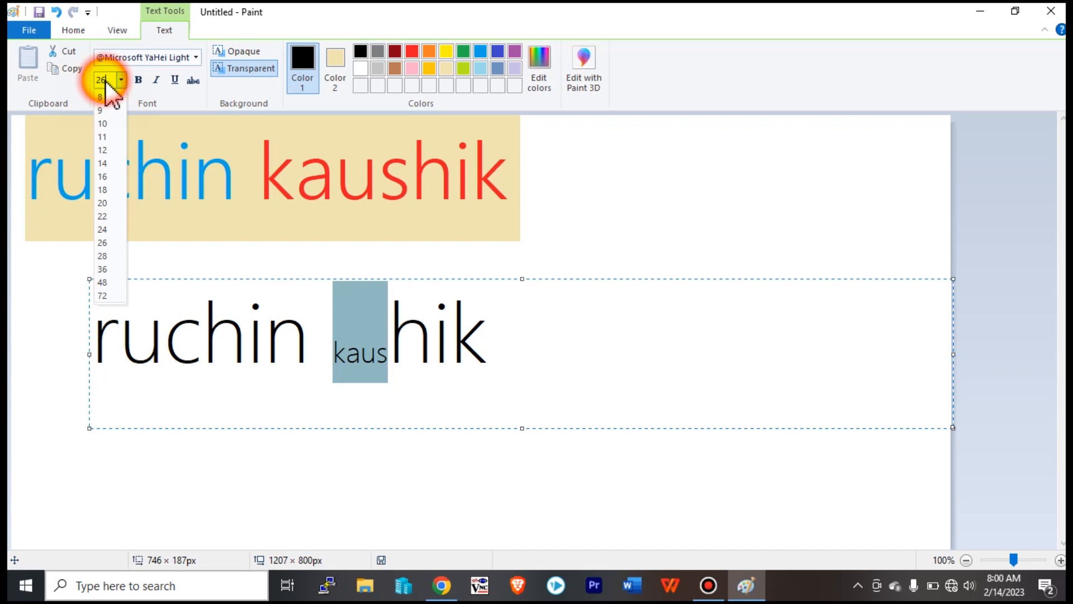
Enlarge the selected letters kaus to 100 point.
{"action": "left_click", "coordinate": [153, 94]}
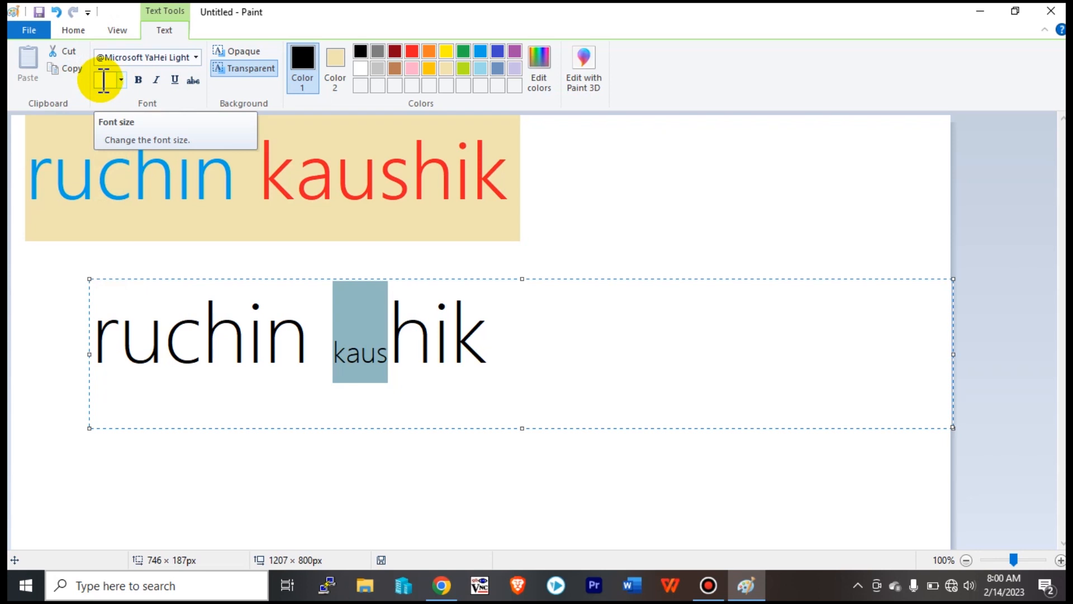
{"action": "type", "text": "100"}
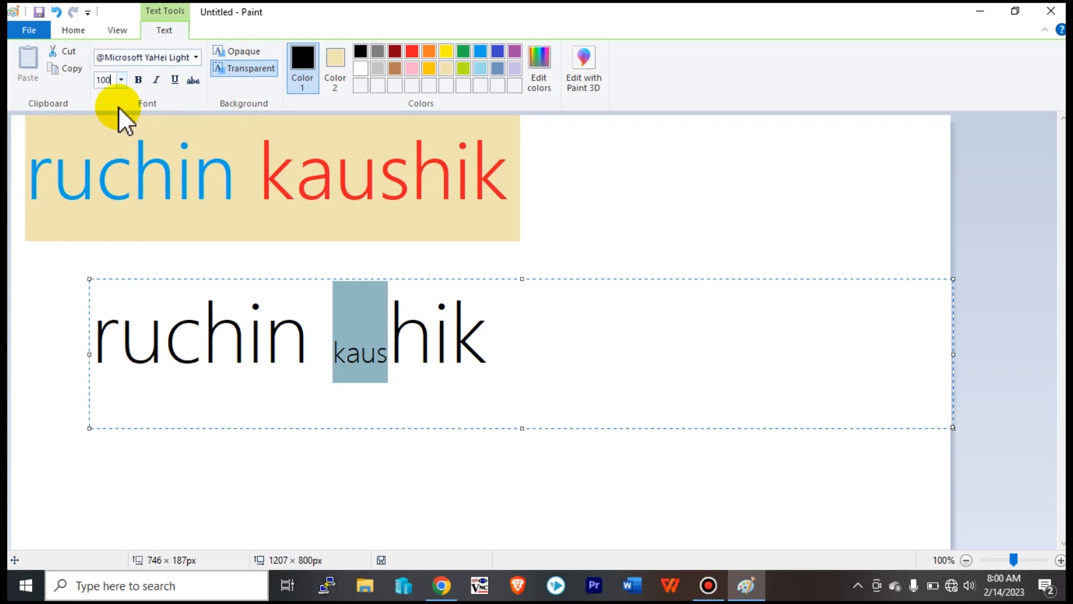
{"action": "key", "text": "Return"}
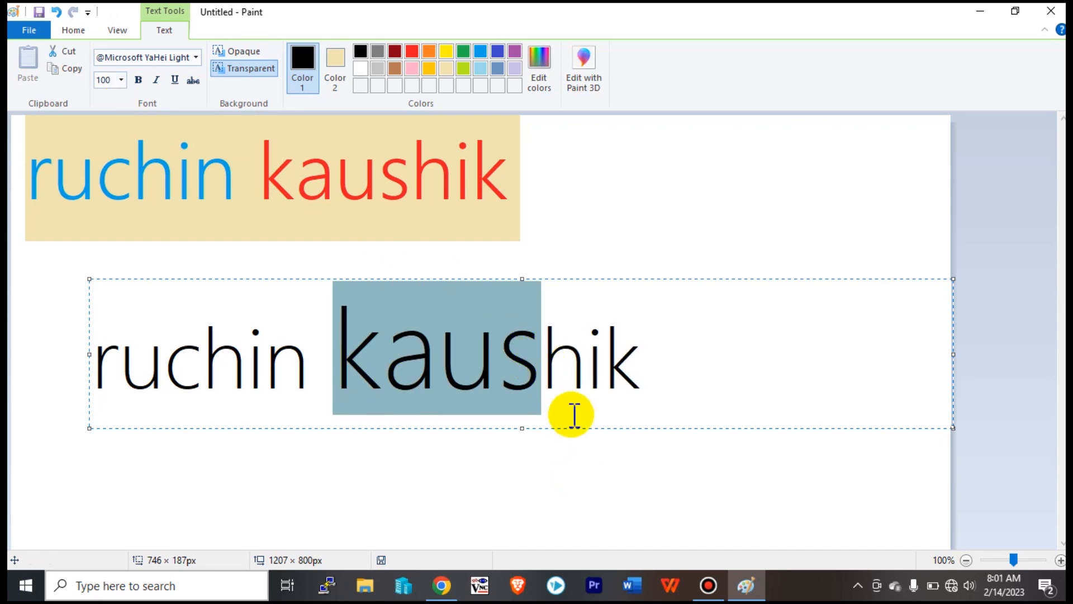
Reselect kaus, then most of the line, to check the letter sizes.
{"action": "left_click", "coordinate": [539, 369]}
{"action": "left_click_drag", "start_coordinate": [538, 365], "coordinate": [349, 355]}
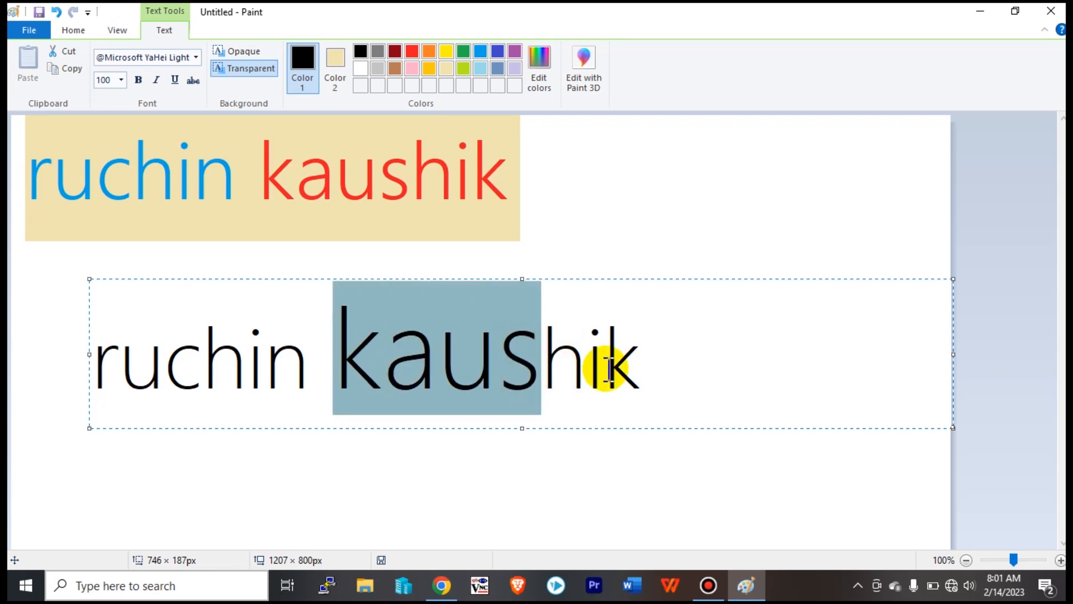
{"action": "left_click", "coordinate": [607, 369]}
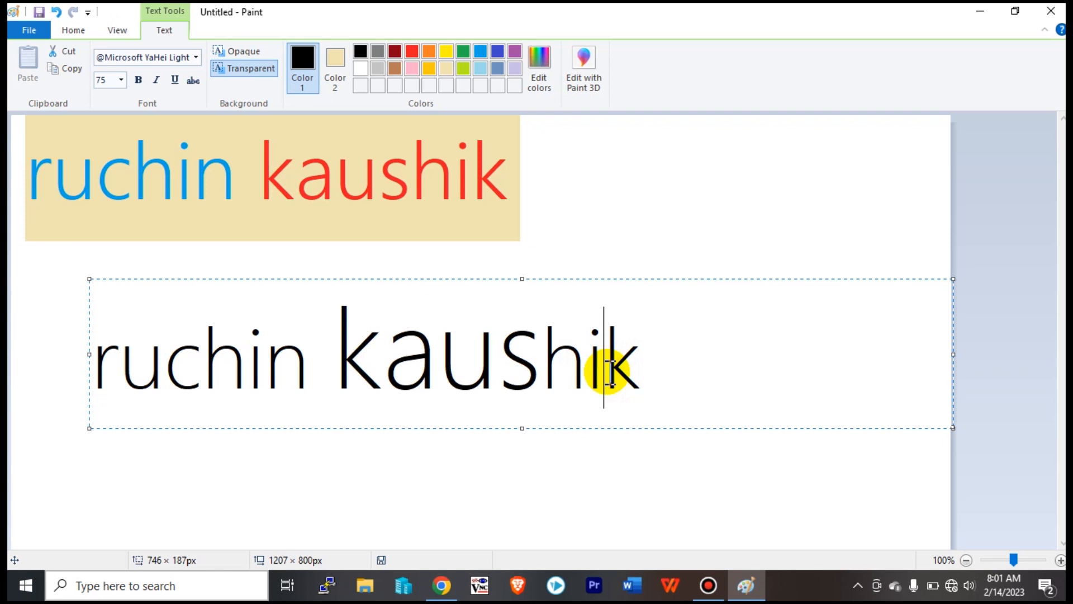
{"action": "left_click", "coordinate": [653, 379]}
{"action": "left_click_drag", "start_coordinate": [653, 379], "coordinate": [86, 348]}
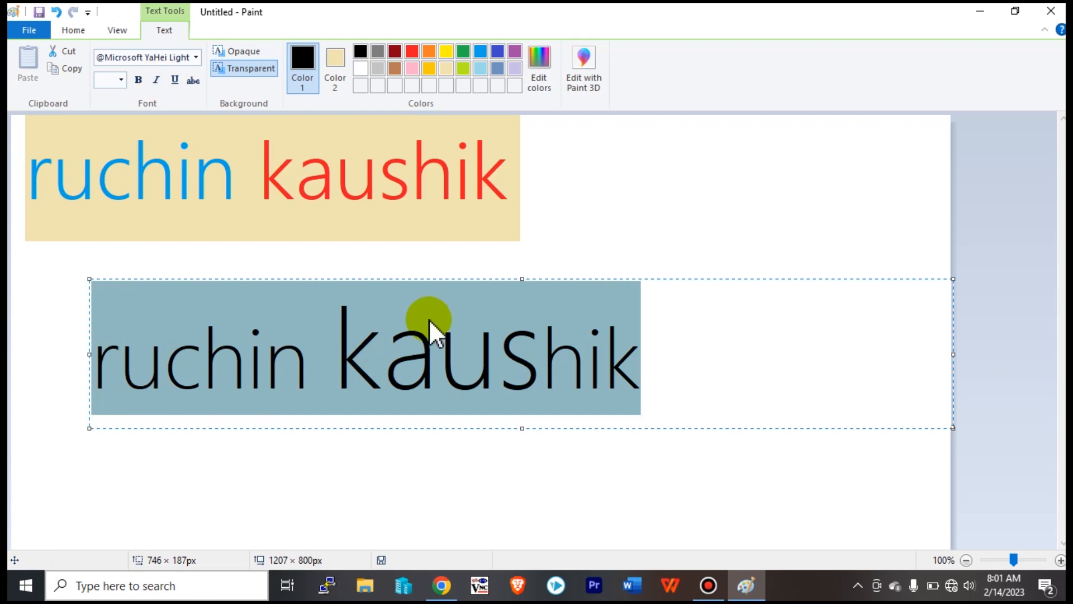
{"action": "left_click", "coordinate": [419, 369]}
{"action": "left_click_drag", "start_coordinate": [335, 357], "coordinate": [498, 360]}
{"action": "left_click", "coordinate": [567, 364]}
{"action": "left_click_drag", "start_coordinate": [640, 363], "coordinate": [36, 366]}
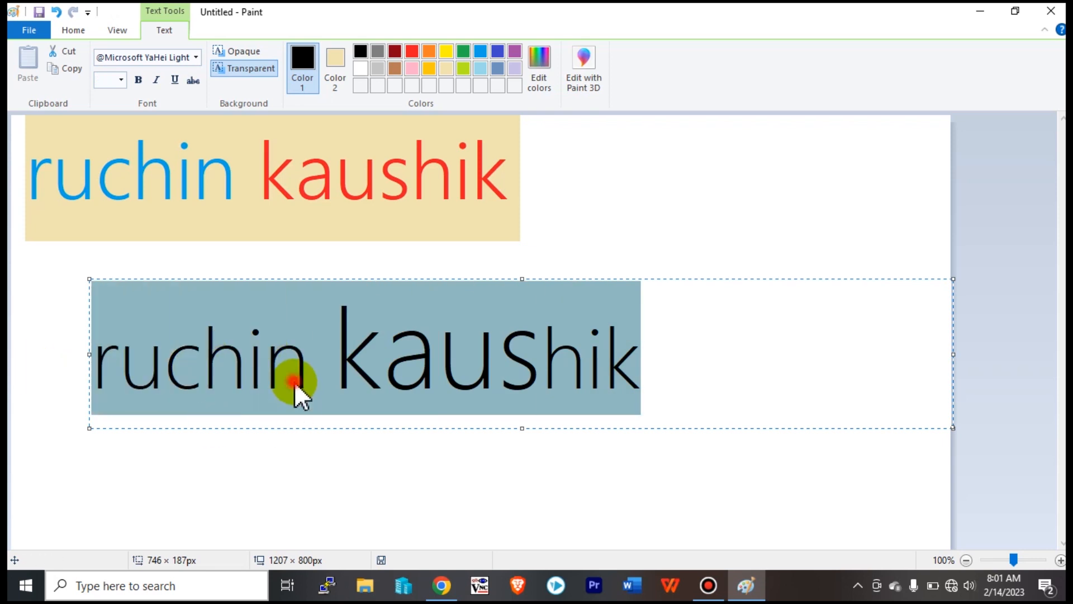
{"action": "left_click", "coordinate": [324, 364]}
{"action": "left_click_drag", "start_coordinate": [324, 365], "coordinate": [82, 371]}
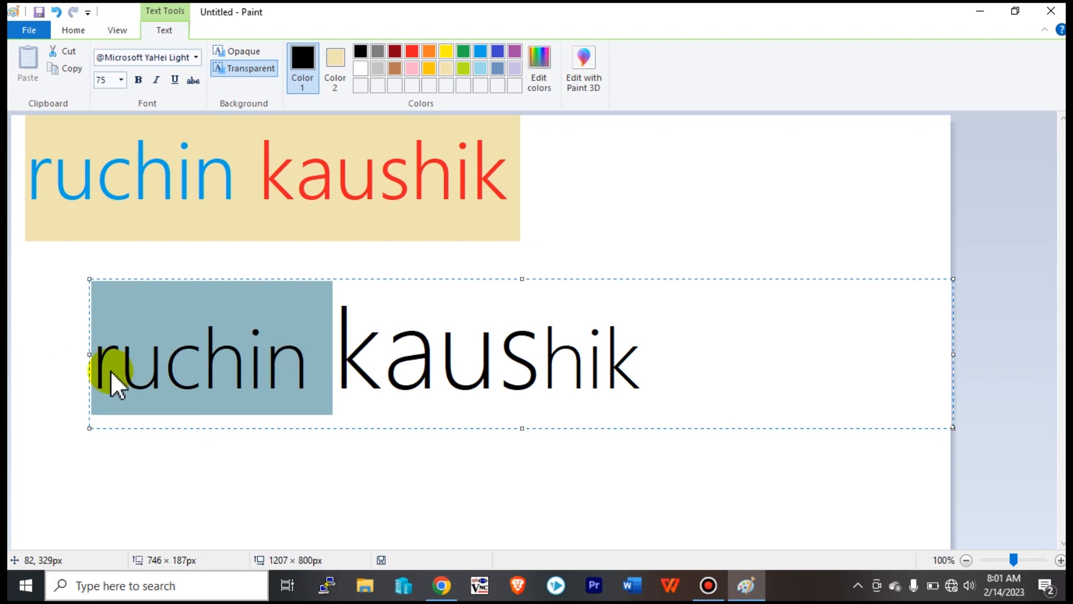
{"action": "left_click", "coordinate": [339, 364]}
{"action": "left_click_drag", "start_coordinate": [339, 365], "coordinate": [532, 368]}
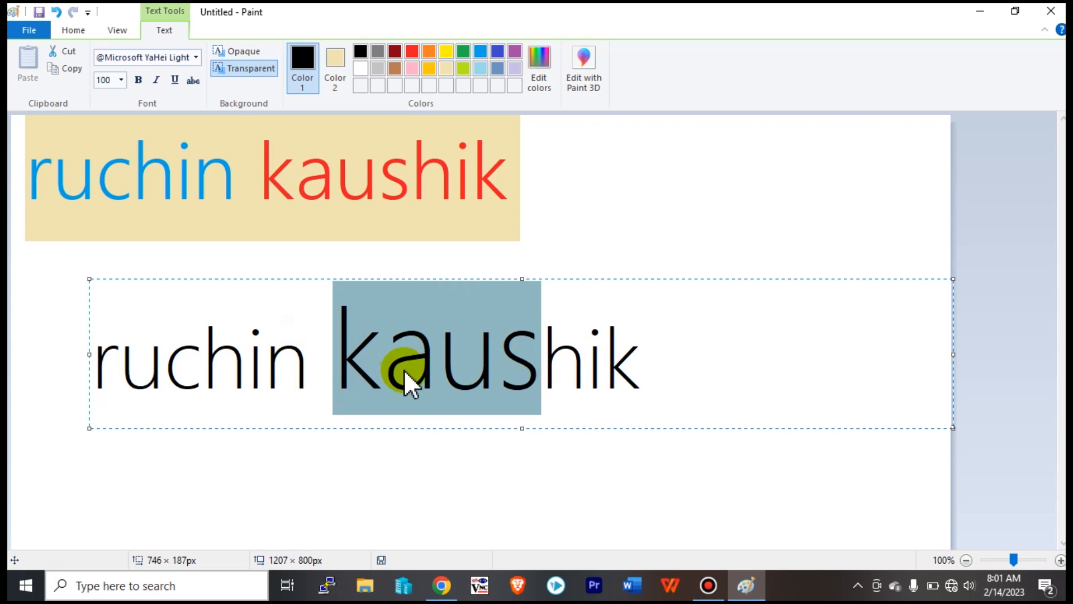
{"action": "left_click_drag", "start_coordinate": [308, 364], "coordinate": [80, 347]}
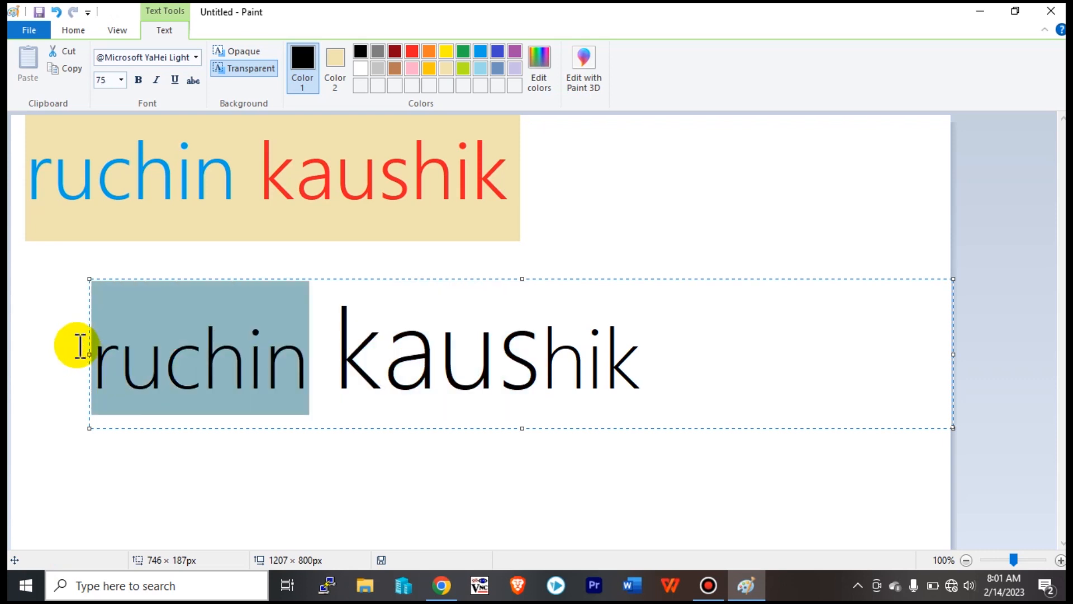
{"action": "left_click", "coordinate": [328, 364]}
{"action": "left_click_drag", "start_coordinate": [330, 366], "coordinate": [72, 364]}
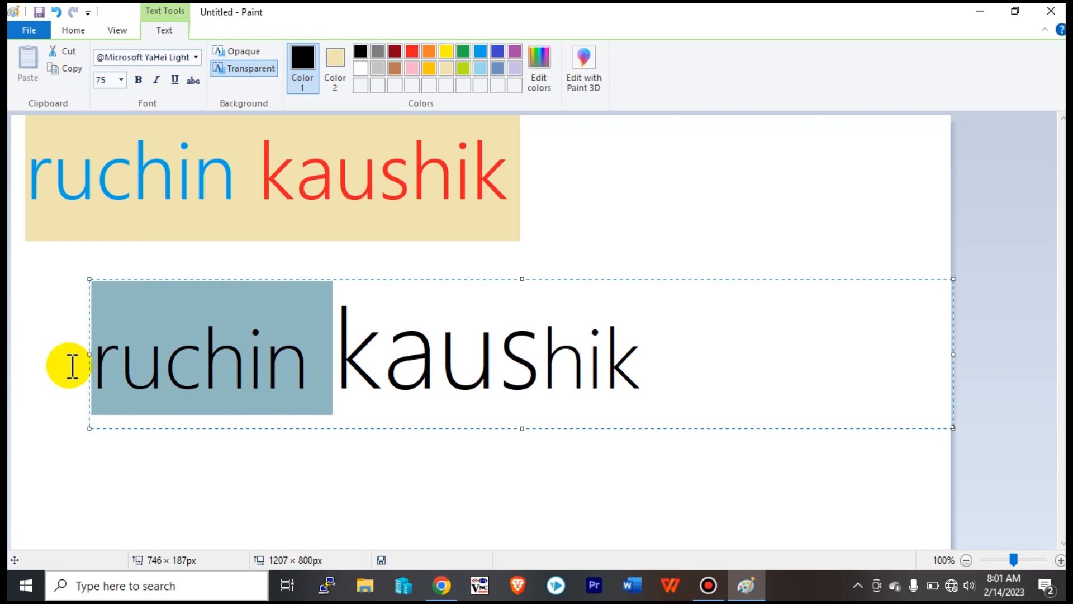
{"action": "left_click", "coordinate": [327, 366]}
{"action": "left_click_drag", "start_coordinate": [312, 360], "coordinate": [68, 338]}
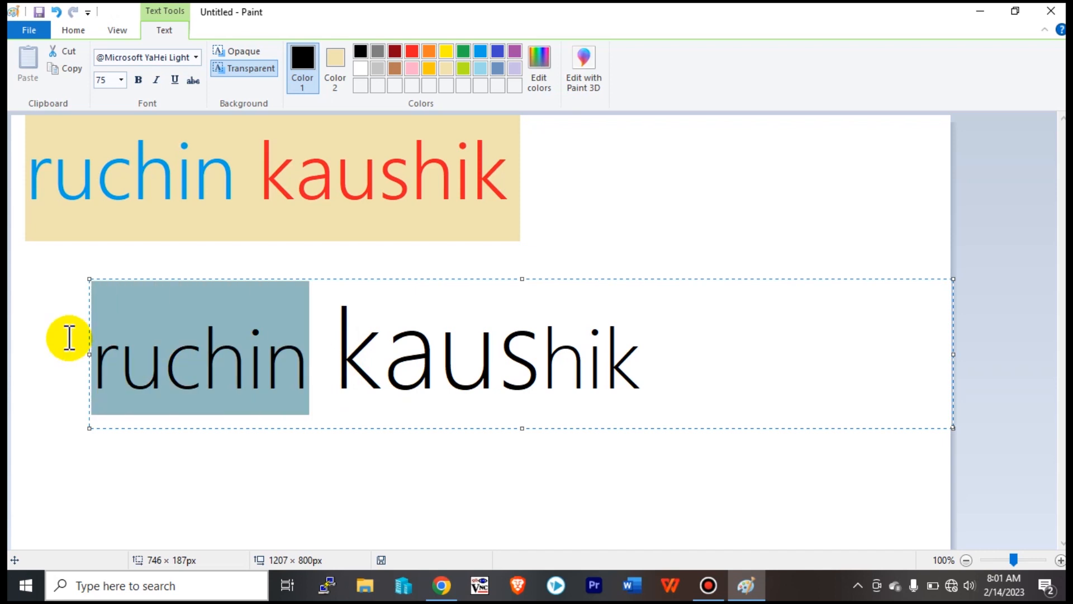
{"action": "left_click", "coordinate": [450, 357]}
{"action": "left_click_drag", "start_coordinate": [542, 360], "coordinate": [343, 369]}
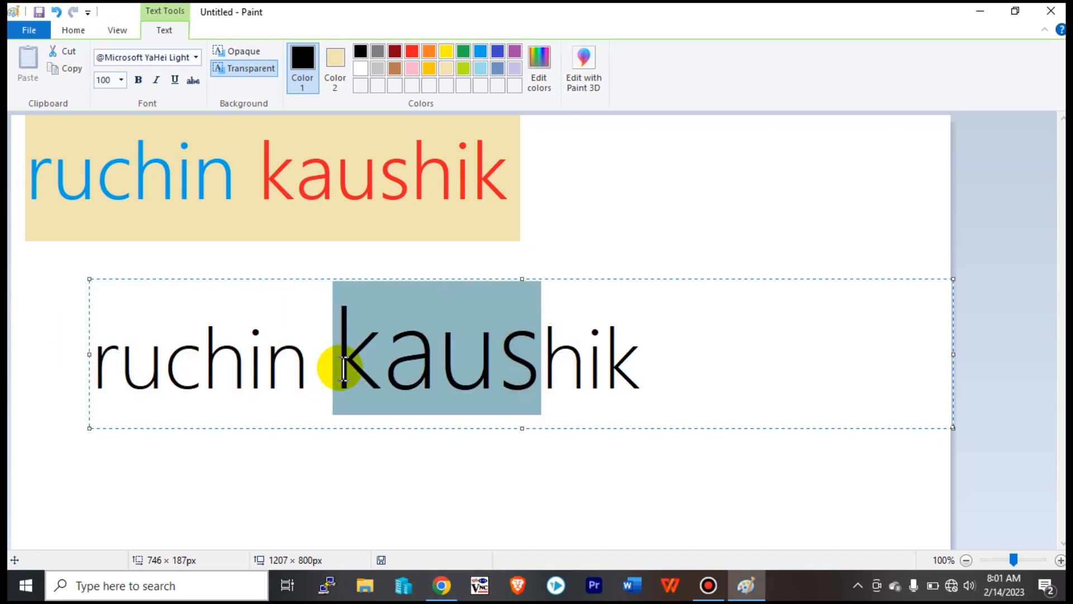
{"action": "left_click", "coordinate": [360, 369]}
{"action": "left_click_drag", "start_coordinate": [319, 360], "coordinate": [55, 354]}
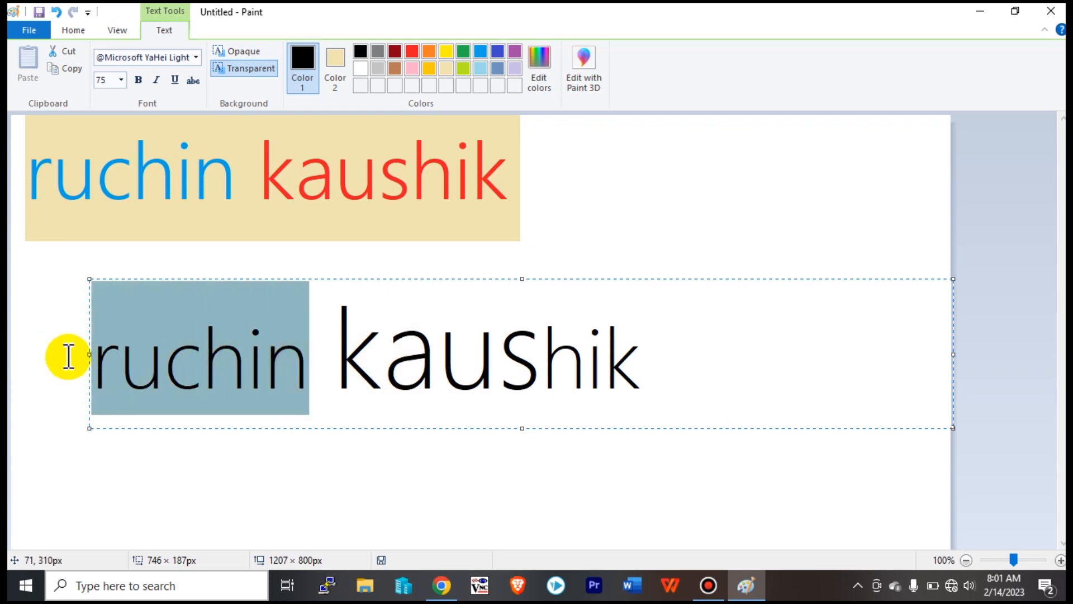
{"action": "left_click", "coordinate": [138, 80]}
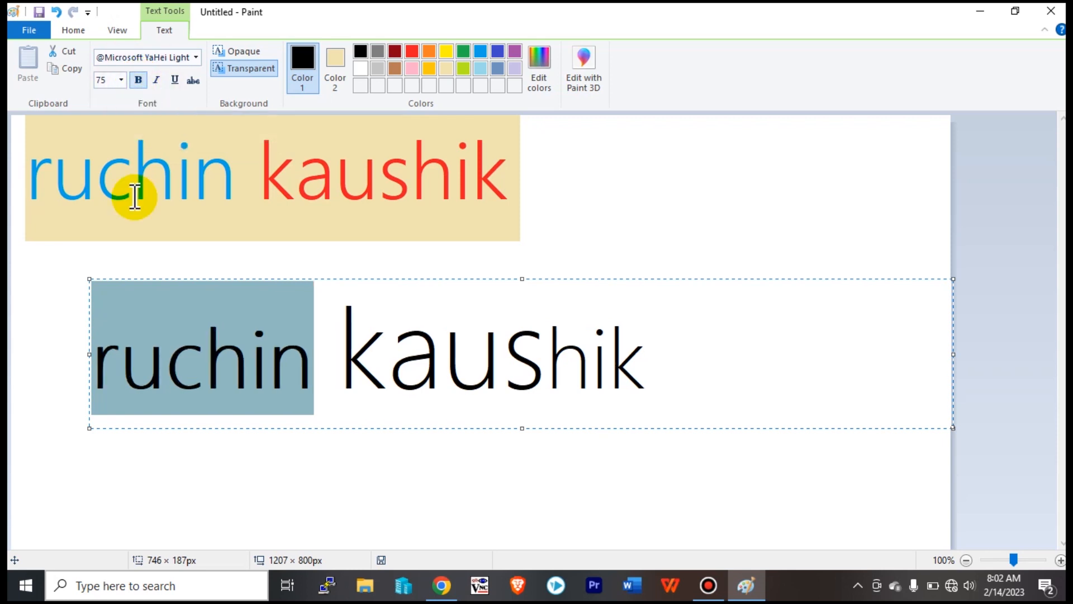
{"action": "left_click", "coordinate": [324, 350]}
{"action": "left_click_drag", "start_coordinate": [322, 352], "coordinate": [67, 347]}
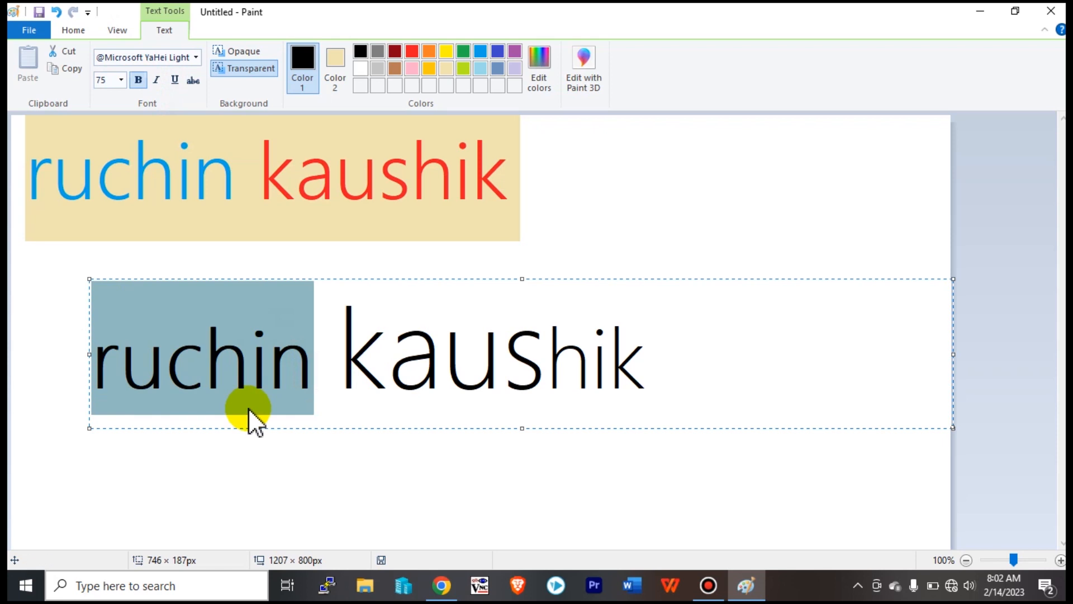
{"action": "left_click", "coordinate": [137, 80]}
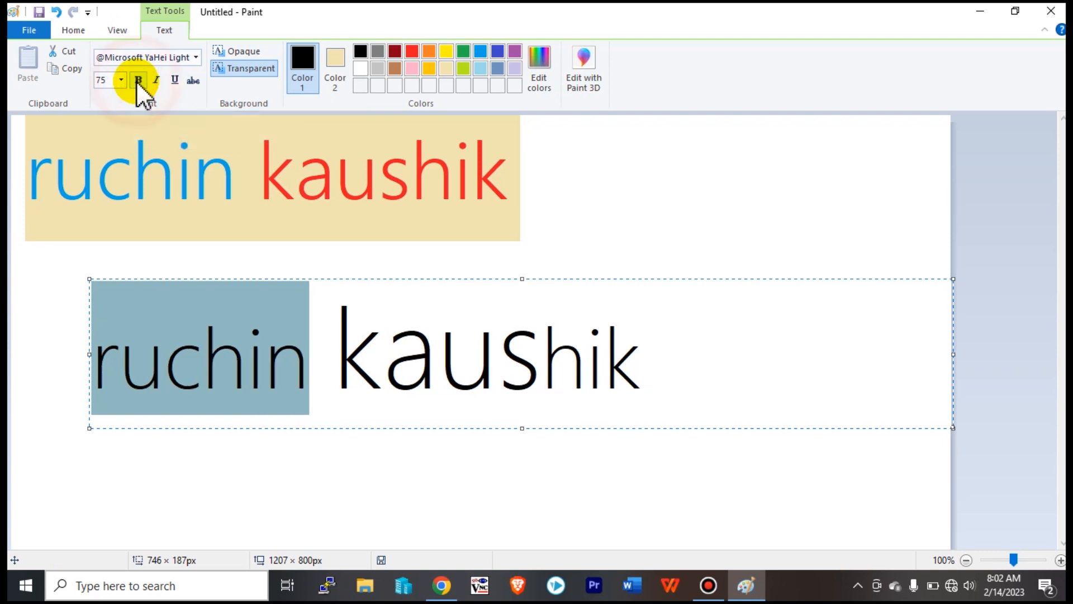
{"action": "left_click", "coordinate": [302, 377]}
{"action": "left_click_drag", "start_coordinate": [305, 377], "coordinate": [58, 331]}
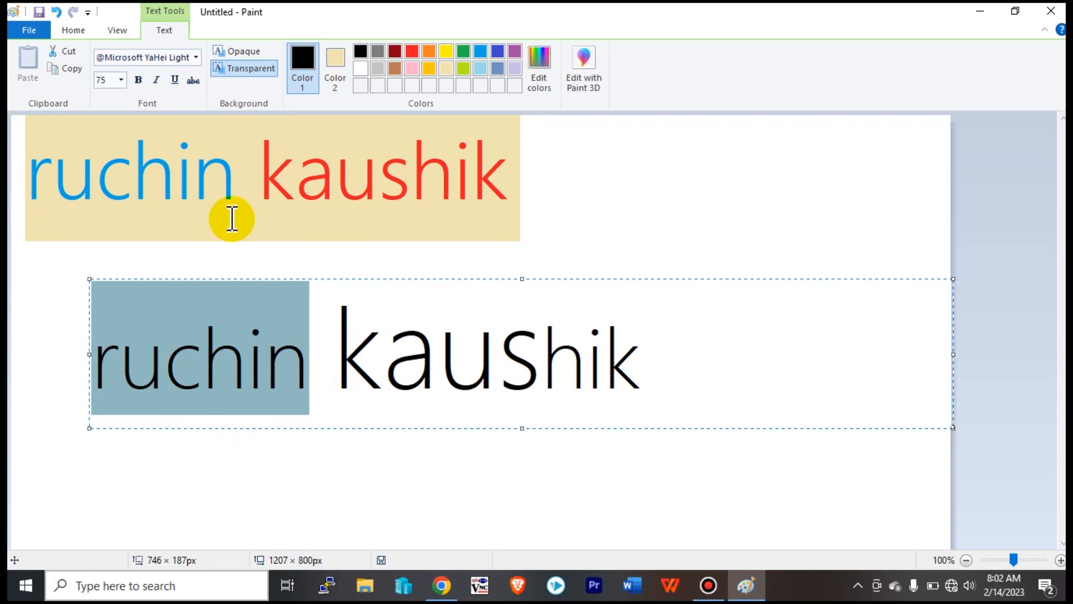
{"action": "left_click", "coordinate": [138, 80]}
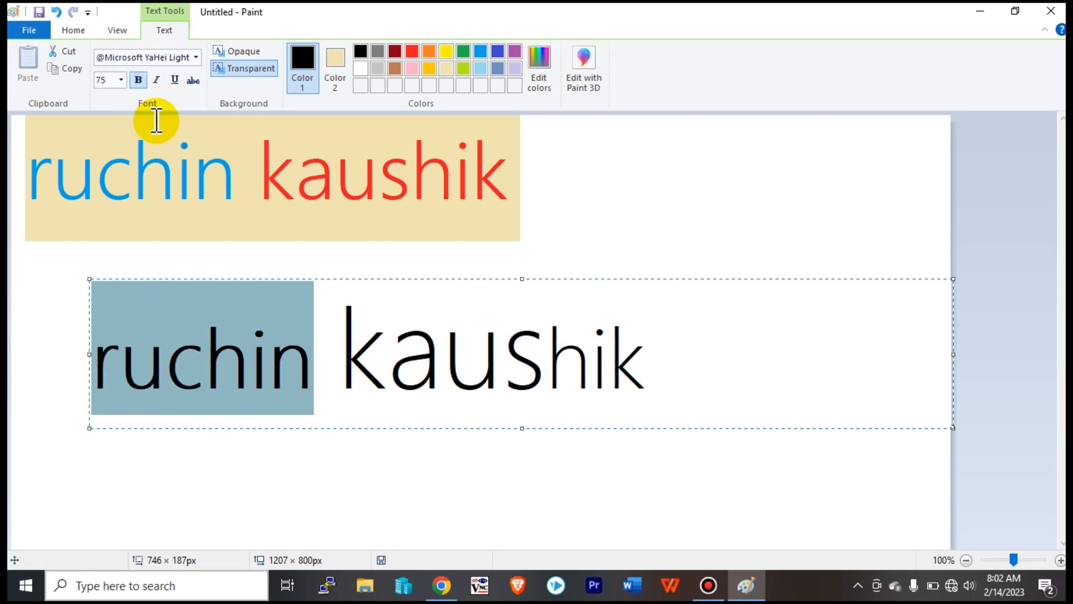
{"action": "left_click", "coordinate": [138, 80]}
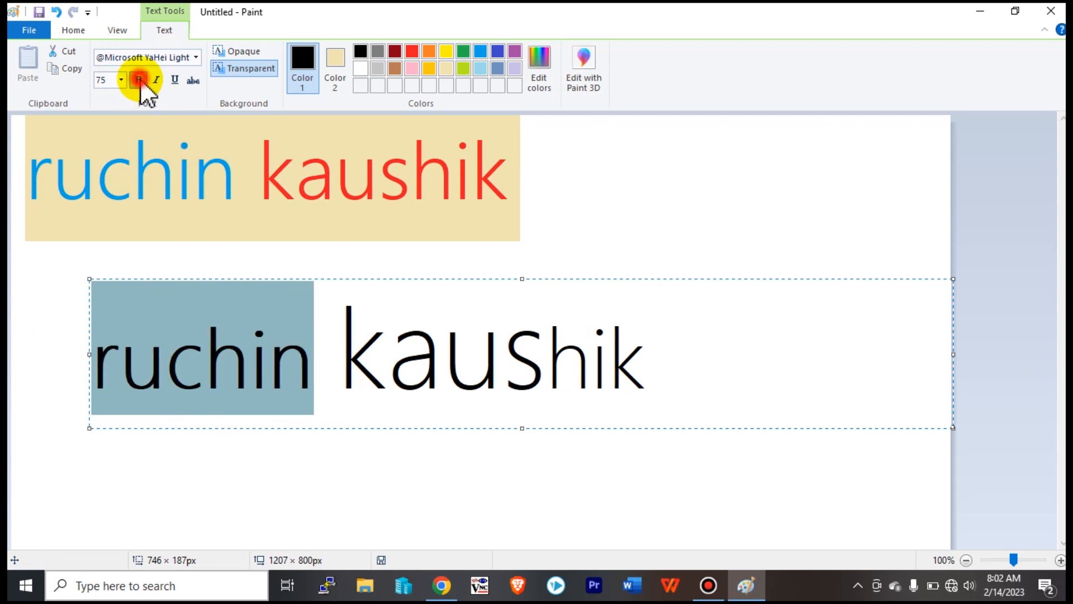
{"action": "left_click", "coordinate": [297, 375]}
{"action": "left_click_drag", "start_coordinate": [649, 355], "coordinate": [69, 331]}
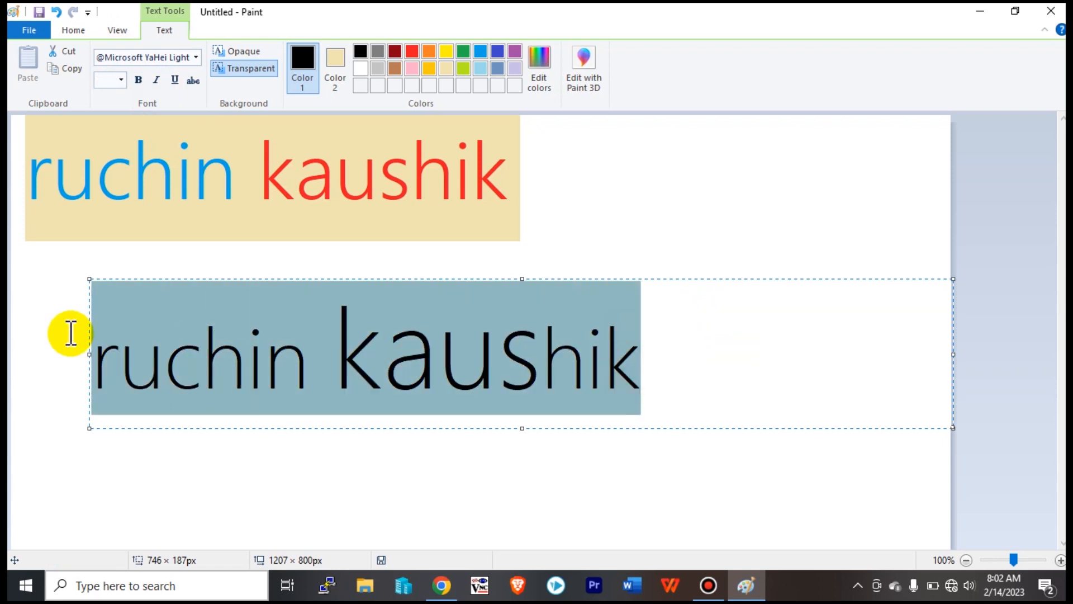
{"action": "left_click", "coordinate": [138, 80]}
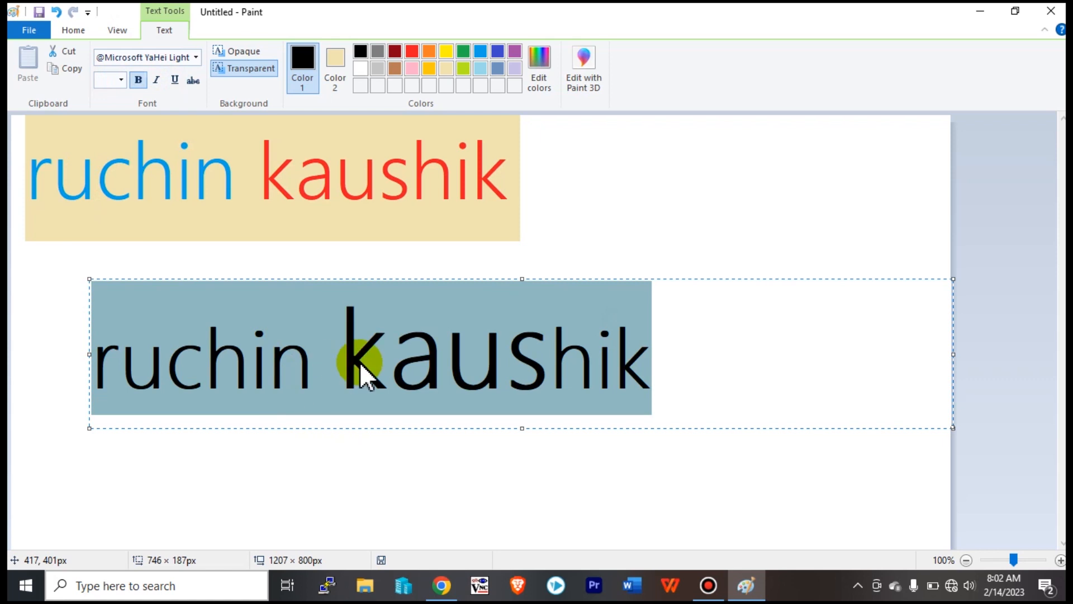
{"action": "left_click", "coordinate": [138, 80]}
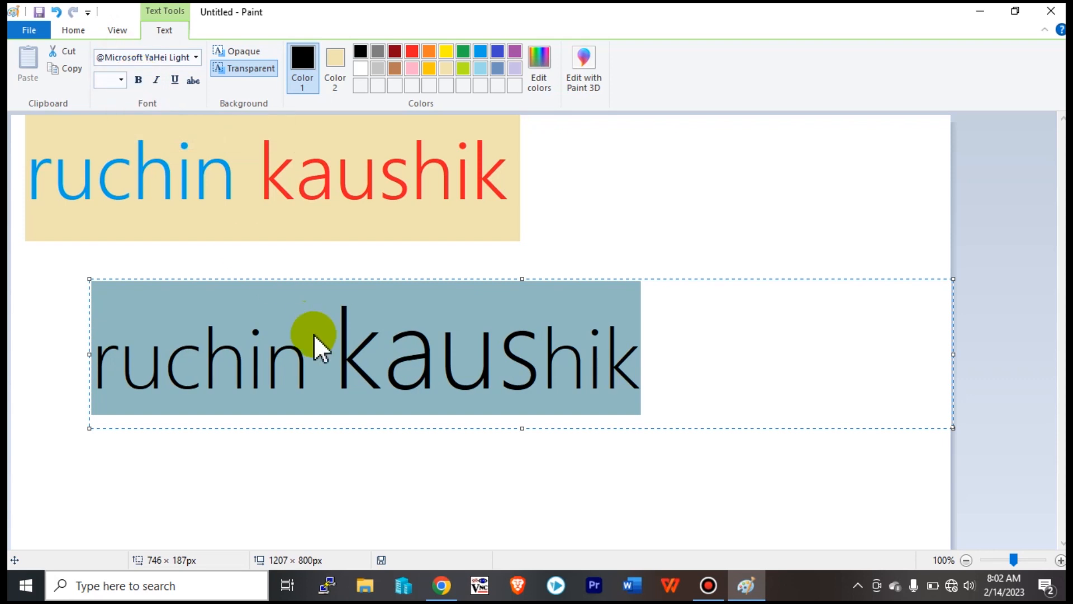
{"action": "left_click", "coordinate": [321, 353]}
{"action": "left_click_drag", "start_coordinate": [690, 383], "coordinate": [11, 398]}
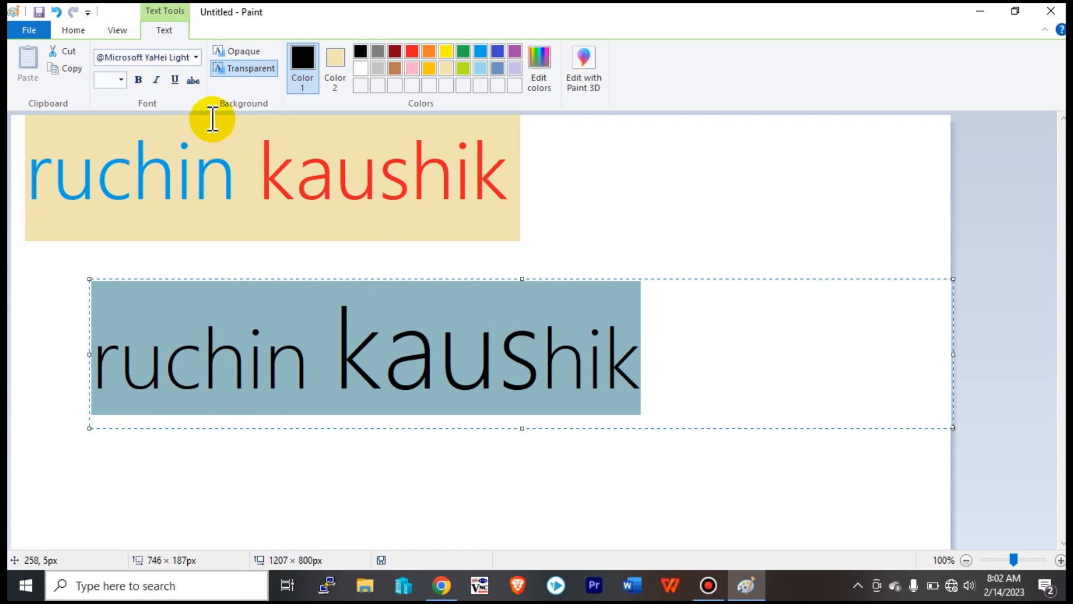
{"action": "key", "text": "ctrl+b"}
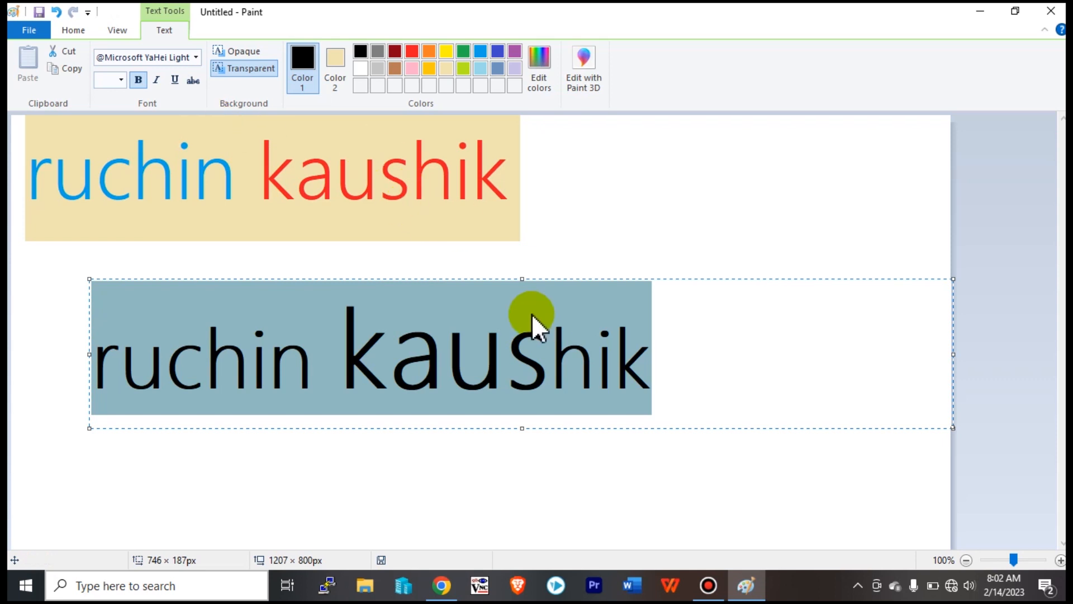
{"action": "key", "text": "ctrl+b"}
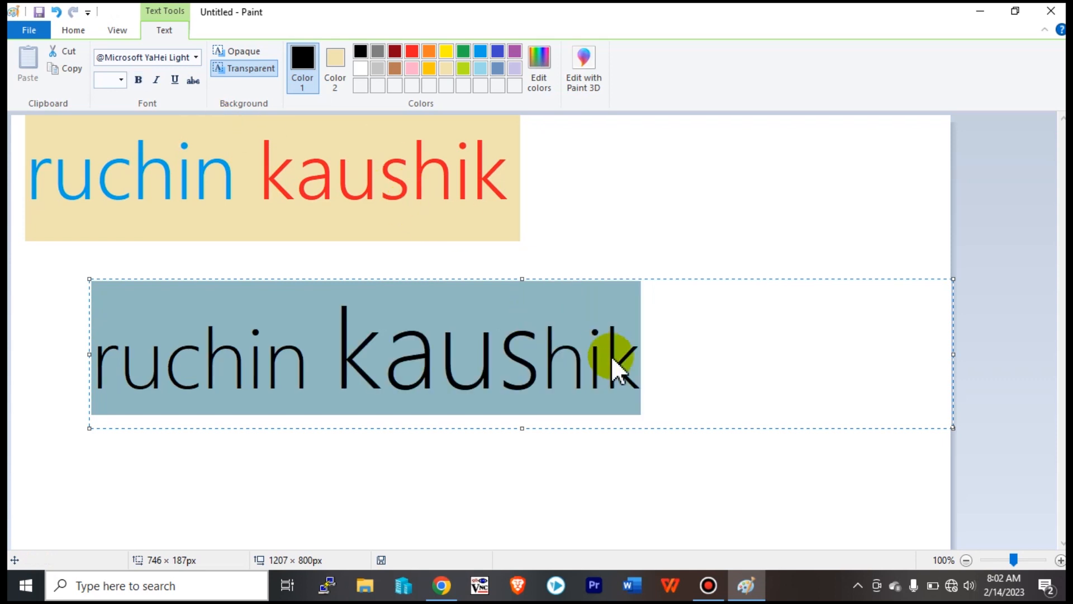
{"action": "left_click", "coordinate": [626, 380]}
{"action": "left_click_drag", "start_coordinate": [664, 363], "coordinate": [84, 338]}
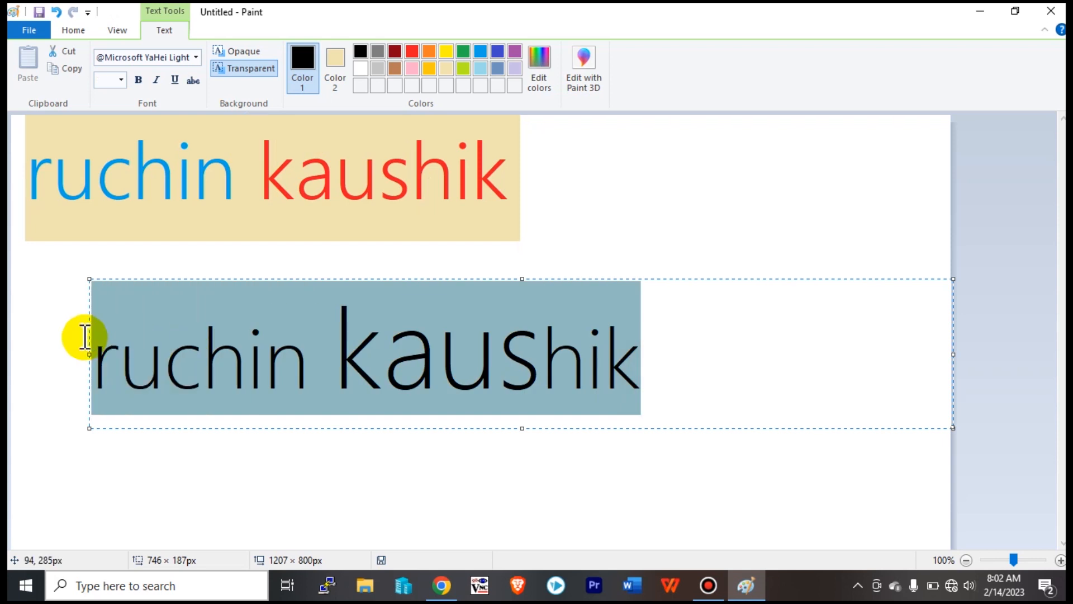
{"action": "left_click", "coordinate": [330, 371]}
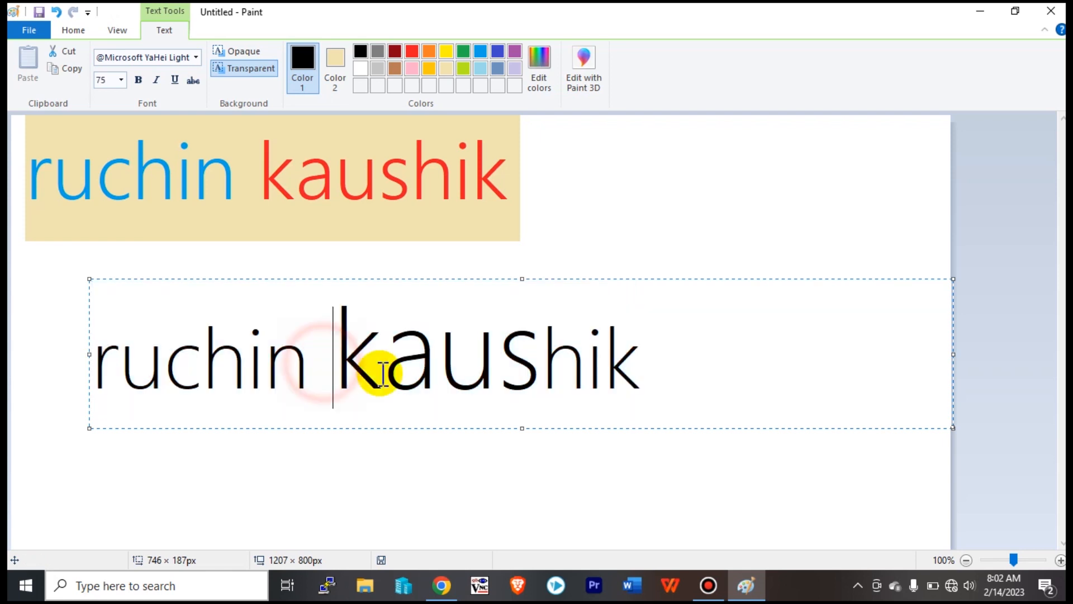
{"action": "left_click_drag", "start_coordinate": [311, 359], "coordinate": [58, 362]}
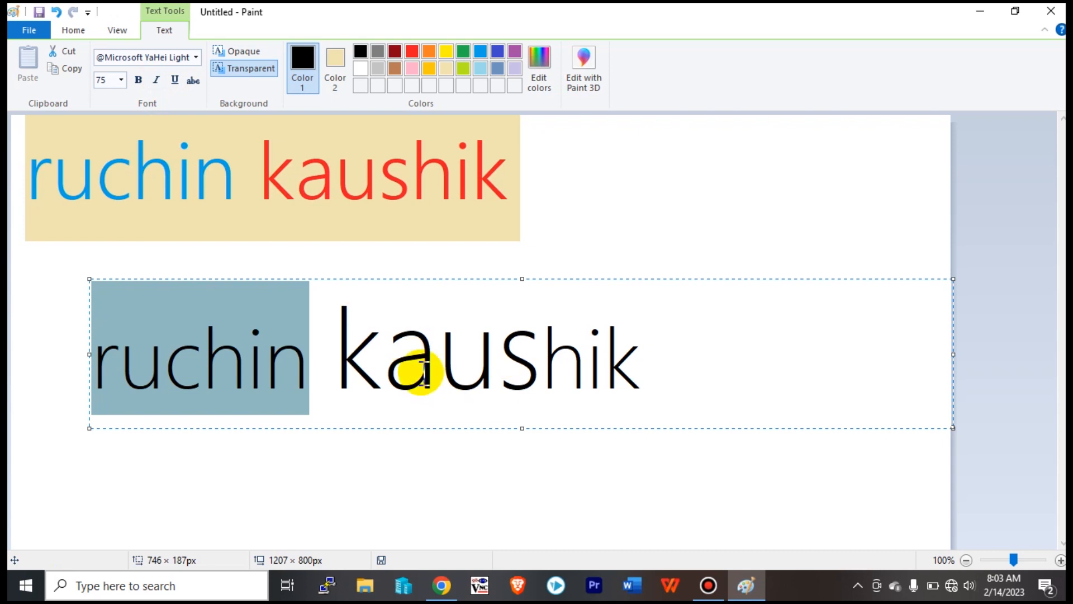
{"action": "left_click_drag", "start_coordinate": [648, 370], "coordinate": [98, 370]}
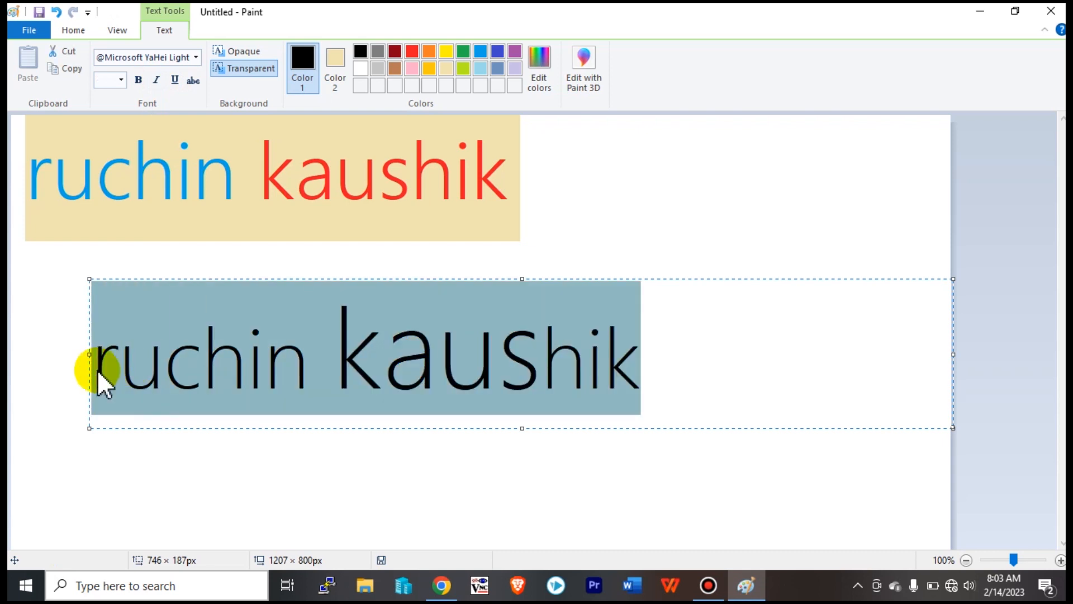
{"action": "left_click", "coordinate": [158, 80]}
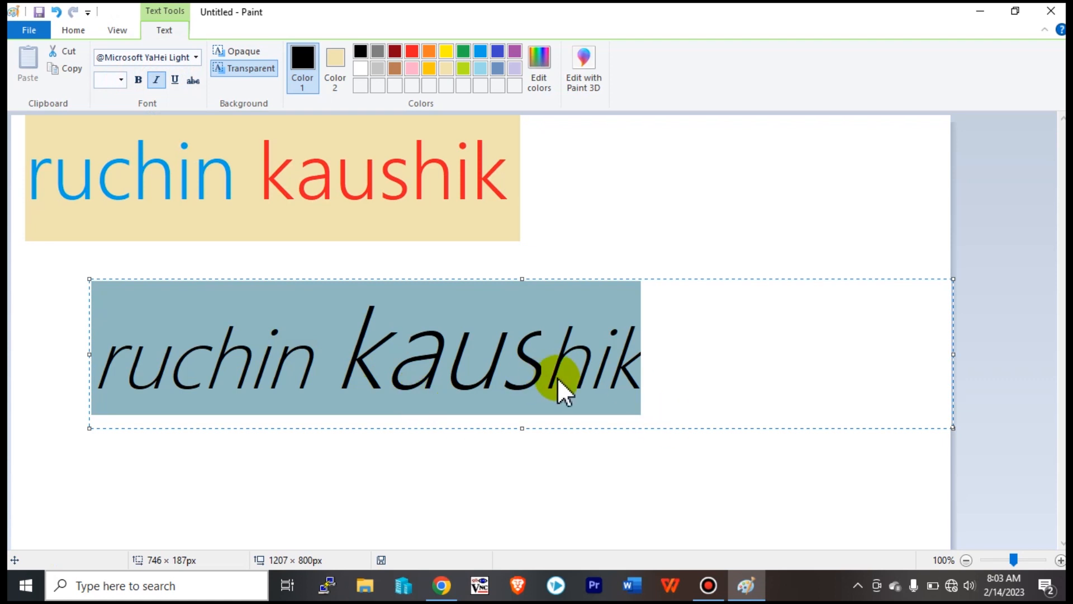
{"action": "left_click", "coordinate": [158, 80]}
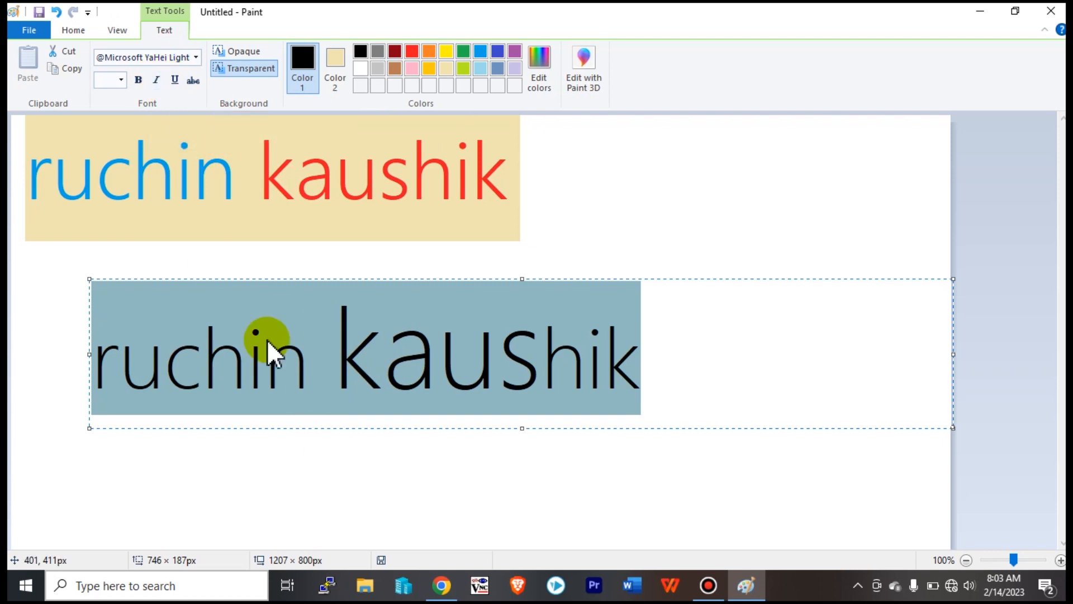
{"action": "left_click", "coordinate": [157, 80]}
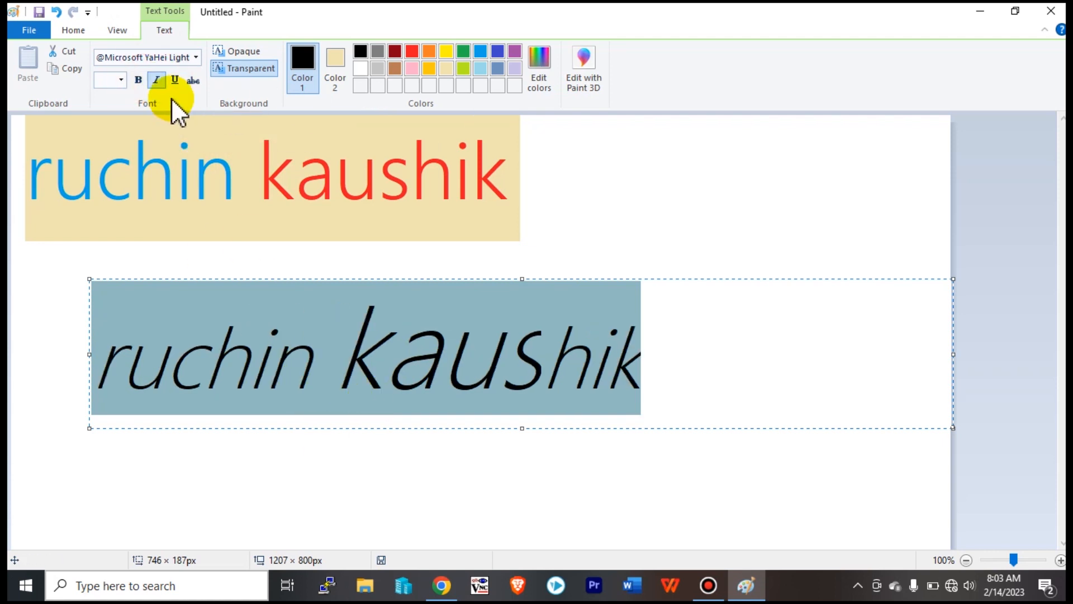
{"action": "left_click", "coordinate": [155, 79]}
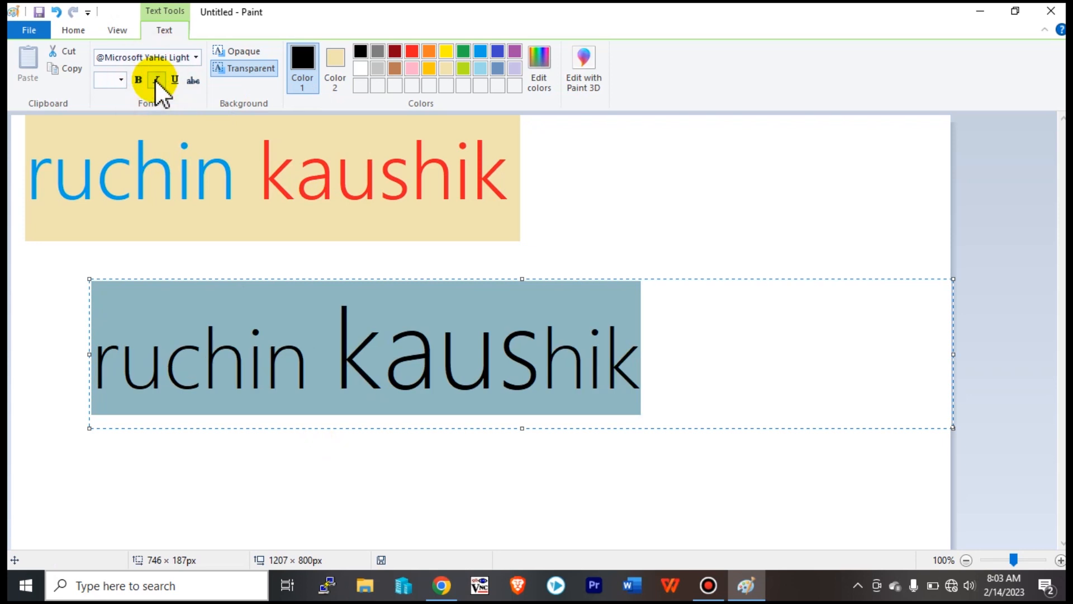
{"action": "left_click", "coordinate": [156, 79]}
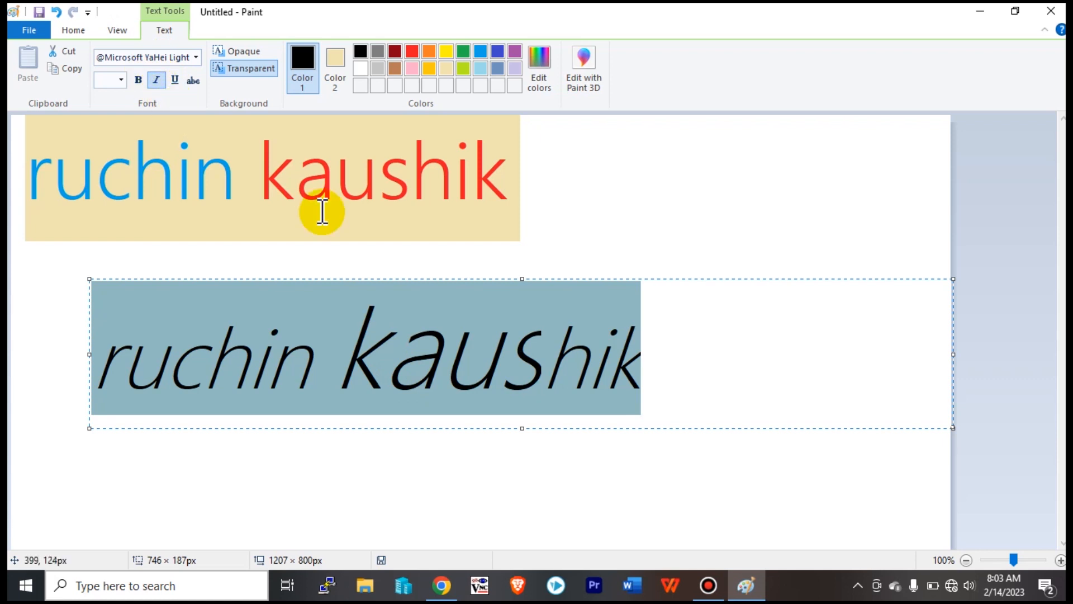
{"action": "key", "text": "ctrl+i"}
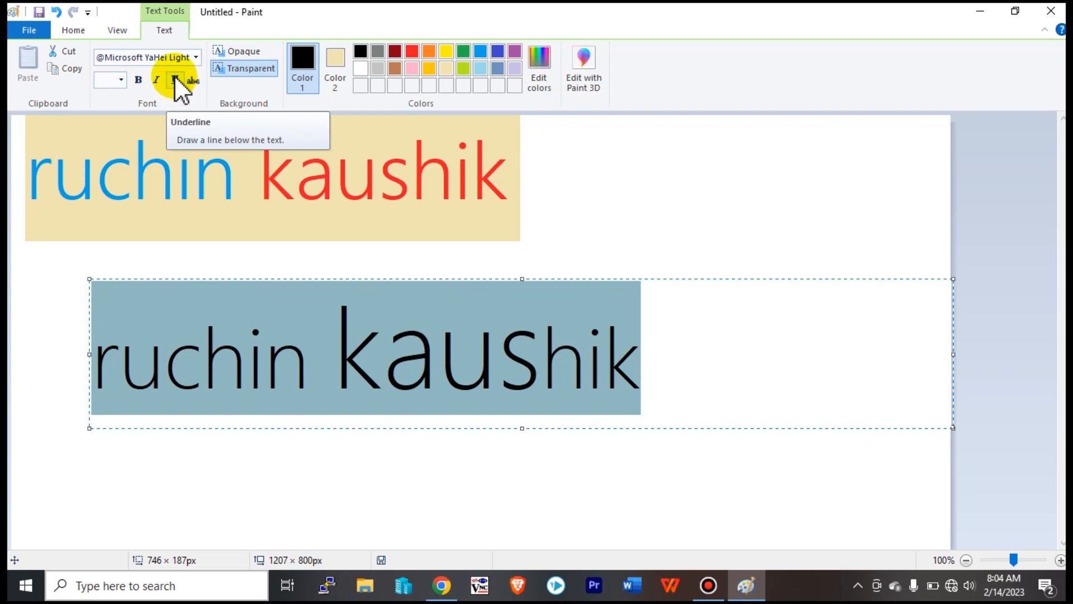
{"action": "left_click", "coordinate": [577, 375]}
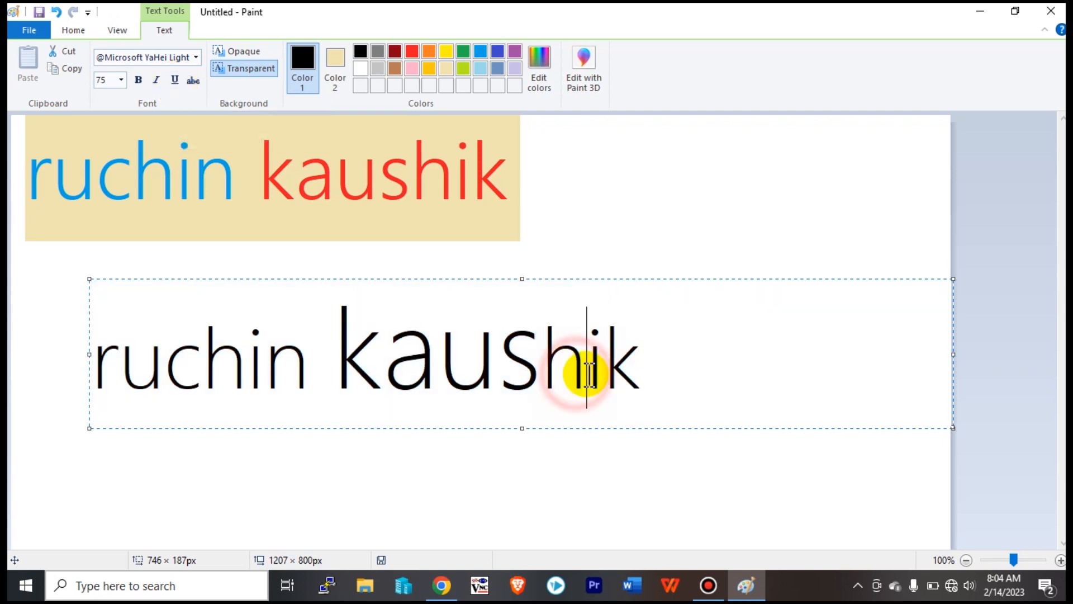
{"action": "left_click_drag", "start_coordinate": [661, 371], "coordinate": [399, 362]}
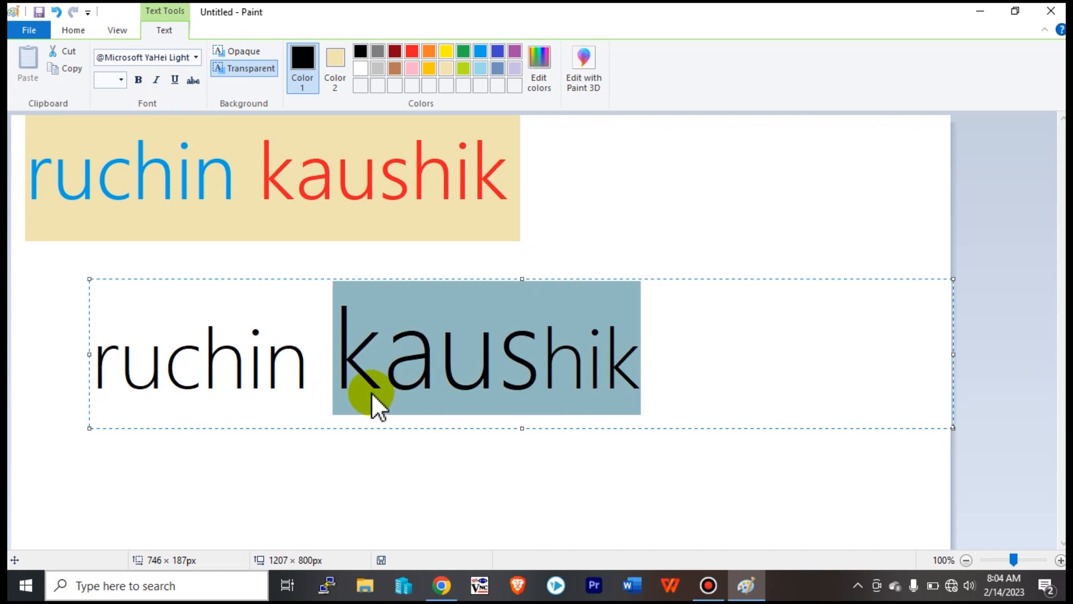
{"action": "left_click", "coordinate": [702, 380]}
{"action": "triple_click", "coordinate": [306, 376]}
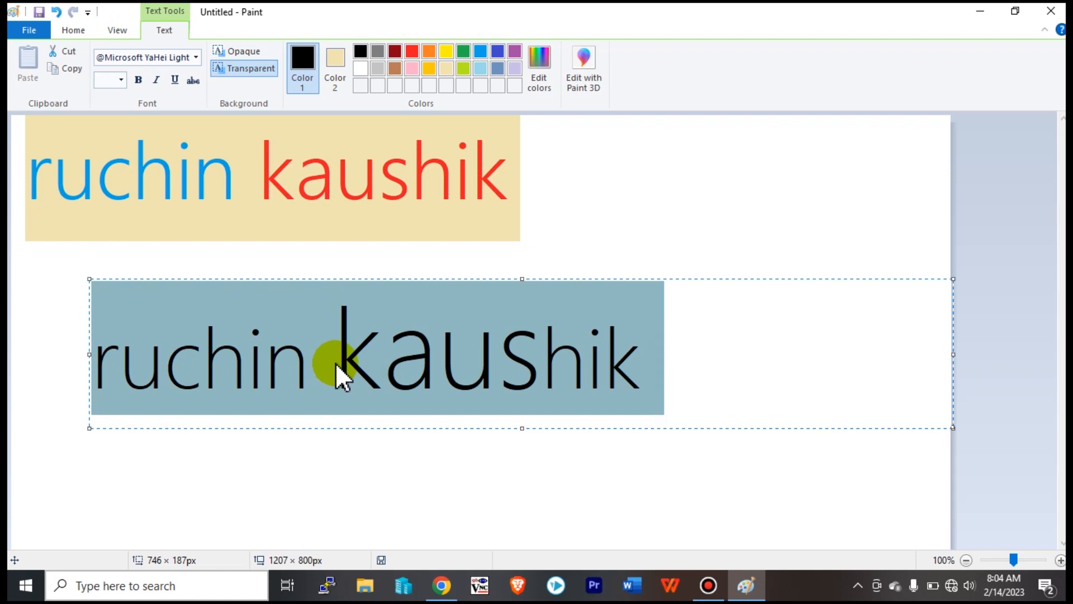
{"action": "left_click", "coordinate": [353, 361]}
{"action": "left_click_drag", "start_coordinate": [335, 345], "coordinate": [694, 323]}
{"action": "left_click", "coordinate": [695, 324]}
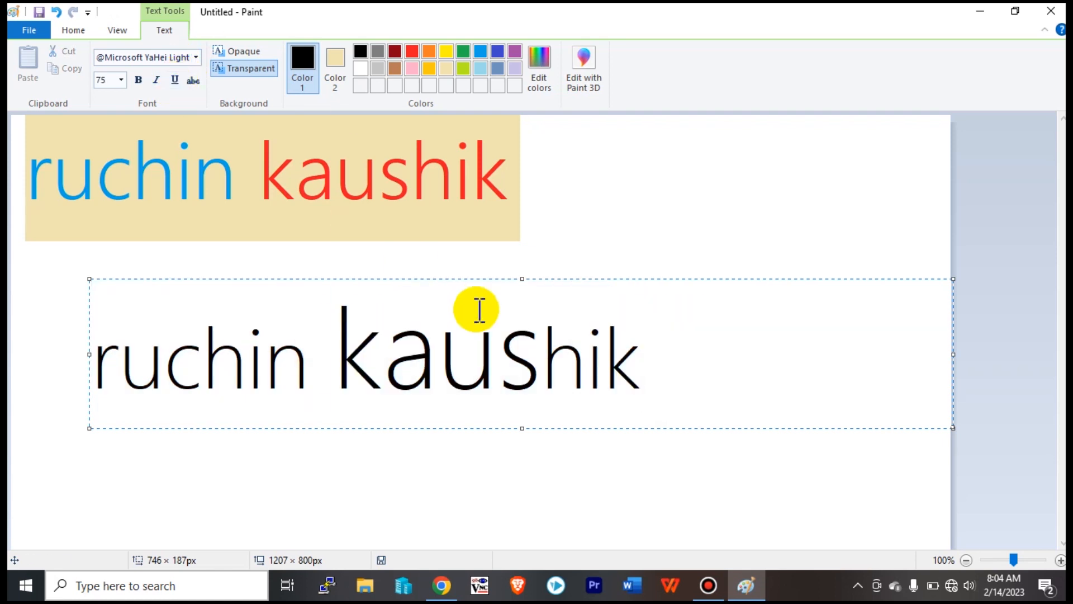
{"action": "left_click_drag", "start_coordinate": [659, 376], "coordinate": [329, 344]}
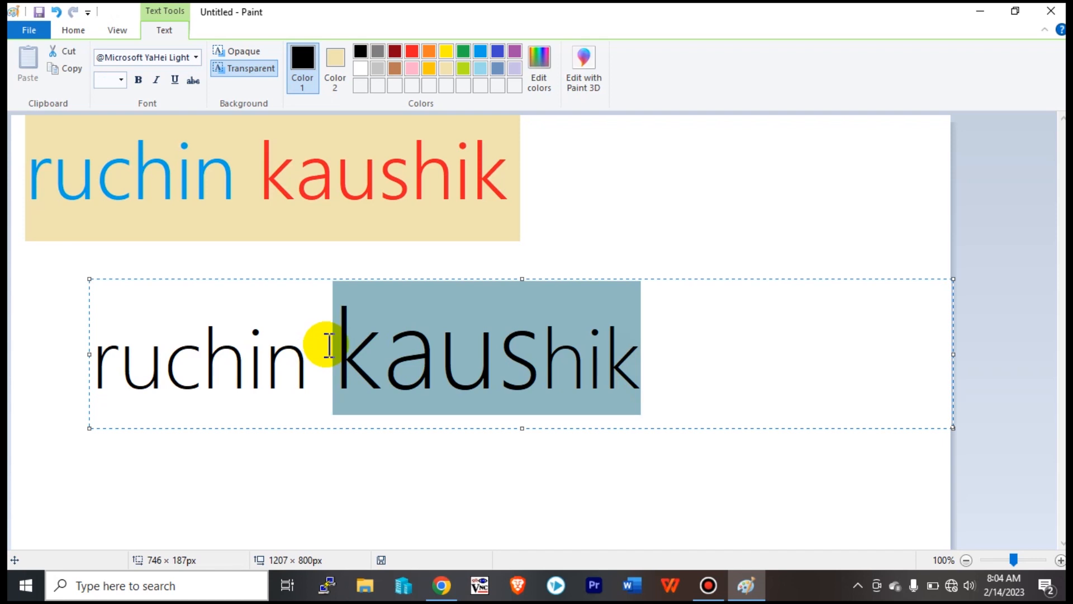
{"action": "left_click", "coordinate": [174, 80]}
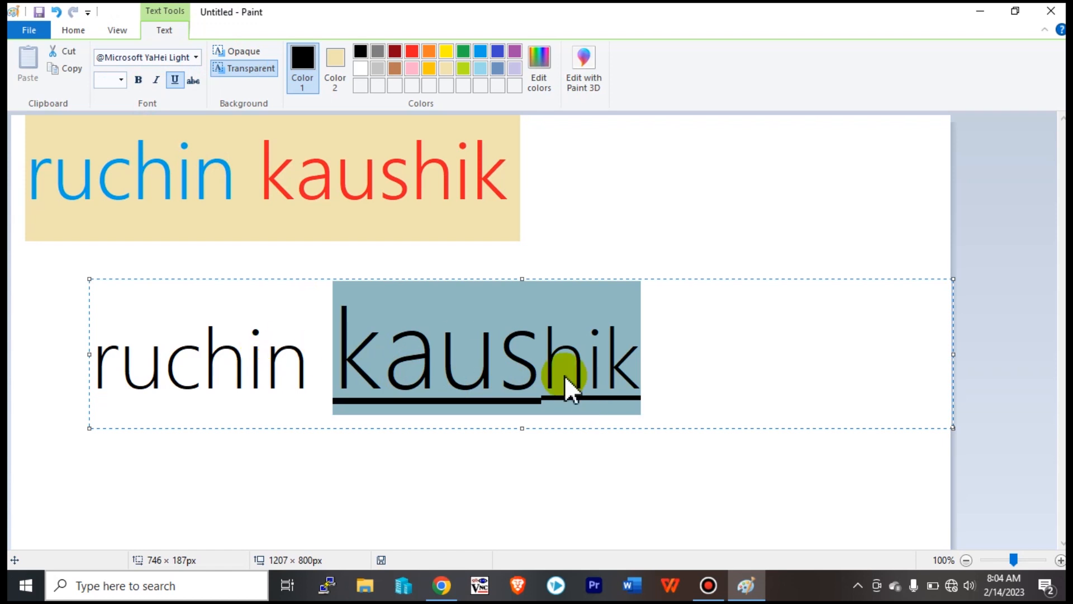
{"action": "left_click", "coordinate": [730, 403]}
{"action": "left_click_drag", "start_coordinate": [730, 403], "coordinate": [86, 353]}
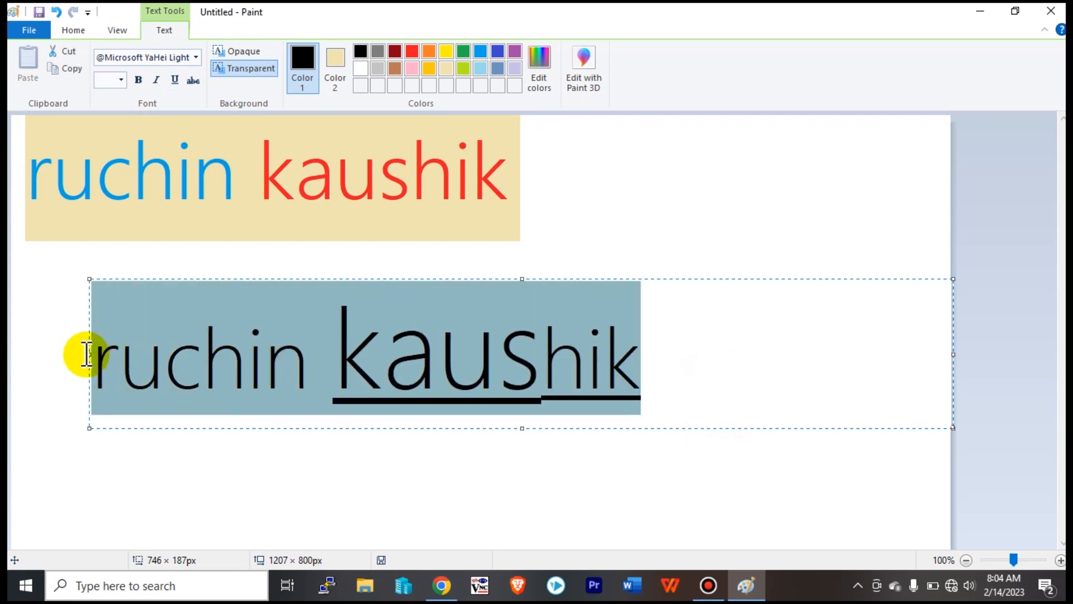
{"action": "left_click", "coordinate": [171, 78]}
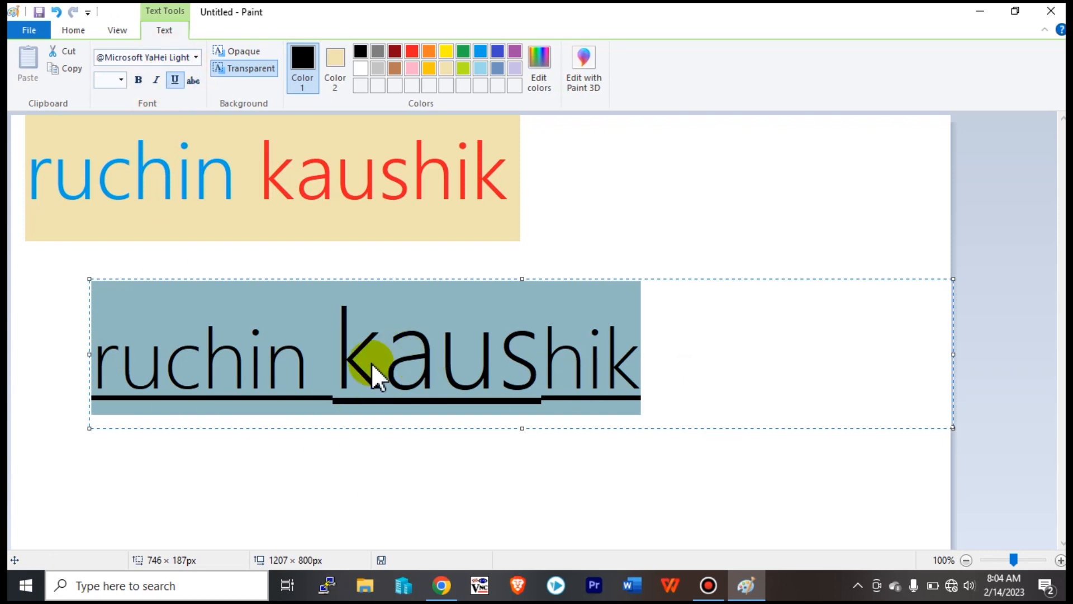
{"action": "triple_click", "coordinate": [700, 363]}
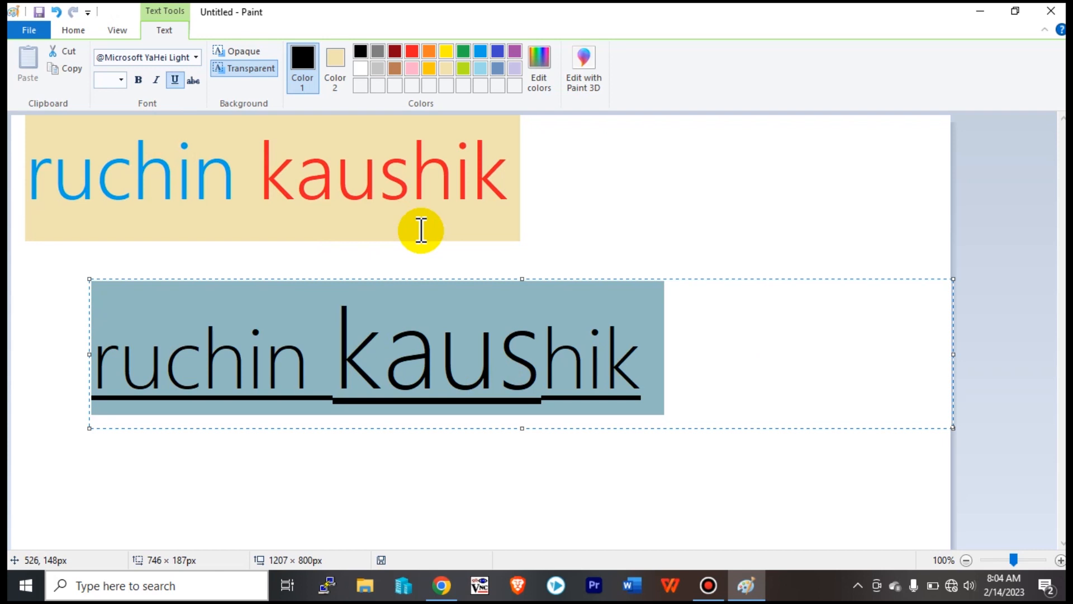
{"action": "key", "text": "ctrl+u"}
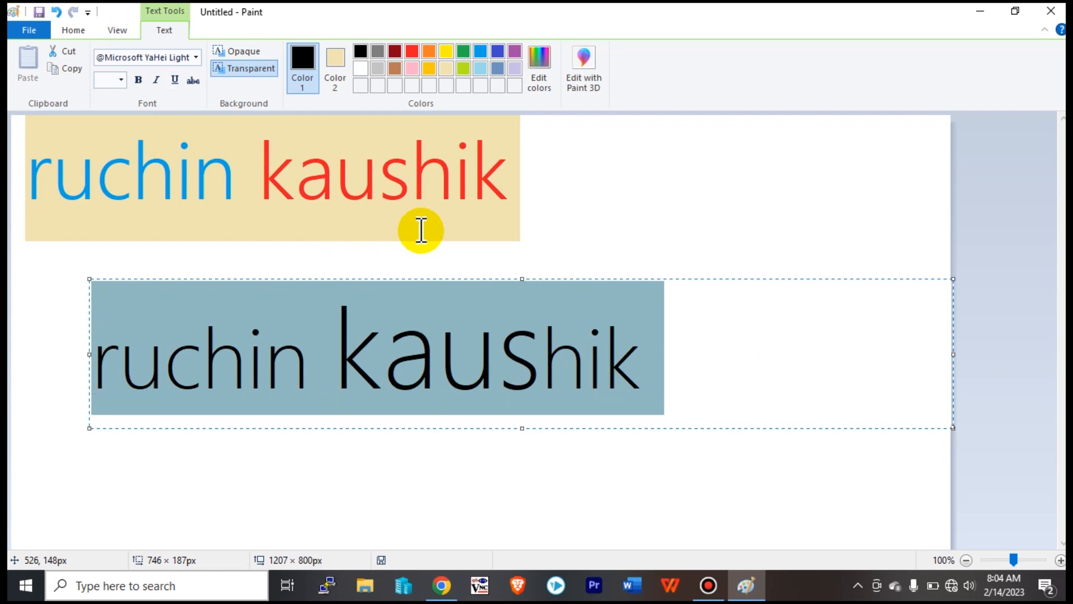
{"action": "left_click_drag", "start_coordinate": [660, 377], "coordinate": [82, 307]}
{"action": "left_click", "coordinate": [451, 354]}
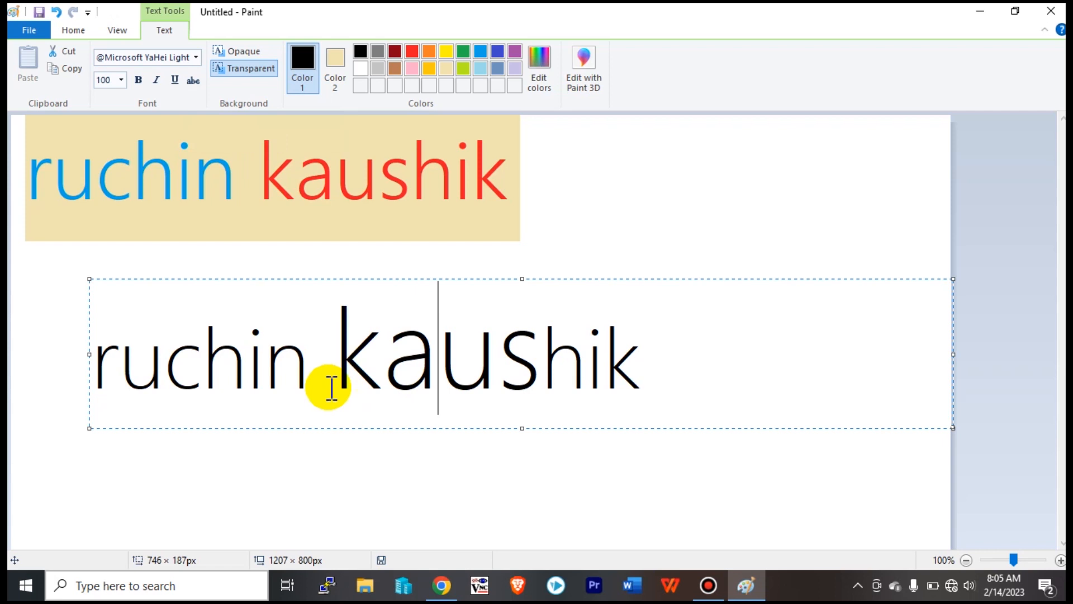
{"action": "left_click", "coordinate": [690, 394]}
{"action": "left_click_drag", "start_coordinate": [689, 394], "coordinate": [24, 391]}
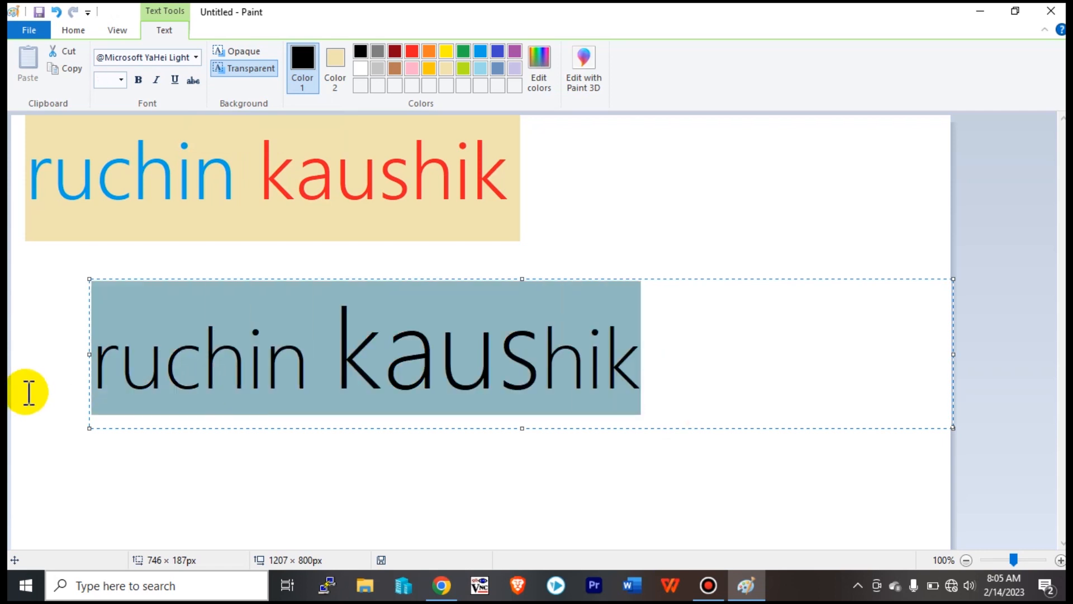
Apply strikethrough to the selected text, then remove it again.
{"action": "left_click", "coordinate": [196, 82]}
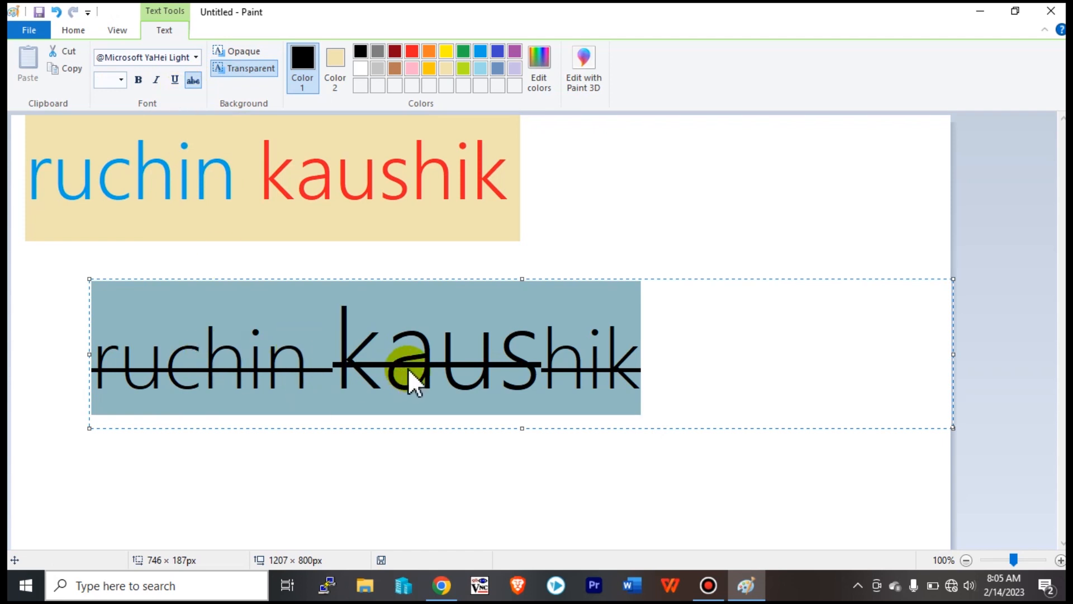
{"action": "left_click", "coordinate": [673, 366]}
{"action": "left_click_drag", "start_coordinate": [671, 367], "coordinate": [82, 347]}
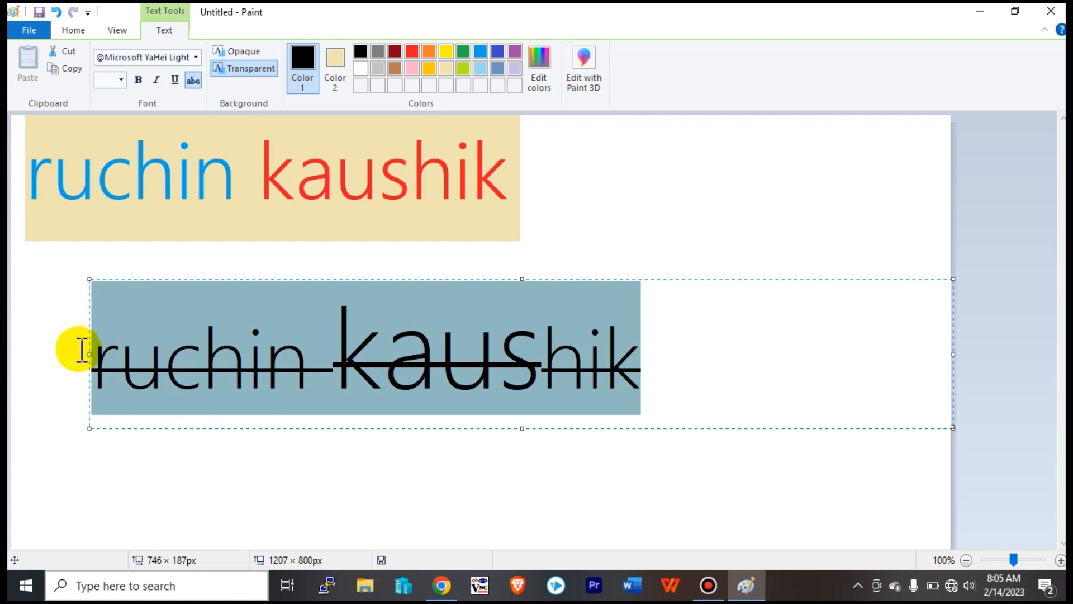
{"action": "left_click", "coordinate": [193, 79]}
{"action": "left_click", "coordinate": [693, 369]}
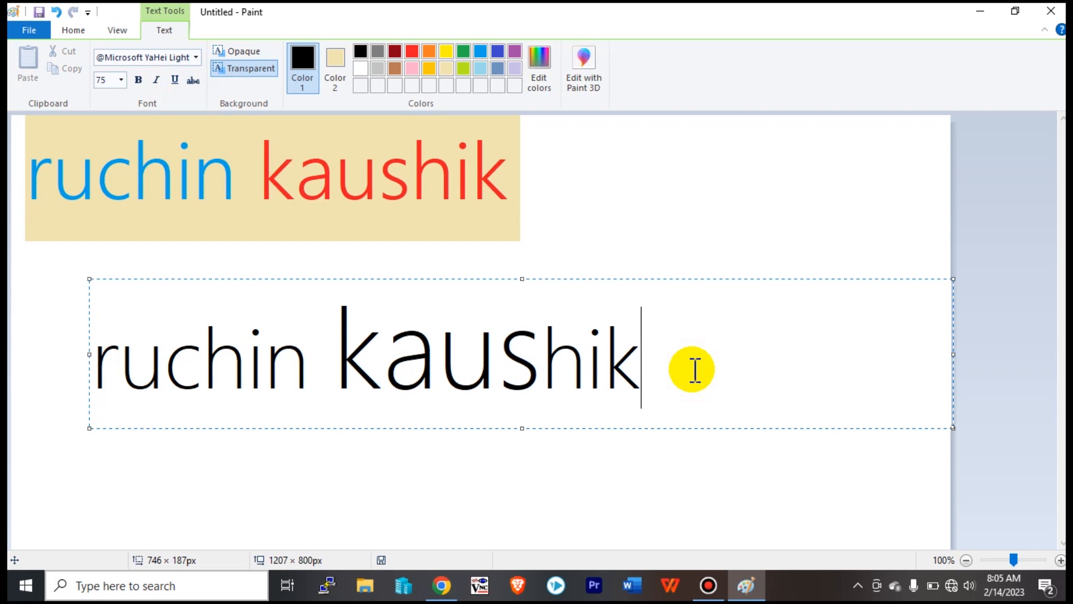
{"action": "left_click_drag", "start_coordinate": [642, 350], "coordinate": [74, 349]}
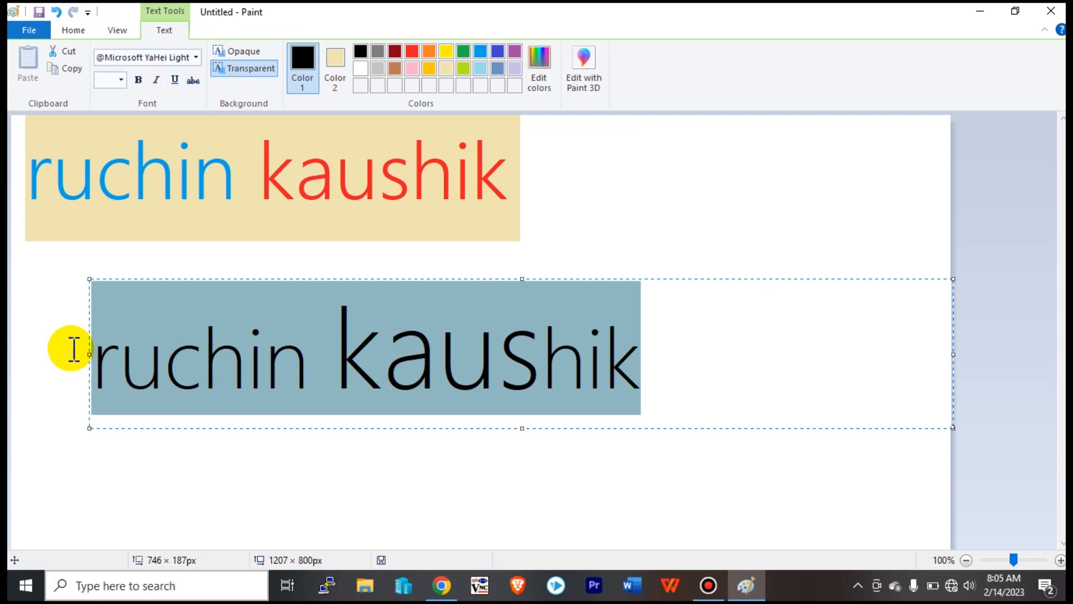
{"action": "left_click", "coordinate": [736, 385]}
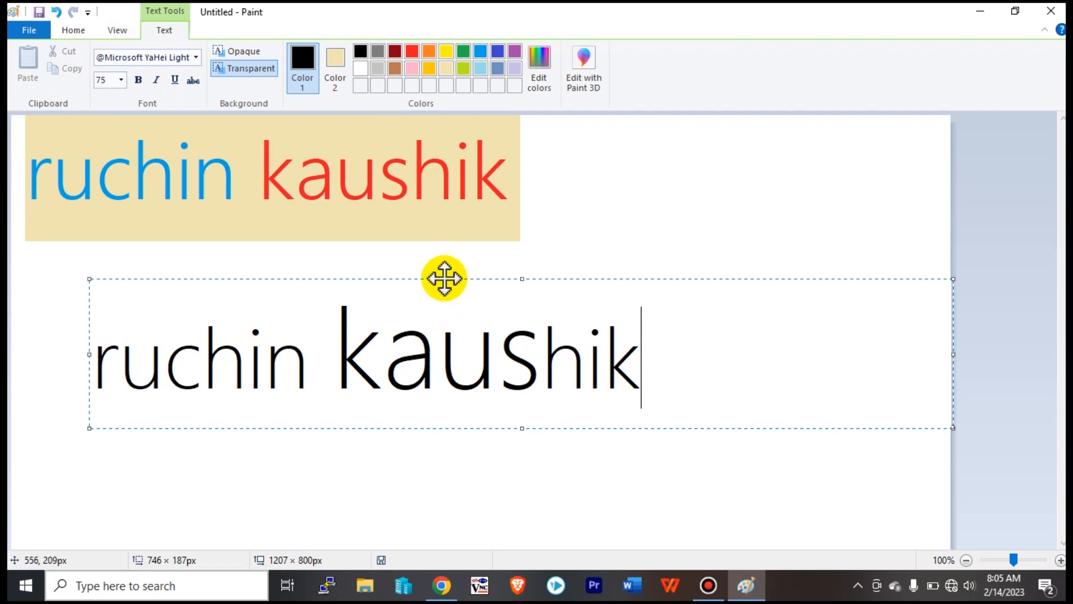
{"action": "left_click_drag", "start_coordinate": [666, 350], "coordinate": [11, 322]}
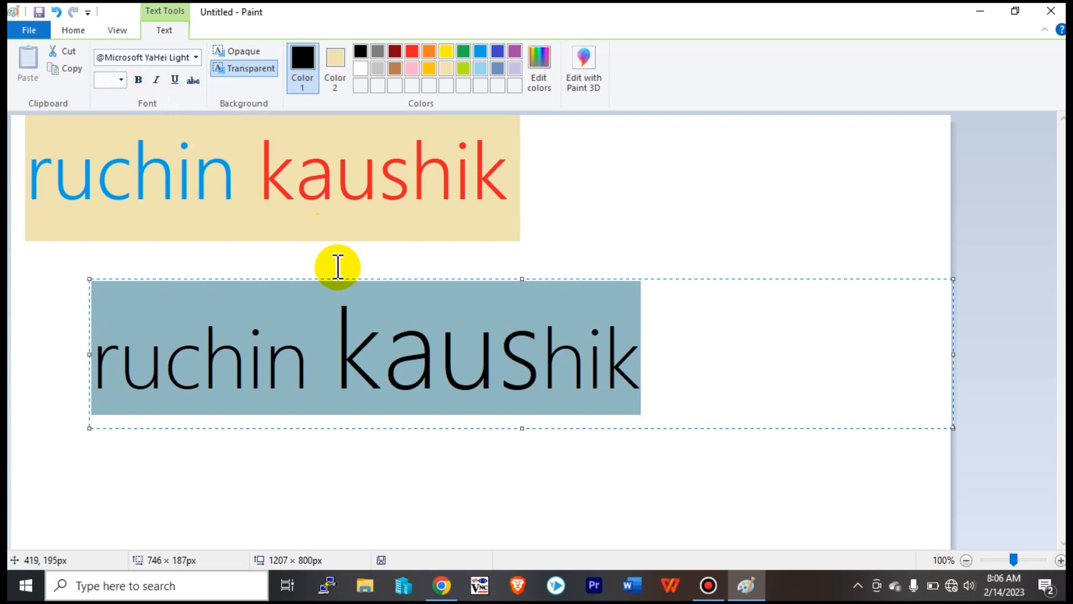
{"action": "left_click", "coordinate": [686, 202]}
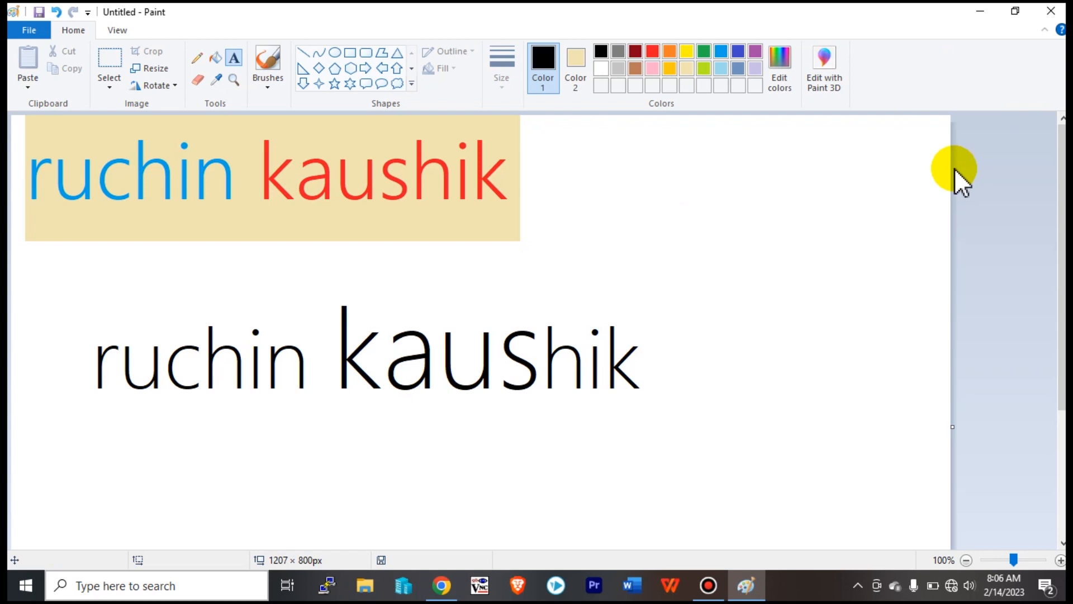
Start closing Paint but cancel the save prompt to keep the picture open.
{"action": "left_click", "coordinate": [1051, 12]}
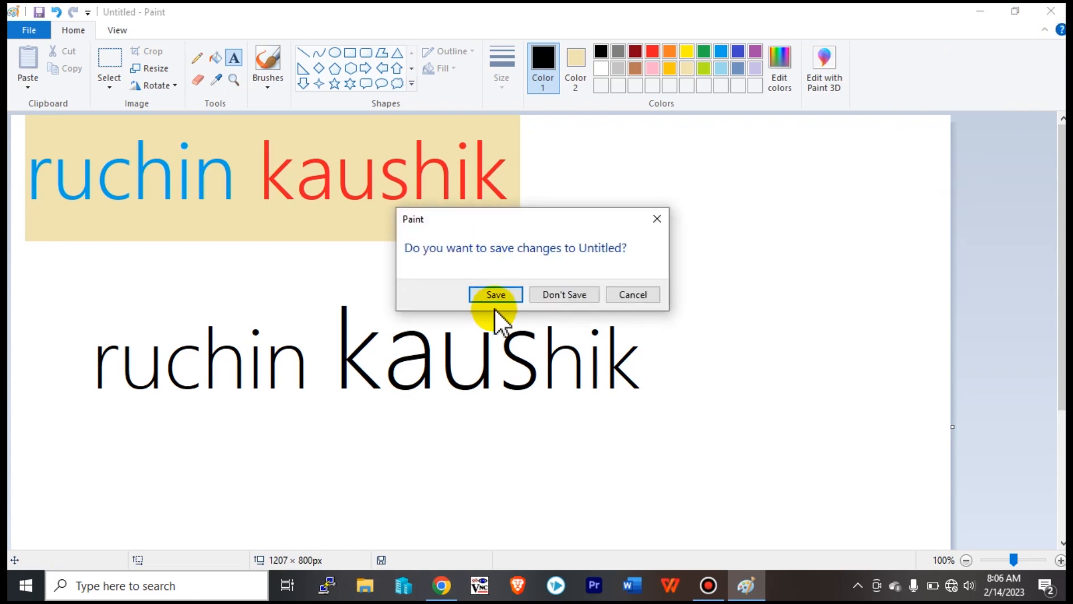
{"action": "left_click", "coordinate": [657, 219]}
{"action": "left_click", "coordinate": [687, 233]}
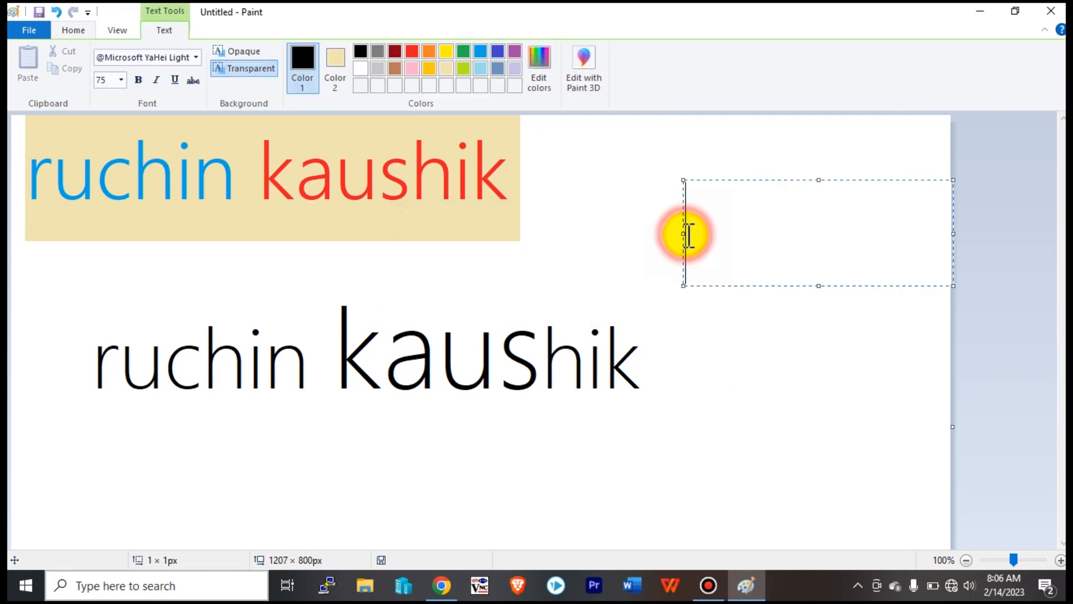
Open and dismiss the save dialog several times, finally bringing up Save As with Ctrl+S.
{"action": "left_click", "coordinate": [25, 32]}
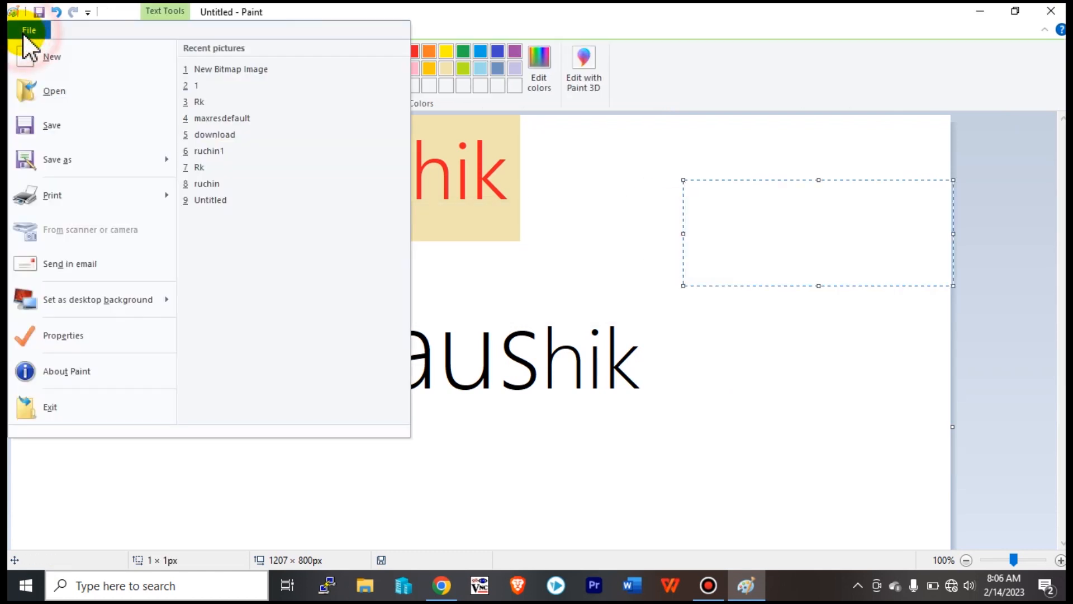
{"action": "left_click", "coordinate": [48, 130]}
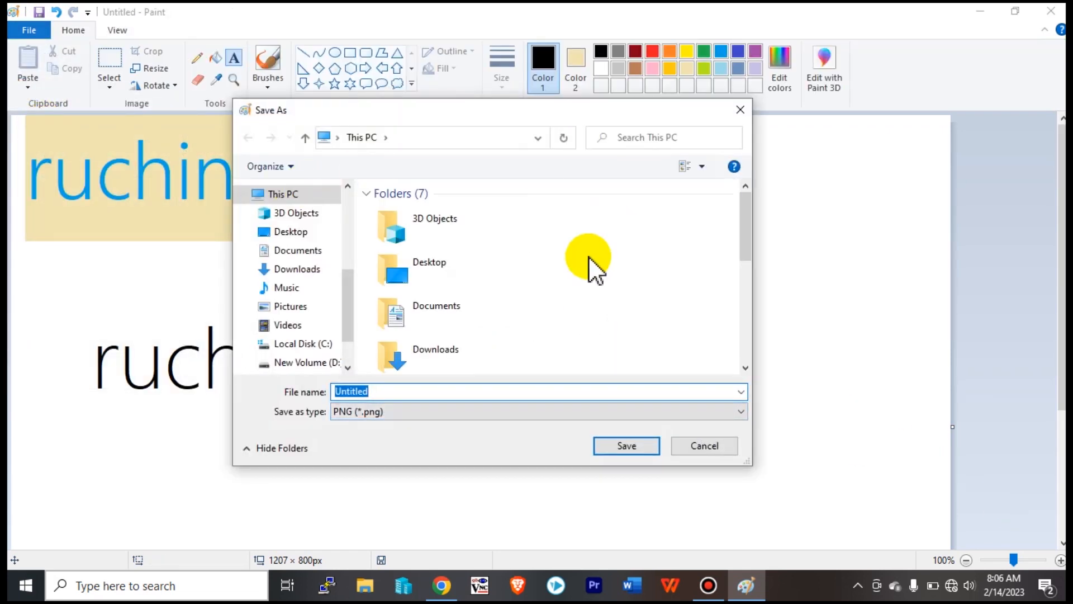
{"action": "left_click", "coordinate": [740, 110]}
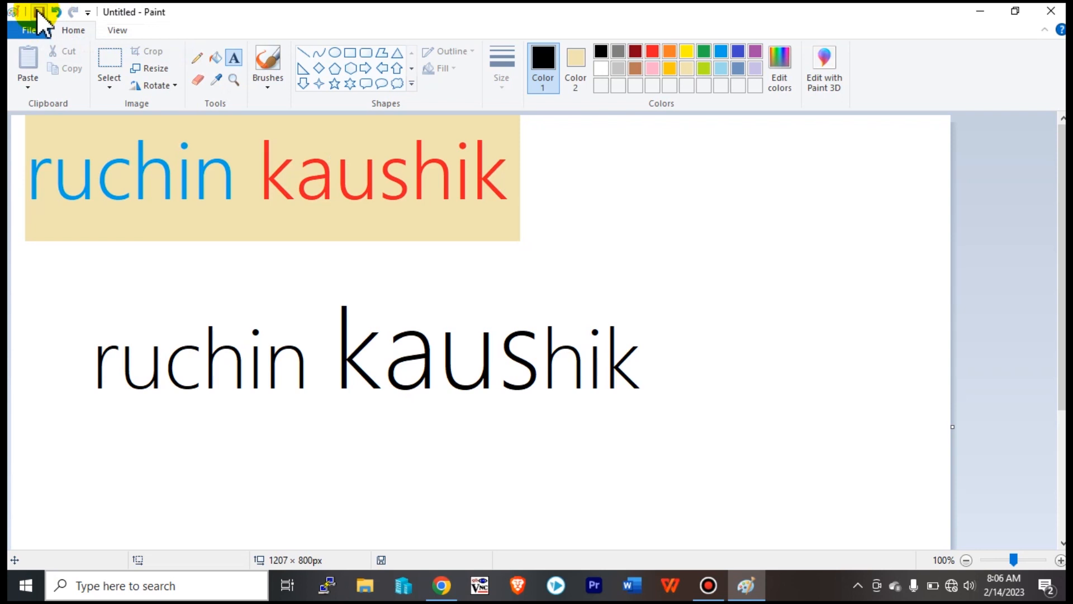
{"action": "left_click", "coordinate": [38, 12]}
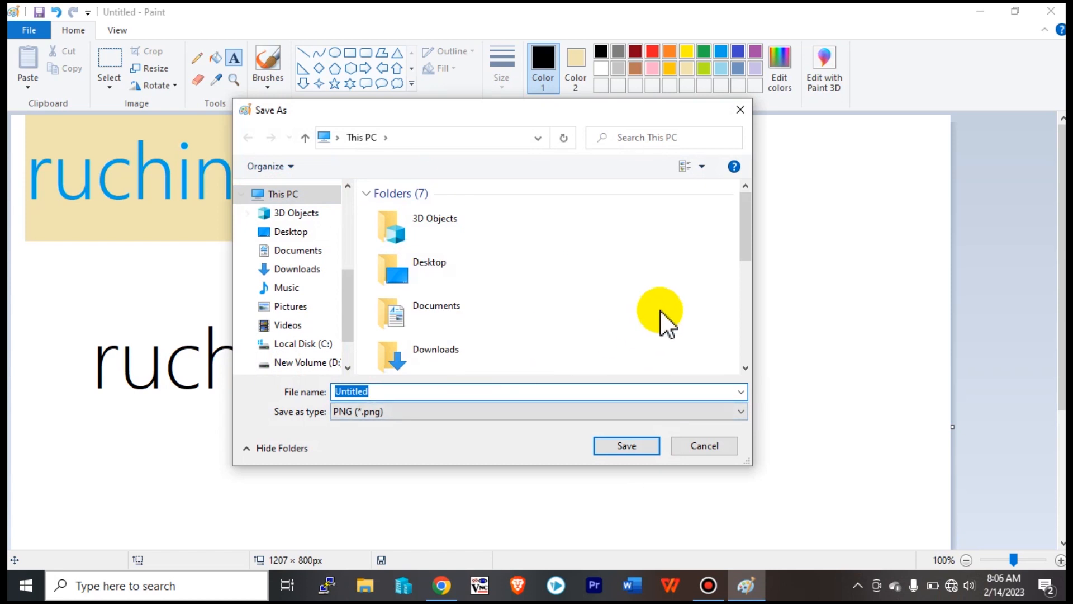
{"action": "left_click", "coordinate": [737, 110]}
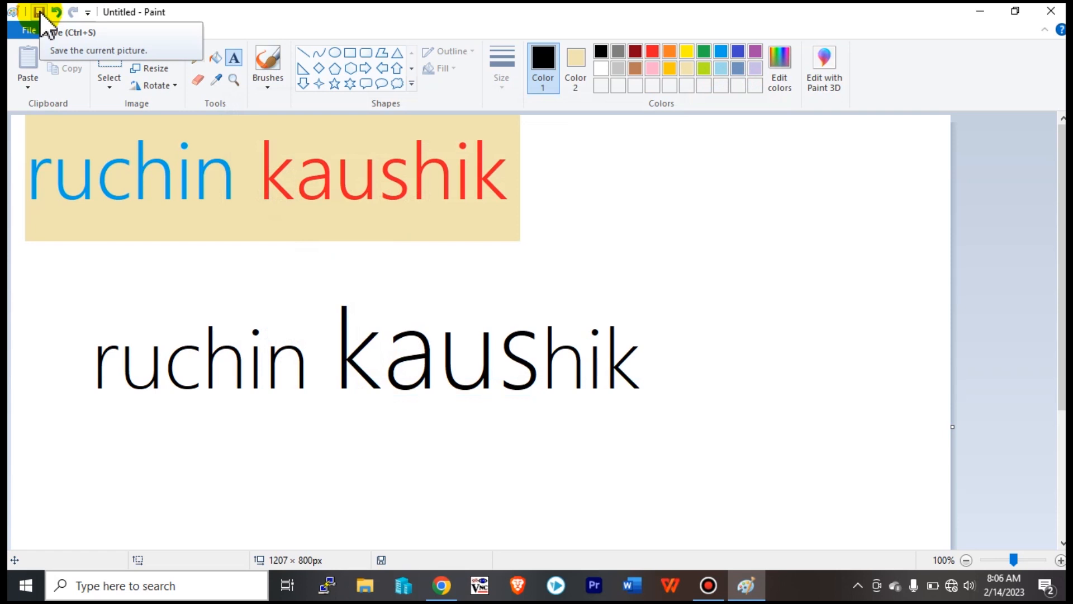
{"action": "left_click", "coordinate": [39, 12]}
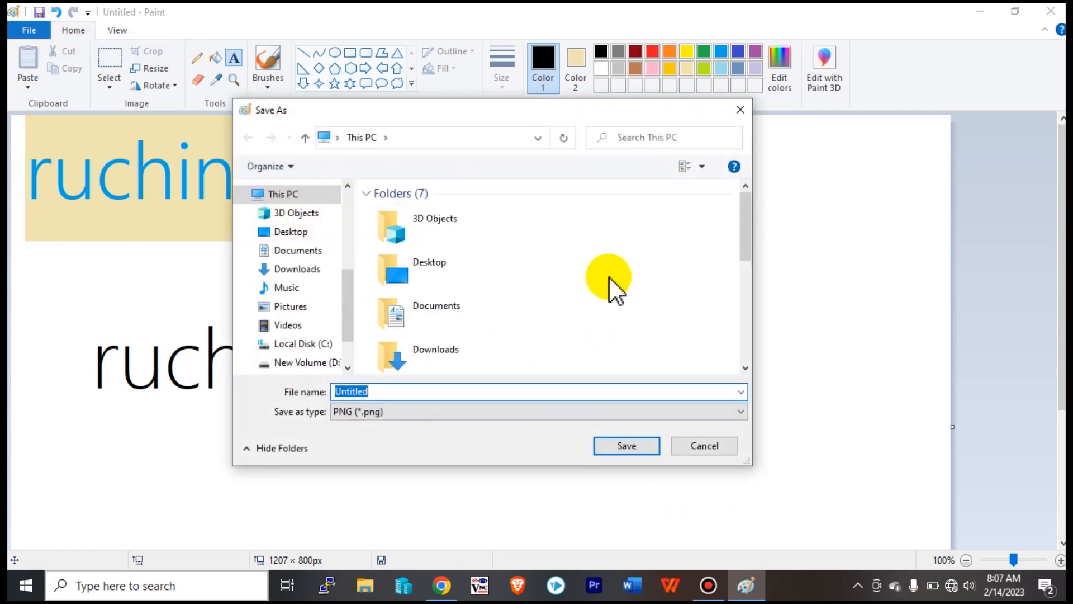
{"action": "left_click", "coordinate": [743, 111]}
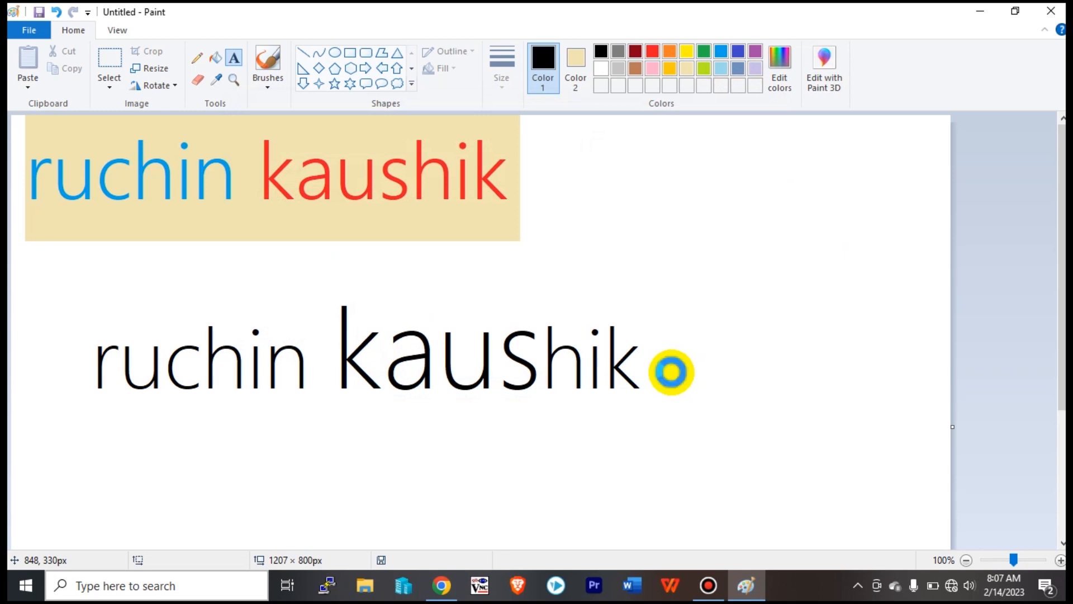
{"action": "key", "text": "ctrl+s"}
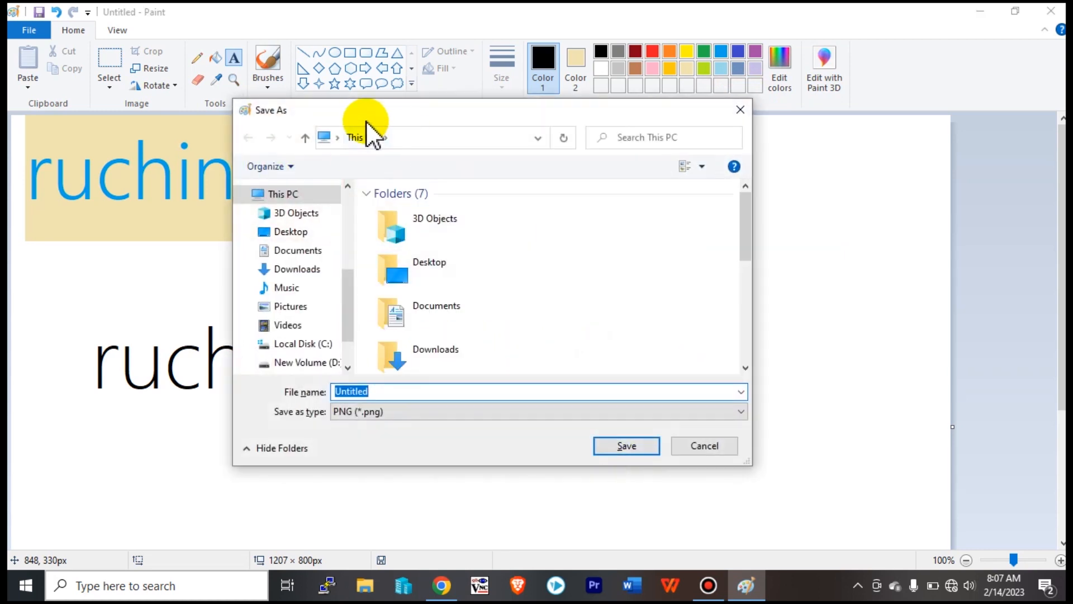
Browse to the Desktop in Save As and make a new folder named paint.
{"action": "left_click_drag", "start_coordinate": [410, 116], "coordinate": [515, 136]}
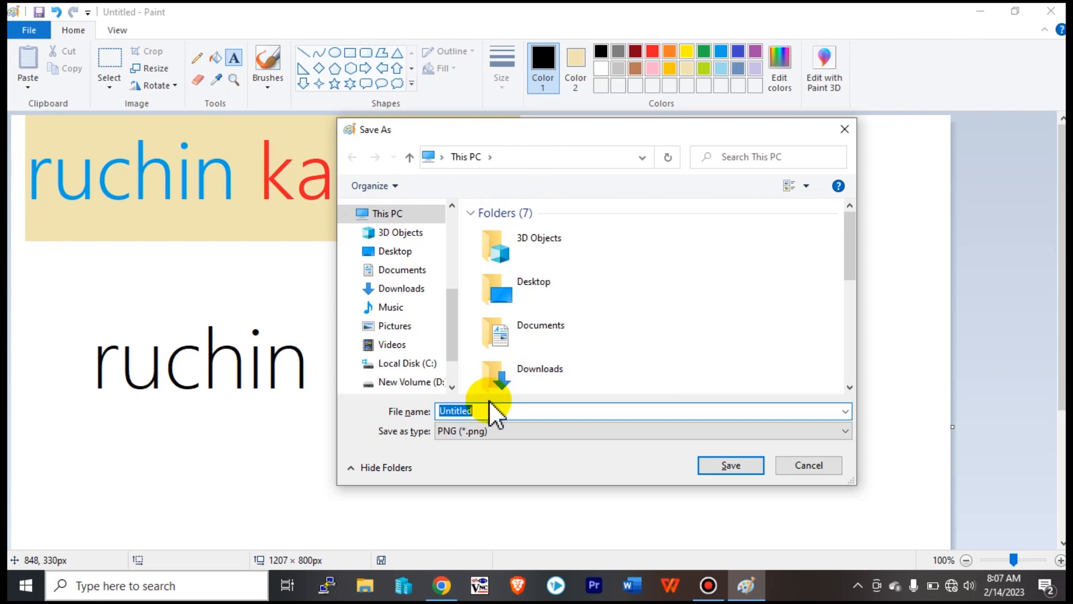
{"action": "left_click", "coordinate": [407, 254]}
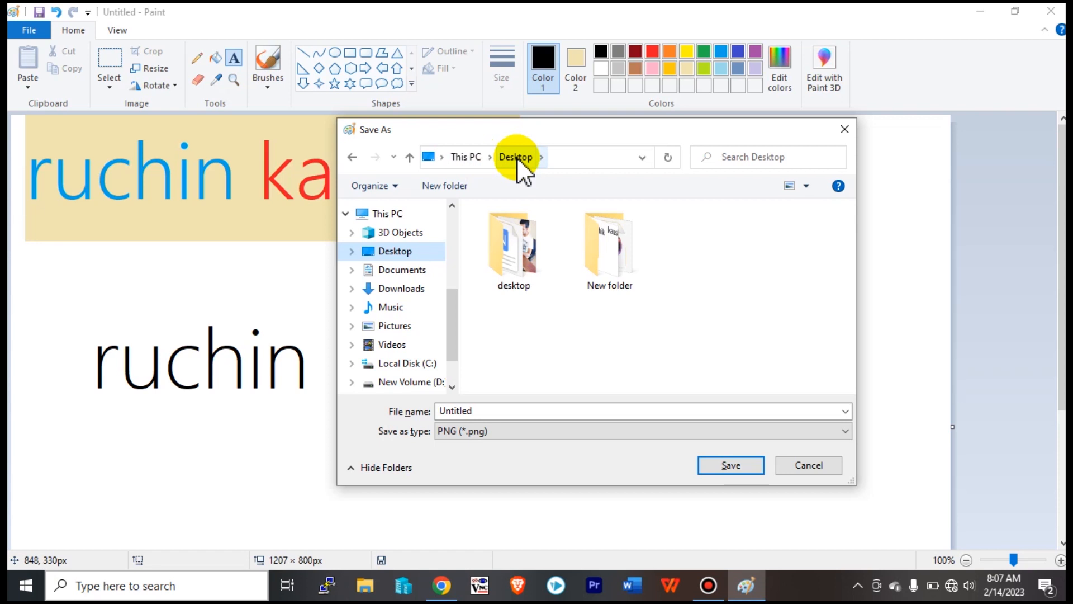
{"action": "left_click", "coordinate": [398, 384]}
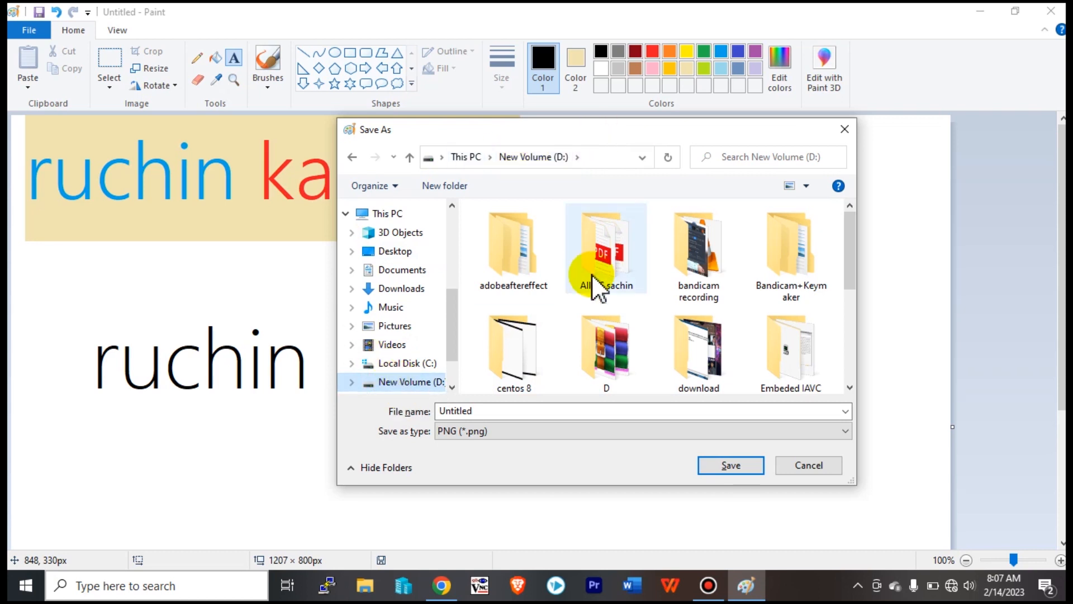
{"action": "left_click", "coordinate": [414, 252]}
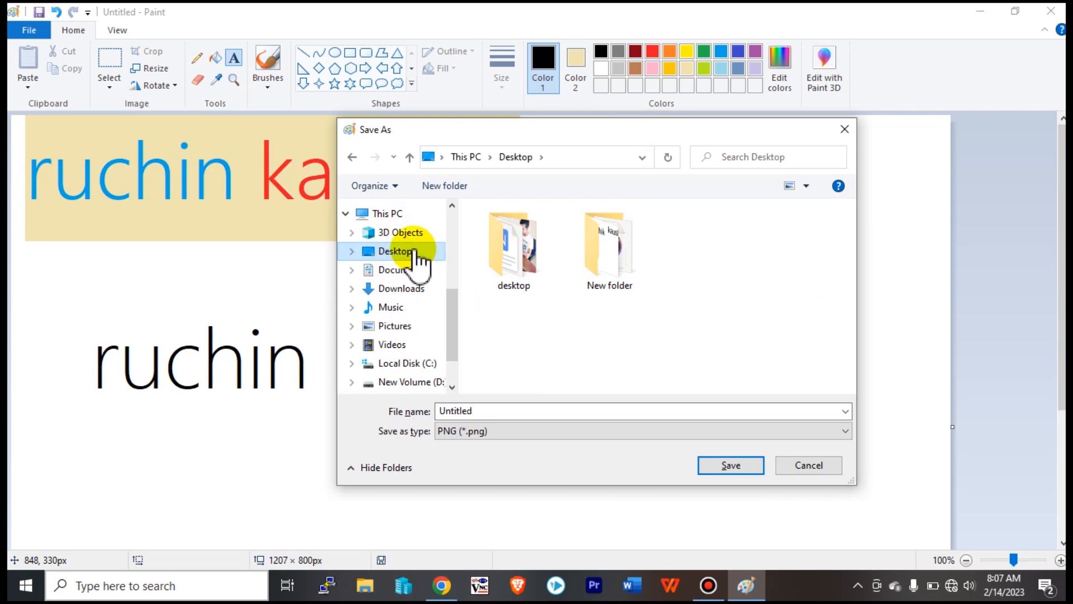
{"action": "left_click_drag", "start_coordinate": [451, 307], "coordinate": [460, 345]}
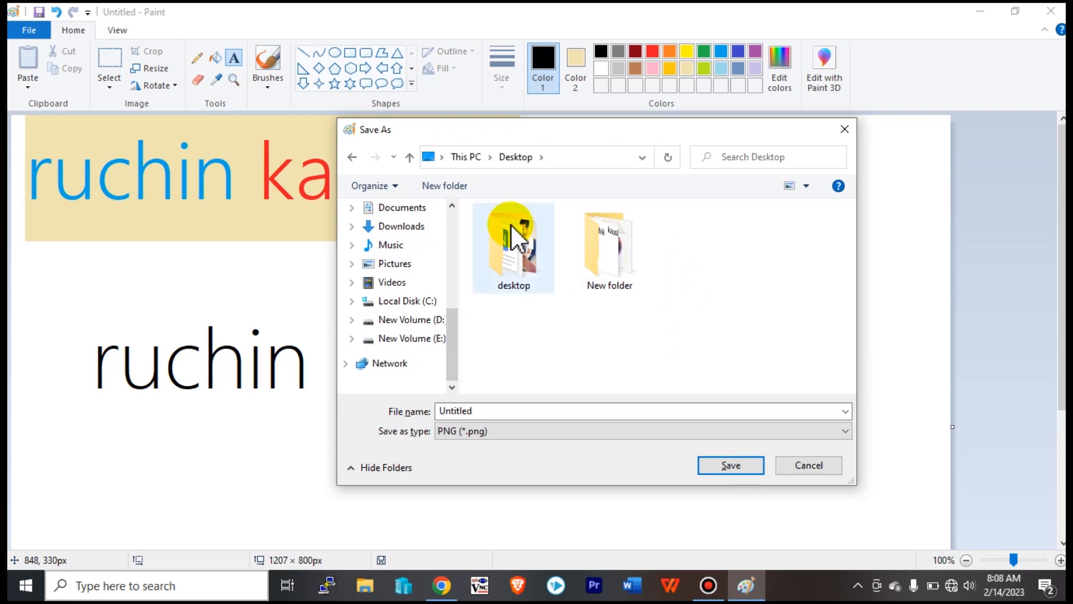
{"action": "left_click", "coordinate": [449, 185]}
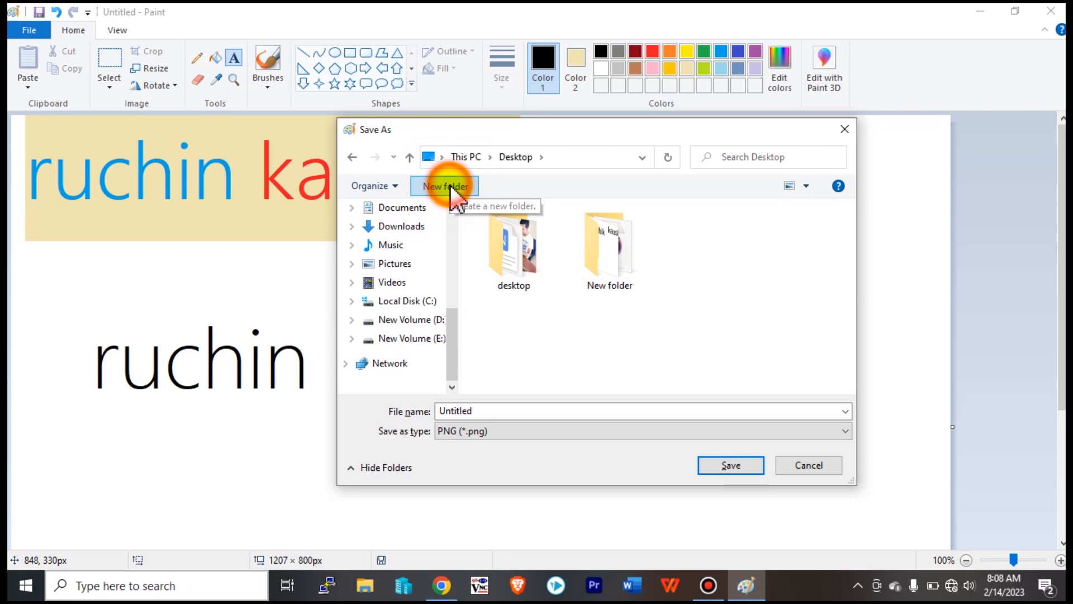
{"action": "key", "text": "BackSpace"}
{"action": "left_click", "coordinate": [687, 363]}
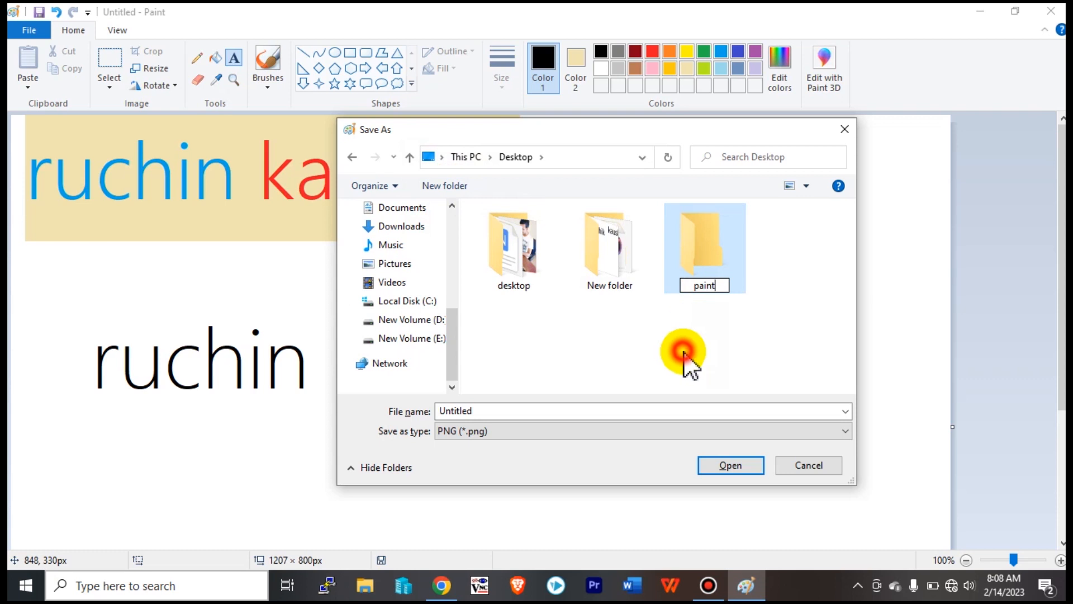
In Desktop\paint, name the file 1st, change the type from PNG to JPEG, and save.
{"action": "double_click", "coordinate": [716, 252]}
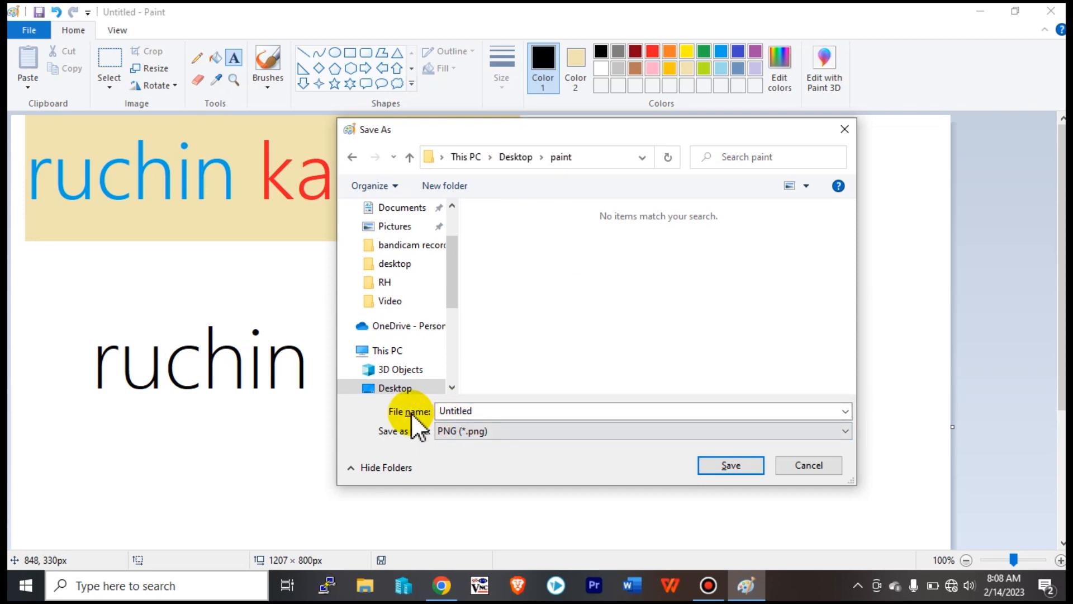
{"action": "left_click", "coordinate": [484, 412]}
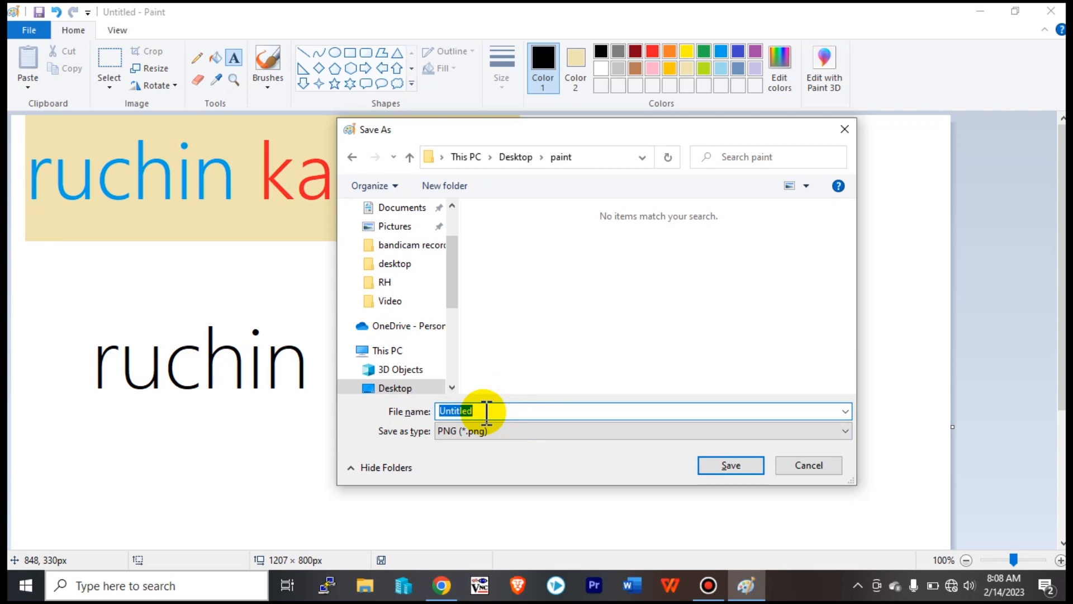
{"action": "type", "text": "1st"}
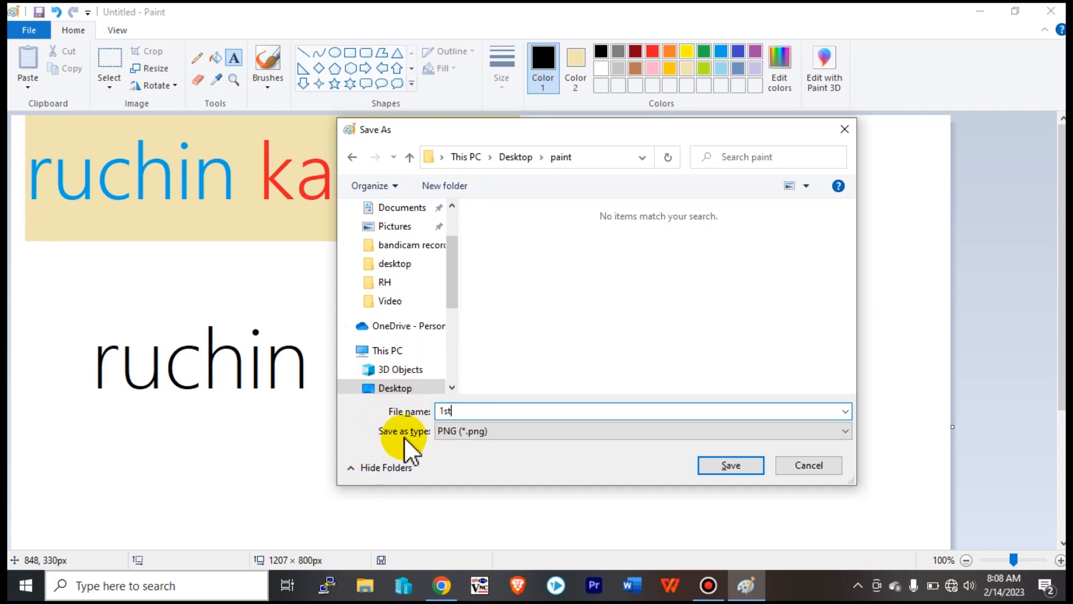
{"action": "left_click", "coordinate": [484, 428]}
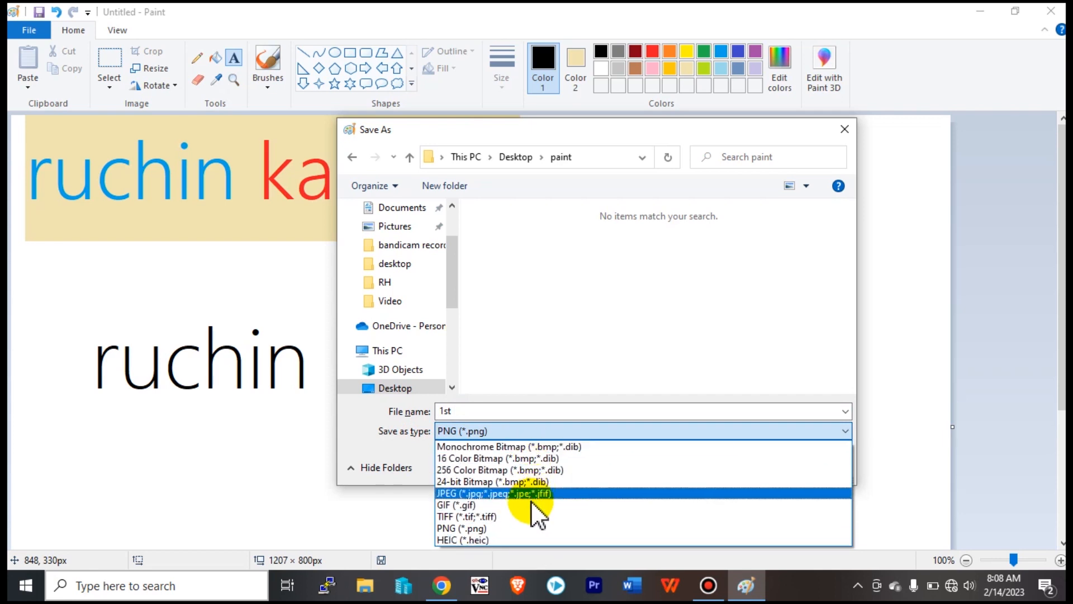
{"action": "left_click", "coordinate": [535, 528]}
{"action": "left_click", "coordinate": [525, 366]}
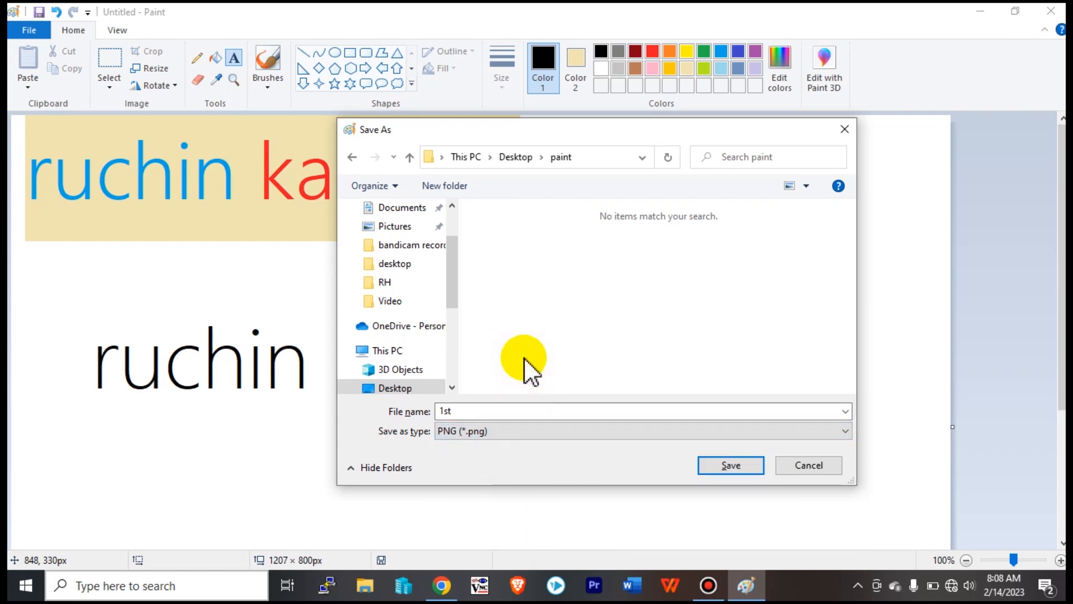
{"action": "left_click", "coordinate": [484, 430]}
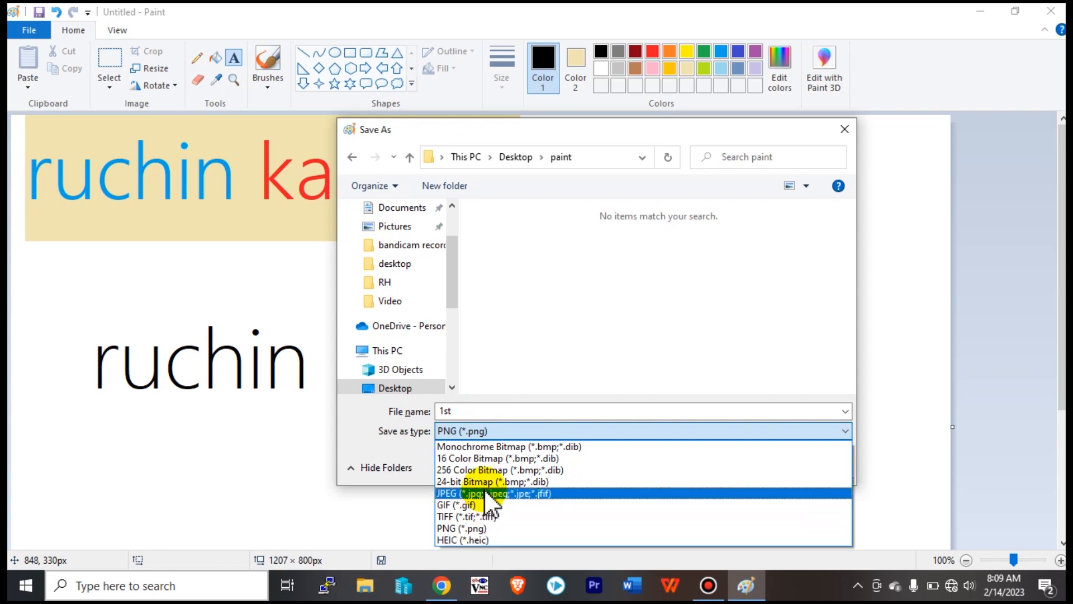
{"action": "left_click", "coordinate": [488, 533]}
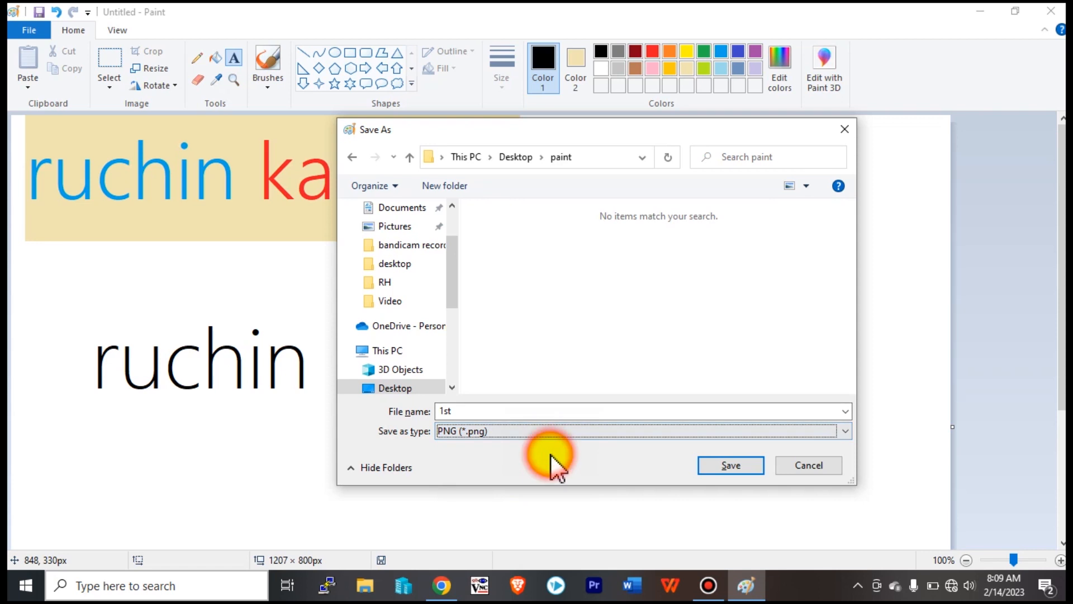
{"action": "left_click", "coordinate": [517, 429]}
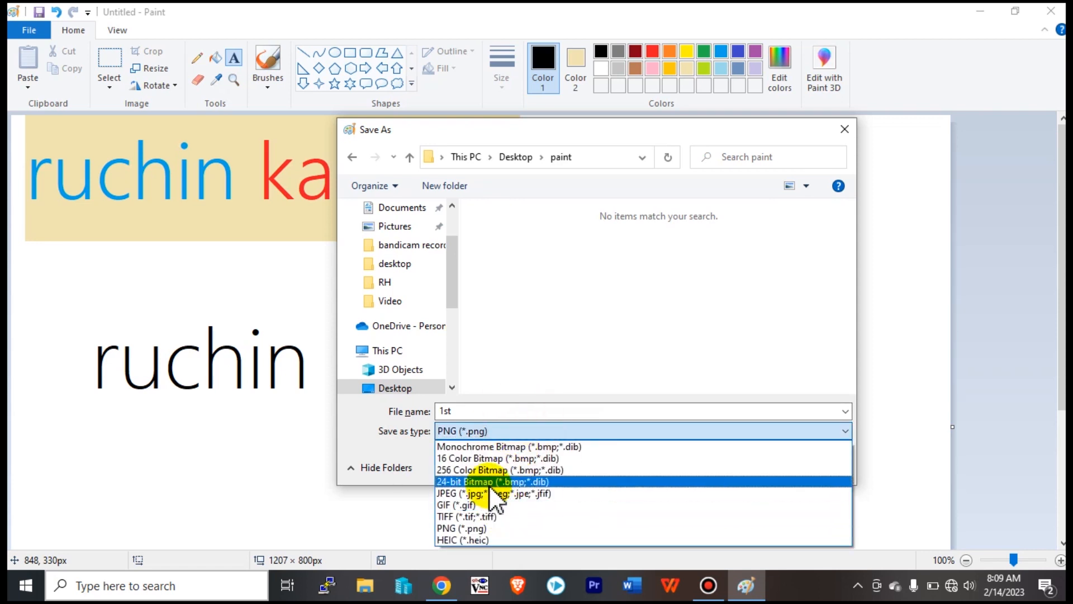
{"action": "left_click", "coordinate": [490, 493]}
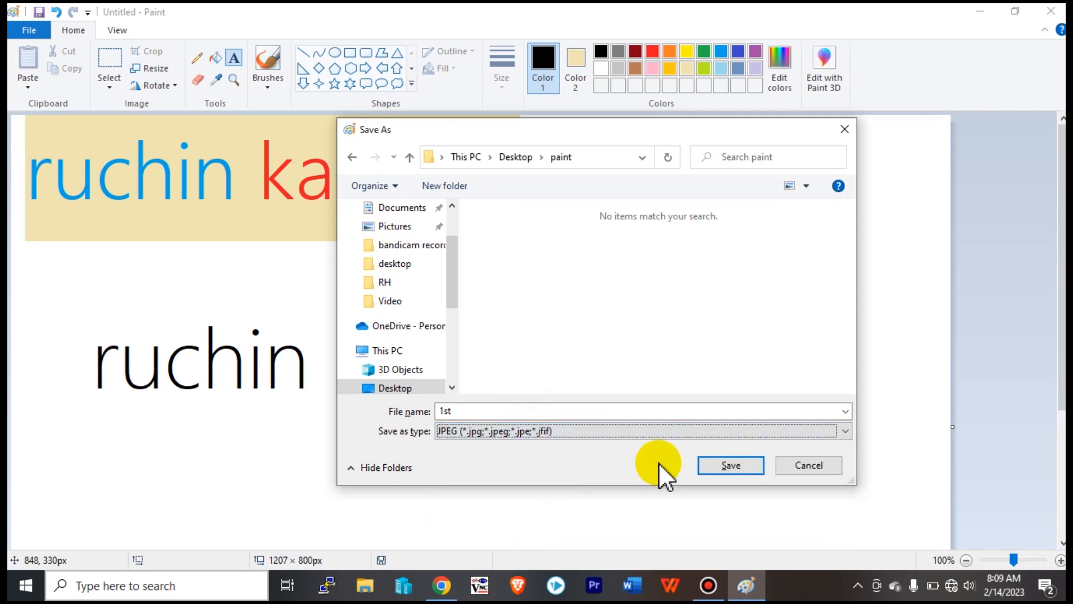
{"action": "left_click", "coordinate": [727, 465]}
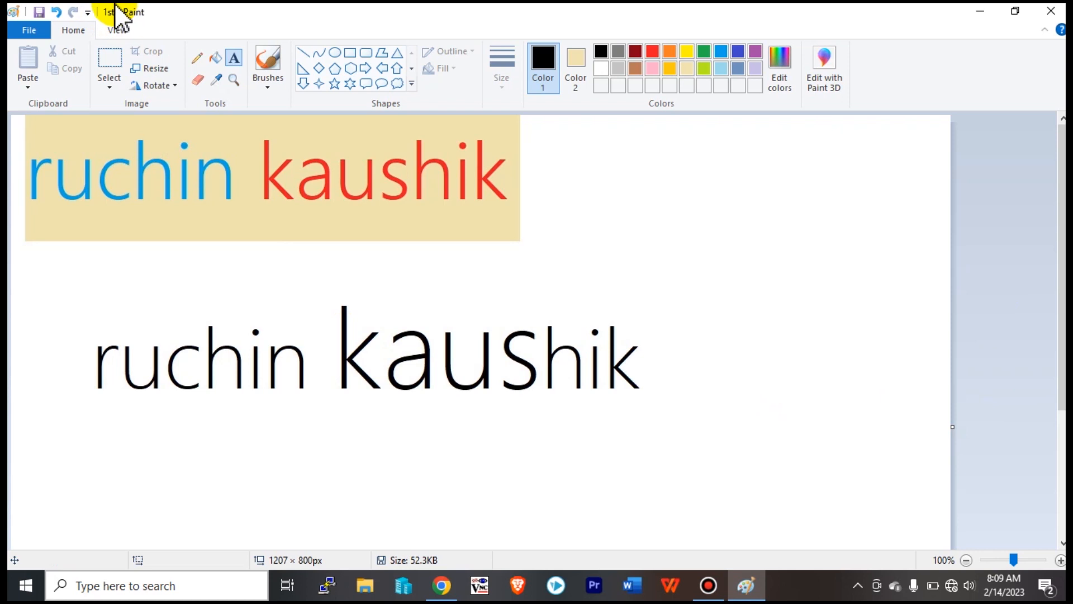
Close Paint and open the paint folder on the desktop.
{"action": "left_click", "coordinate": [1056, 9]}
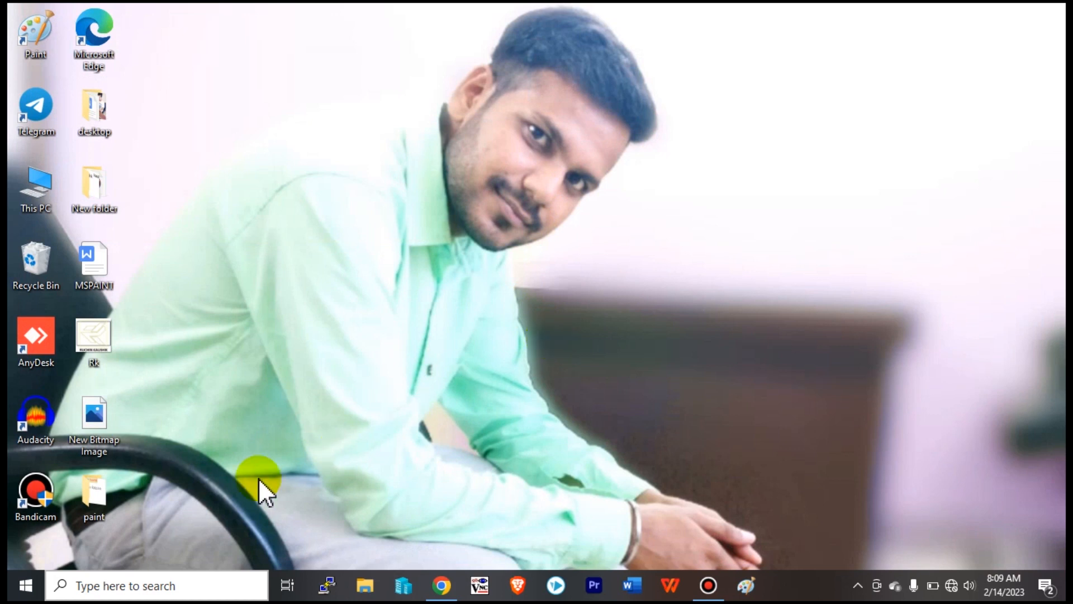
{"action": "left_click", "coordinate": [91, 493]}
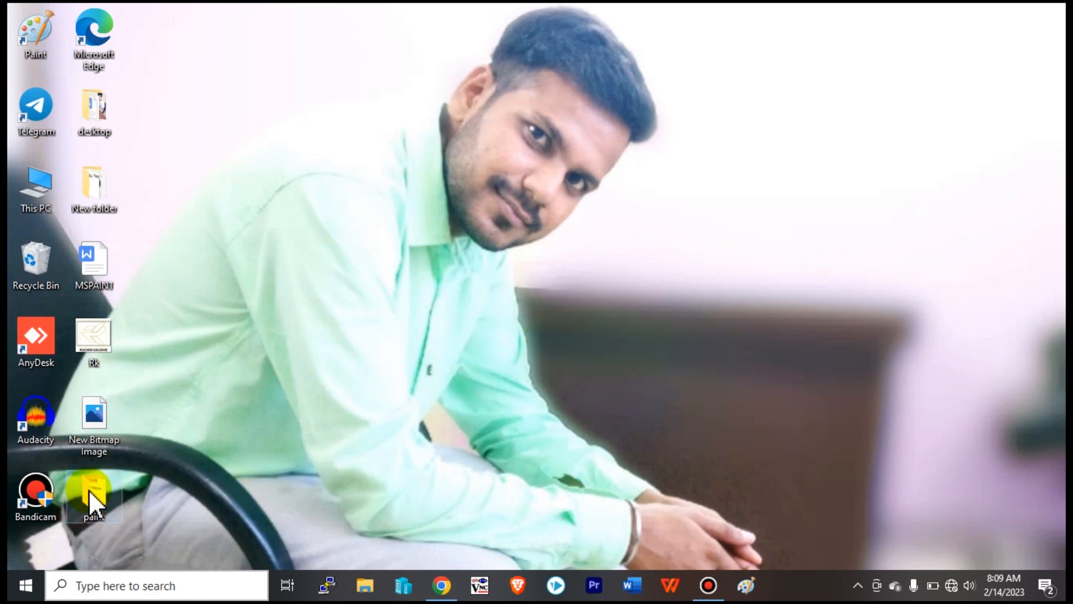
{"action": "double_click", "coordinate": [93, 497]}
{"action": "left_click", "coordinate": [271, 256]}
Open the 1st image in Paint using Open with.
{"action": "left_click", "coordinate": [166, 208]}
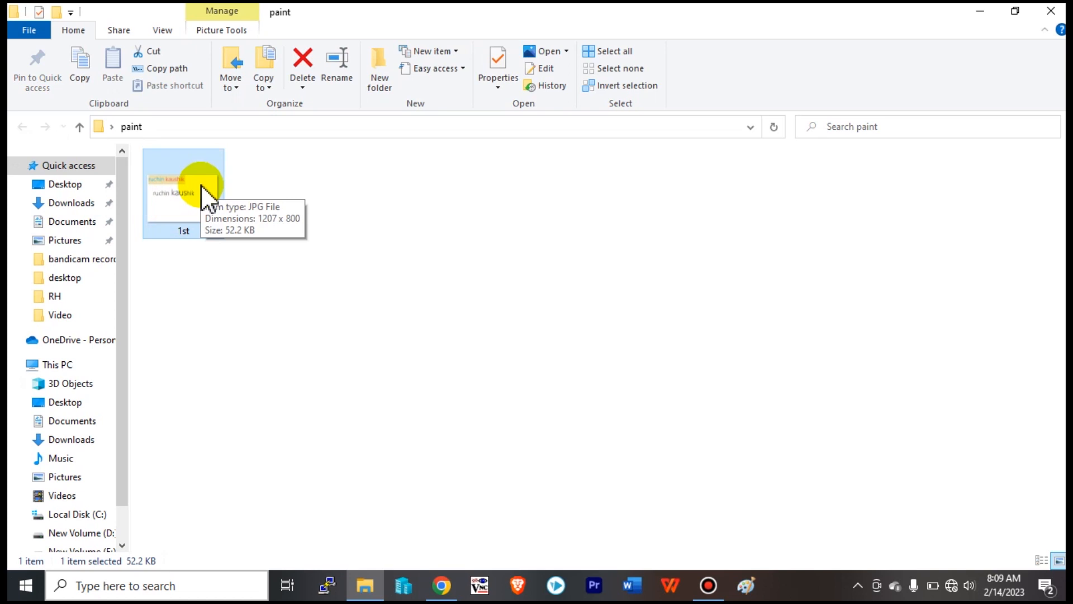
{"action": "left_click", "coordinate": [378, 254]}
{"action": "left_click", "coordinate": [182, 189]}
{"action": "left_click", "coordinate": [182, 190]}
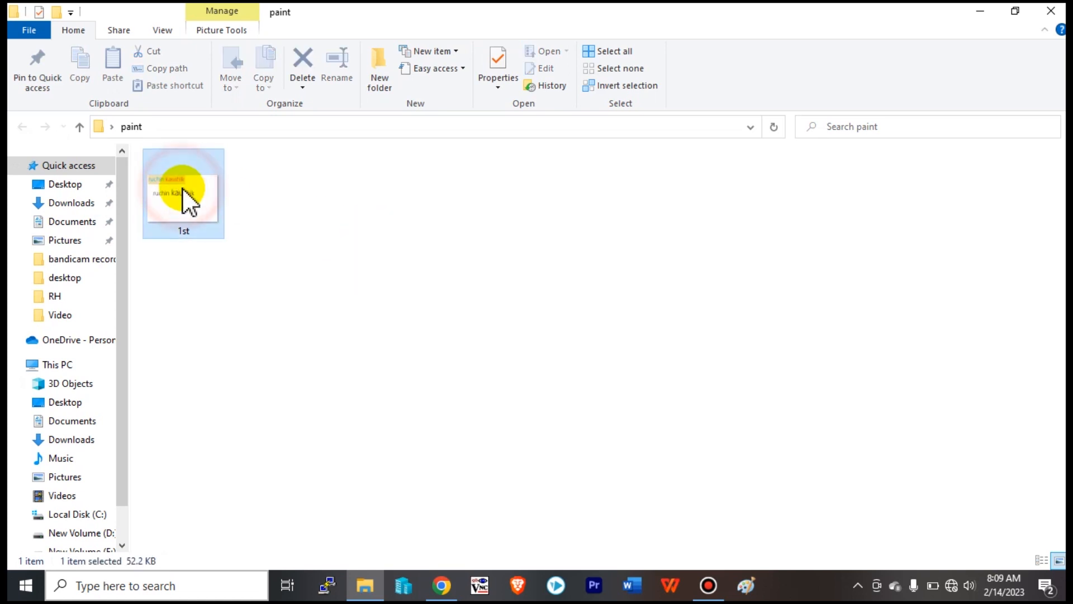
{"action": "right_click", "coordinate": [184, 191]}
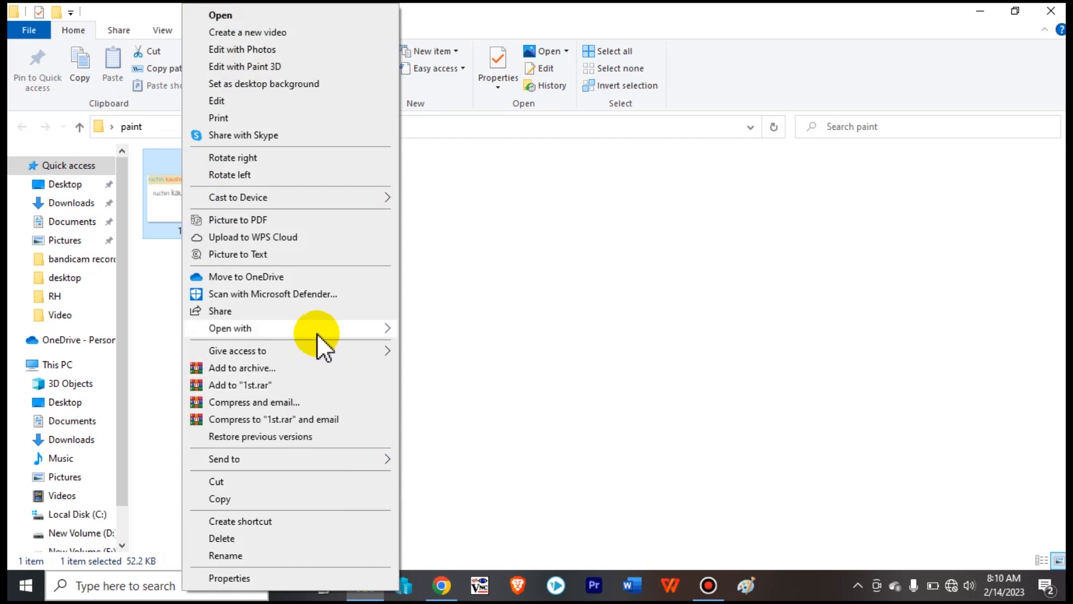
{"action": "mouse_move", "coordinate": [317, 333]}
{"action": "left_click", "coordinate": [440, 331]}
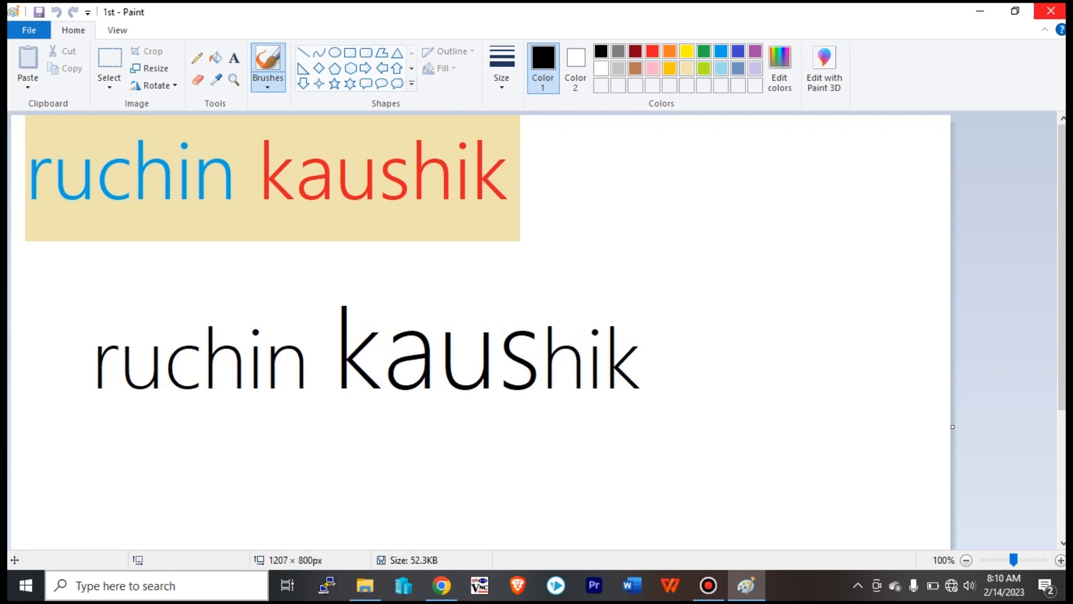
Relaunch Paint from the taskbar and open 1st from the Desktop paint folder.
{"action": "left_click", "coordinate": [1051, 10]}
{"action": "left_click", "coordinate": [746, 586]}
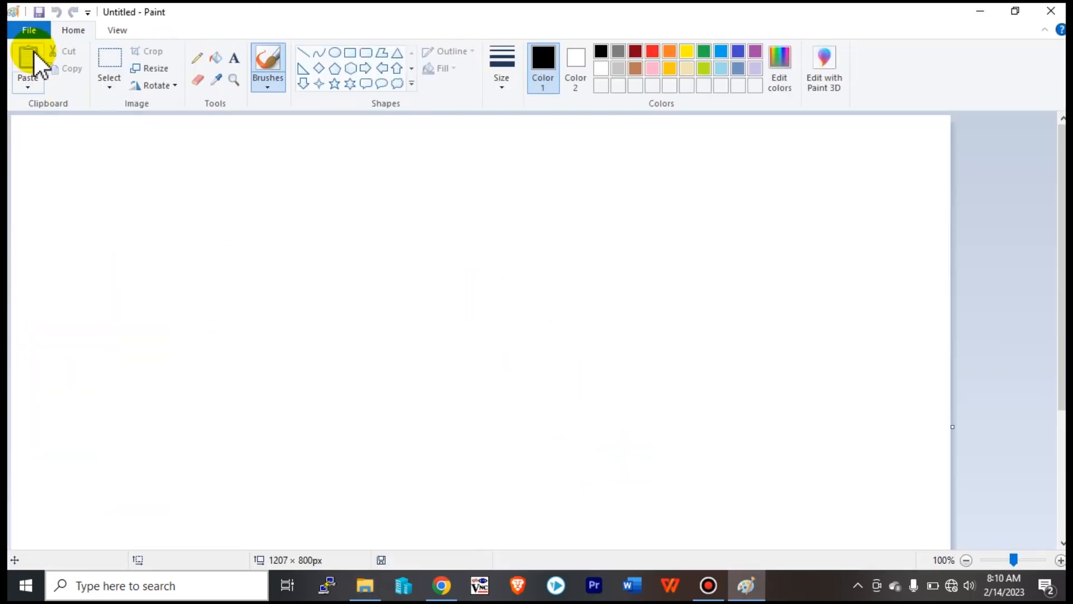
{"action": "left_click", "coordinate": [27, 31]}
{"action": "left_click", "coordinate": [52, 97]}
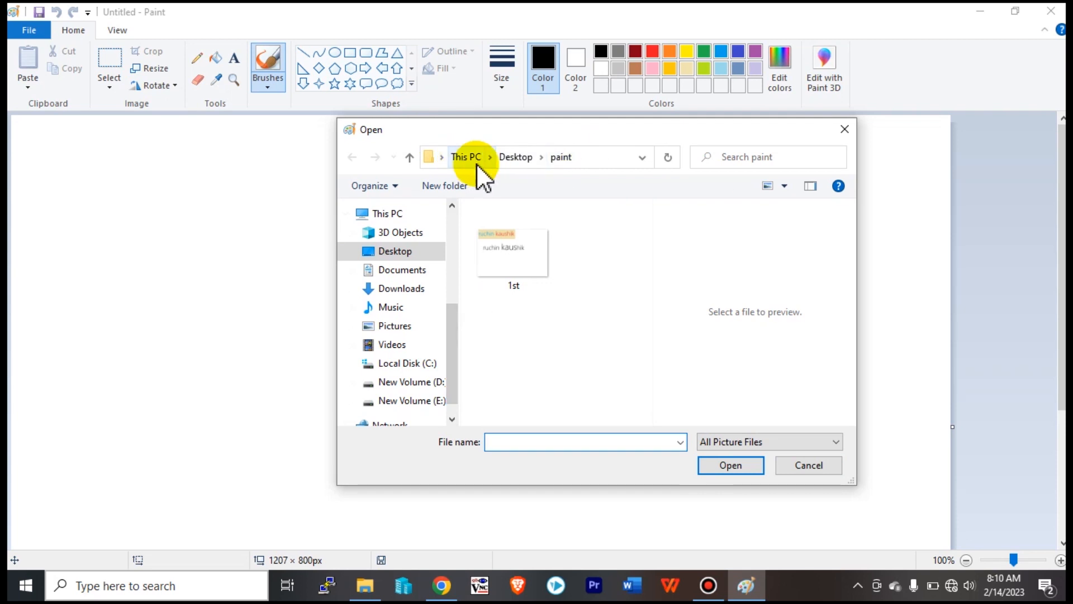
{"action": "left_click", "coordinate": [519, 256]}
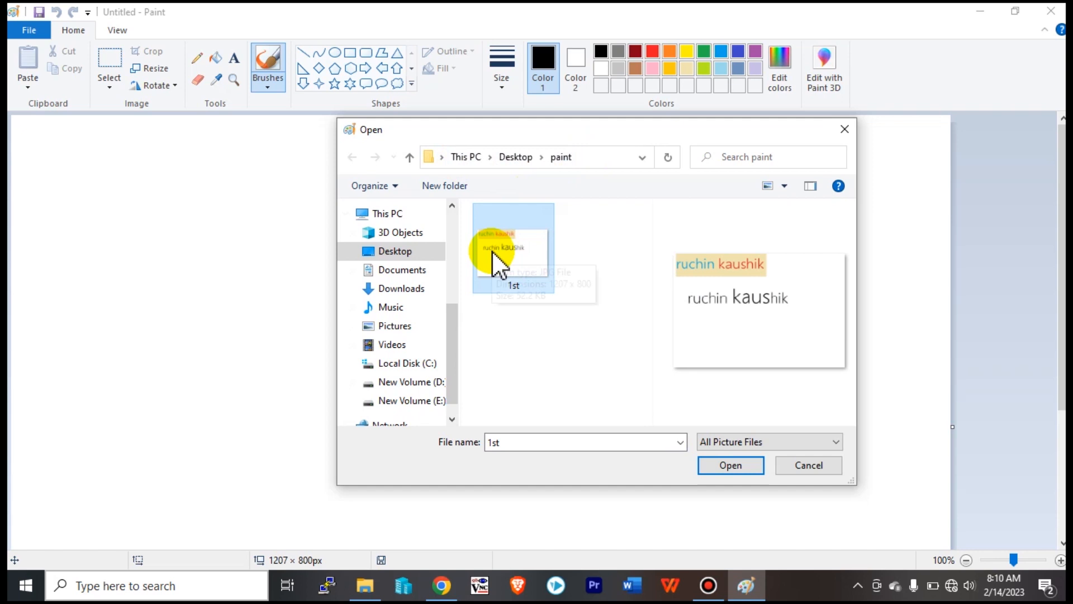
{"action": "left_click", "coordinate": [727, 465]}
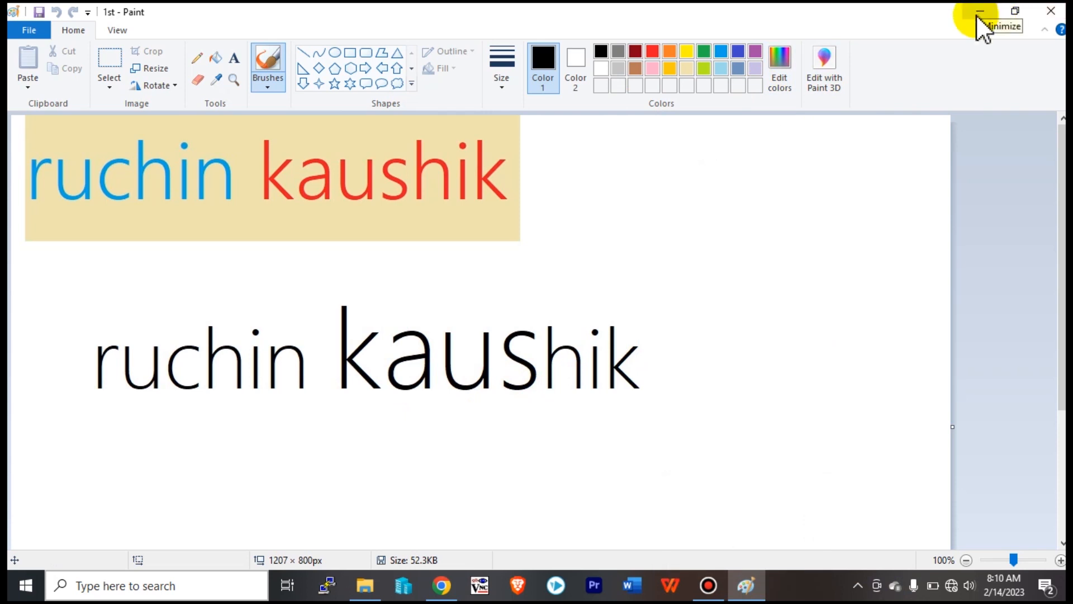
{"action": "left_click", "coordinate": [834, 336]}
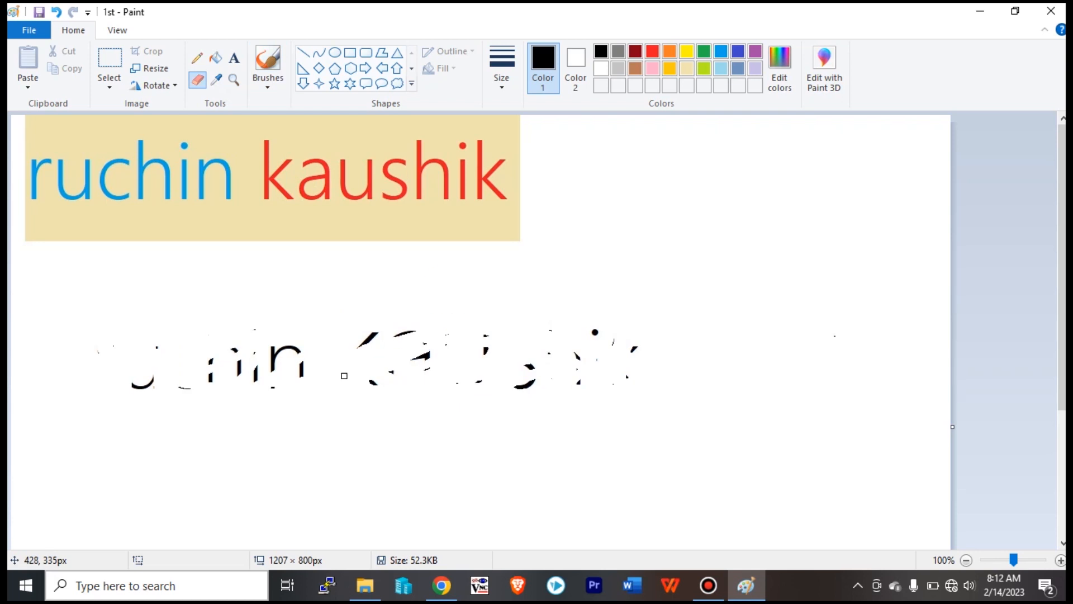
Save a copy named 2nd in the paint folder with Save as, then close Paint.
{"action": "left_click", "coordinate": [26, 31]}
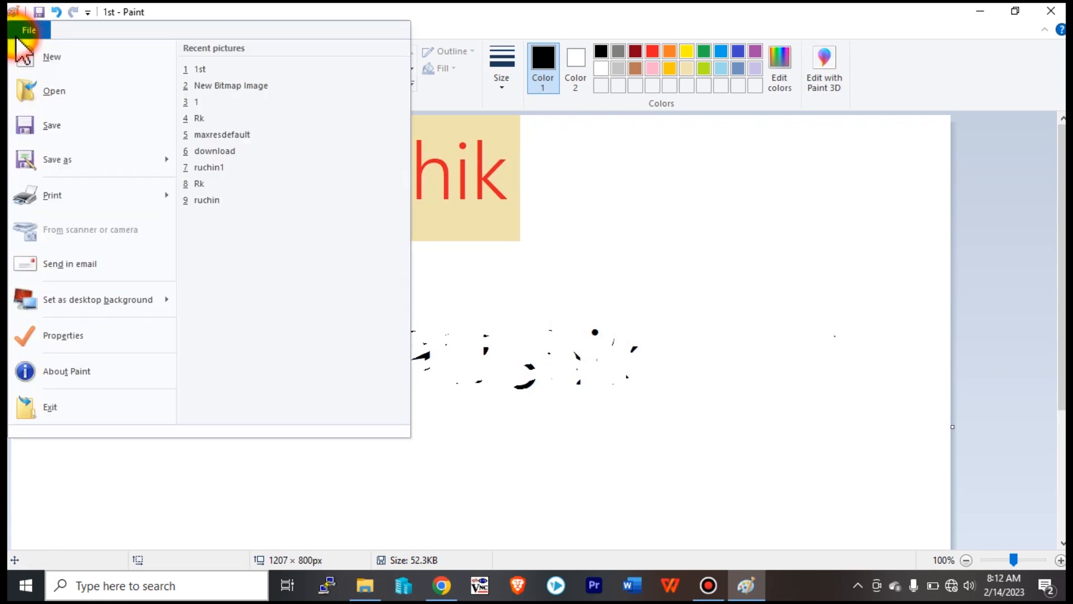
{"action": "mouse_move", "coordinate": [63, 169]}
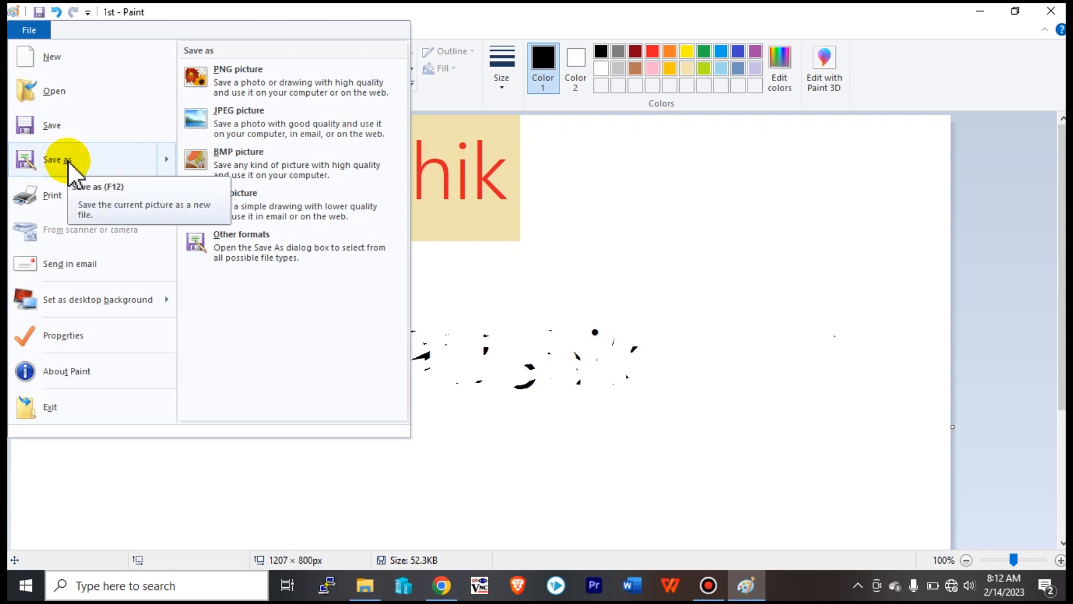
{"action": "left_click", "coordinate": [72, 161]}
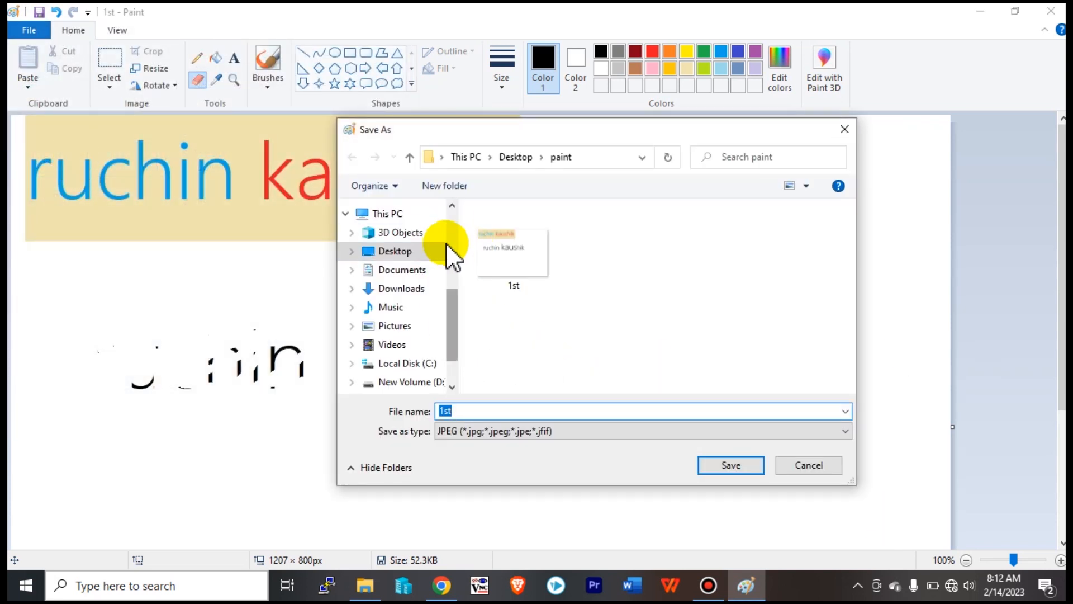
{"action": "mouse_move", "coordinate": [454, 310]}
{"action": "left_mouse_down"}
{"action": "mouse_move", "coordinate": [462, 245]}
{"action": "mouse_move", "coordinate": [470, 299]}
{"action": "left_mouse_up"}
{"action": "left_click", "coordinate": [484, 412]}
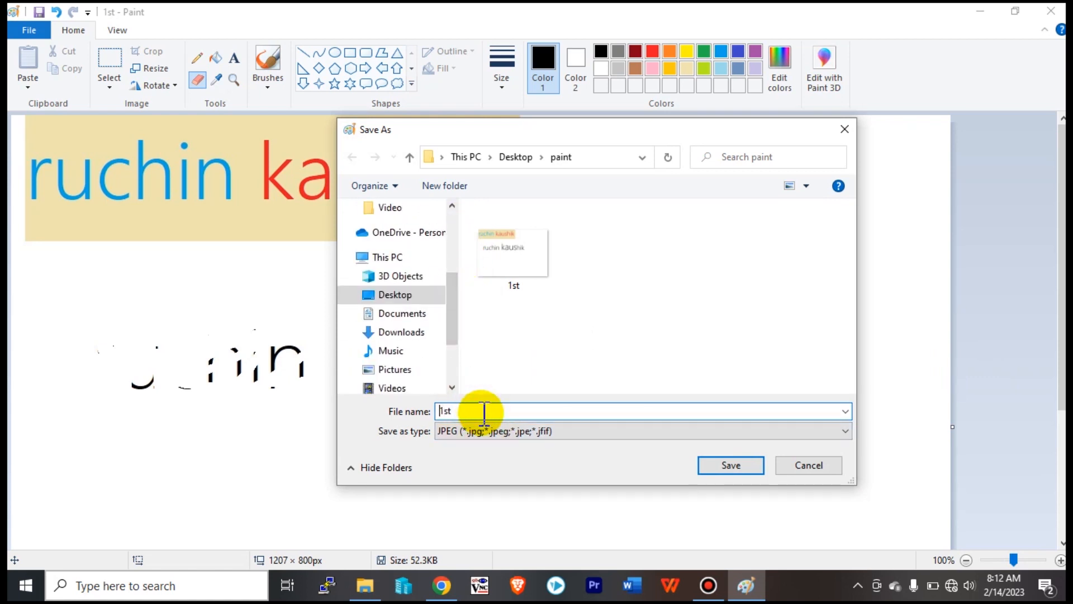
{"action": "key", "text": "BackSpace"}
{"action": "key", "text": "BackSpace"}
{"action": "key", "text": "BackSpace"}
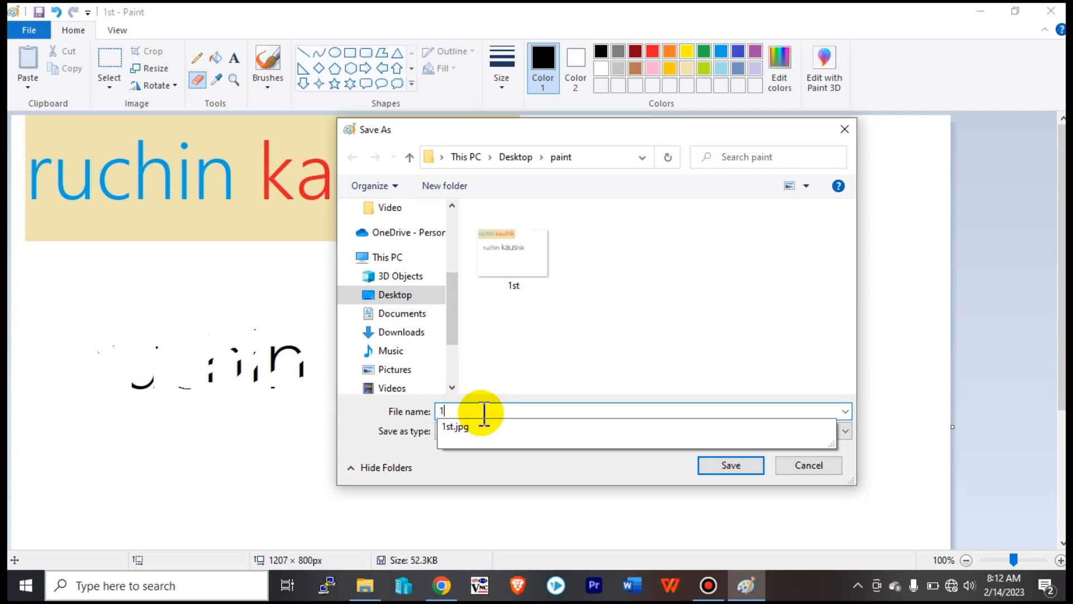
{"action": "type", "text": "2nd"}
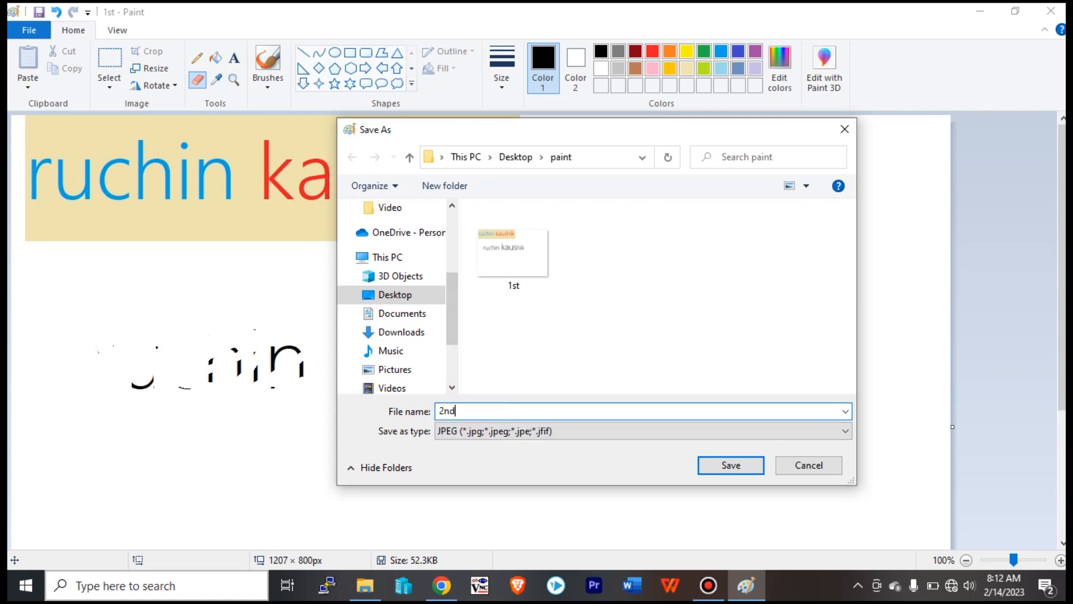
{"action": "left_click", "coordinate": [732, 466]}
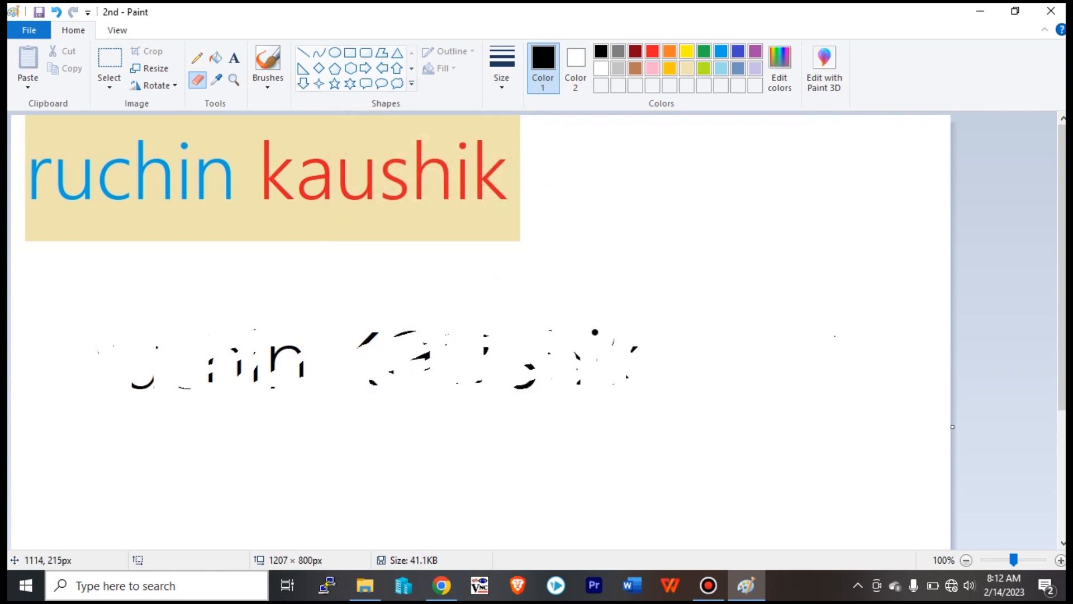
{"action": "left_click", "coordinate": [1051, 11]}
Open the 1st image in Paint to check it, then close it.
{"action": "left_click_drag", "start_coordinate": [333, 279], "coordinate": [103, 193]}
{"action": "left_click", "coordinate": [215, 263]}
{"action": "left_click", "coordinate": [268, 192]}
{"action": "left_click", "coordinate": [196, 191]}
{"action": "right_click", "coordinate": [199, 193]}
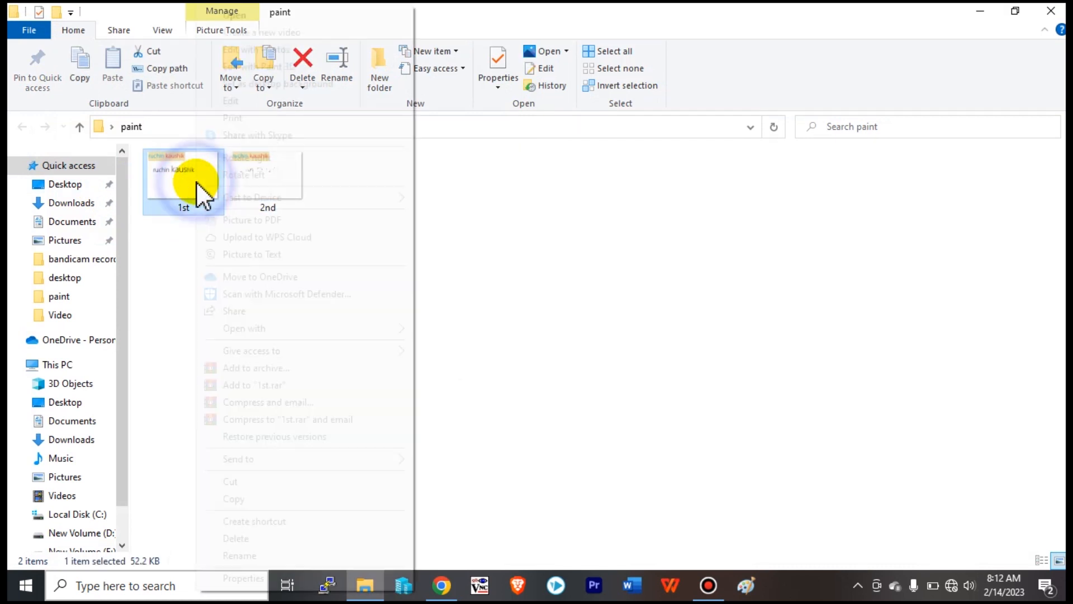
{"action": "left_click", "coordinate": [443, 329]}
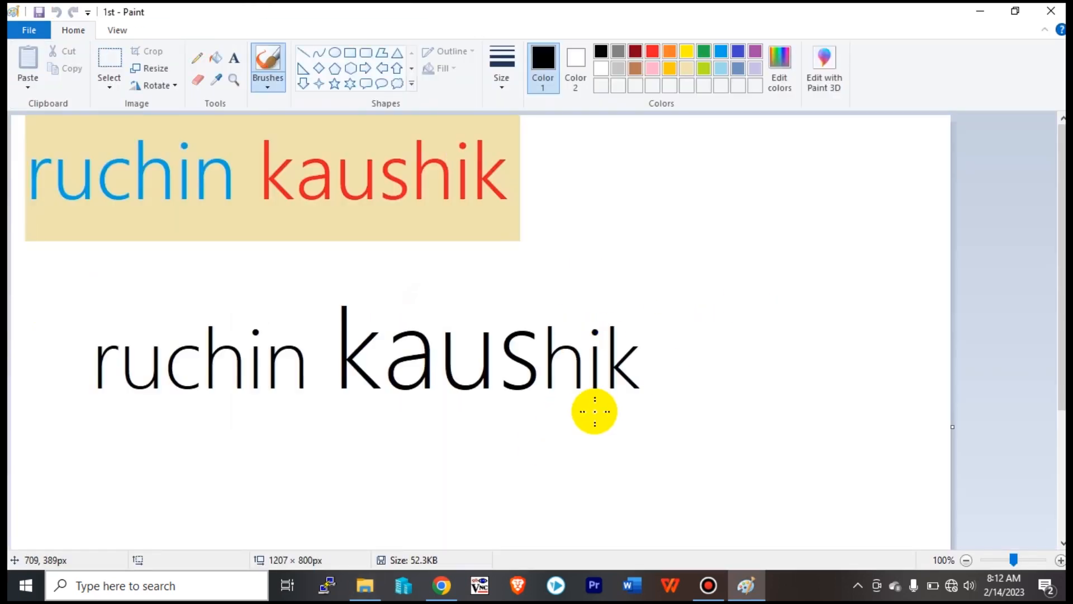
{"action": "left_click", "coordinate": [1051, 10]}
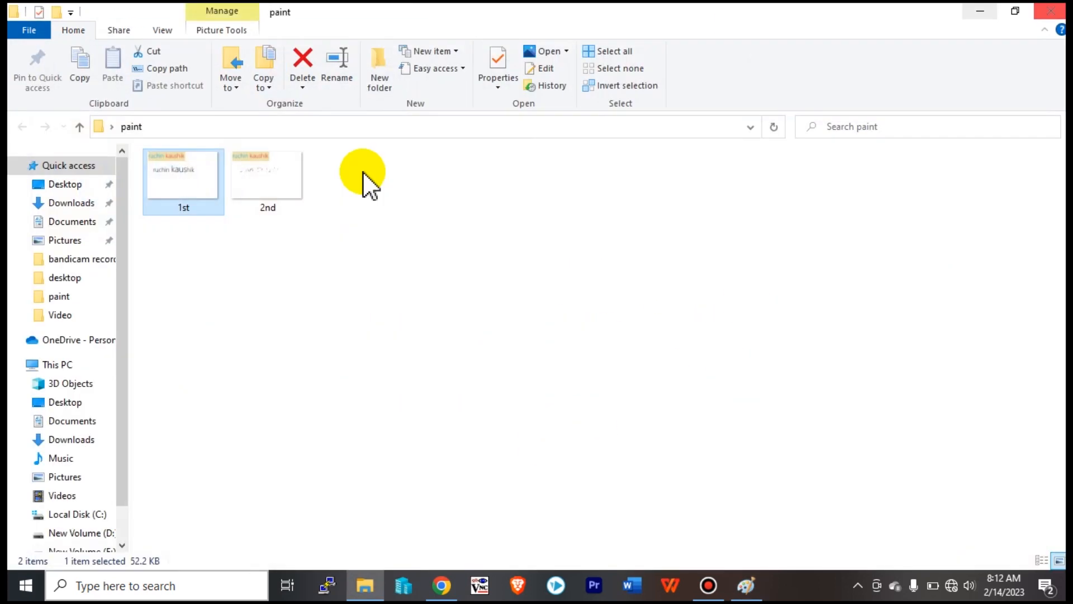
Open the 2nd image in Paint with Open with.
{"action": "right_click", "coordinate": [272, 176]}
{"action": "mouse_move", "coordinate": [491, 331]}
{"action": "left_click", "coordinate": [524, 328]}
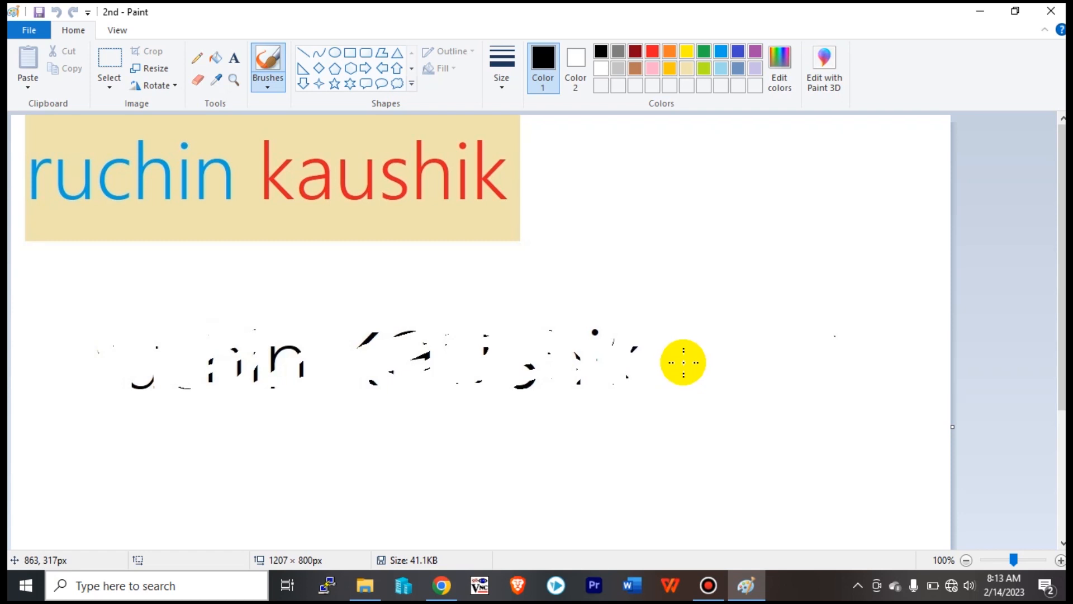
Select the area holding the leftover black specks, then drop the selection.
{"action": "left_click", "coordinate": [195, 82]}
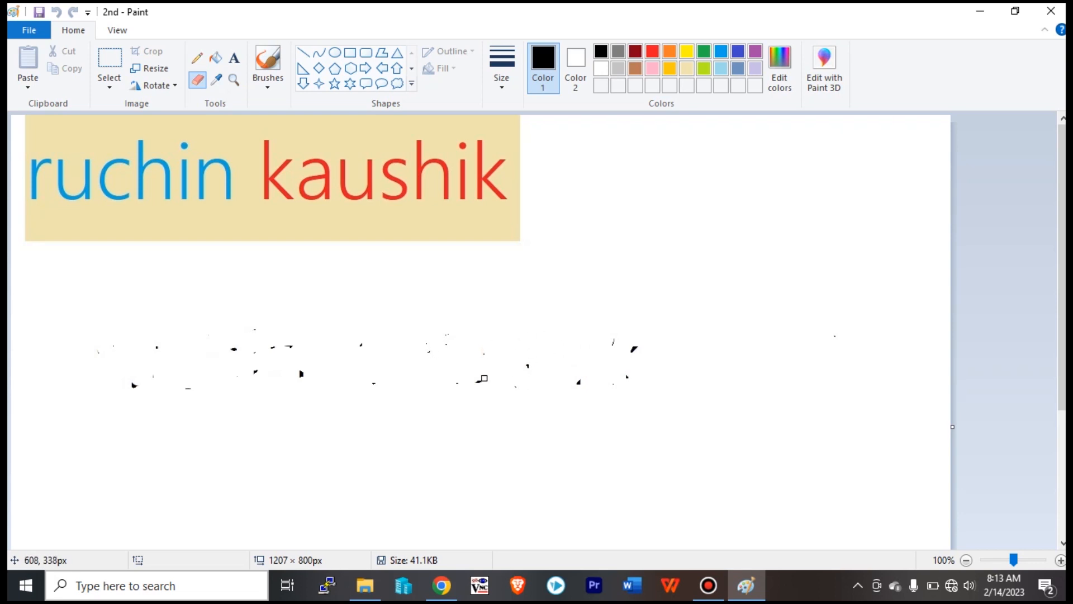
{"action": "left_click", "coordinate": [104, 55]}
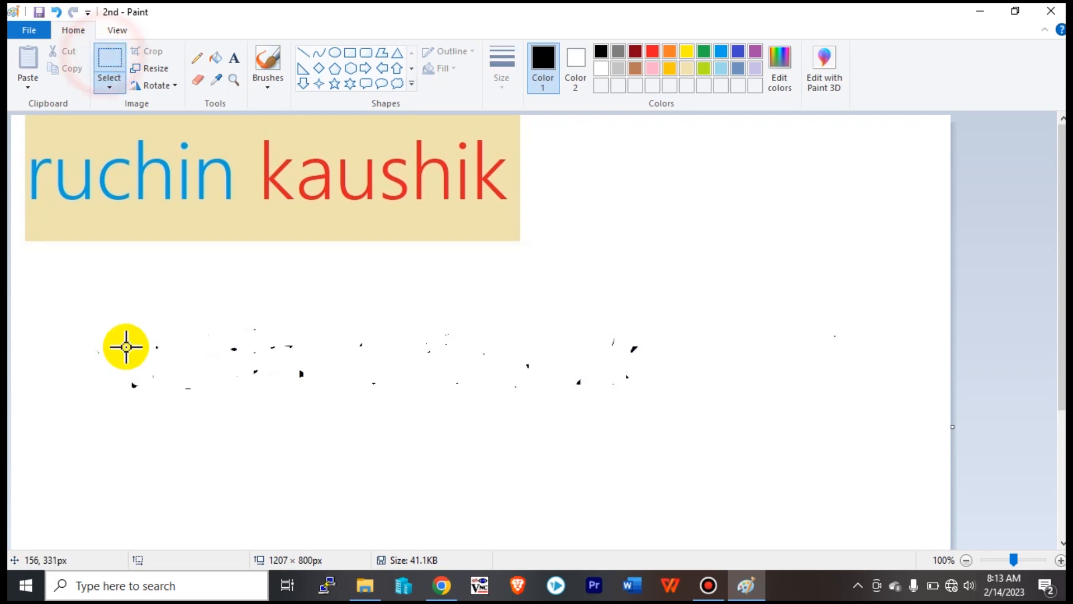
{"action": "left_click_drag", "start_coordinate": [82, 256], "coordinate": [759, 461]}
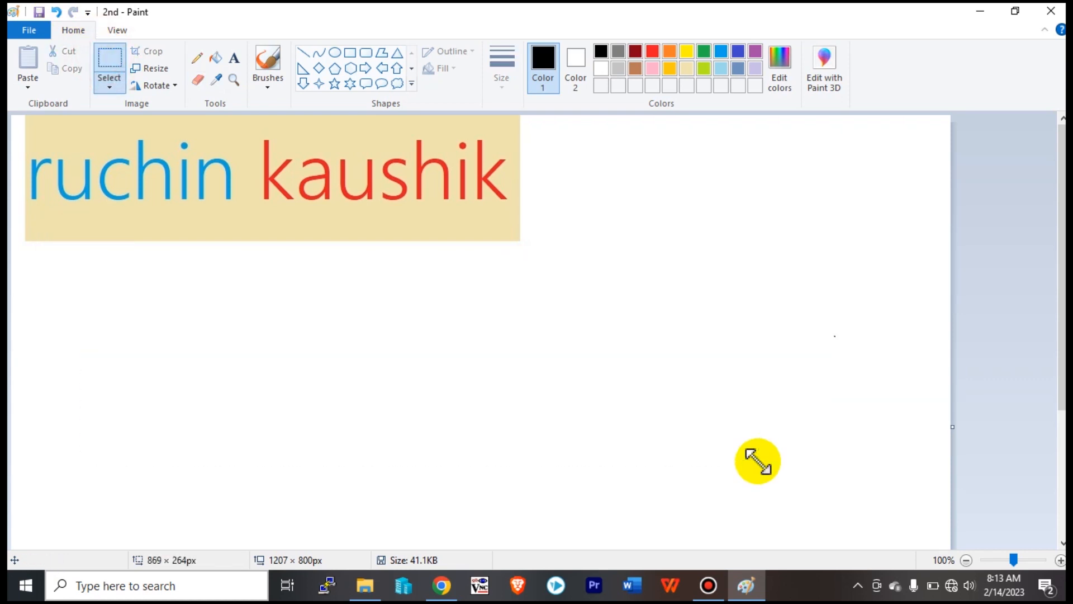
{"action": "left_click", "coordinate": [538, 416]}
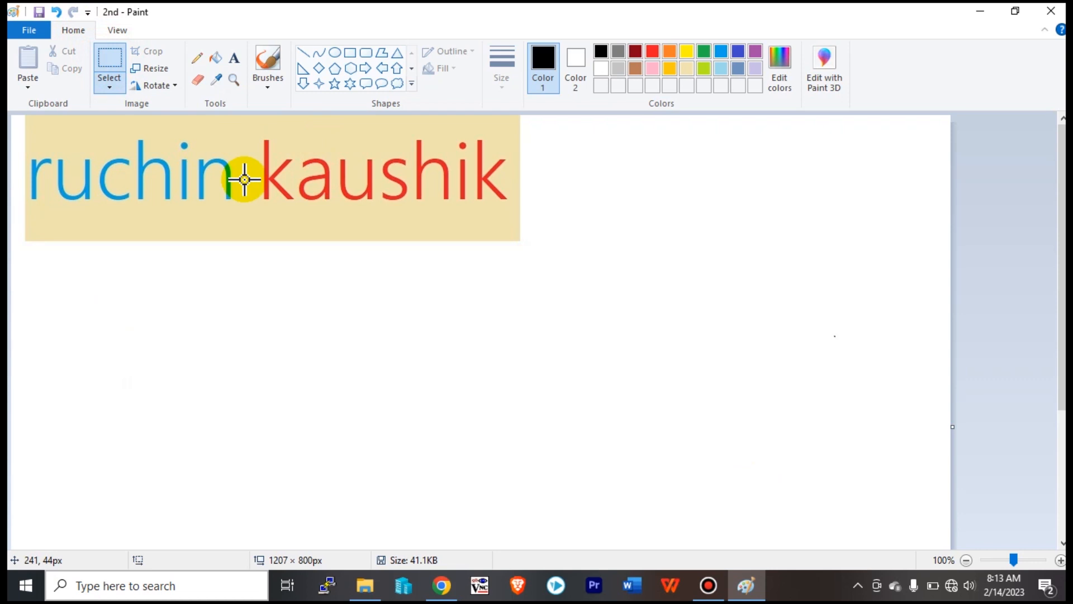
Save the 2nd picture and close Paint.
{"action": "left_click", "coordinate": [34, 29]}
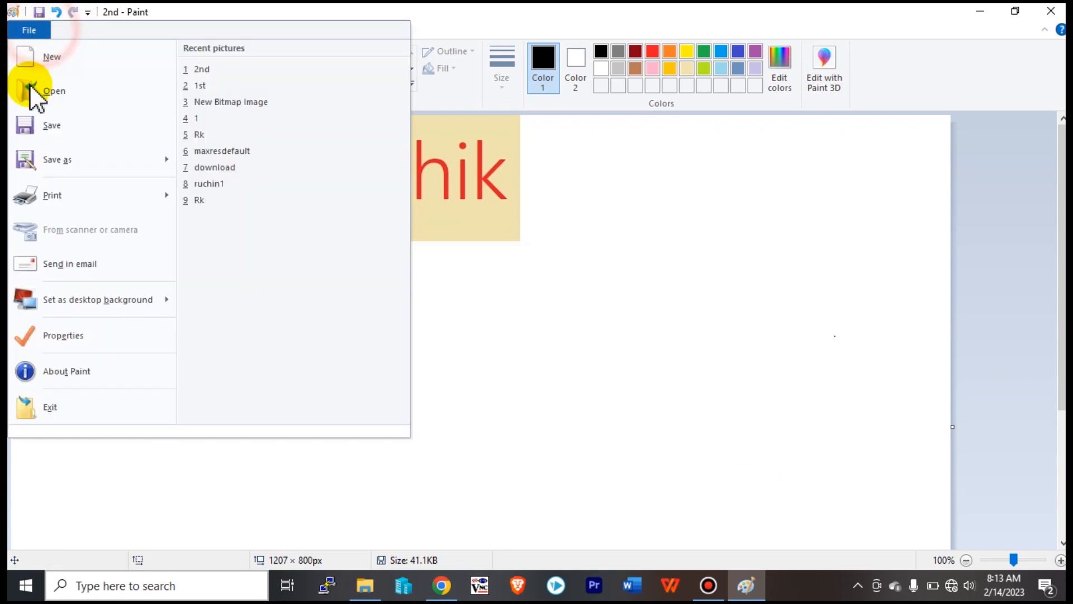
{"action": "left_click", "coordinate": [54, 132]}
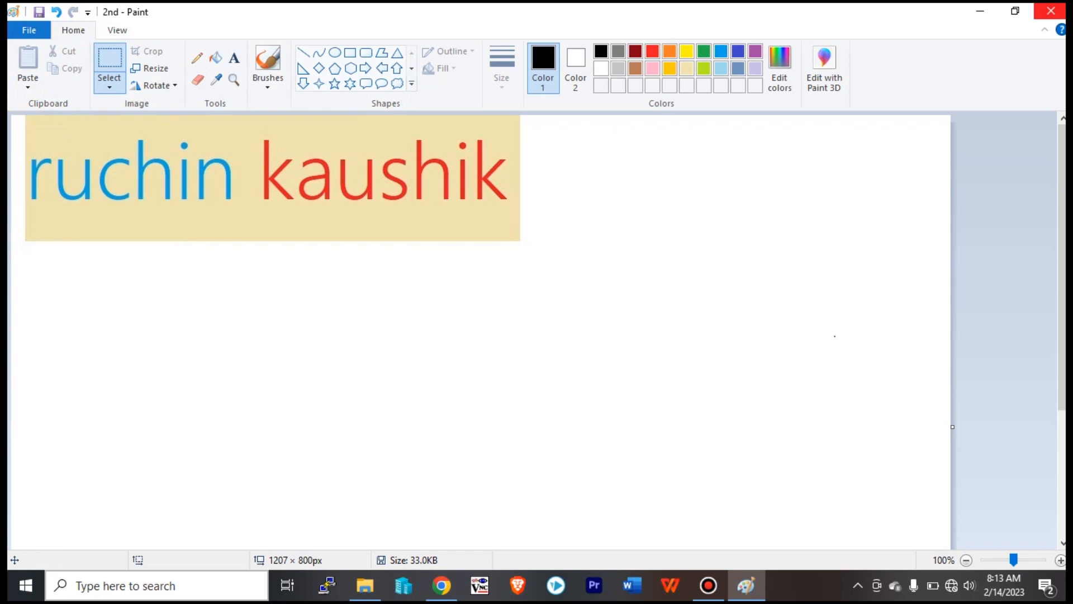
{"action": "left_click", "coordinate": [1051, 10]}
Open the '2nd' picture from the paint folder in Paint using Open with.
{"action": "left_click", "coordinate": [383, 308]}
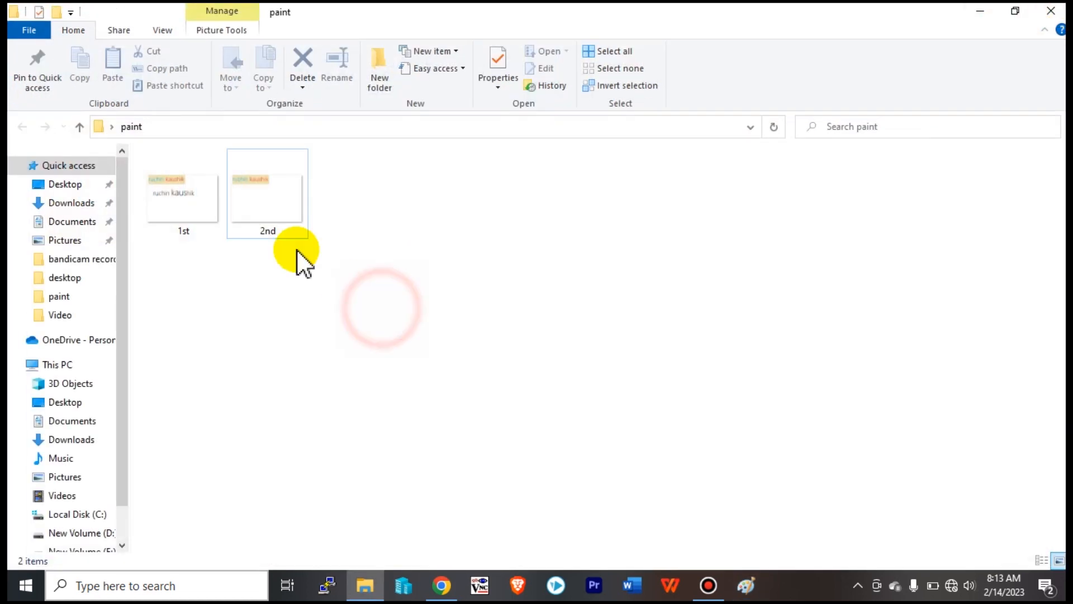
{"action": "left_click", "coordinate": [256, 202]}
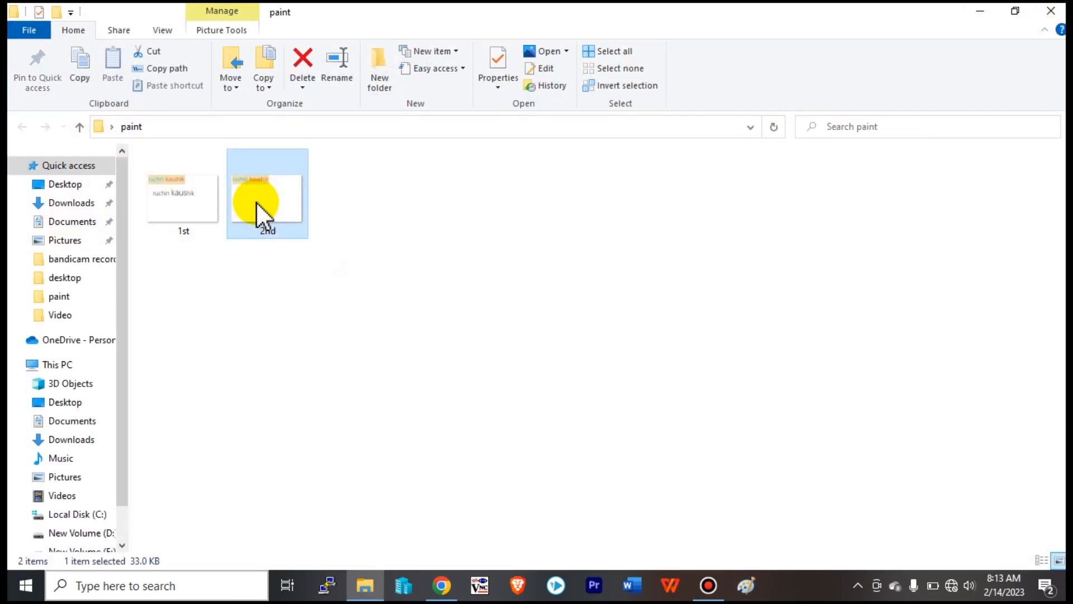
{"action": "right_click", "coordinate": [258, 213]}
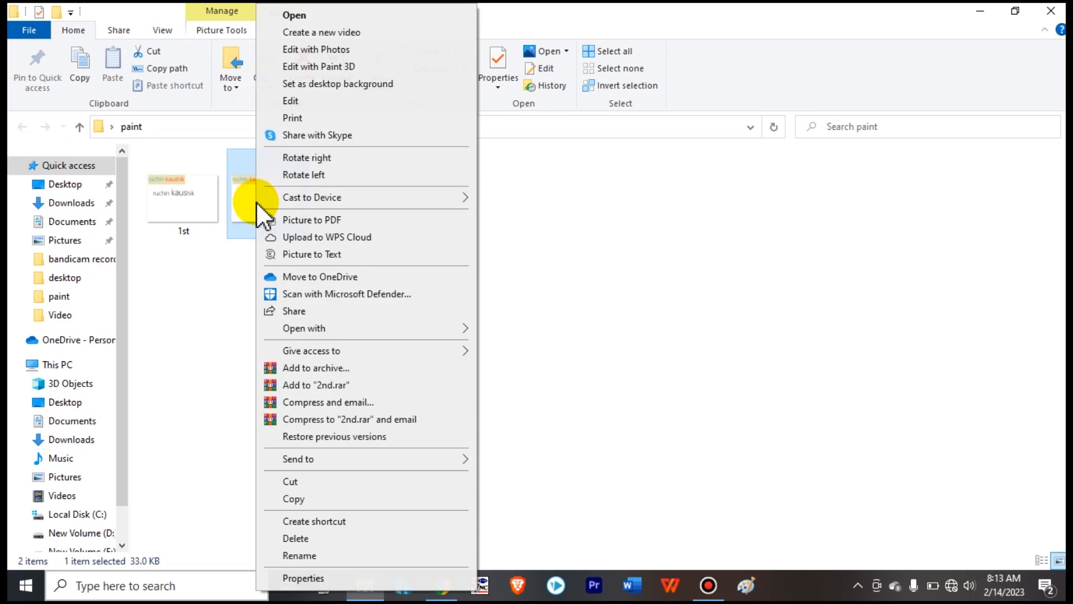
{"action": "left_click", "coordinate": [205, 332]}
{"action": "left_click", "coordinate": [190, 176]}
{"action": "left_click", "coordinate": [284, 195]}
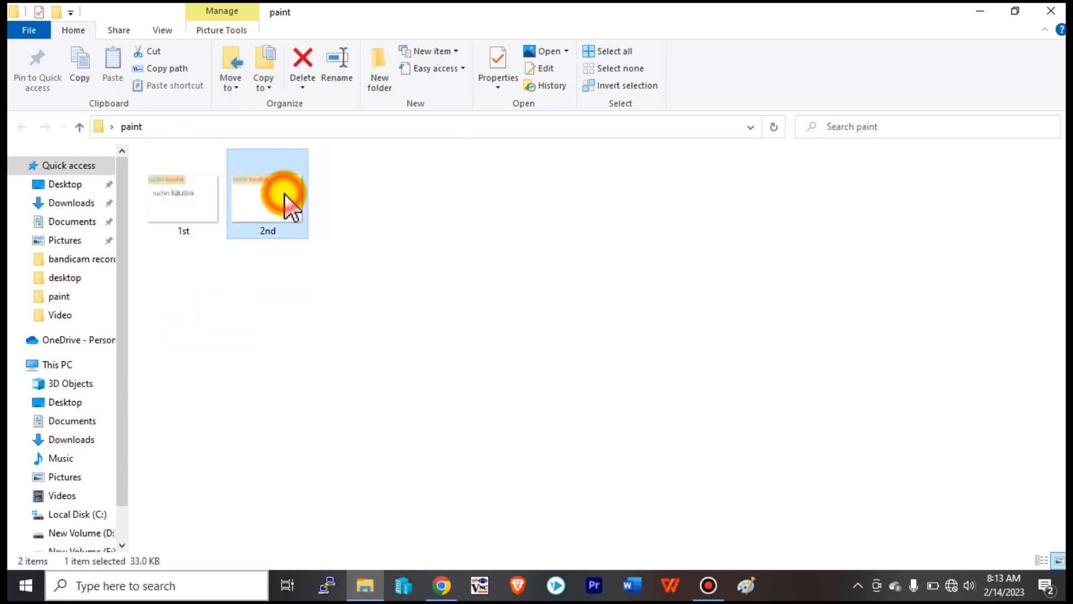
{"action": "right_click", "coordinate": [284, 194]}
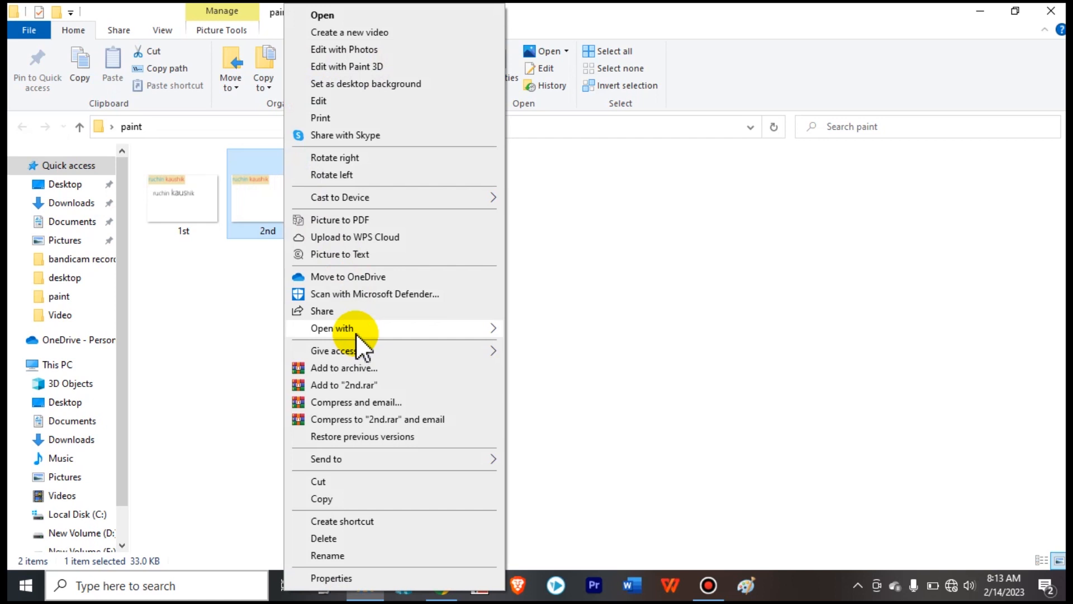
{"action": "mouse_move", "coordinate": [357, 330]}
{"action": "left_click", "coordinate": [556, 331]}
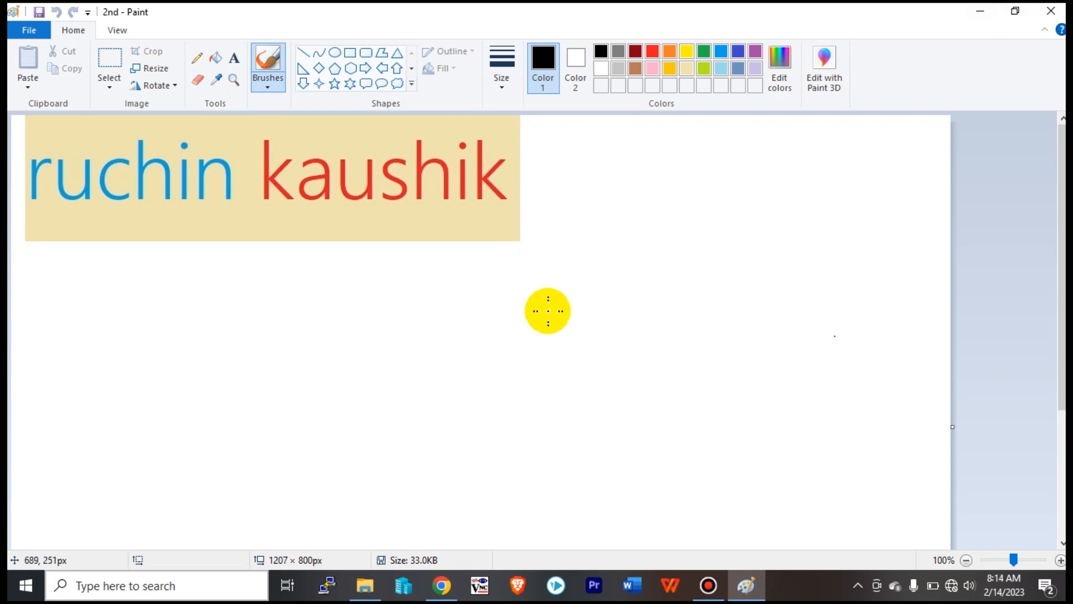
Add the word 'ruchin' in black in a text box below the banner.
{"action": "left_click", "coordinate": [236, 58]}
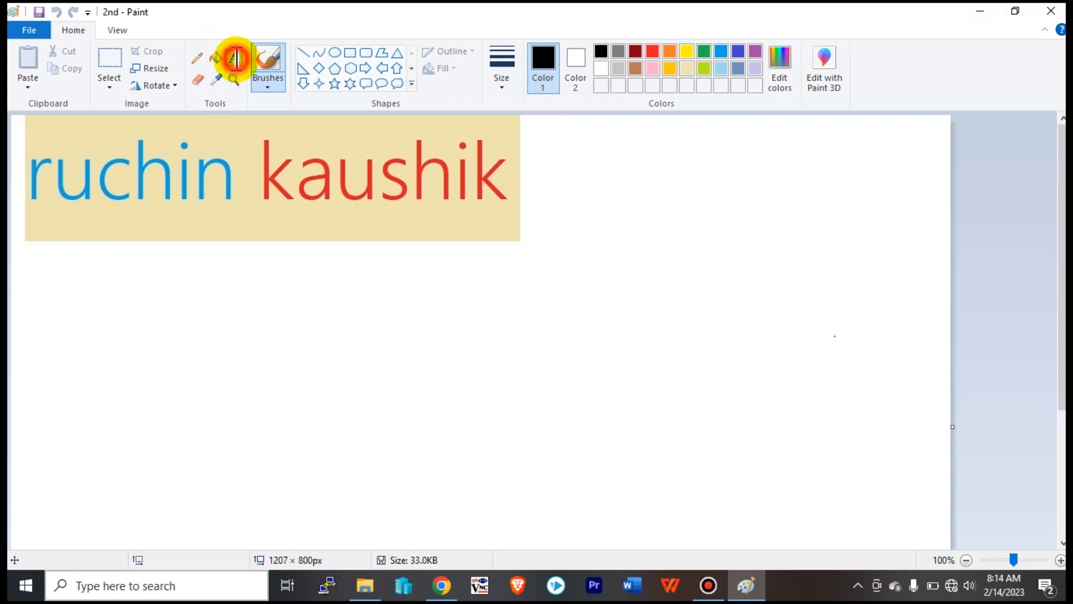
{"action": "left_click_drag", "start_coordinate": [156, 300], "coordinate": [545, 429]}
{"action": "type", "text": "ruch"}
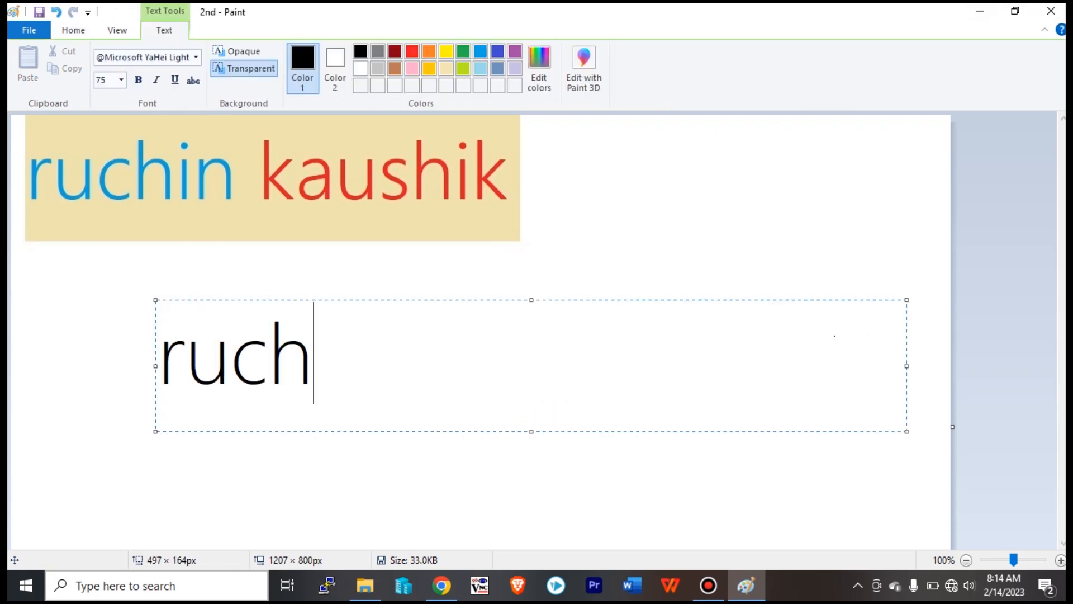
{"action": "type", "text": "in"}
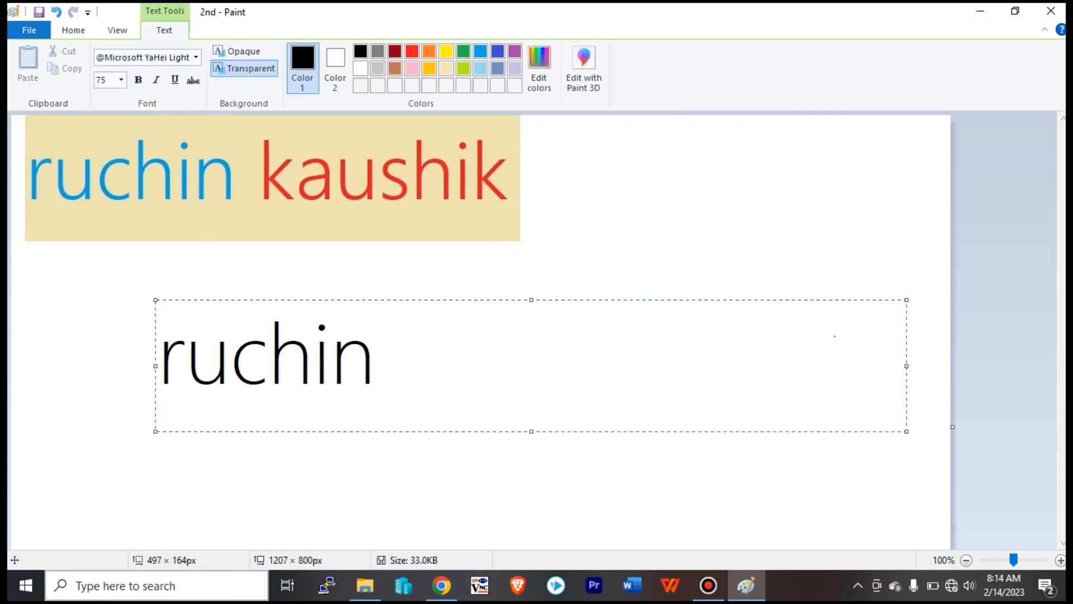
{"action": "left_click", "coordinate": [58, 328]}
Save a JPEG copy of the picture named '3rd'.
{"action": "left_click", "coordinate": [19, 34]}
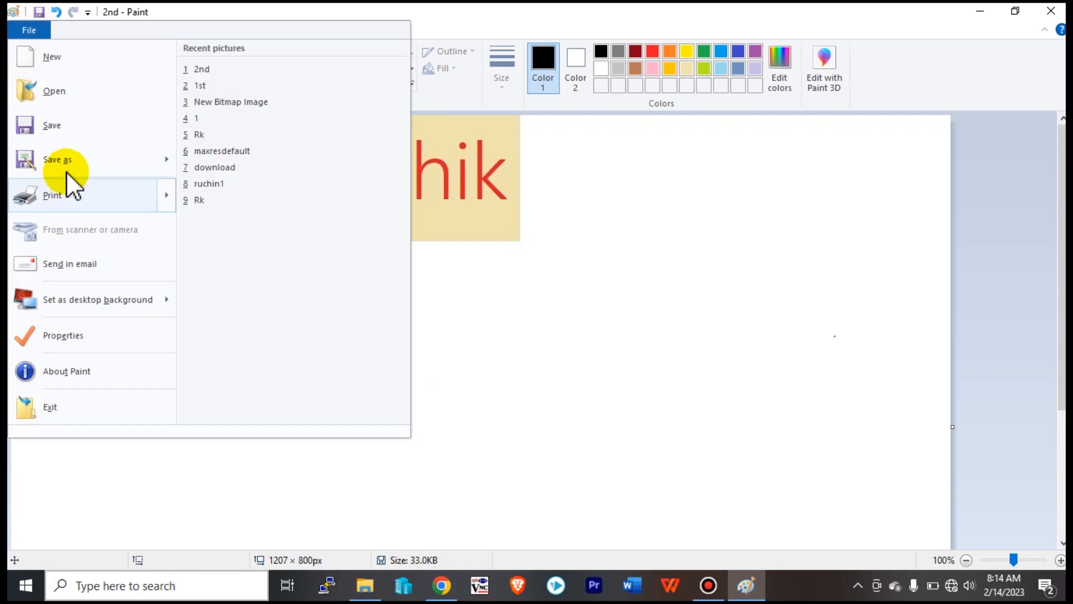
{"action": "left_click", "coordinate": [70, 168]}
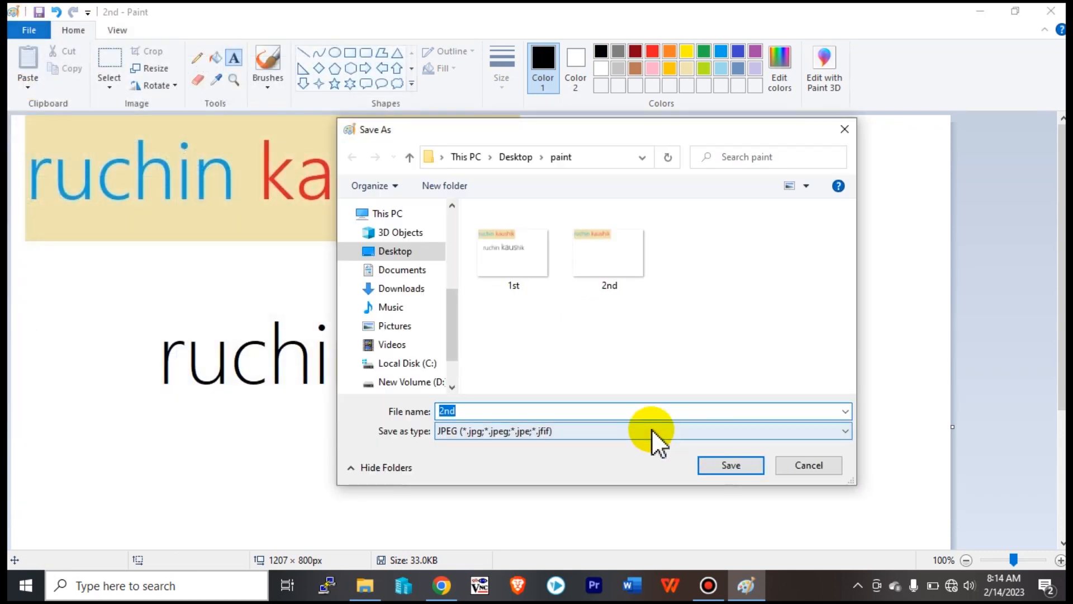
{"action": "type", "text": "3rd"}
{"action": "key", "text": "Return"}
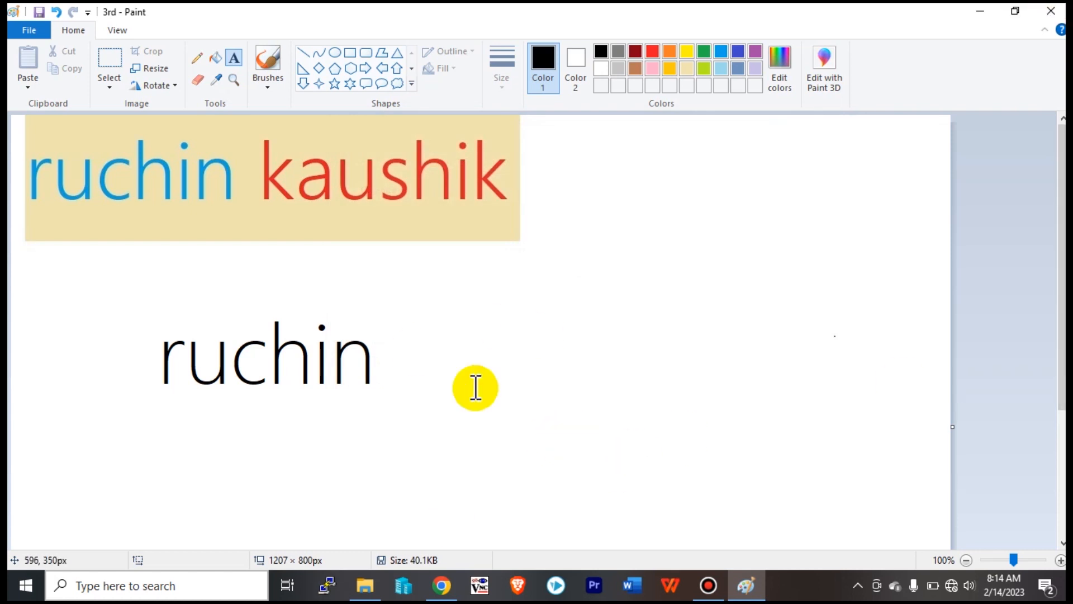
Save another JPEG copy named '4th', then close Paint.
{"action": "left_click", "coordinate": [30, 33]}
{"action": "left_click", "coordinate": [78, 159]}
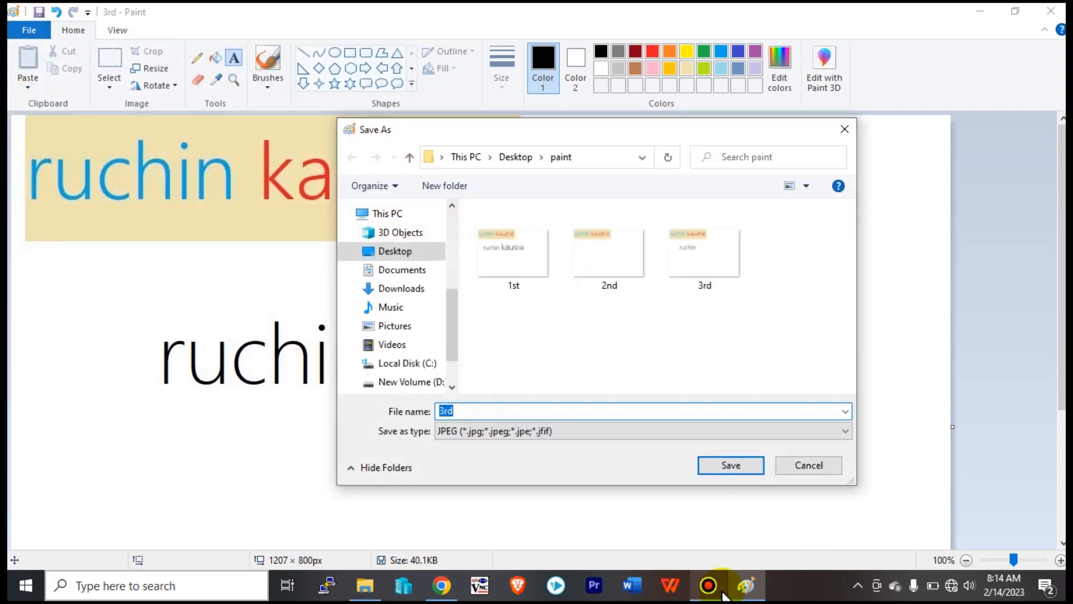
{"action": "mouse_move", "coordinate": [723, 593]}
{"action": "type", "text": "4th"}
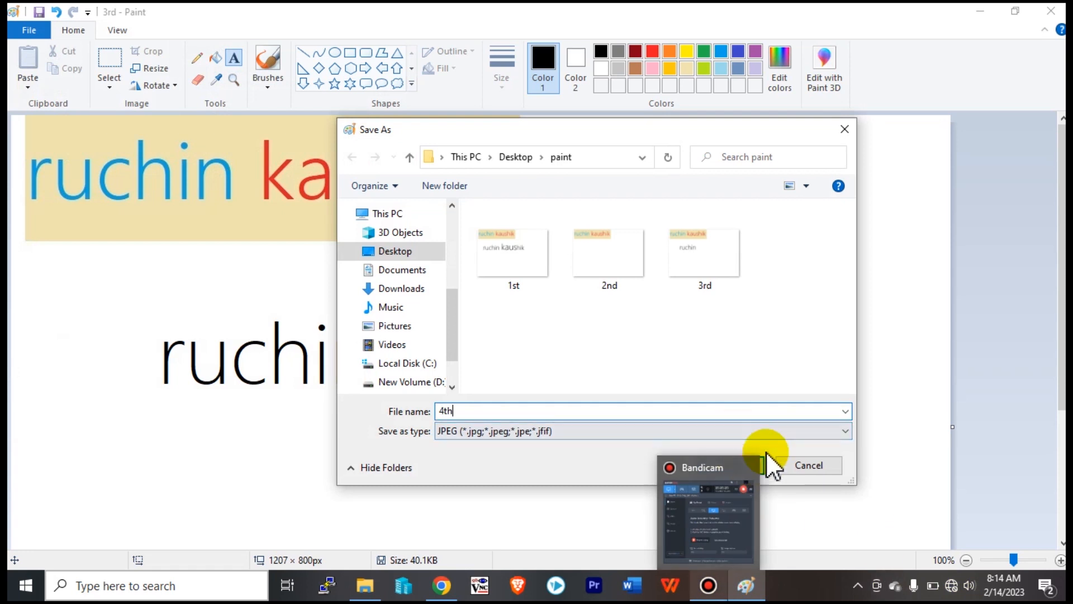
{"action": "left_click", "coordinate": [732, 428]}
{"action": "left_click", "coordinate": [706, 395]}
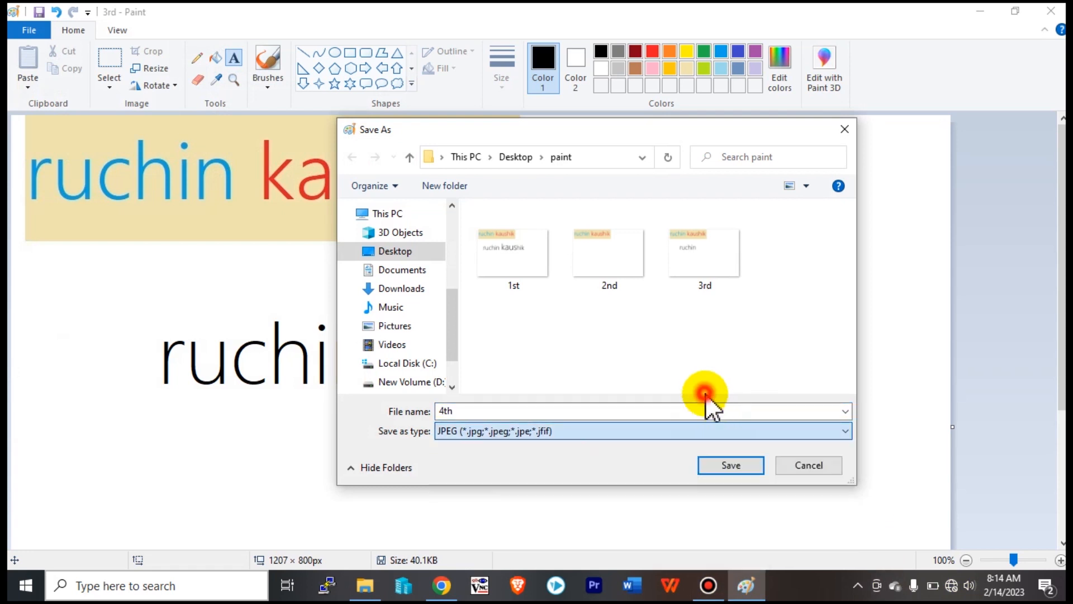
{"action": "left_click", "coordinate": [723, 466]}
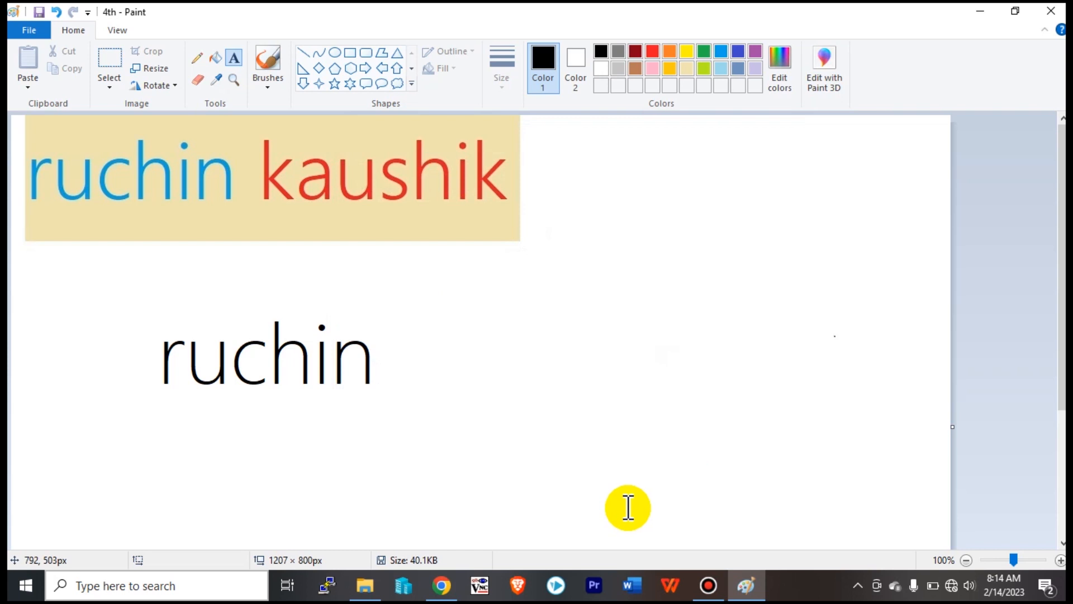
{"action": "left_click", "coordinate": [709, 585]}
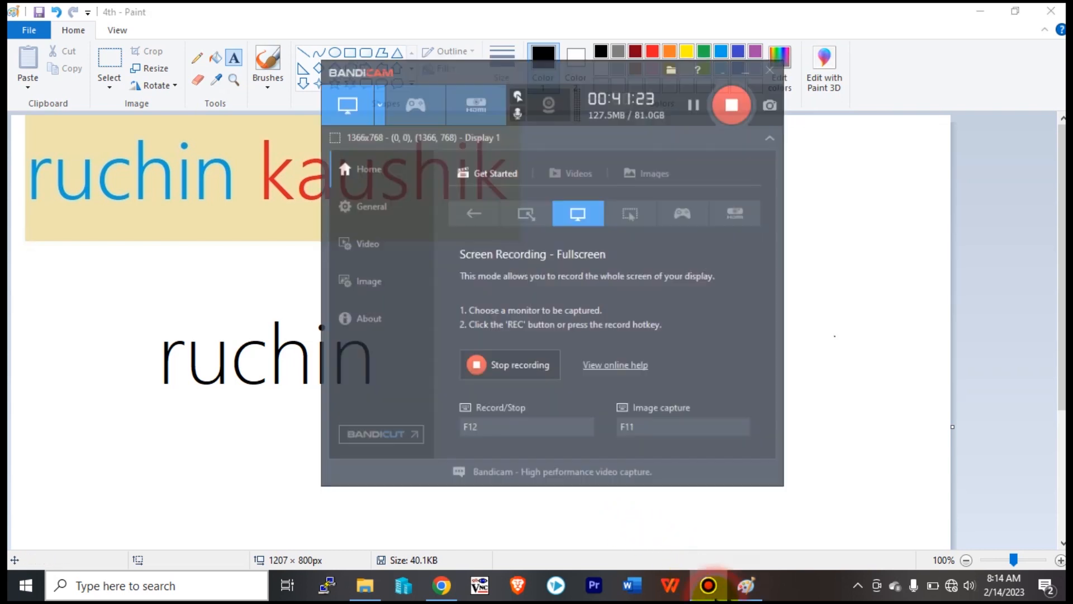
{"action": "left_click", "coordinate": [708, 585]}
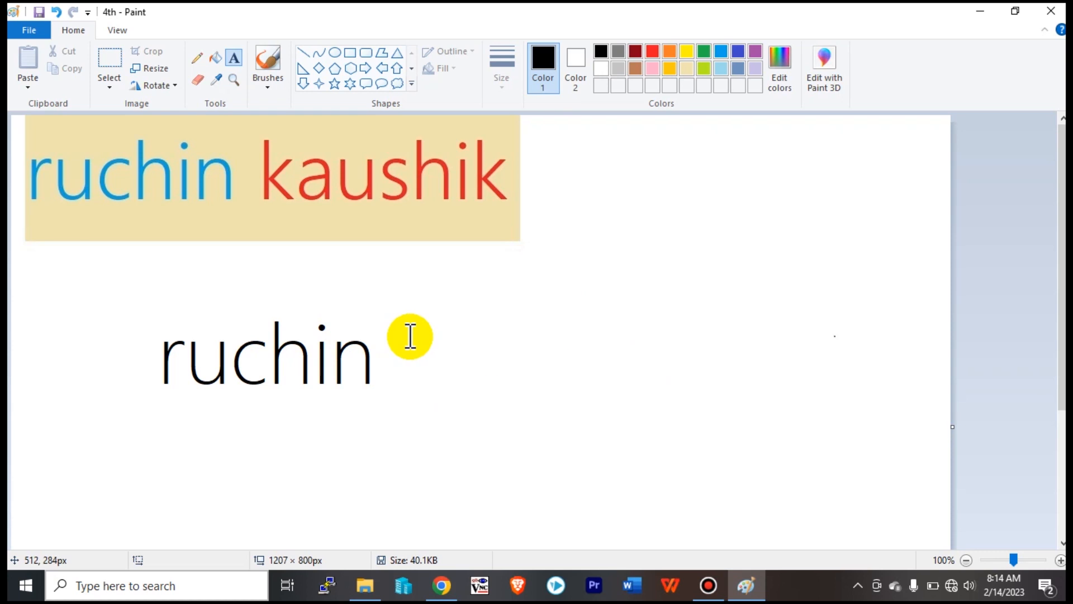
{"action": "left_click", "coordinate": [1051, 11]}
Box-select the '2nd', '3rd' and '4th' files and delete them.
{"action": "mouse_move", "coordinate": [528, 203]}
{"action": "left_mouse_down"}
{"action": "mouse_move", "coordinate": [529, 216]}
{"action": "mouse_move", "coordinate": [473, 201]}
{"action": "left_mouse_up"}
{"action": "key", "text": "ctrl+a"}
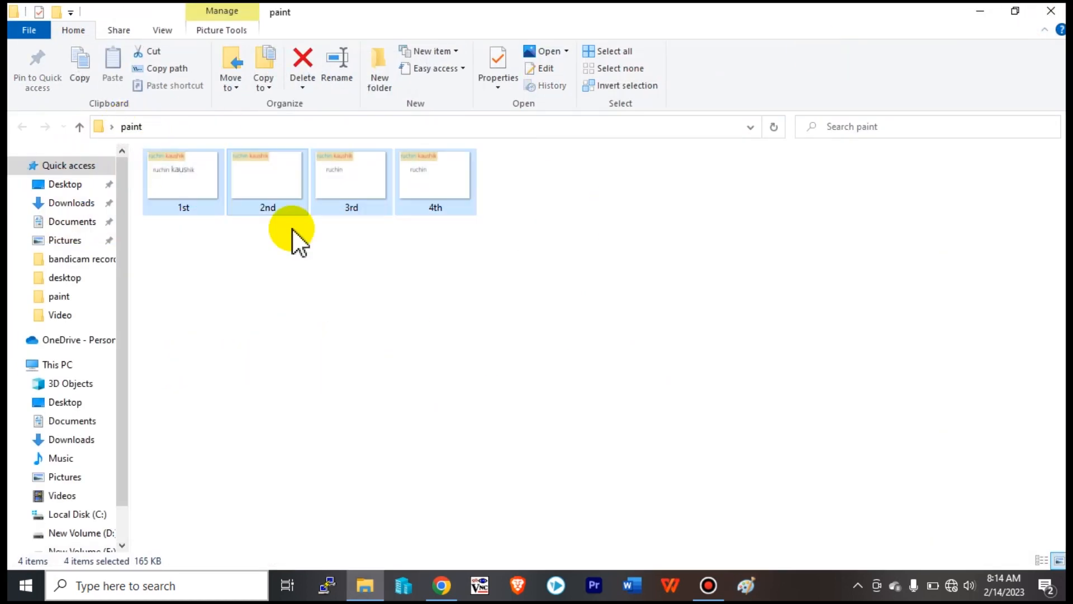
{"action": "left_click", "coordinate": [510, 287]}
{"action": "left_click_drag", "start_coordinate": [527, 300], "coordinate": [250, 169]}
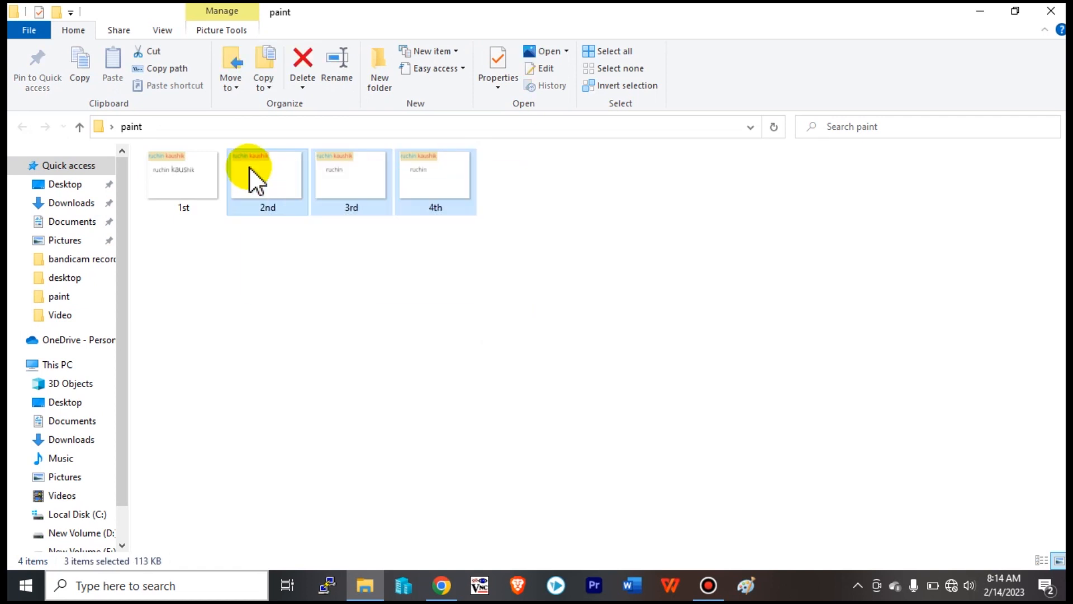
{"action": "key", "text": "Delete"}
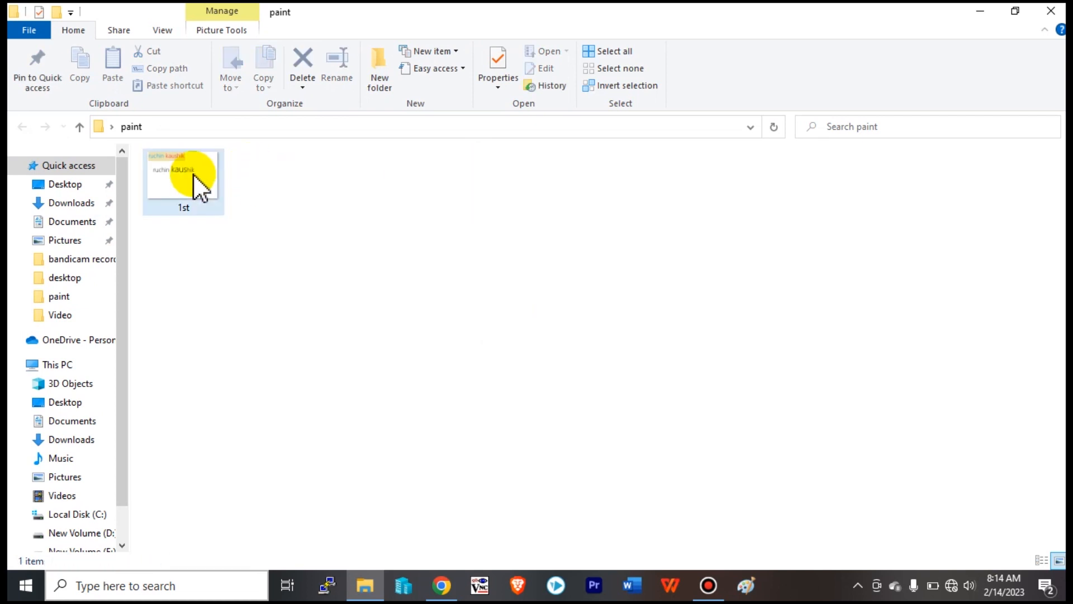